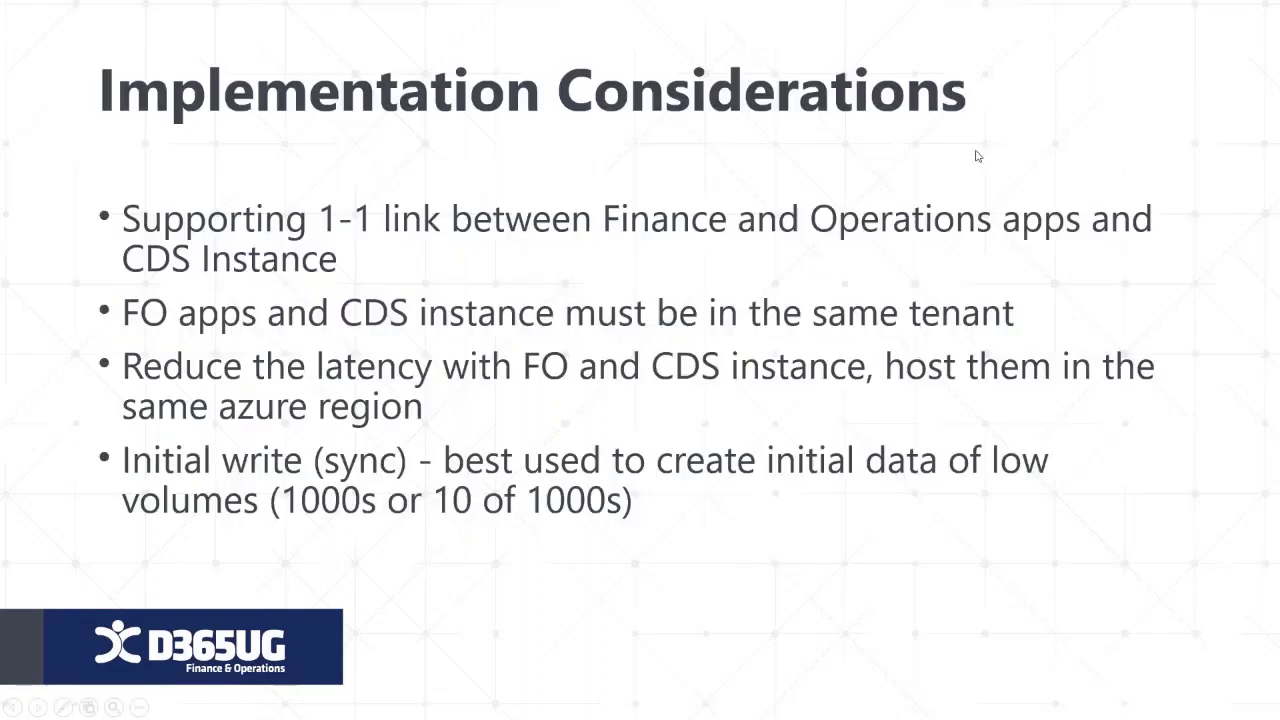
End the slide show, switch to the Finance and Operations browser window, start a new session and maximize the window
key(Escape)
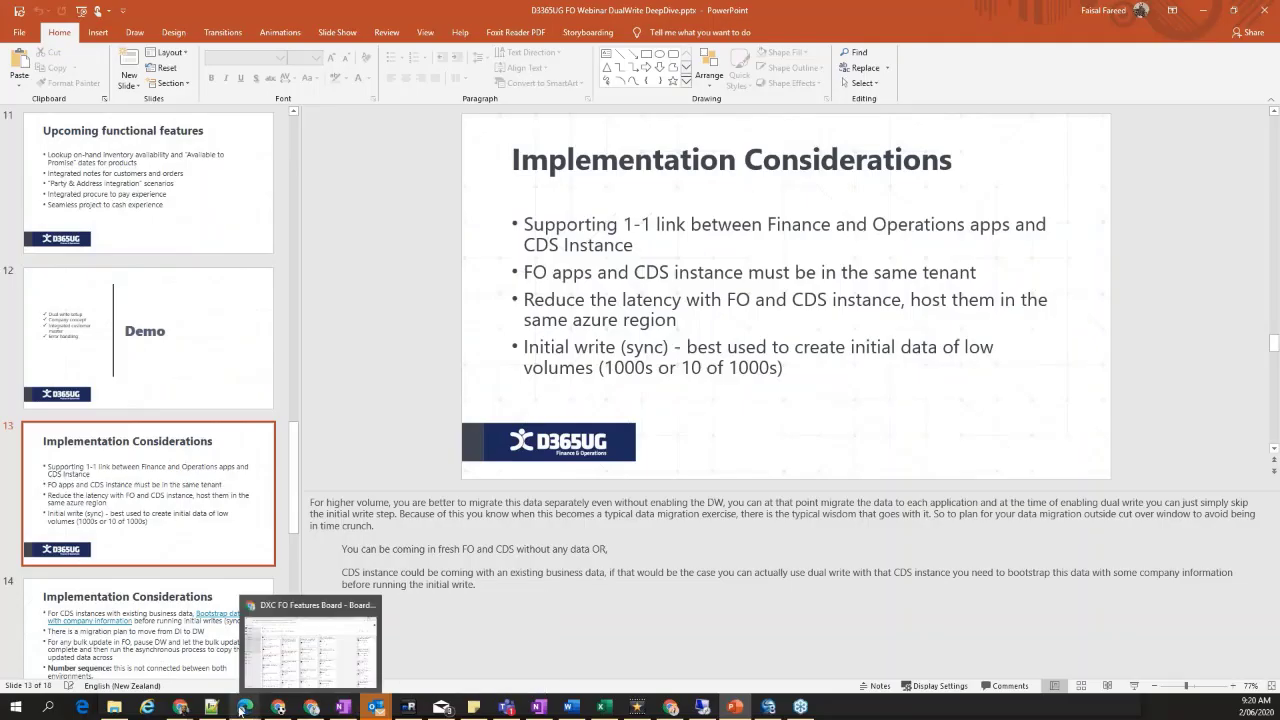
mouse_move(245, 706)
click(628, 669)
click(712, 476)
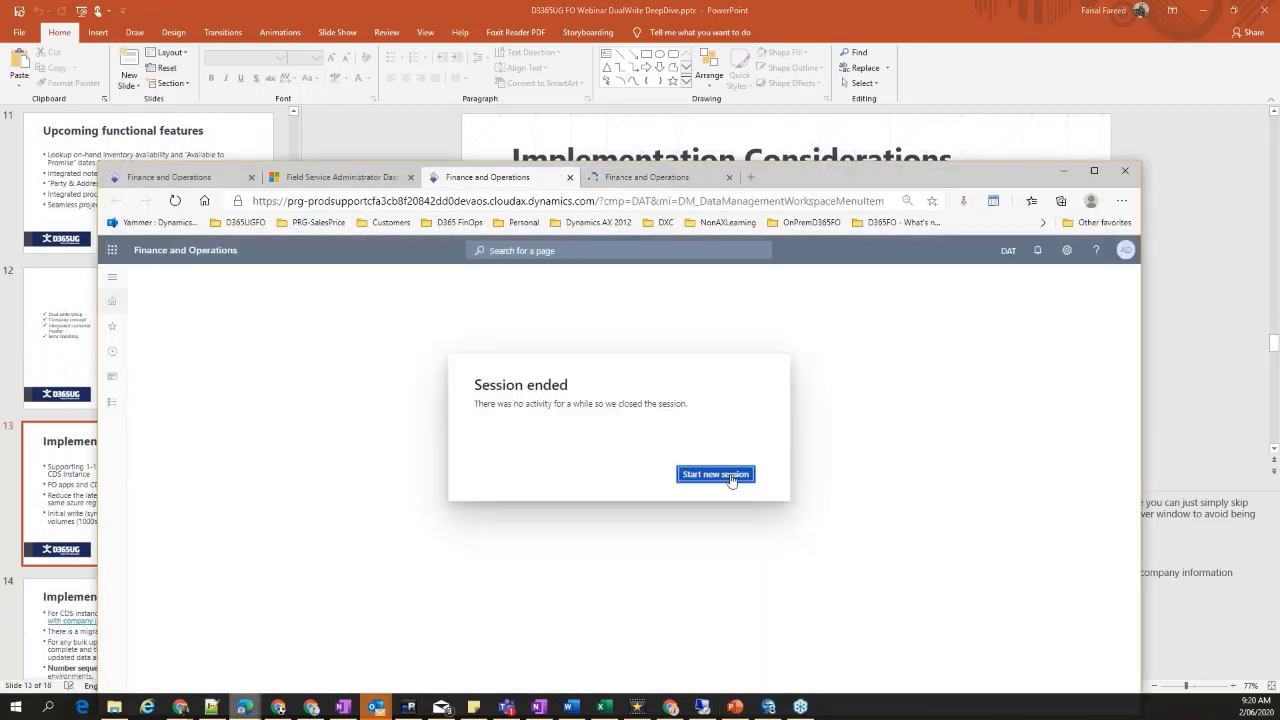
click(731, 477)
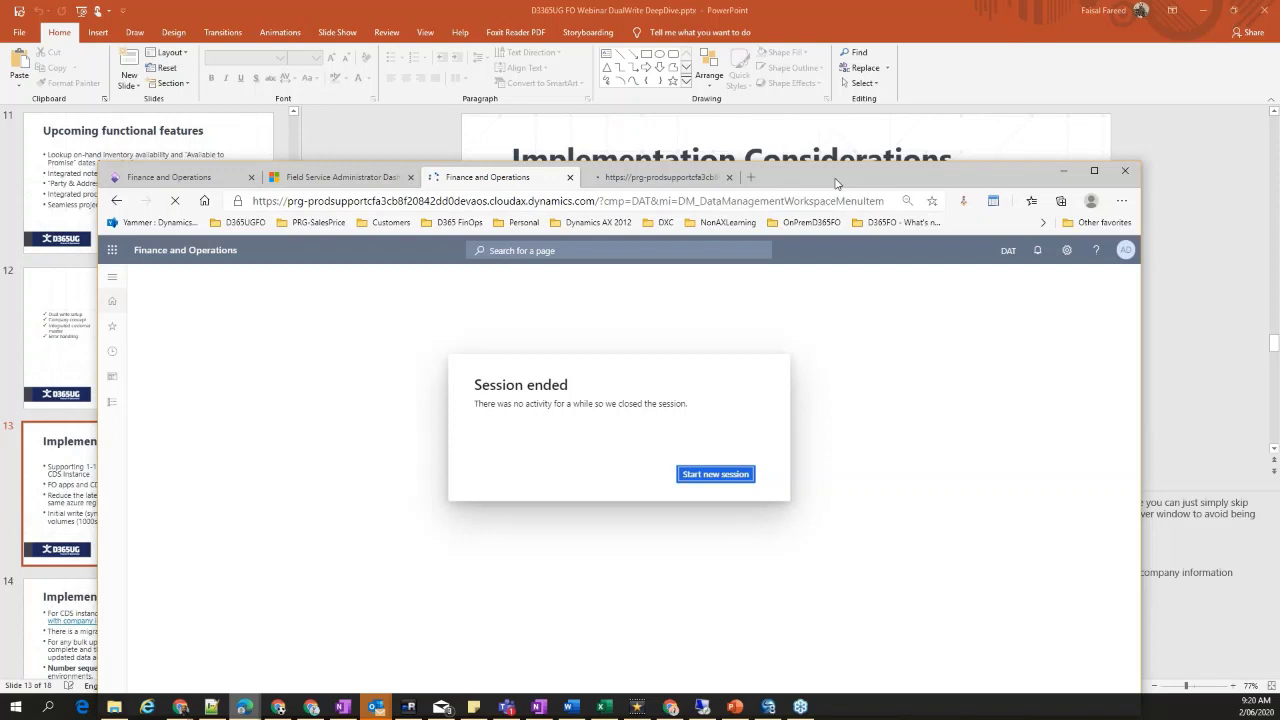
double_click(836, 183)
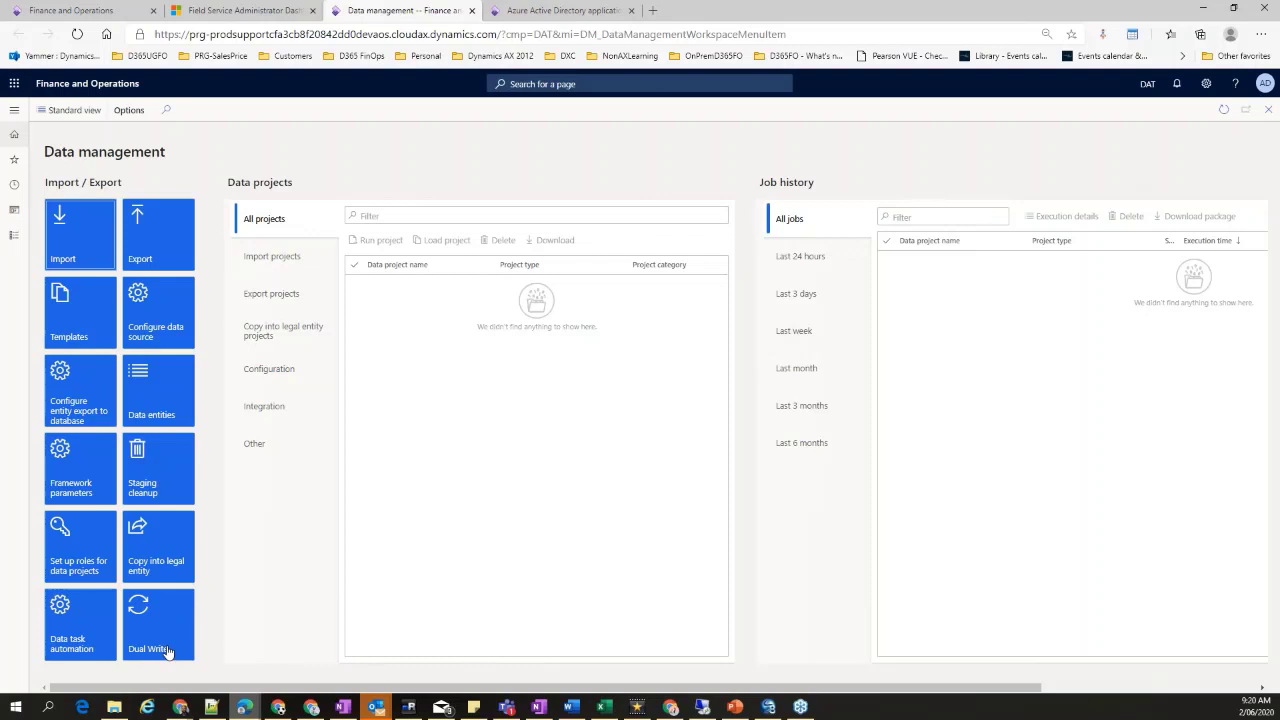
Open the Data management workspace and go to its Dual Write page
click(14, 110)
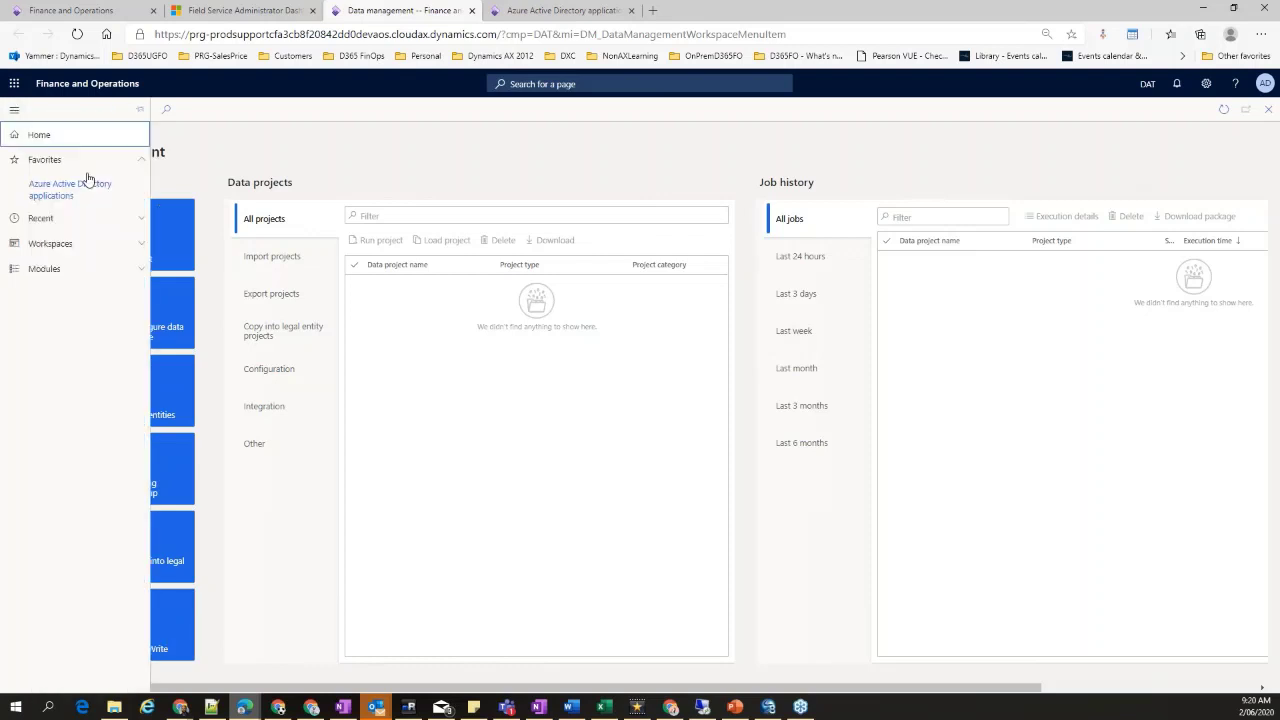
click(69, 244)
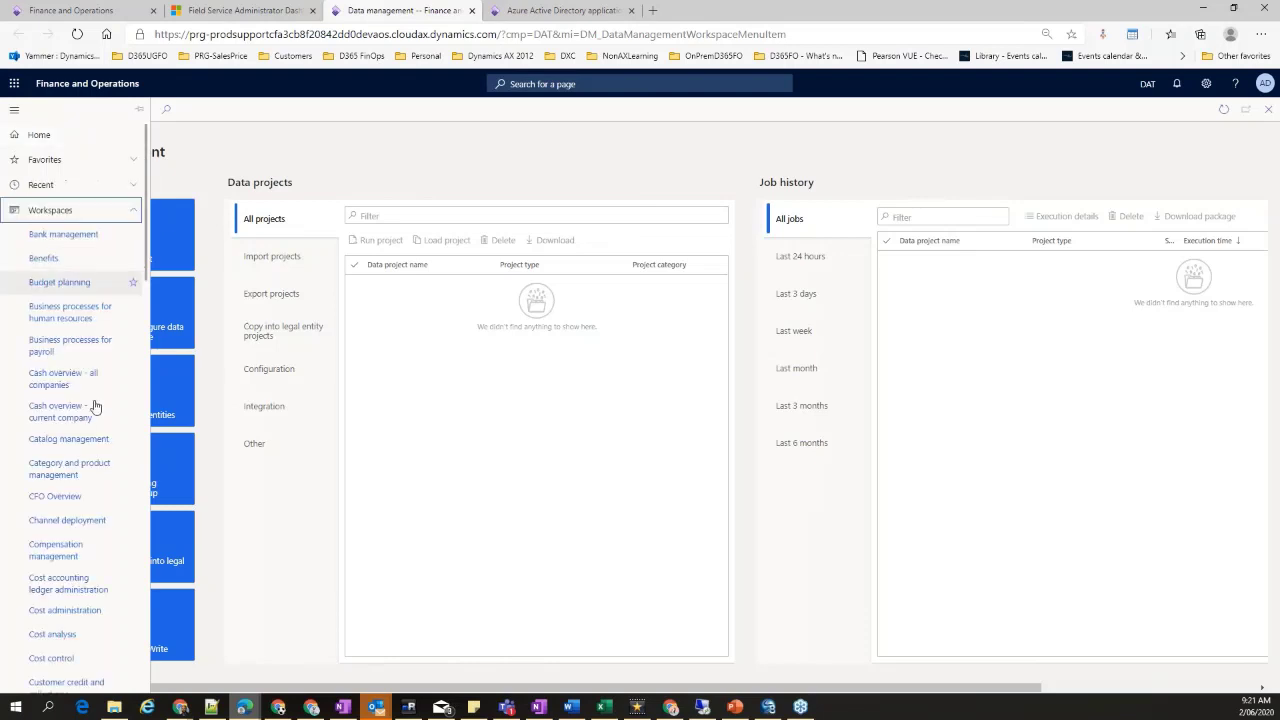
scroll(91, 530, down, 5)
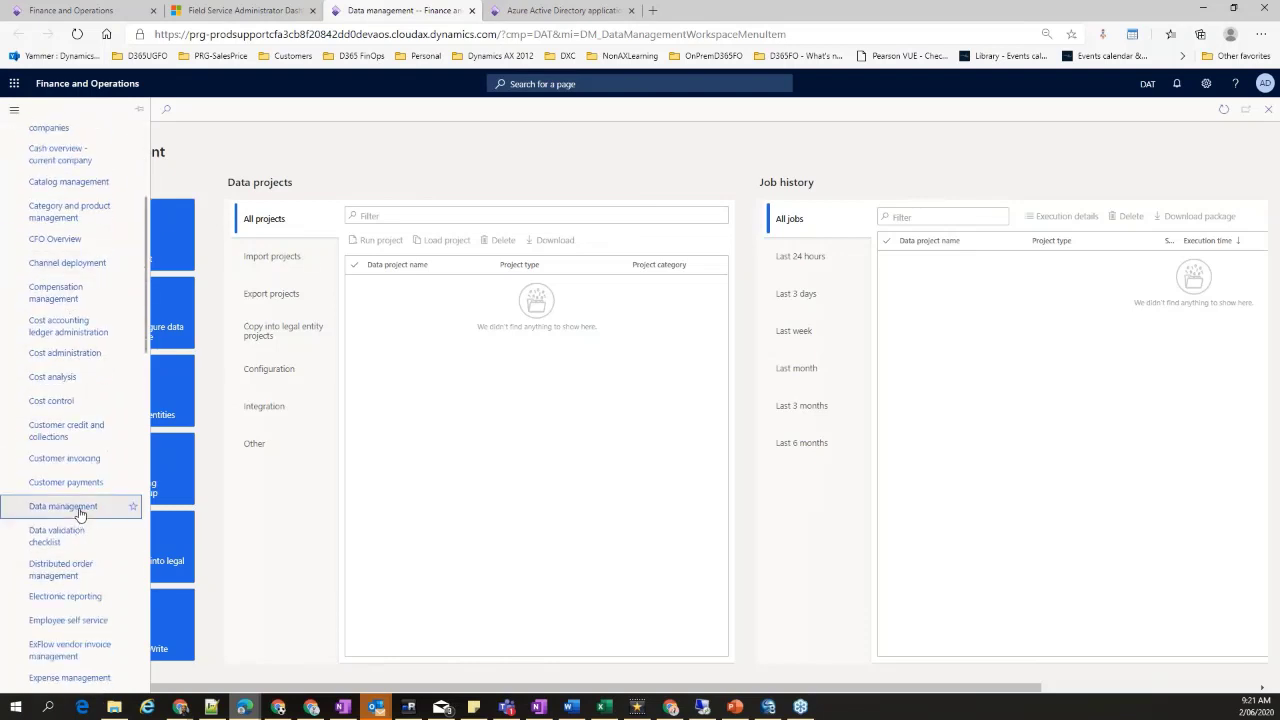
click(80, 508)
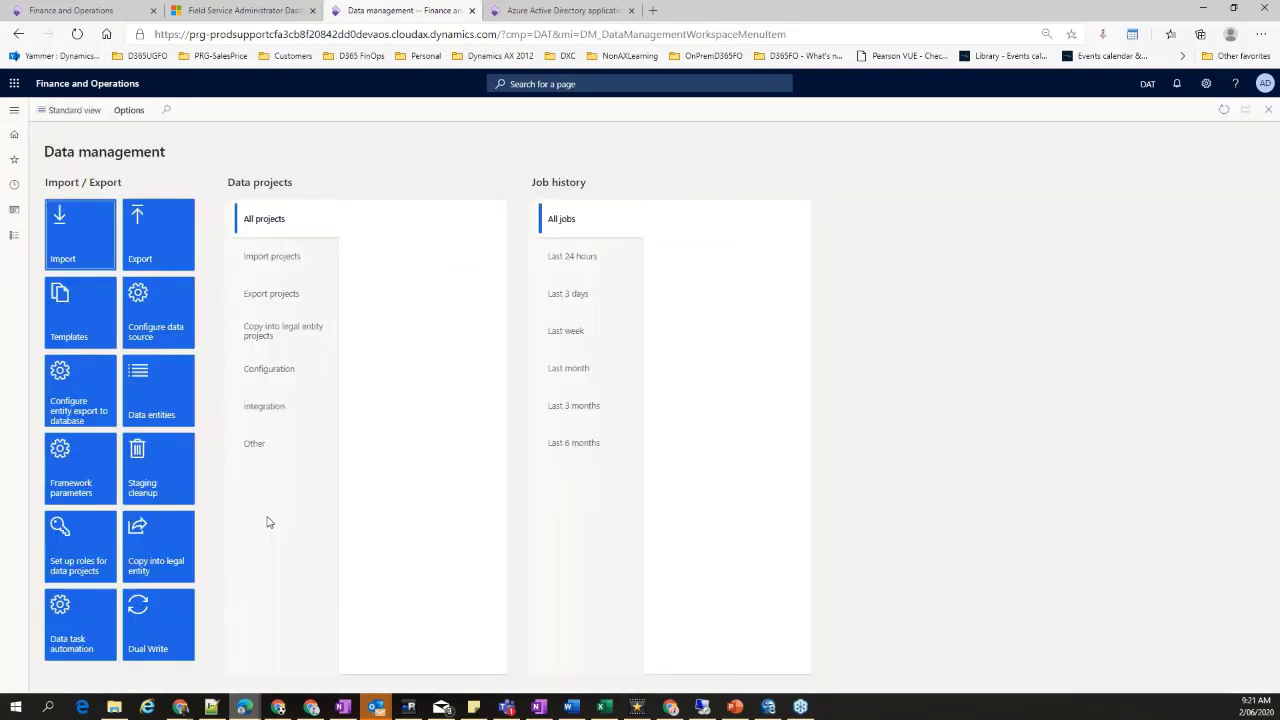
click(148, 648)
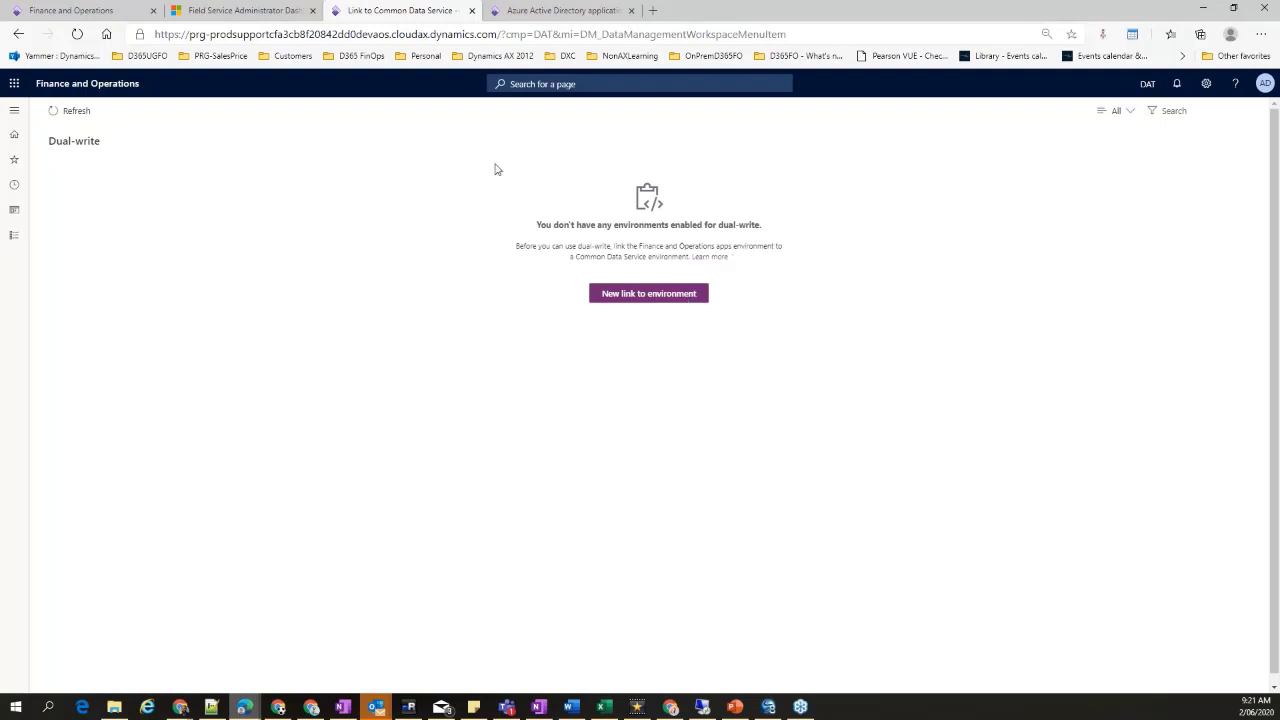
Start a new link to environment and choose the PMSL-R4-DEV-02 (programmed-r4-dev02) Common Data Service environment
click(638, 300)
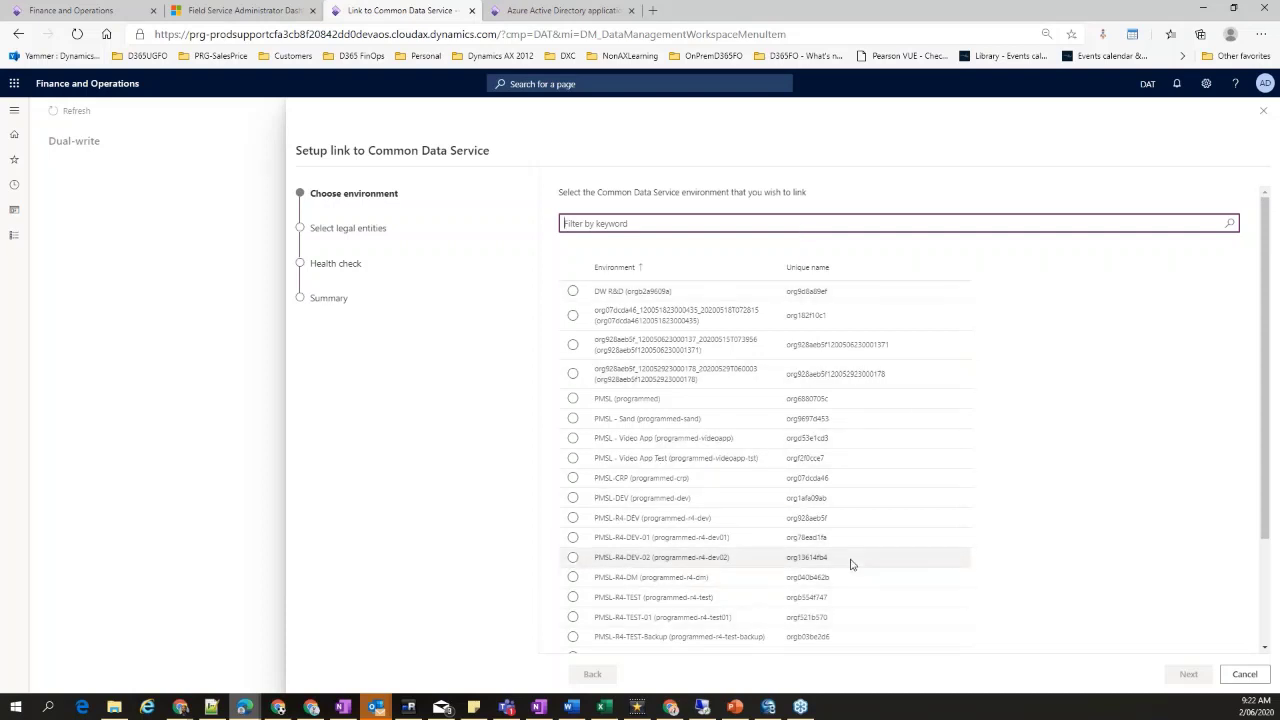
click(818, 558)
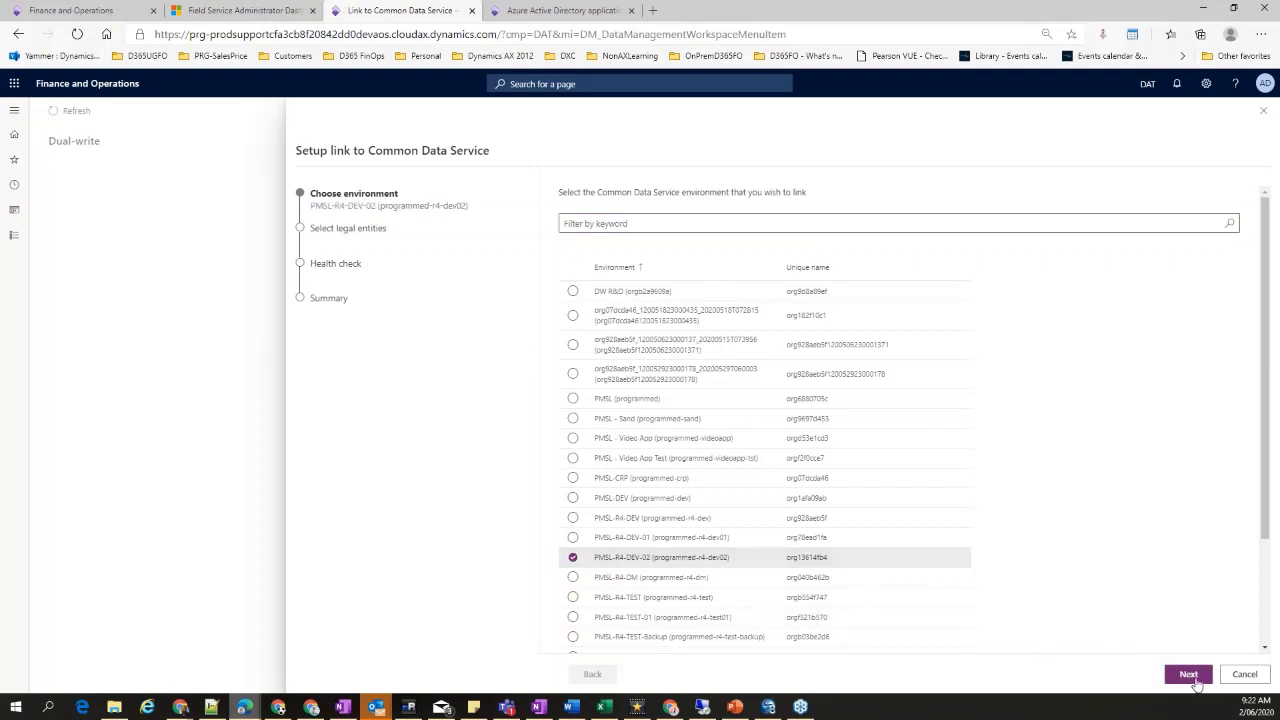
click(1190, 674)
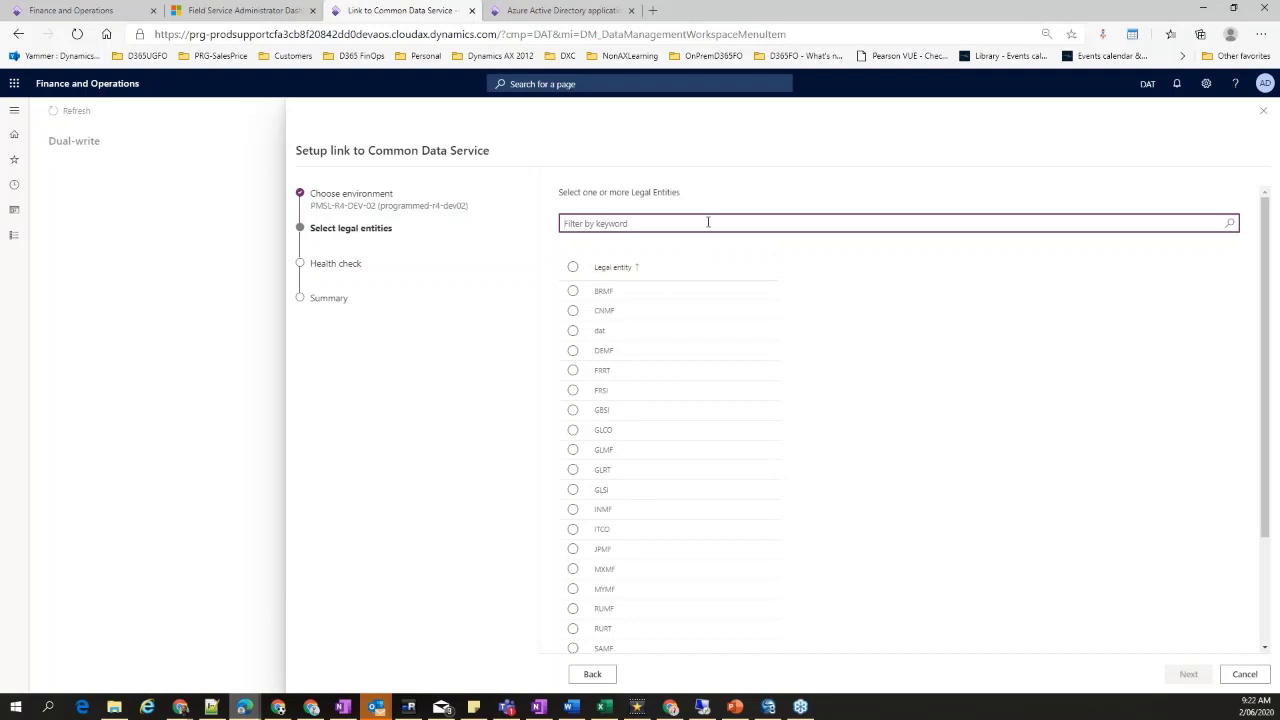
Filter the legal entities by USM and select USMF for the dual-write link
text(PMLS)
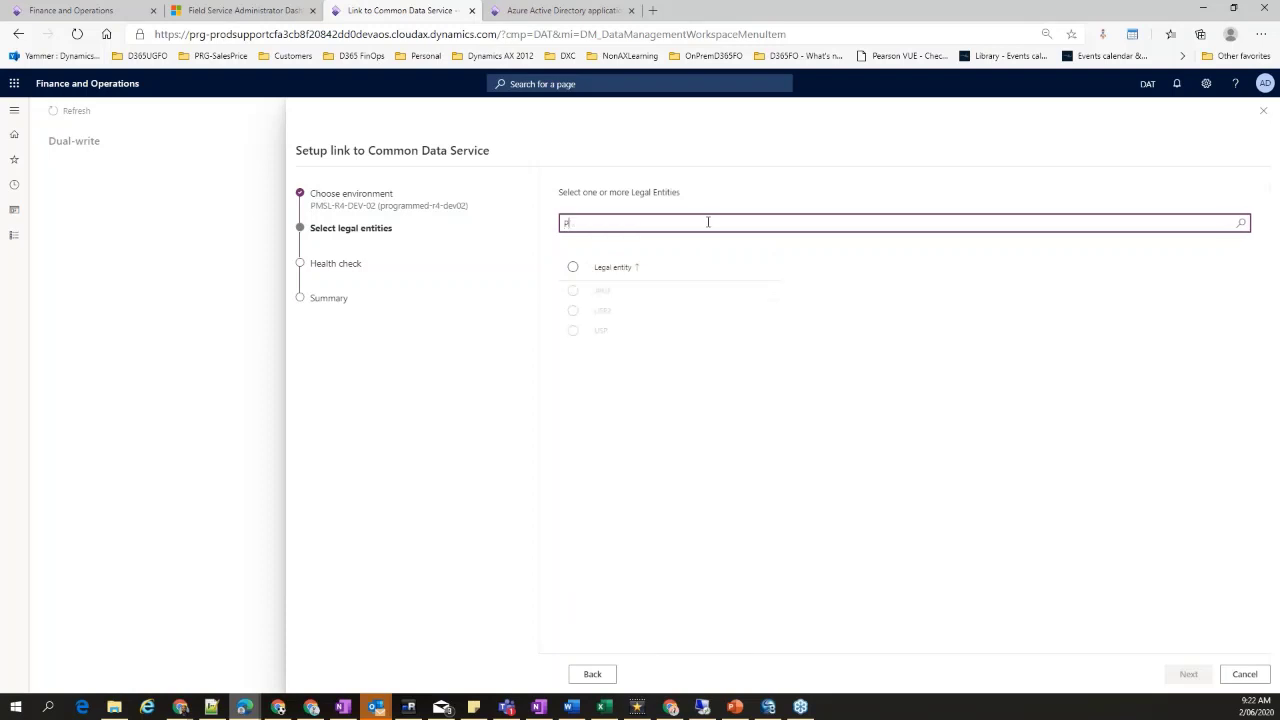
key(BackSpace)
key(BackSpace)
text(S)
key(BackSpace)
key(BackSpace)
key(BackSpace)
text(USM)
click(606, 291)
Filter for USSI, add it to the selected legal entities and proceed to the health check
double_click(650, 220)
text(USSI)
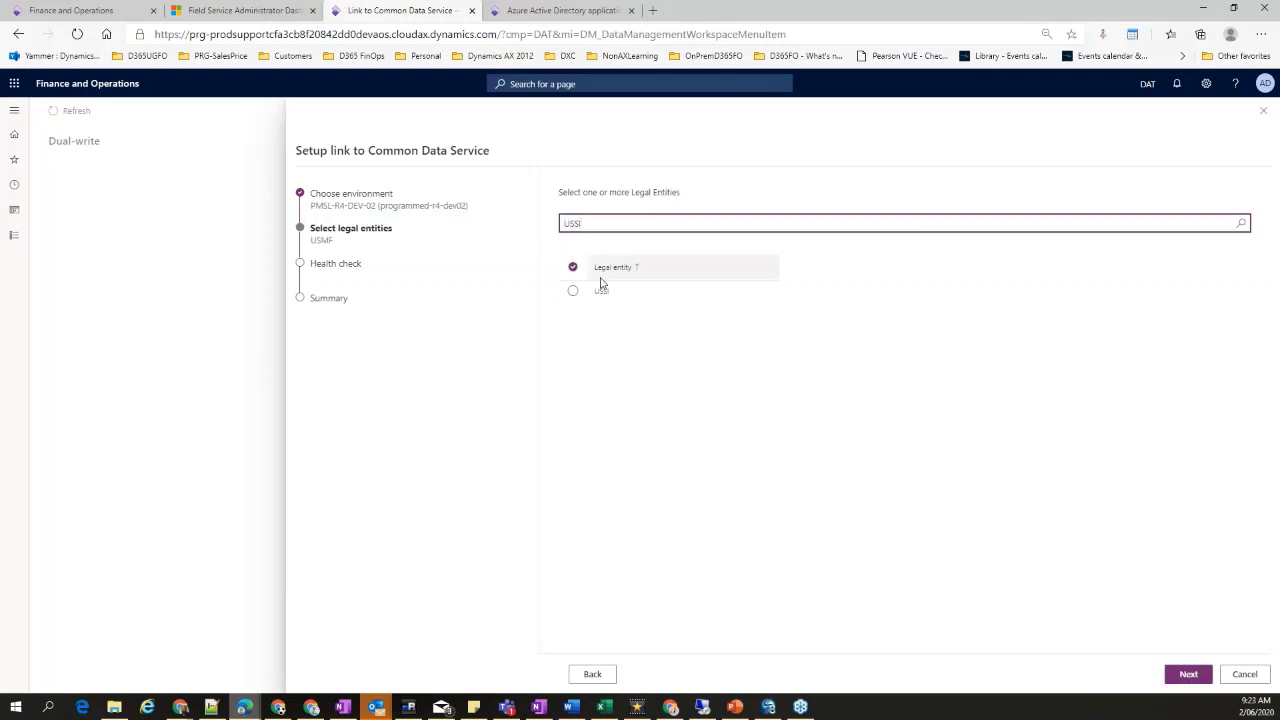
click(608, 291)
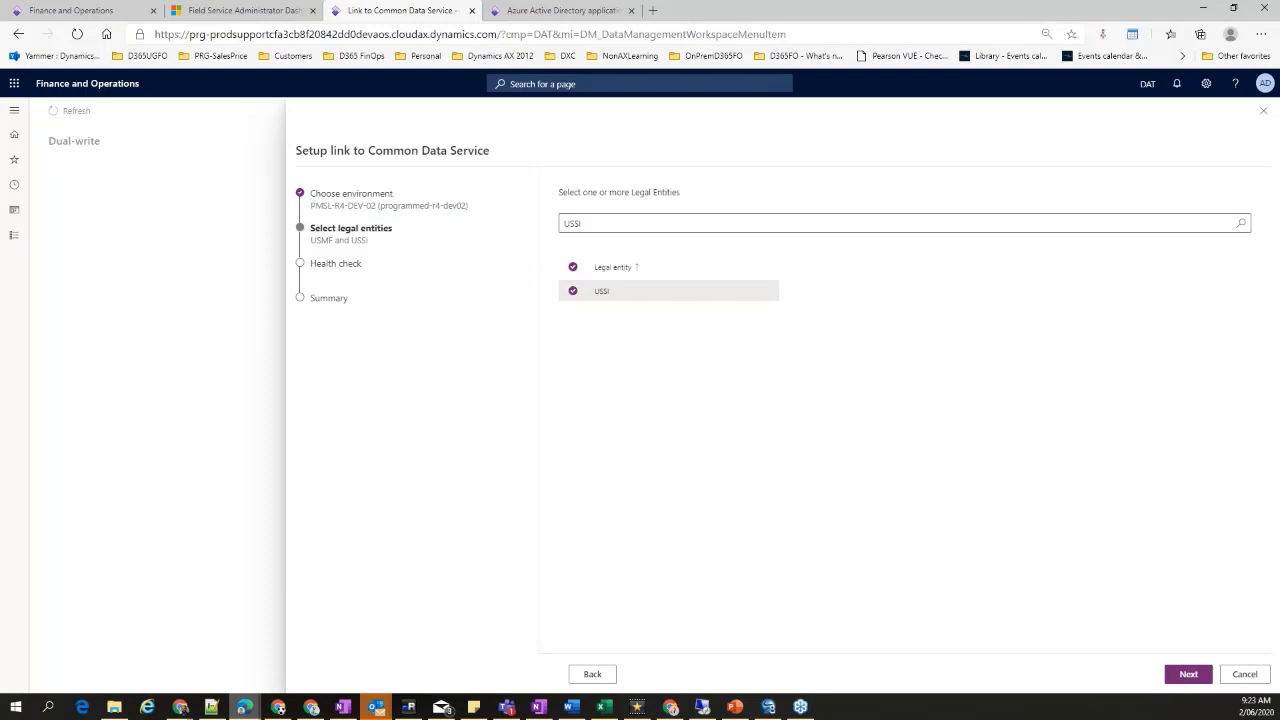
click(1188, 674)
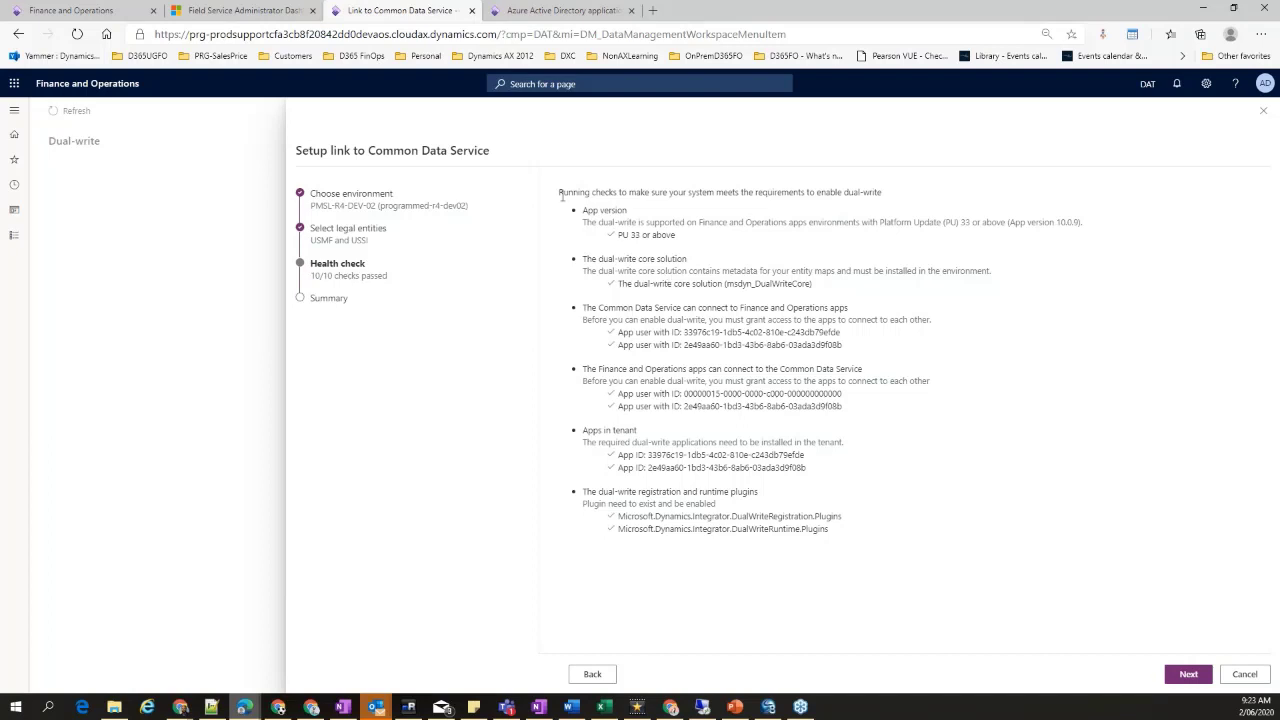
Examine the health check results, focusing on the app version requirement and the dual-write core solution
mouse_move(560, 195)
mouse_down()
mouse_move(722, 455)
mouse_move(830, 515)
mouse_move(829, 530)
mouse_up()
click(880, 540)
drag(583, 212, 699, 248)
click(699, 248)
drag(618, 234, 678, 236)
click(650, 235)
drag(619, 236, 677, 236)
click(636, 237)
double_click(635, 235)
click(698, 287)
drag(617, 284, 817, 294)
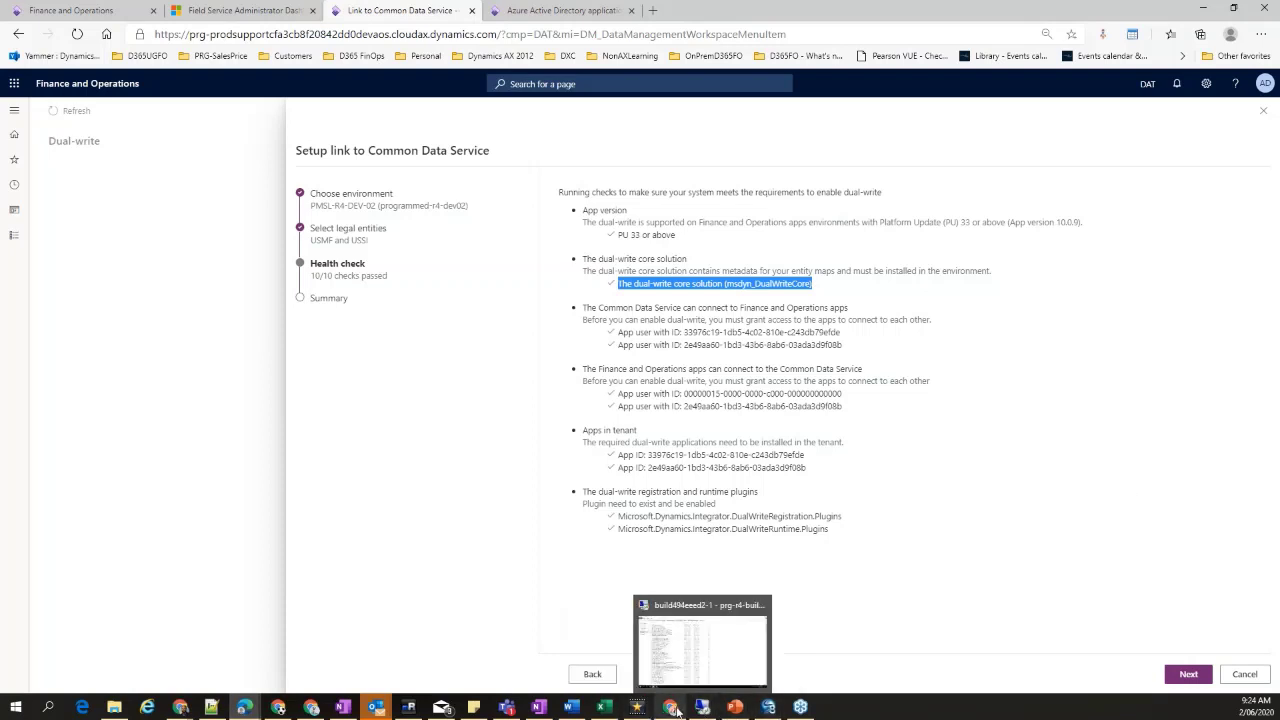
Switch to the Power Apps solutions list, search it for "dual" and select the Dual Write Core solution
mouse_move(670, 707)
click(665, 620)
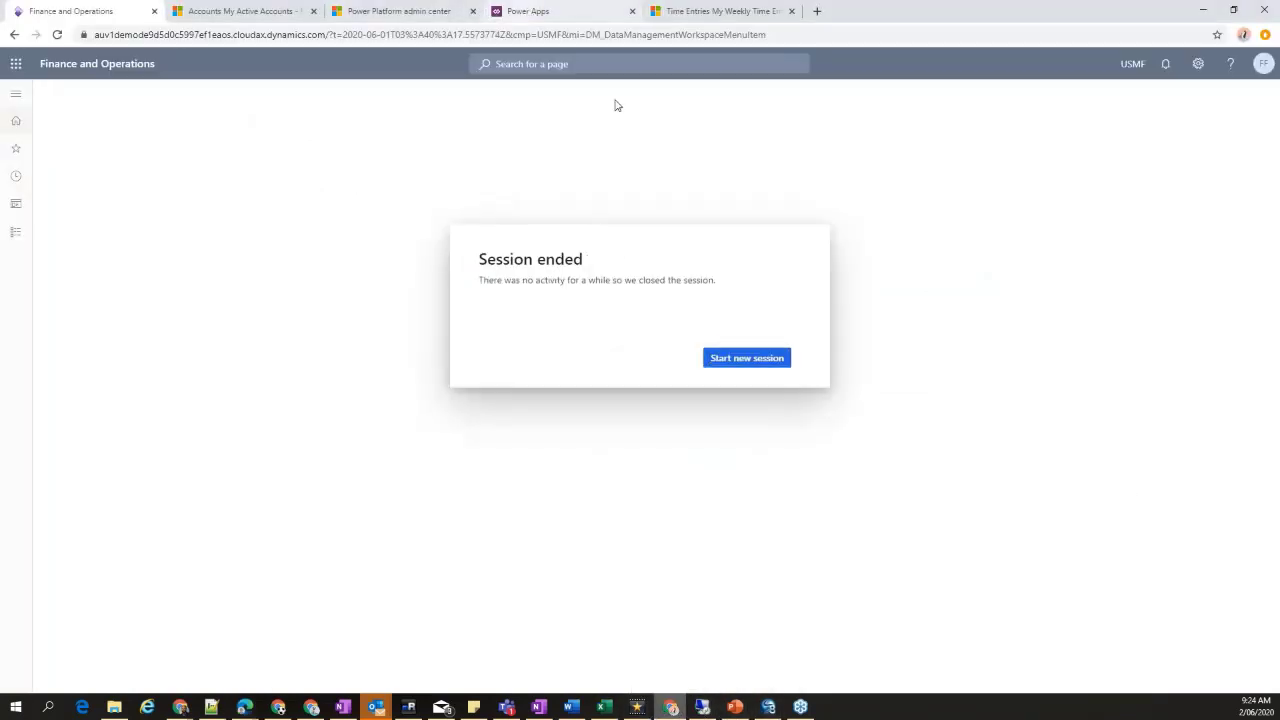
key(ctrl+4)
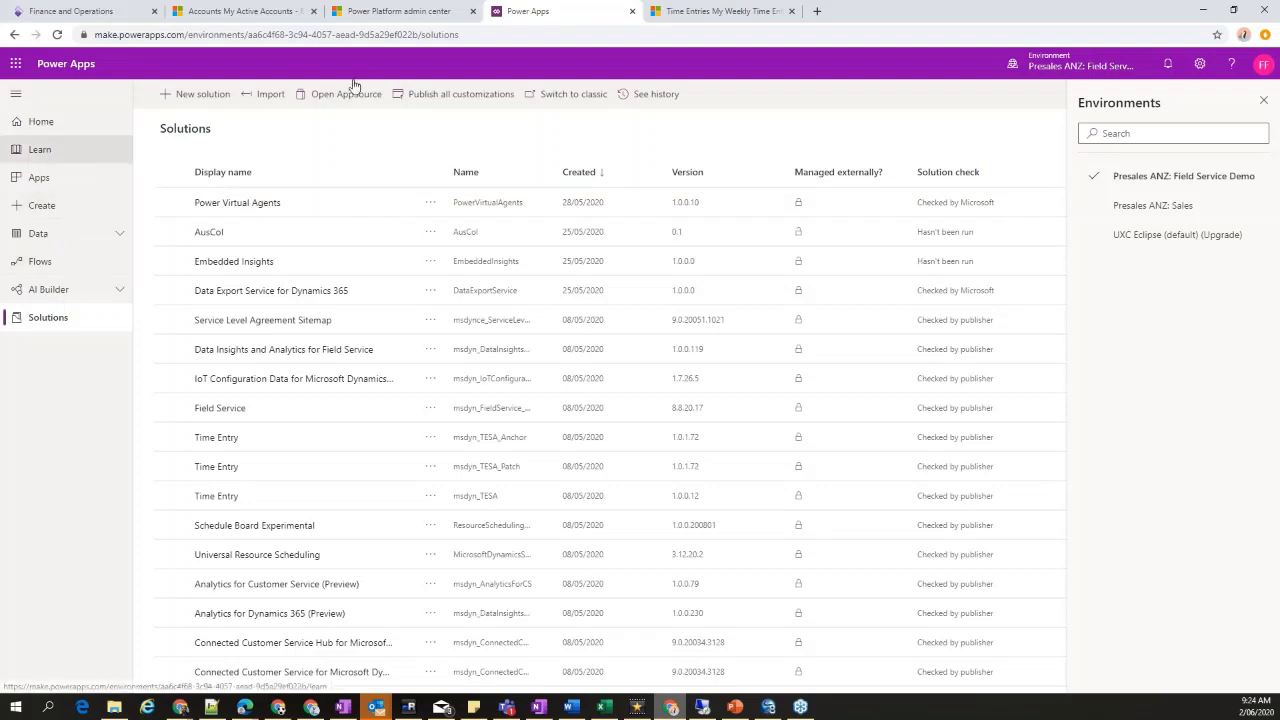
click(1090, 75)
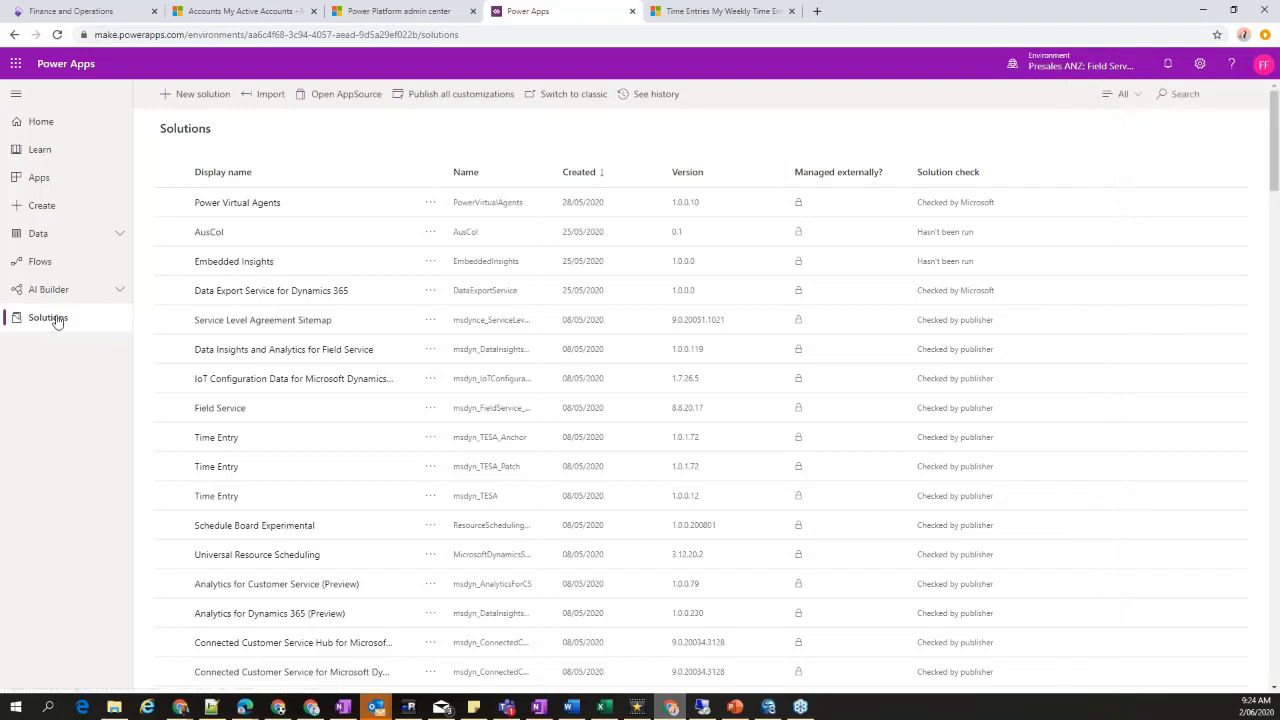
click(1190, 93)
text(dual)
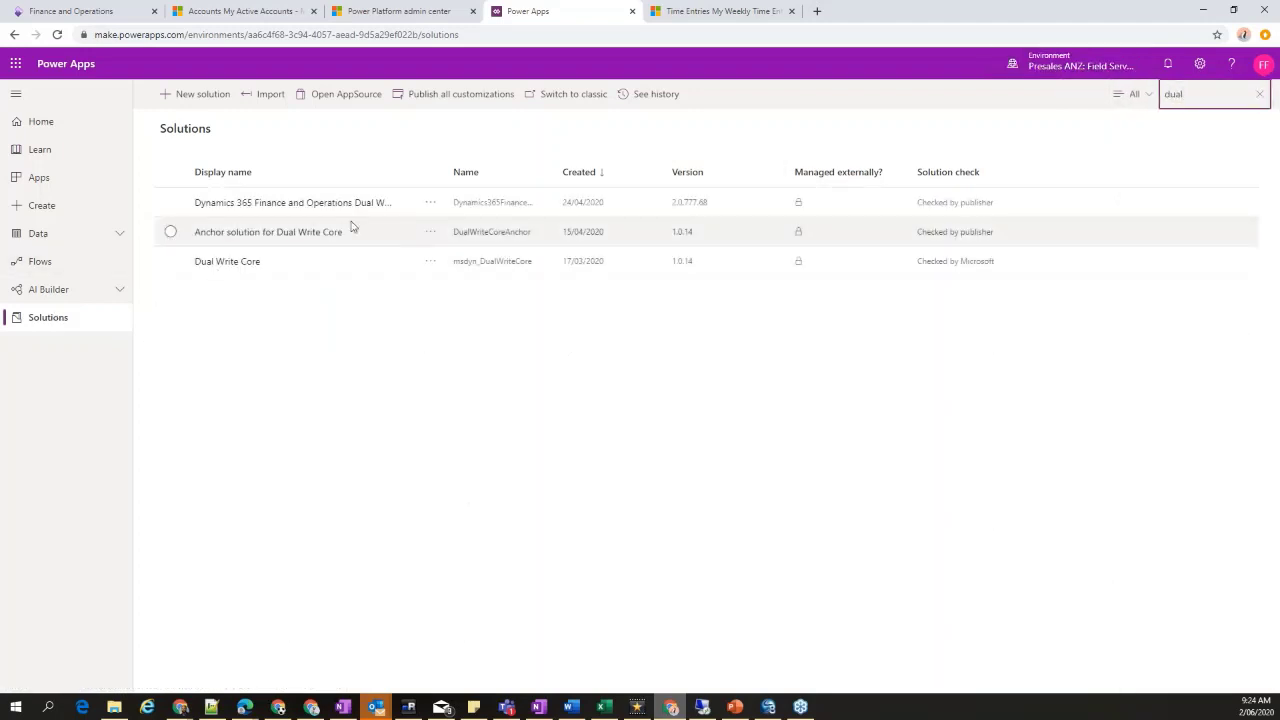
click(170, 248)
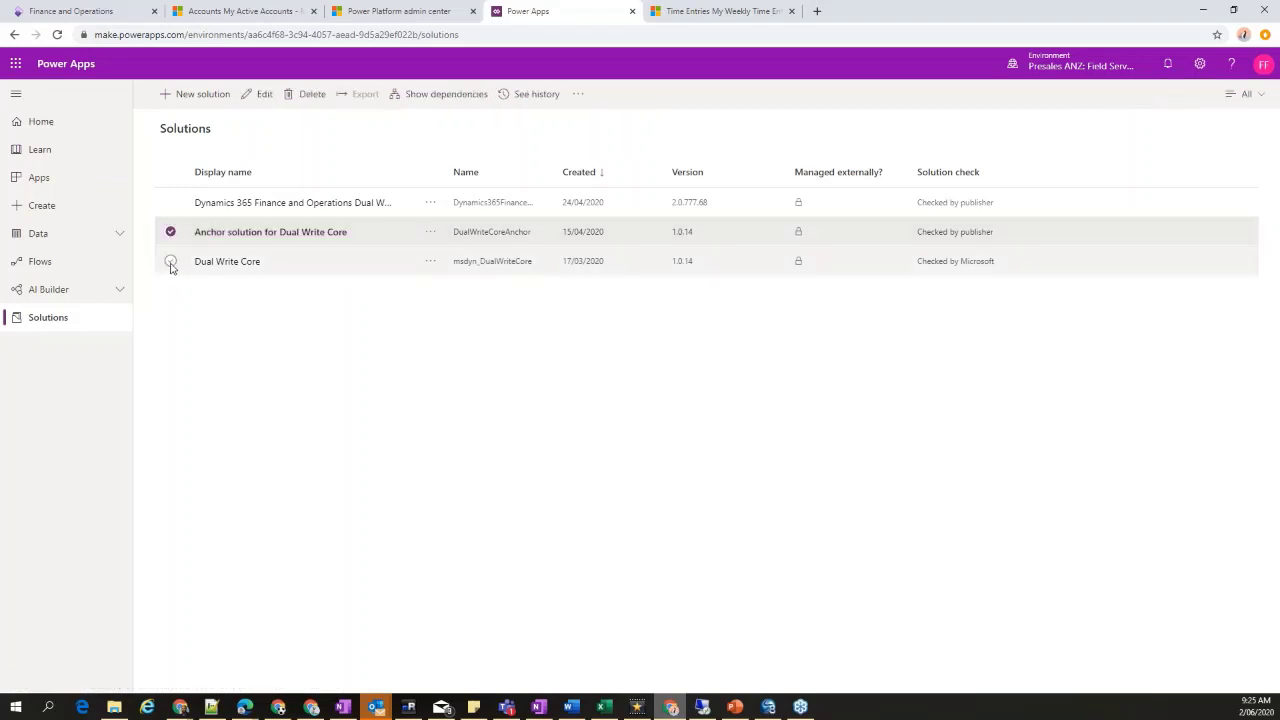
click(171, 265)
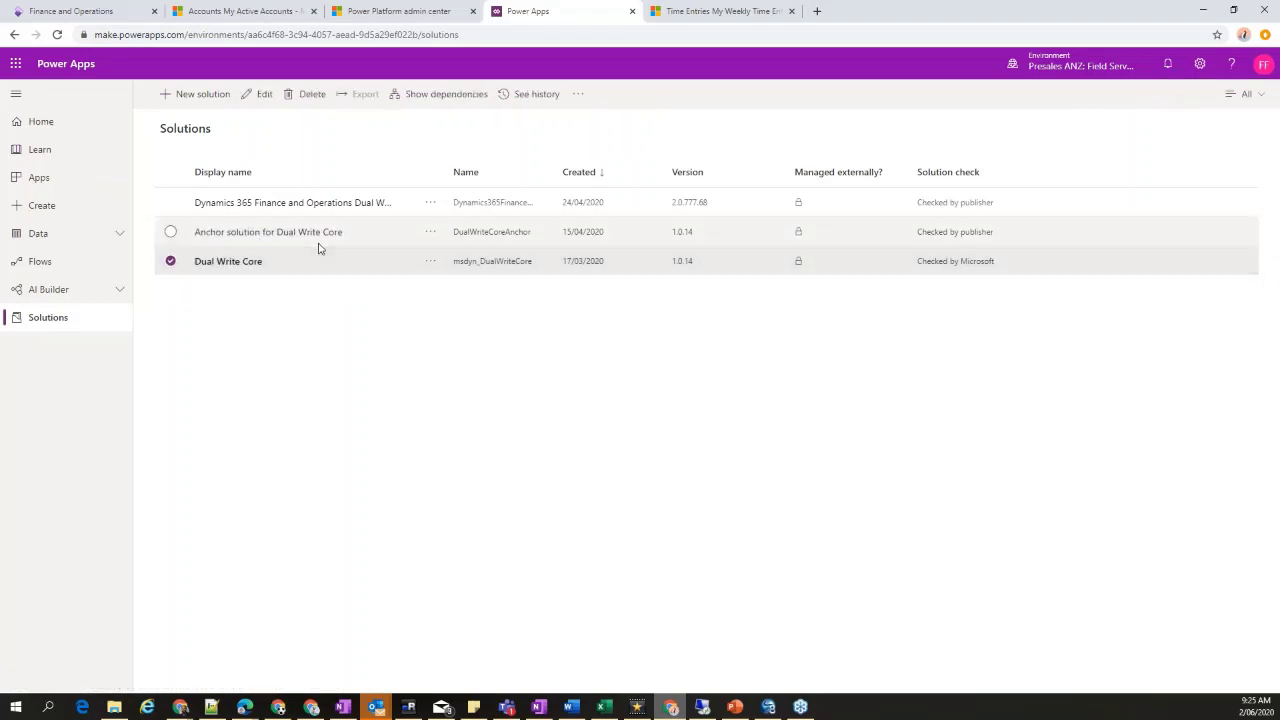
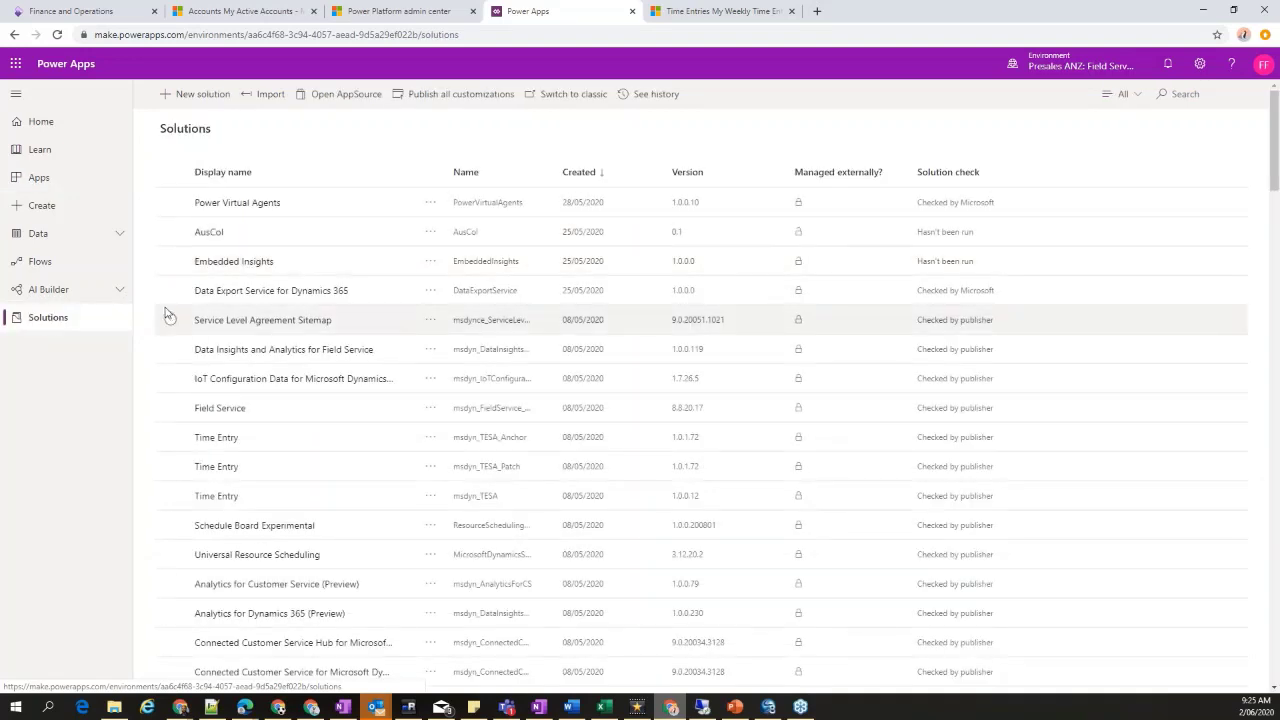
Open the Power Platform admin center from the Power Apps settings
click(1199, 63)
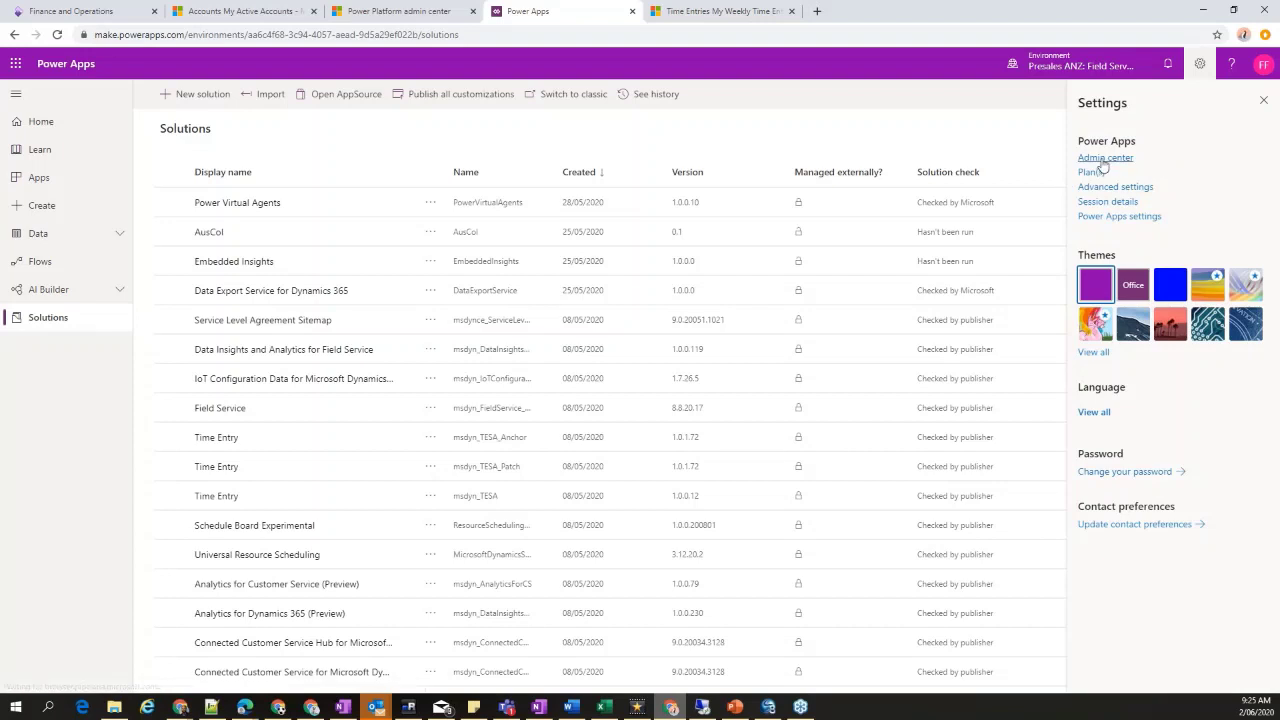
click(1104, 160)
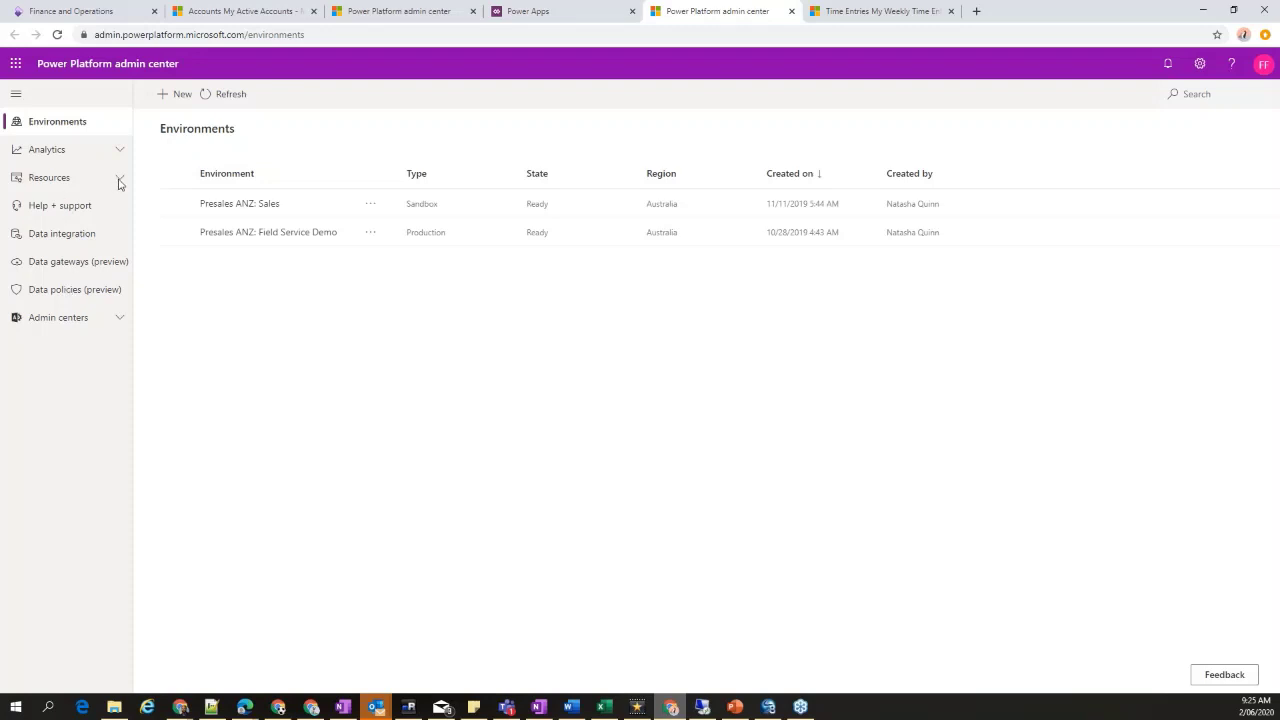
Switch back to the Dual-write link setup window and restore it to a smaller size over the admin center
mouse_move(250, 707)
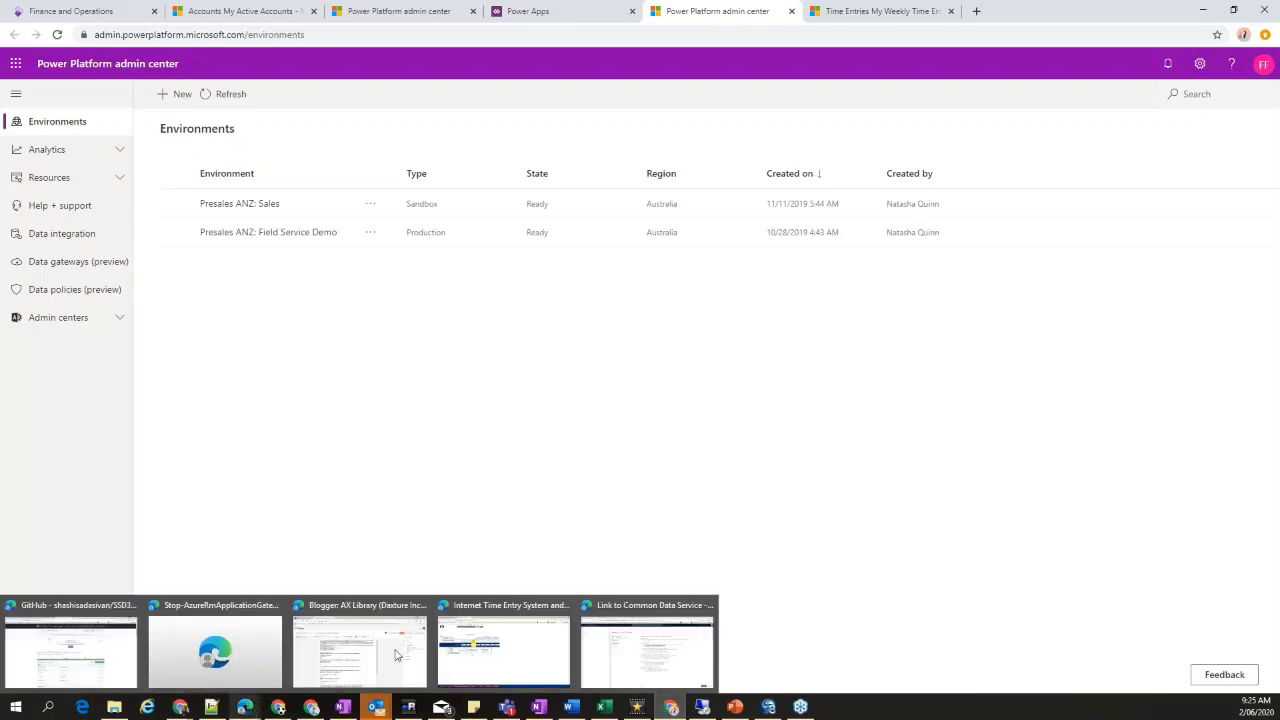
click(658, 614)
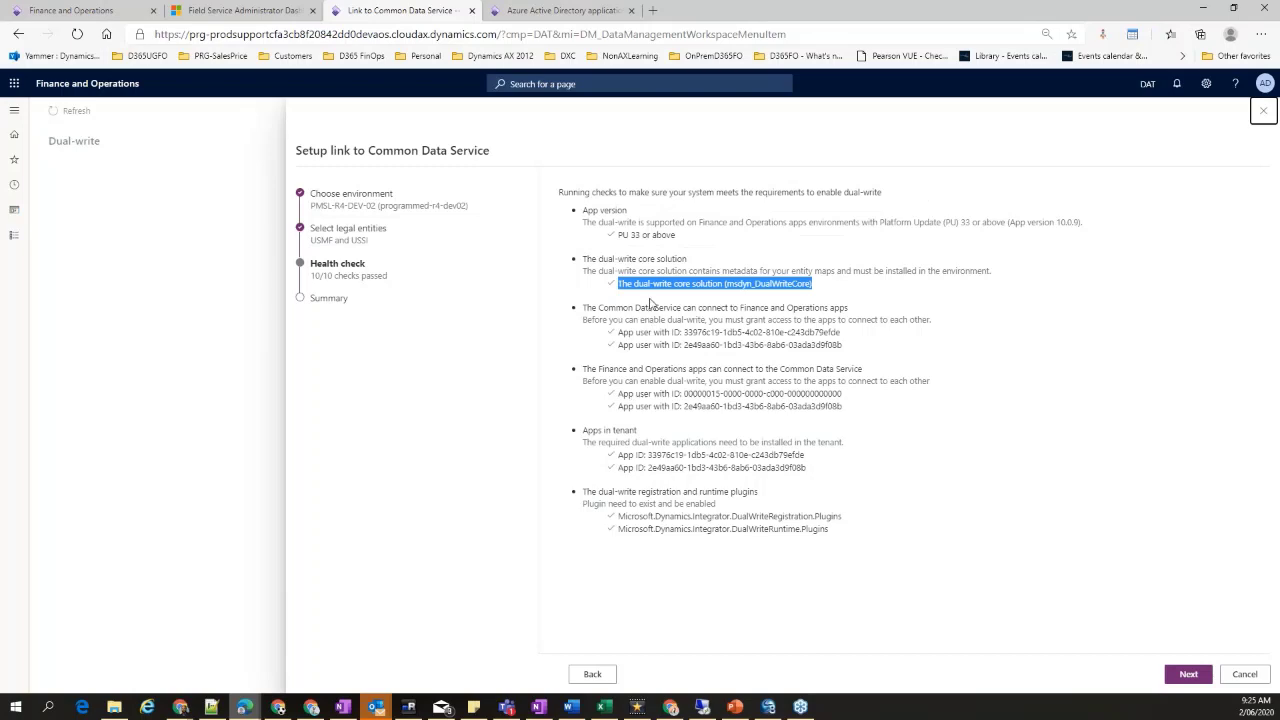
drag(860, 10, 840, 128)
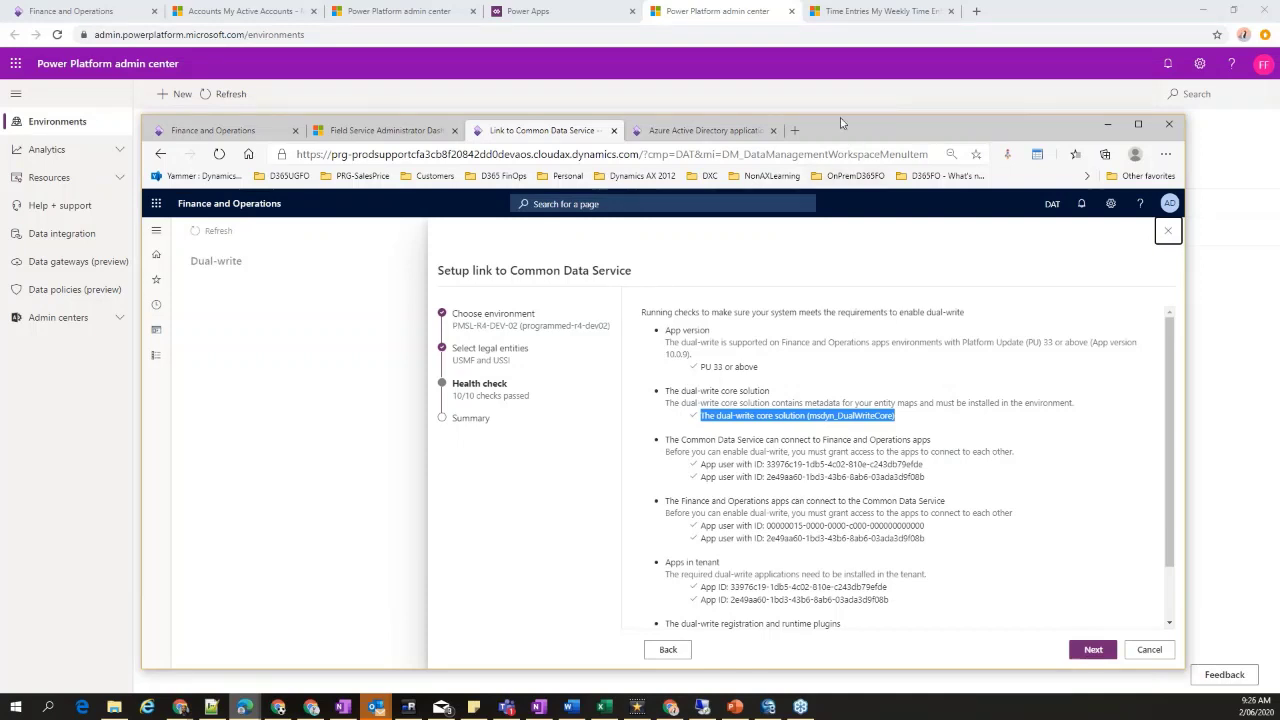
drag(841, 123, 819, 57)
Examine the health check's app user IDs for connecting to Finance and Operations, and open the Azure Active Directory applications list to compare them
click(739, 397)
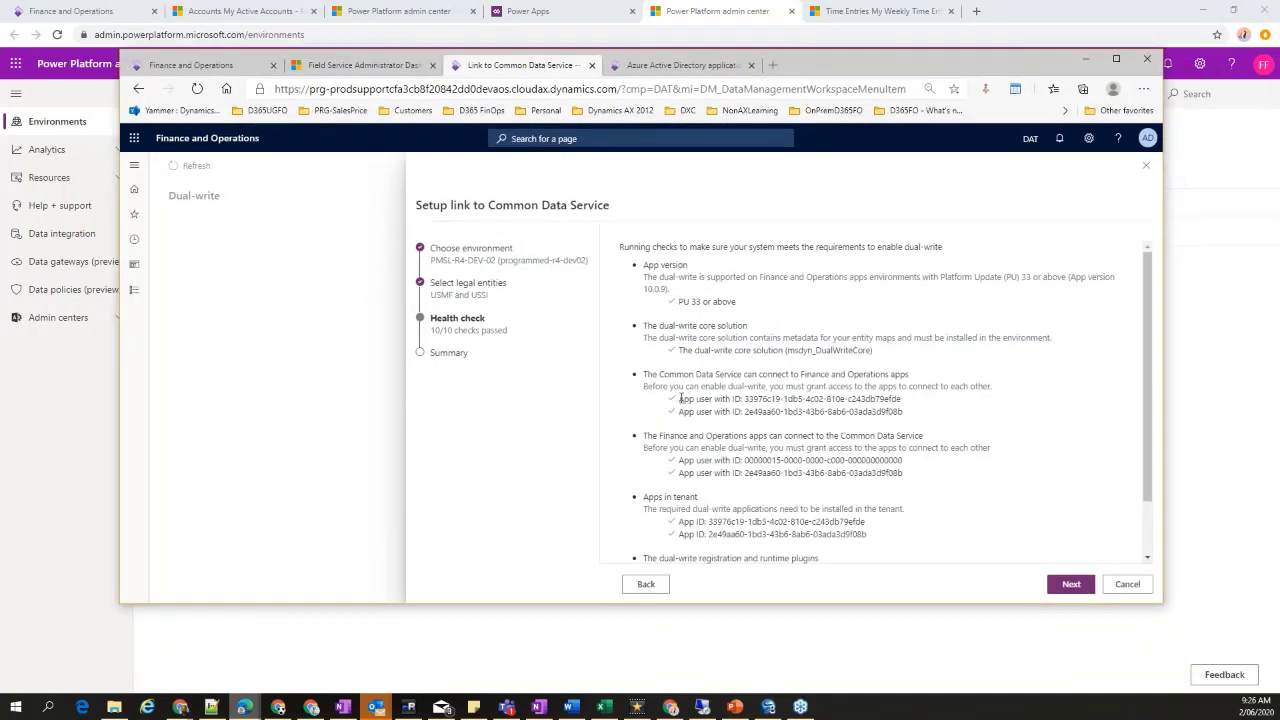
drag(679, 399, 905, 422)
drag(801, 375, 910, 374)
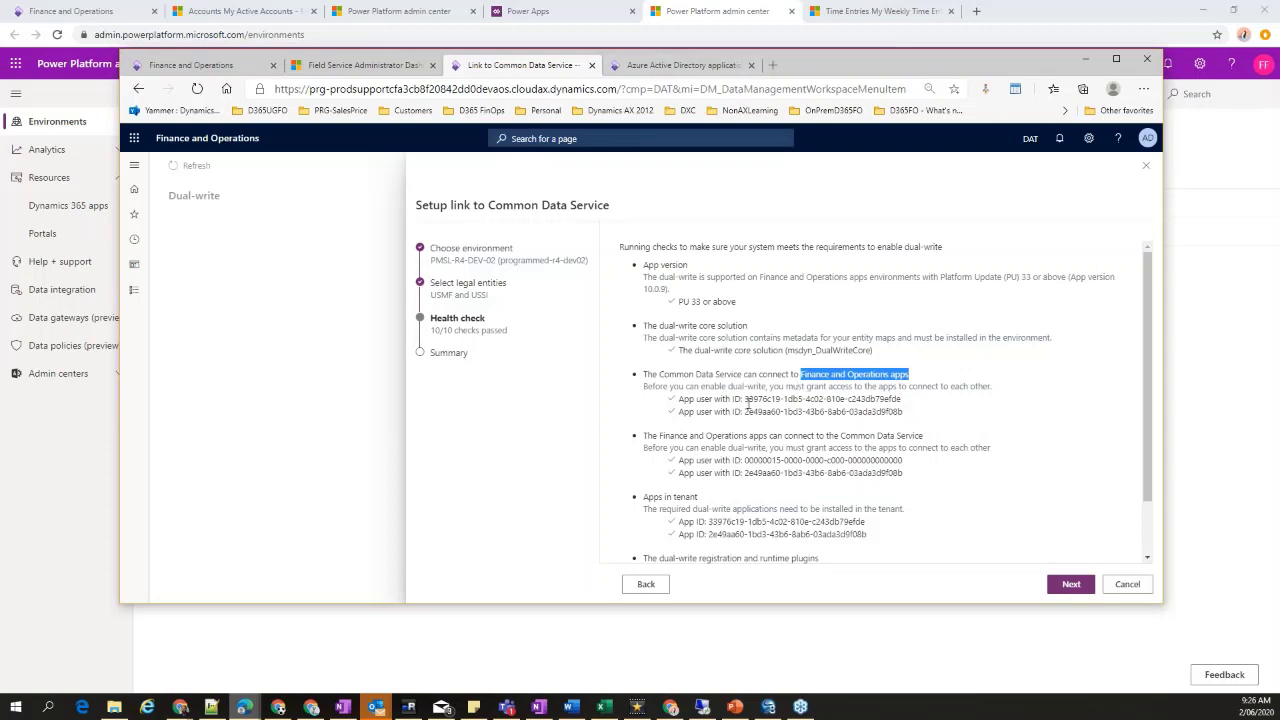
drag(745, 400, 901, 399)
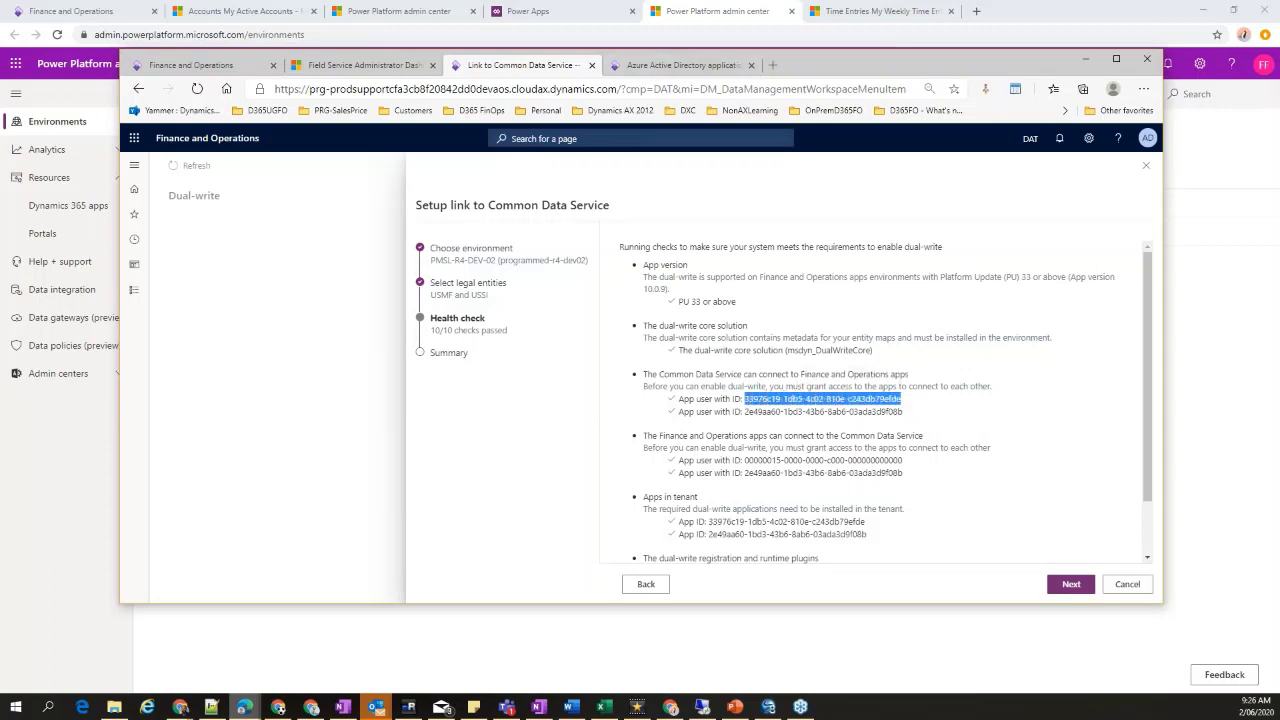
click(686, 401)
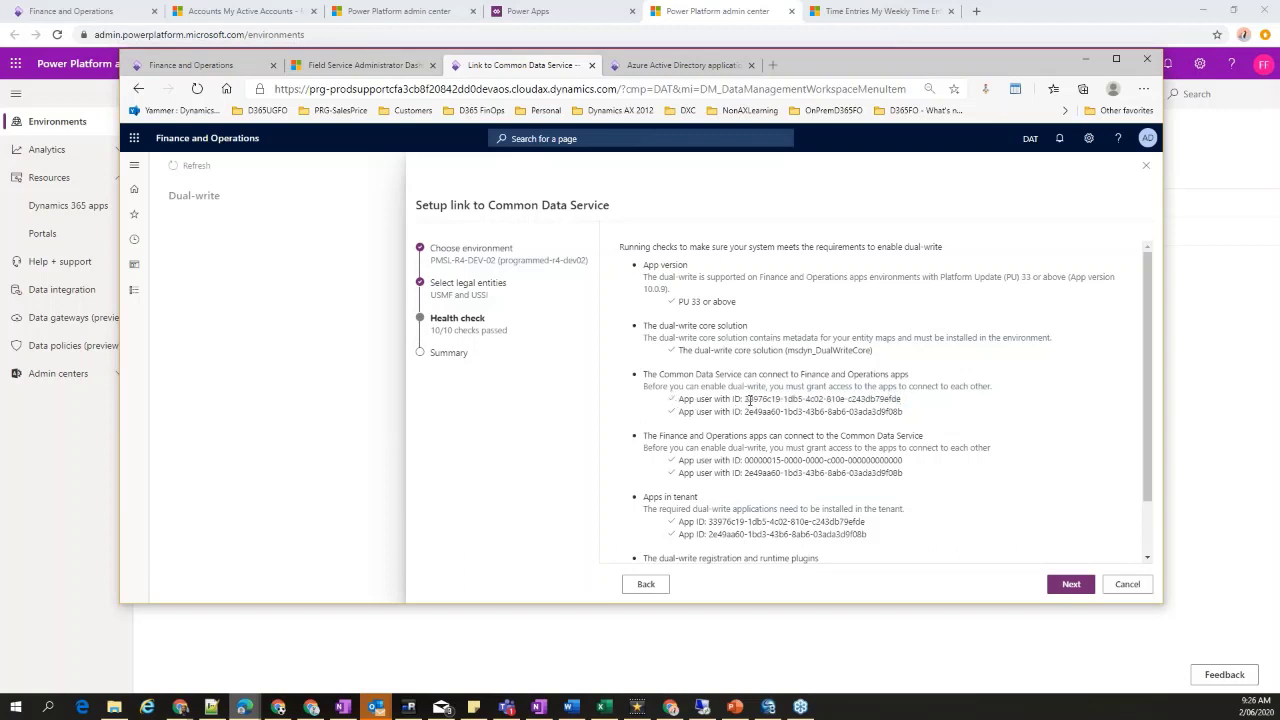
drag(745, 399, 900, 399)
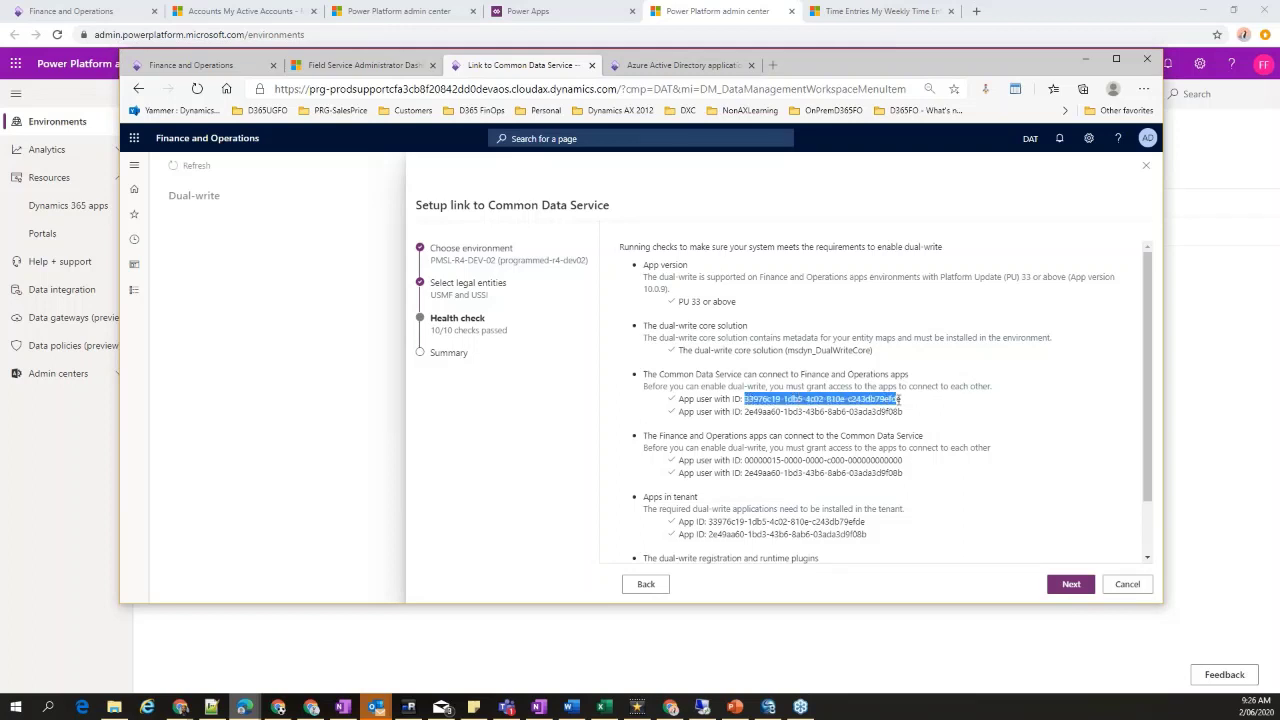
click(680, 65)
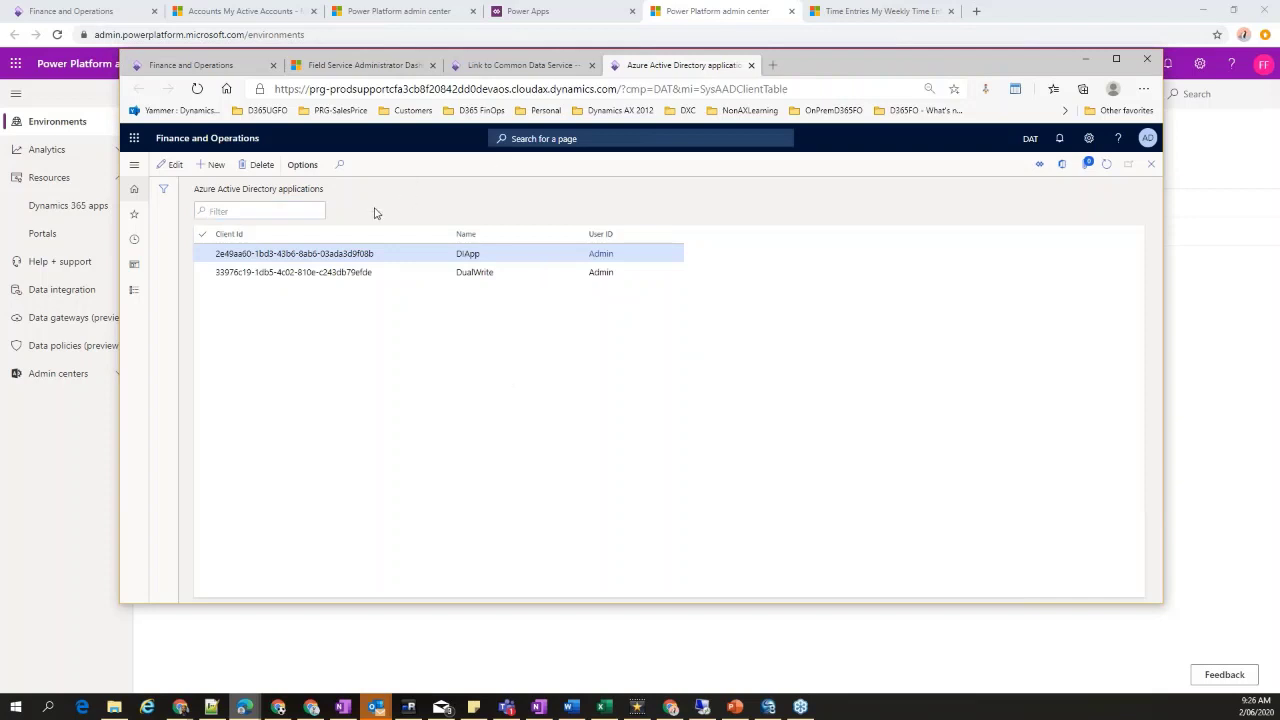
Open the Azure Active Directory applications page from the setup links of the System administration module
click(134, 164)
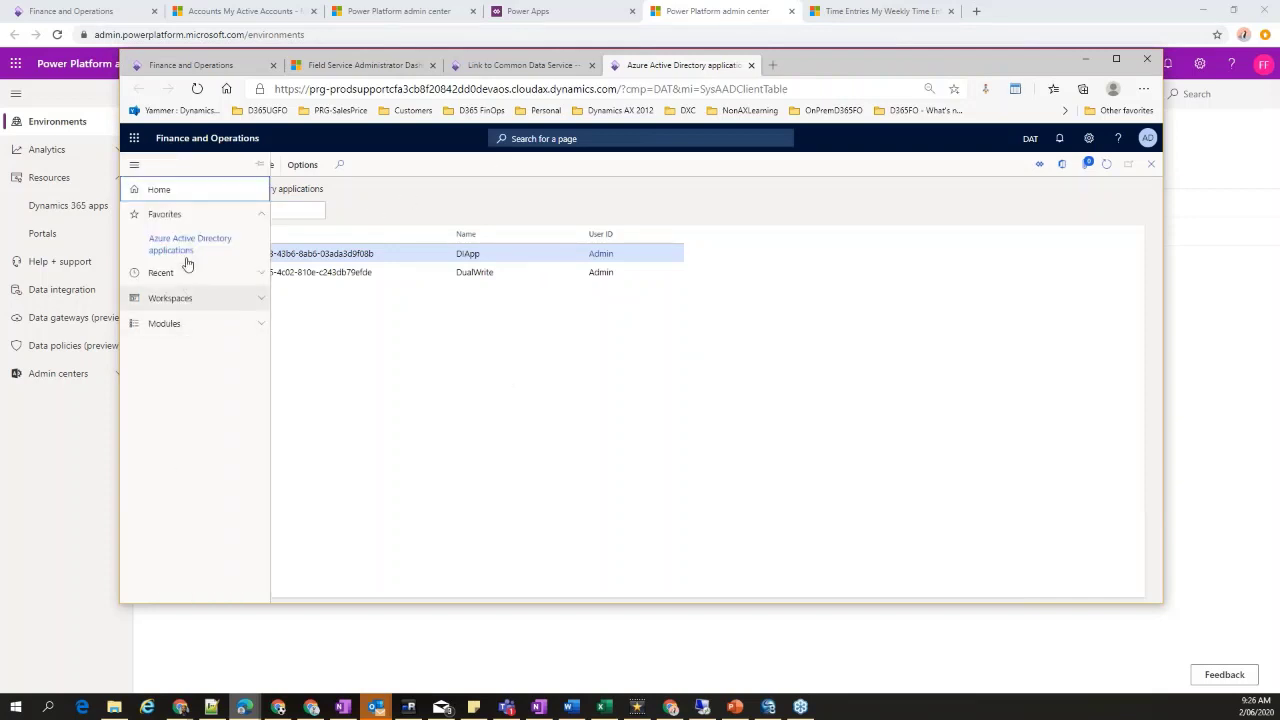
click(208, 323)
scroll(206, 530, down, 5)
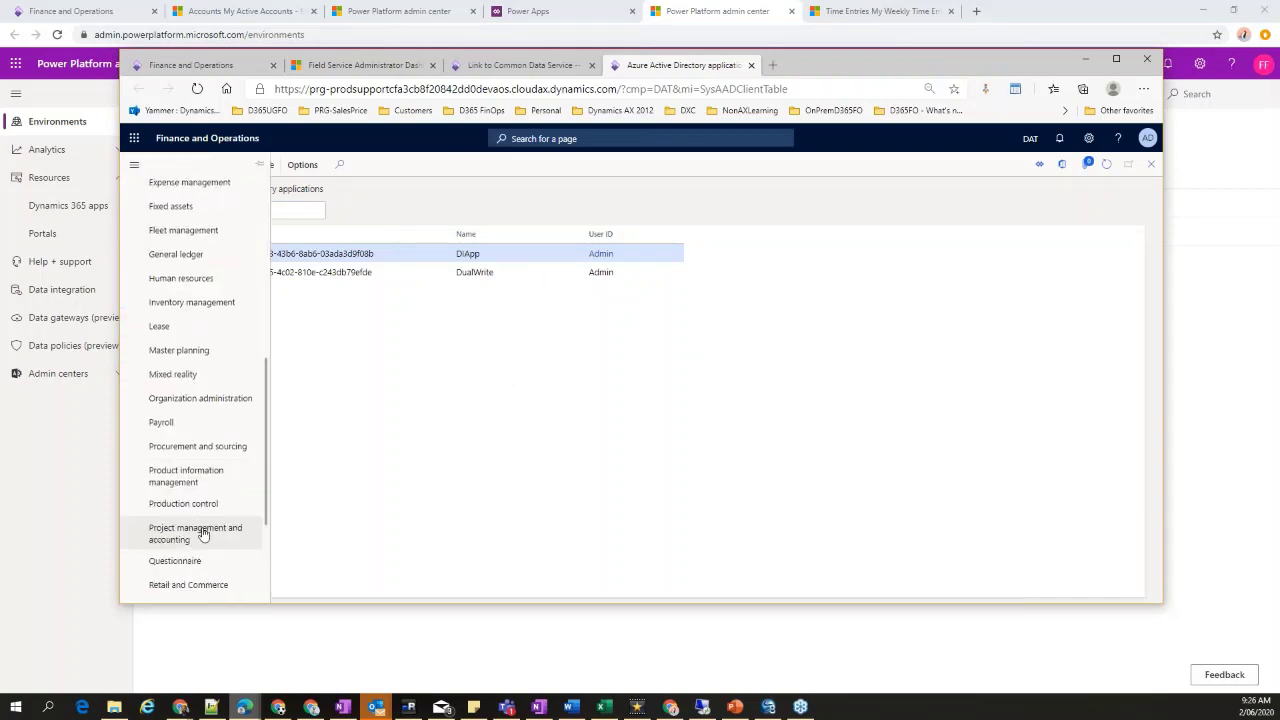
scroll(203, 532, down, 3)
click(190, 471)
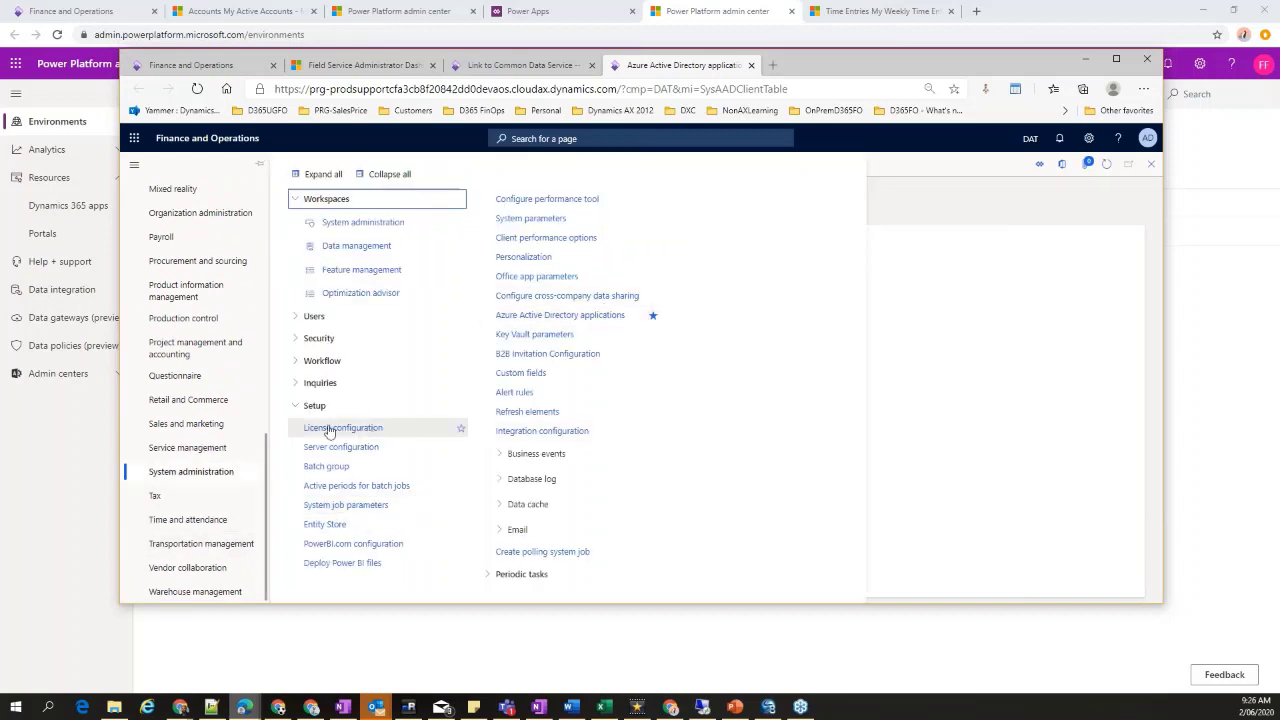
click(620, 317)
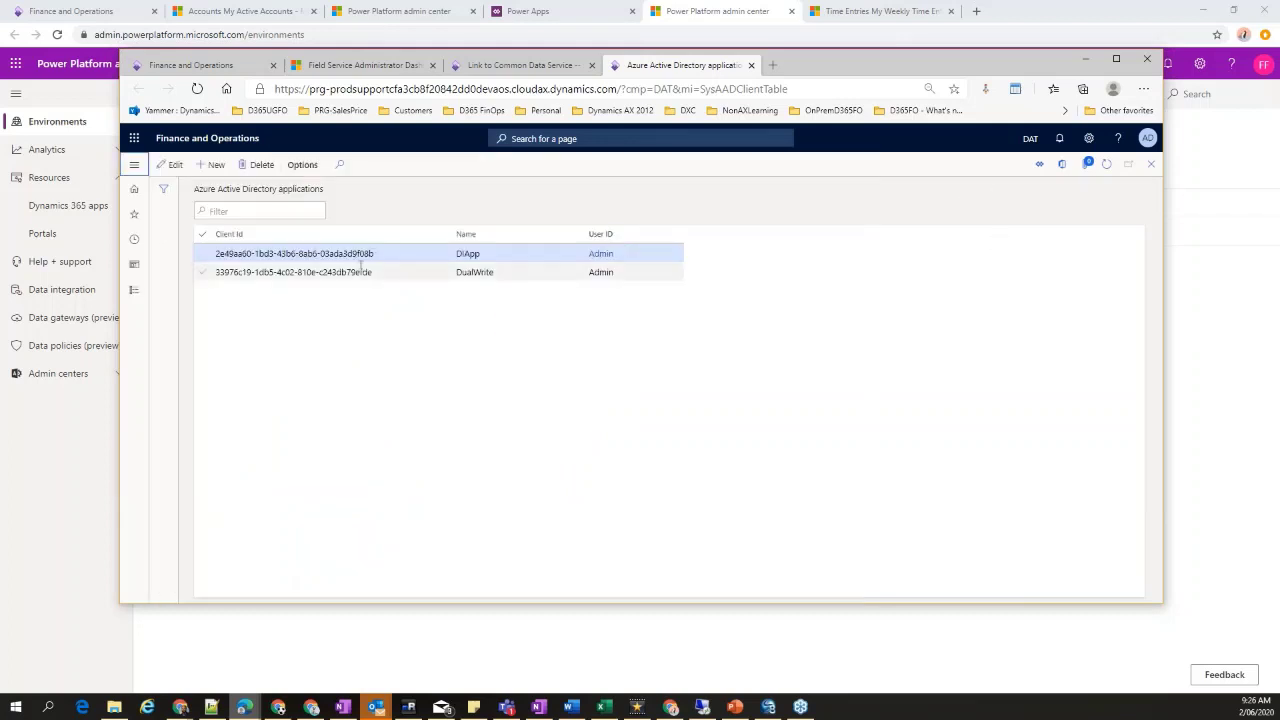
Compare the DiApp client ID with the health check's second app user ID for connecting to Finance and Operations, copying that ID
click(385, 254)
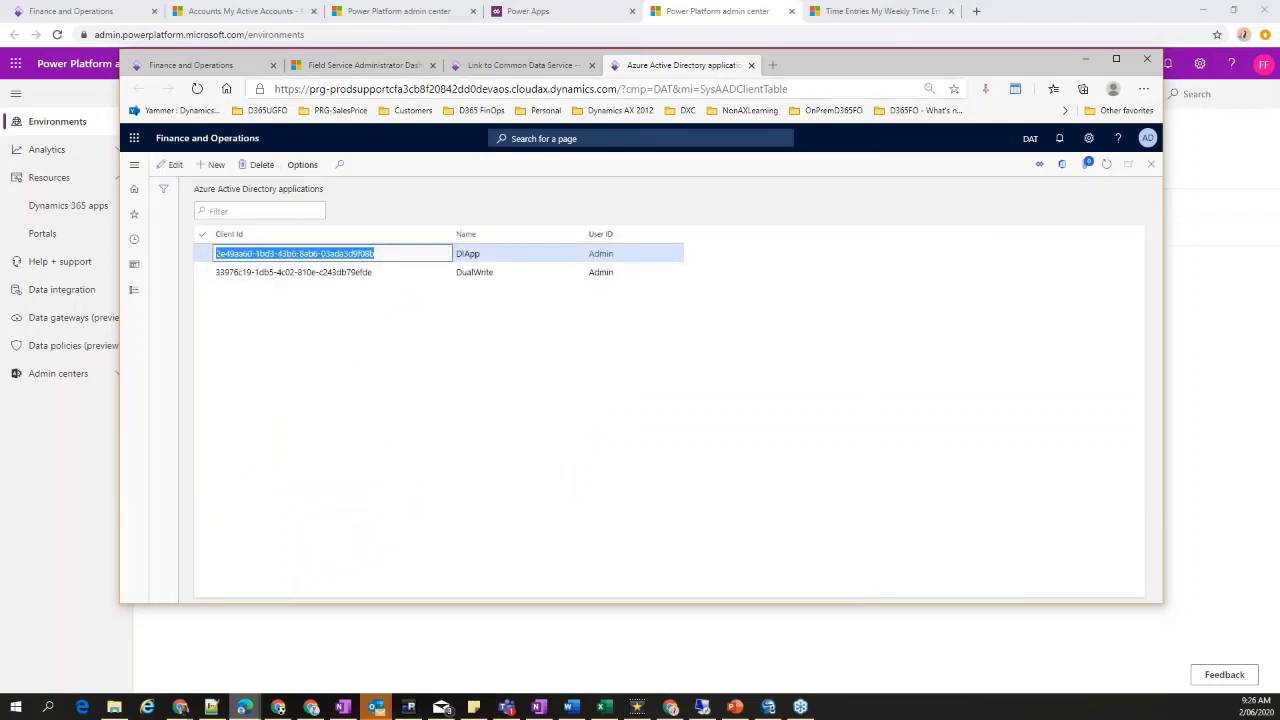
click(558, 72)
drag(745, 411, 903, 411)
key(ctrl+c)
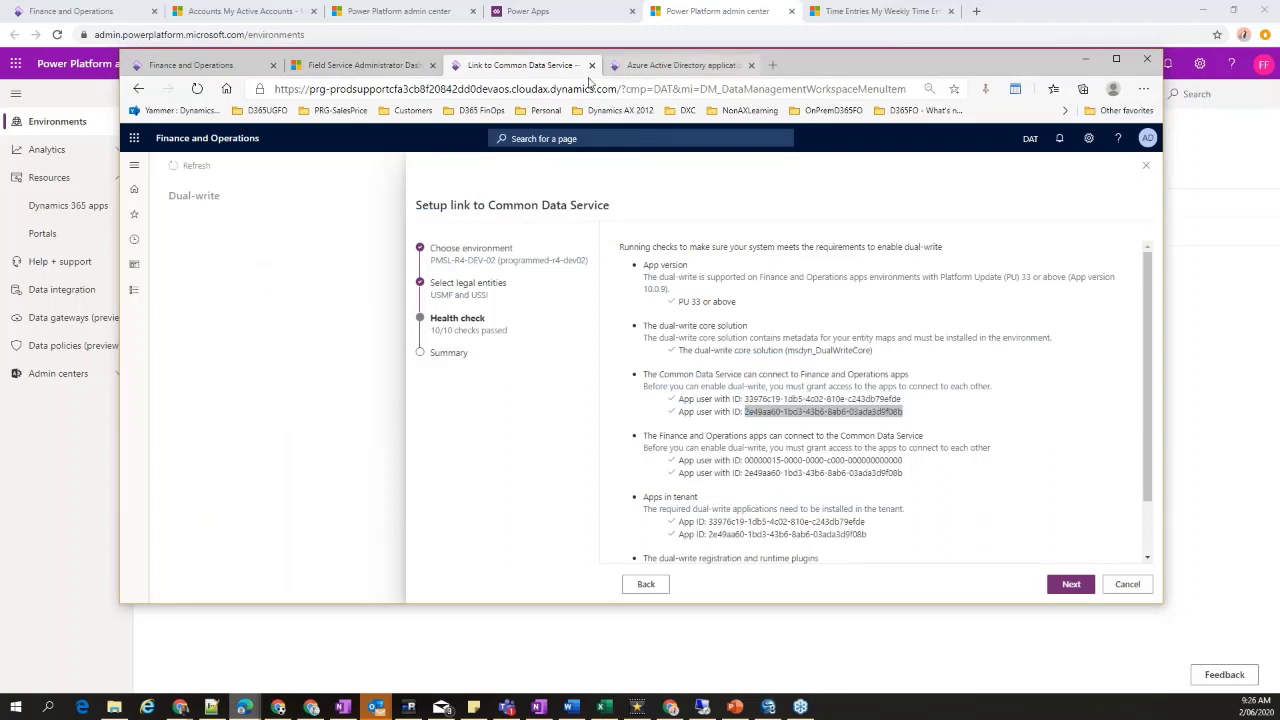
click(670, 65)
key(ctrl+v)
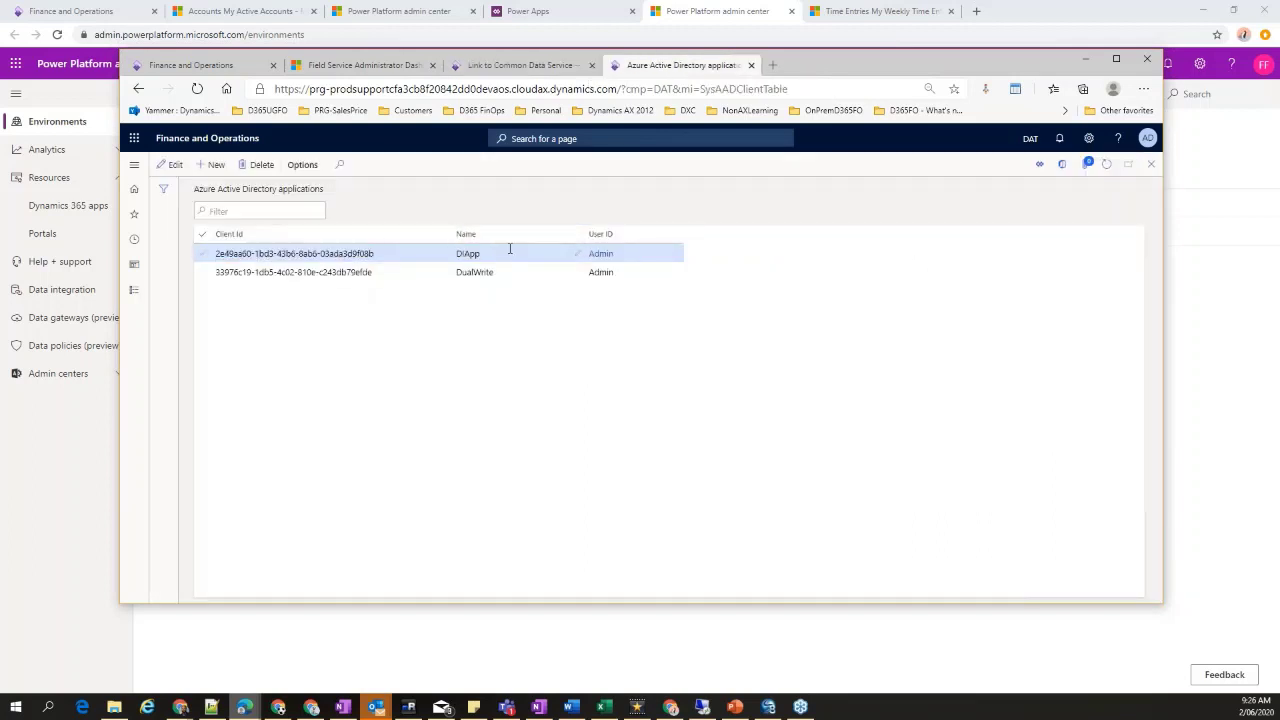
click(515, 252)
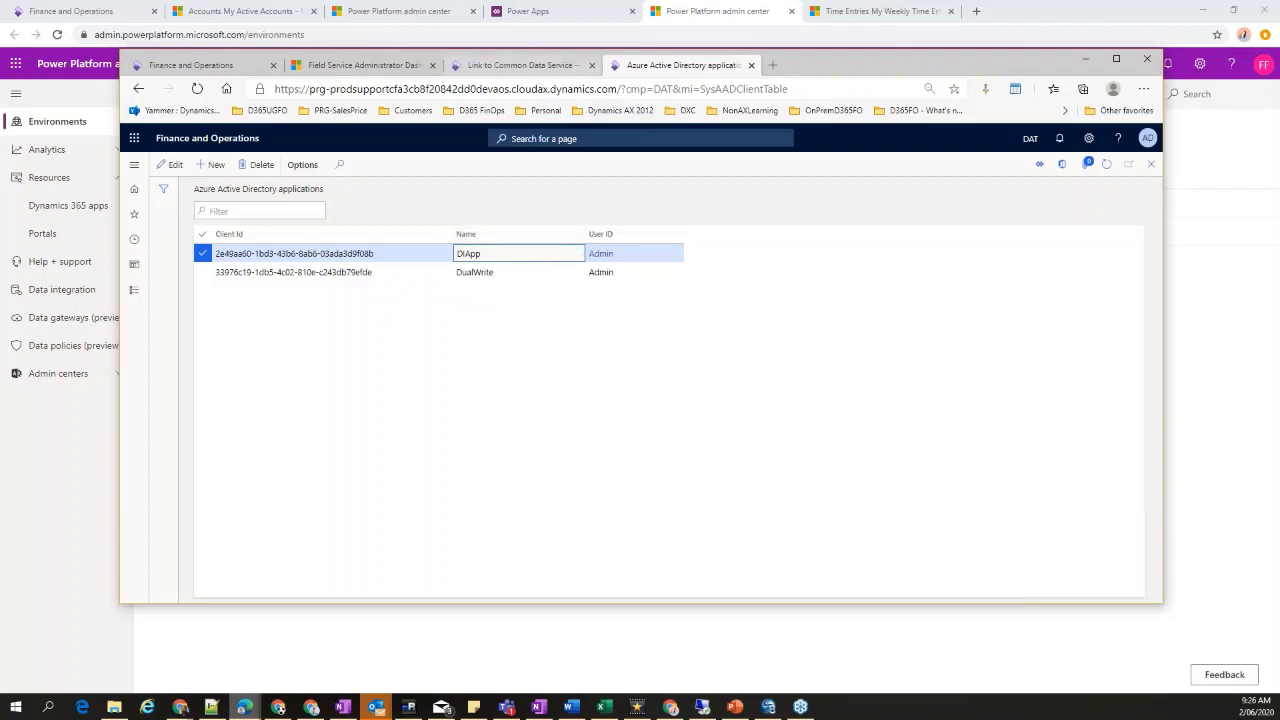
click(549, 381)
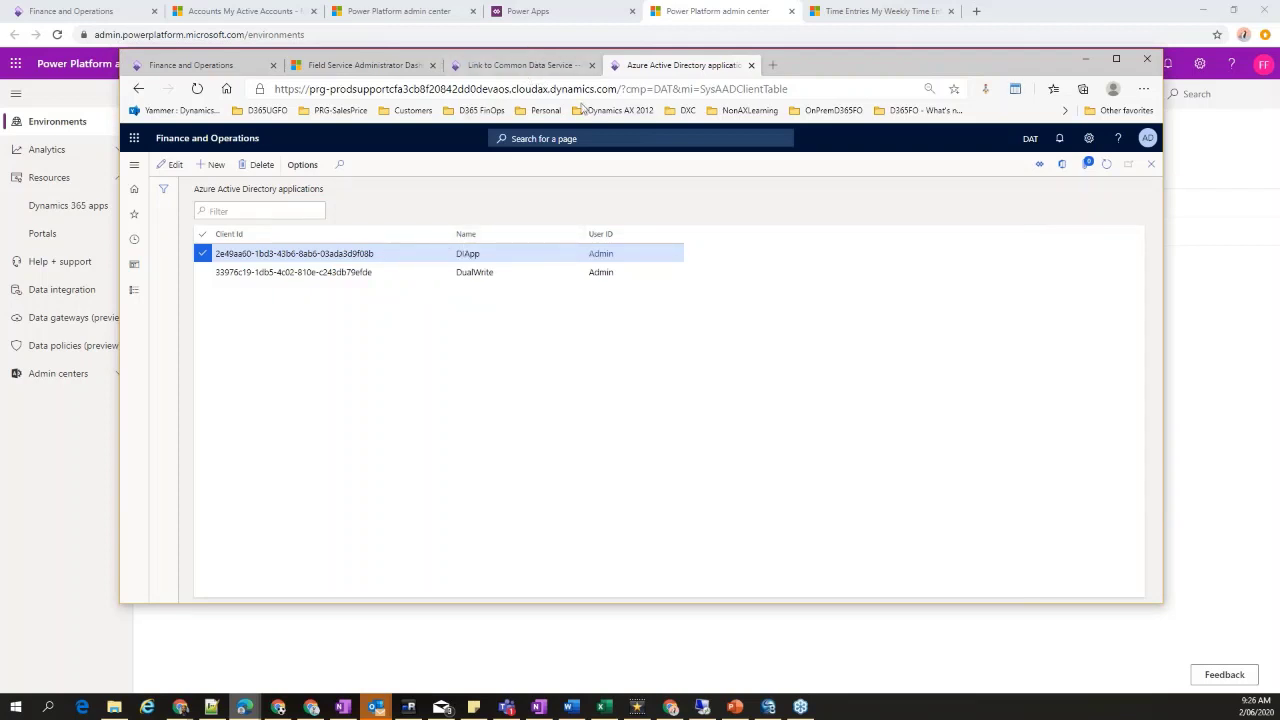
Switch to the Power Platform admin center, open the Dynamics 365 apps list and search it for "dual"
click(60, 466)
click(72, 210)
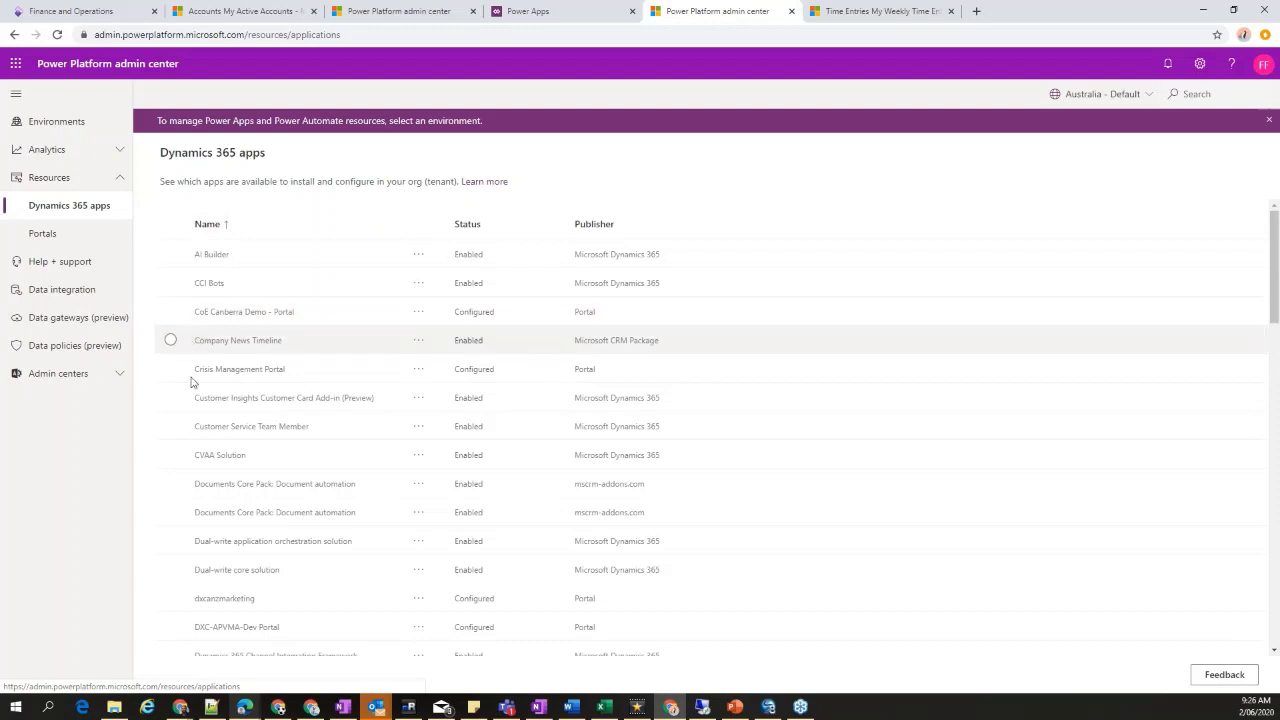
click(1199, 96)
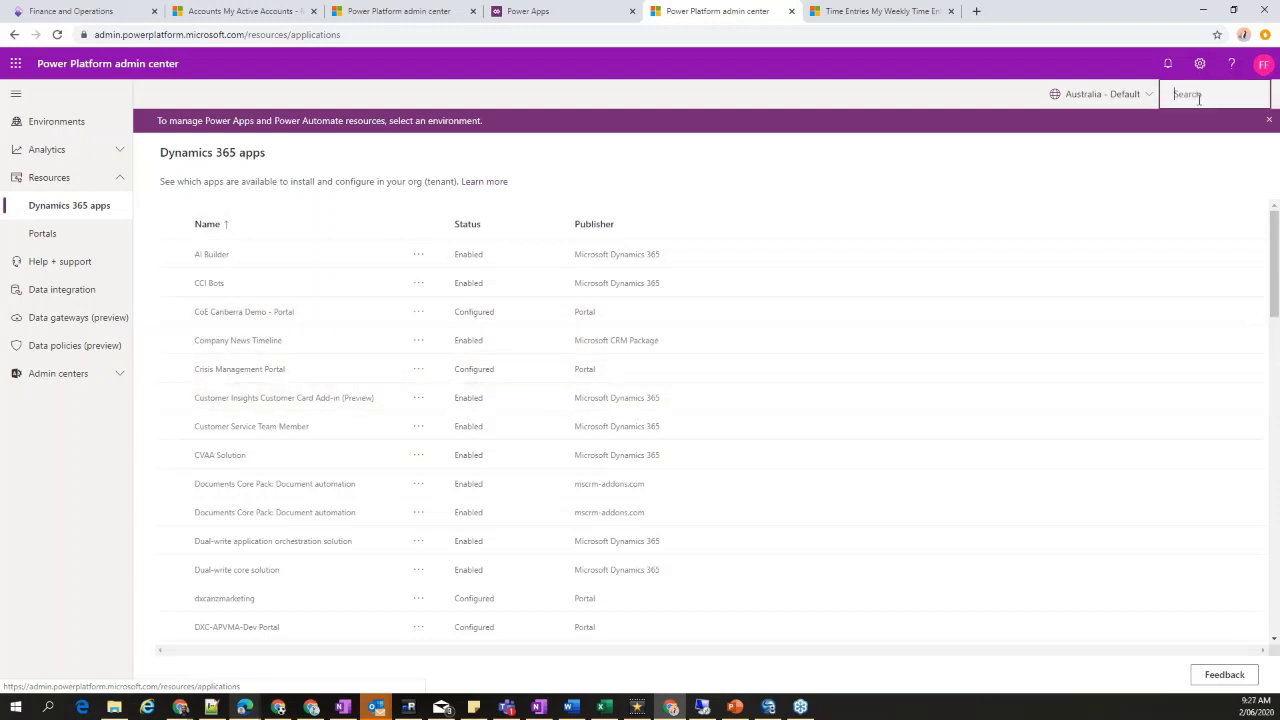
text(dual)
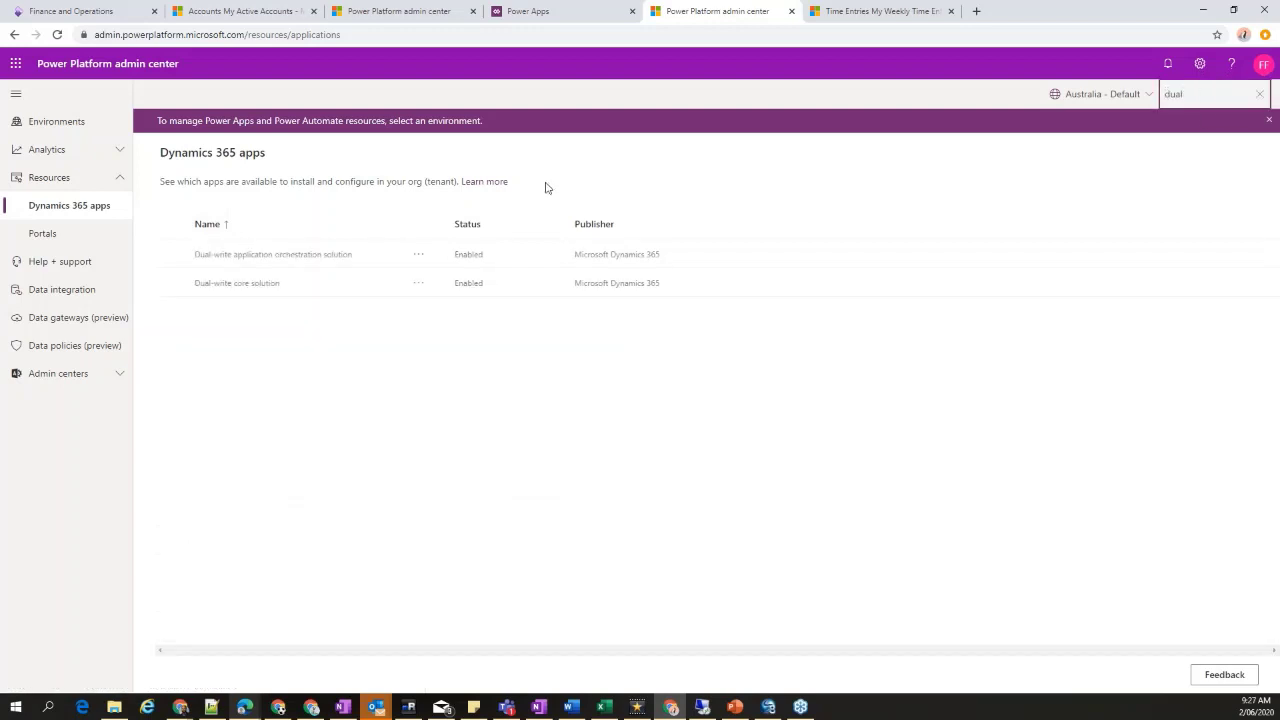
Open the install form for the Dual-write application orchestration solution and list the environments it can be installed in
click(170, 254)
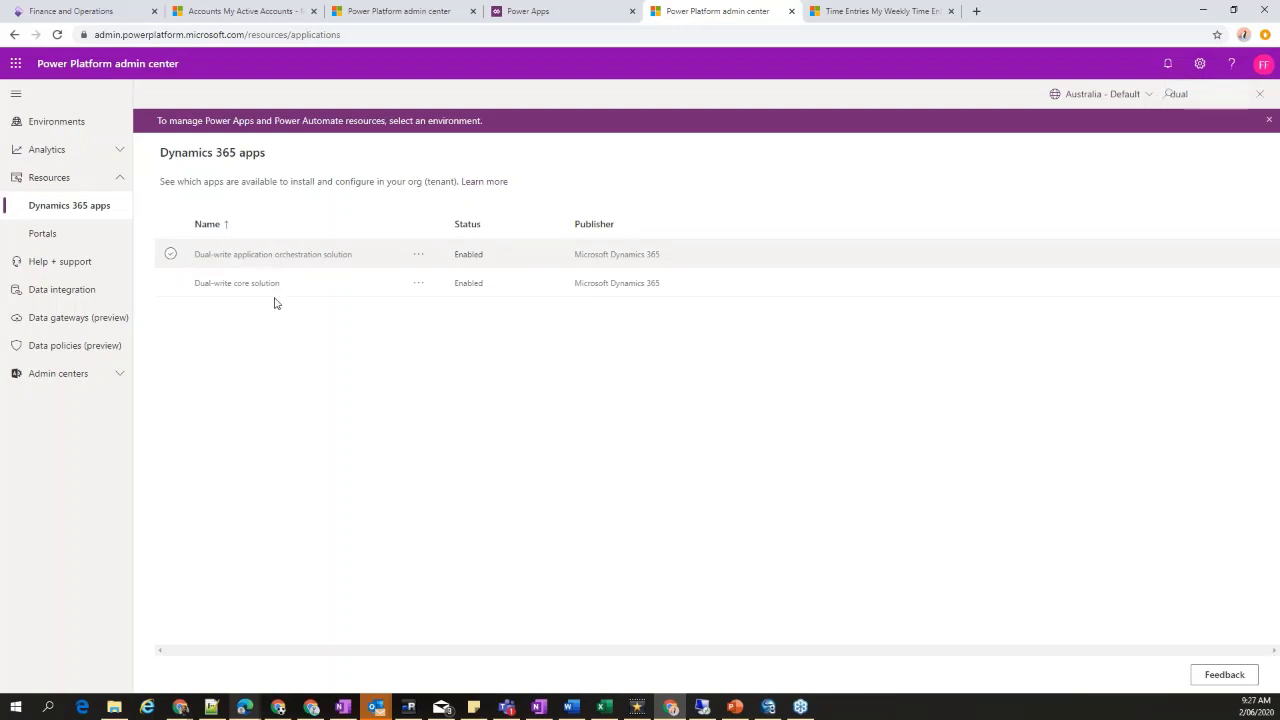
click(419, 256)
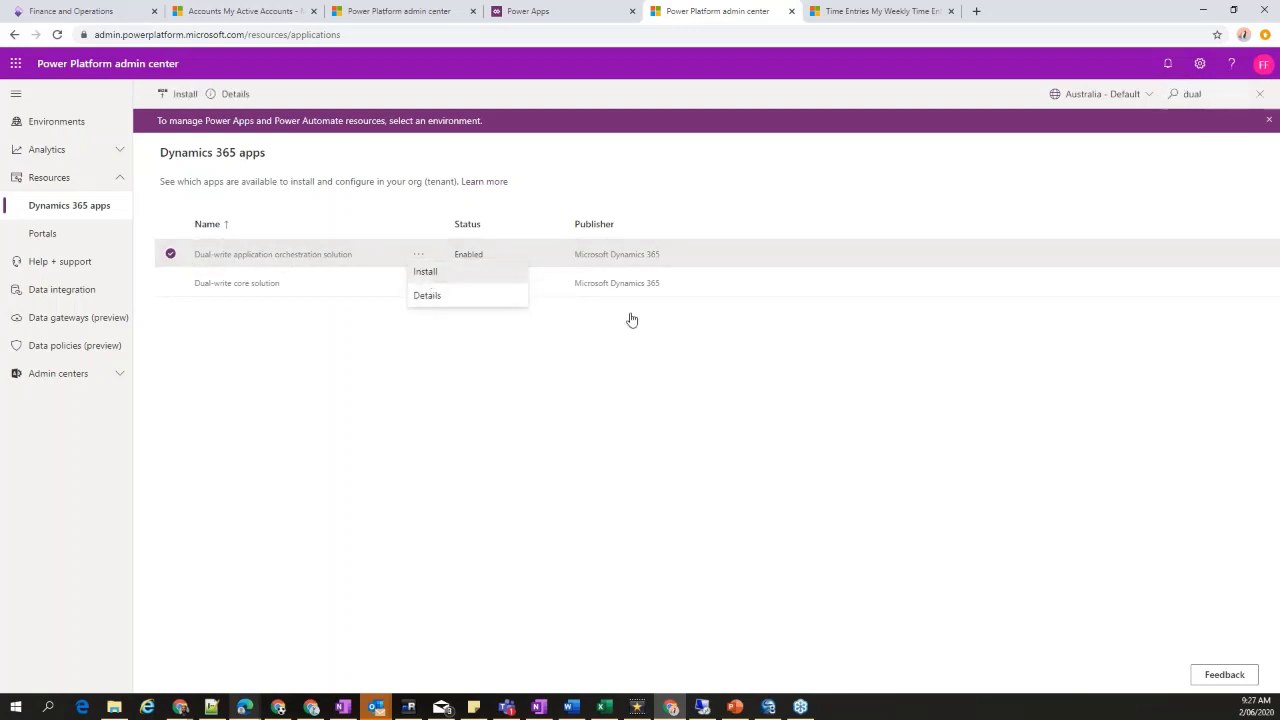
click(1255, 237)
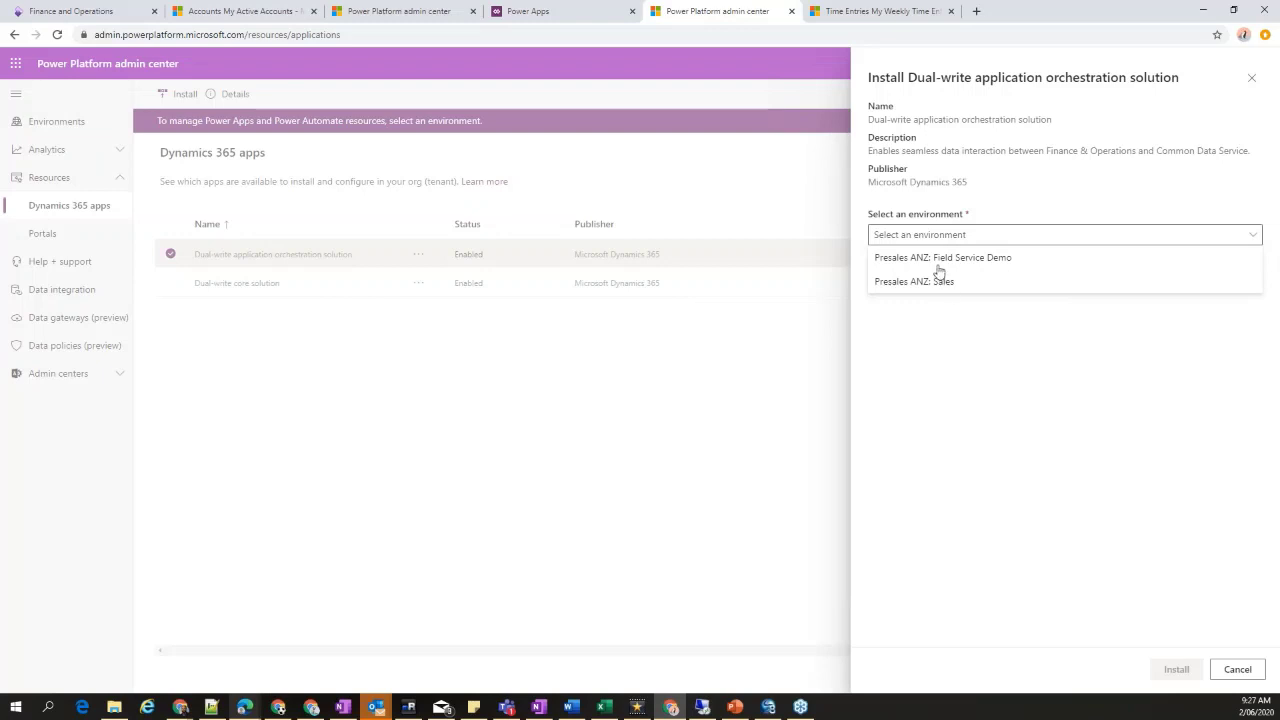
Switch to the Power Apps solutions list, search it for "dual" and select the Anchor solution for Dual Write Core
click(528, 11)
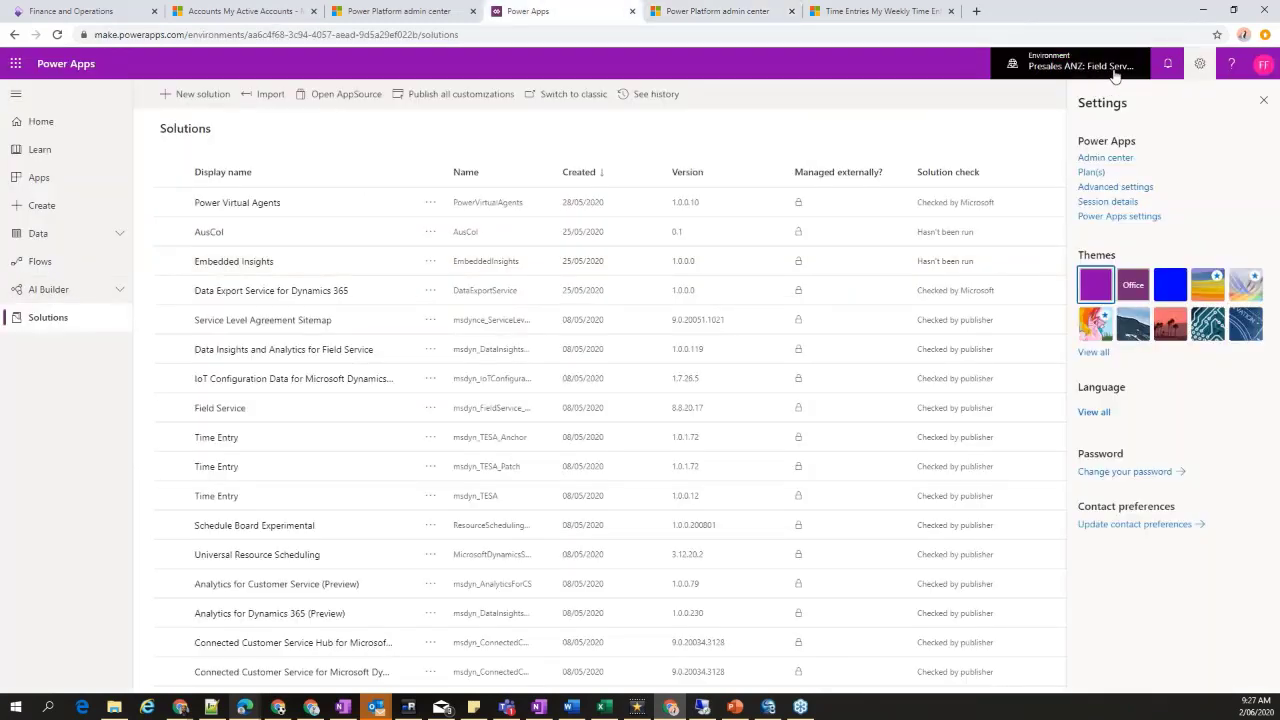
click(1265, 101)
click(1238, 95)
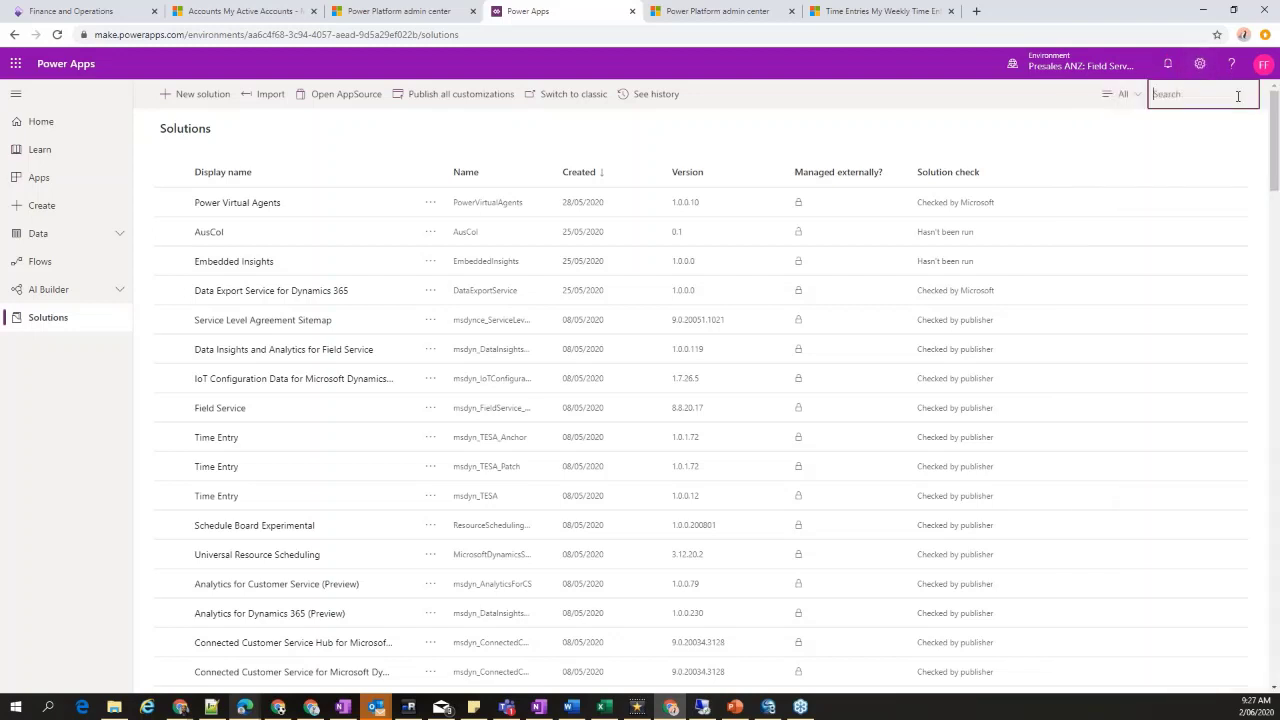
text(dual)
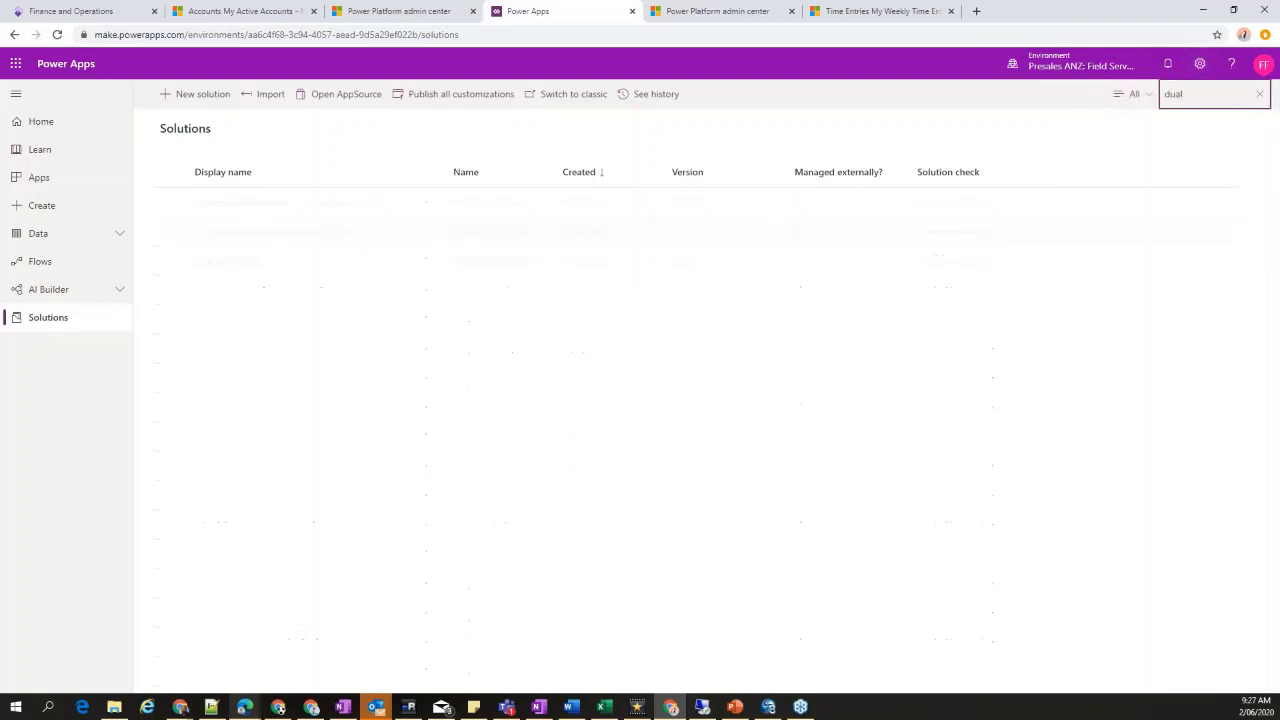
click(170, 232)
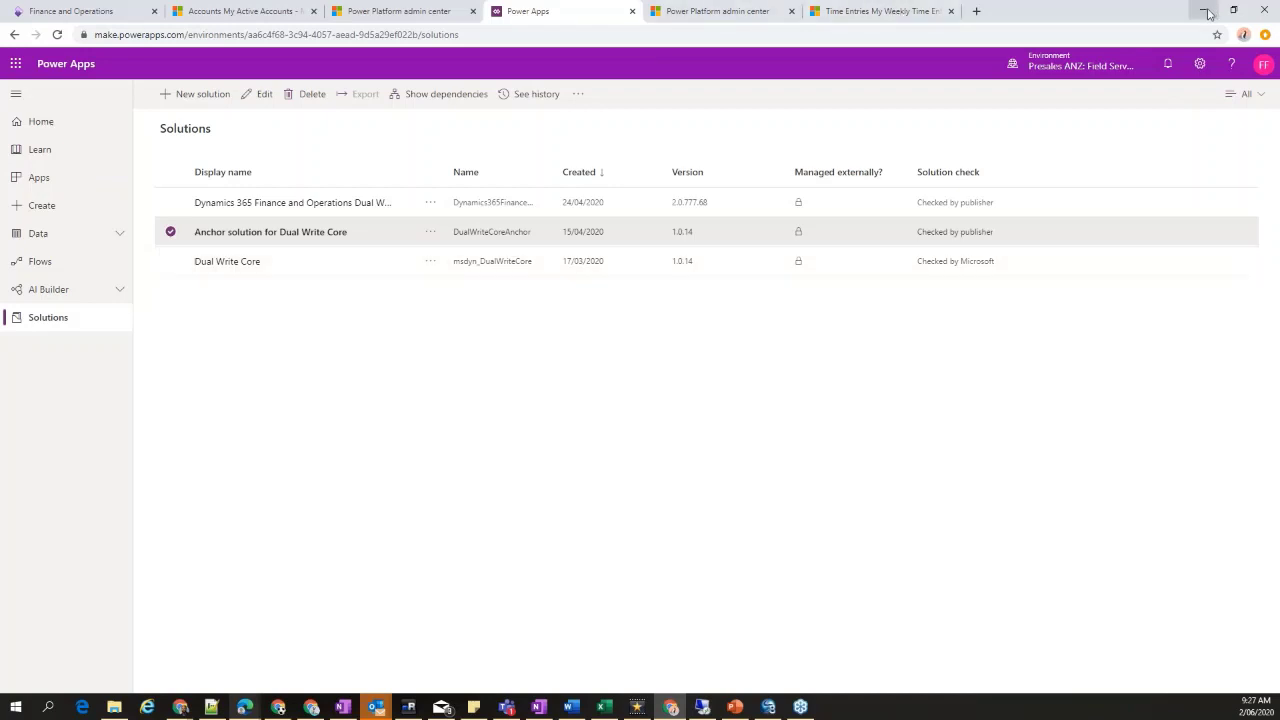
Switch back to the Azure Active Directory applications window and examine the DiApp record's client ID and name
mouse_move(277, 706)
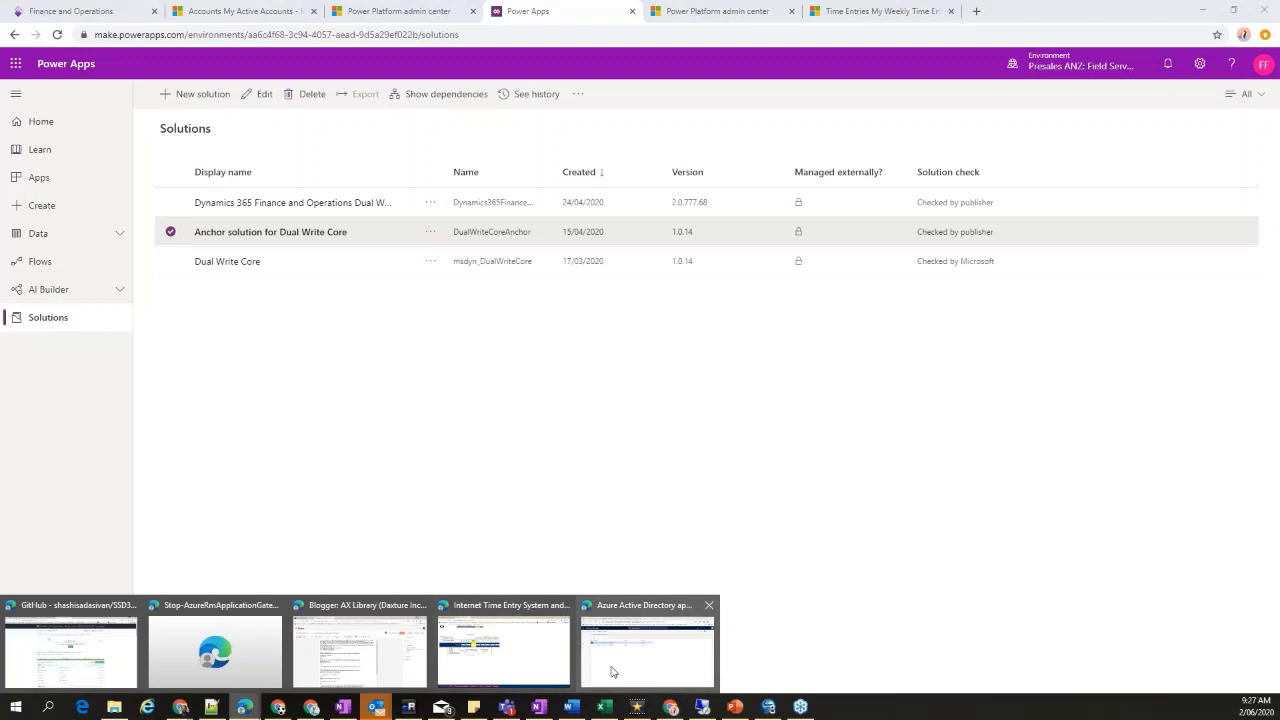
click(647, 650)
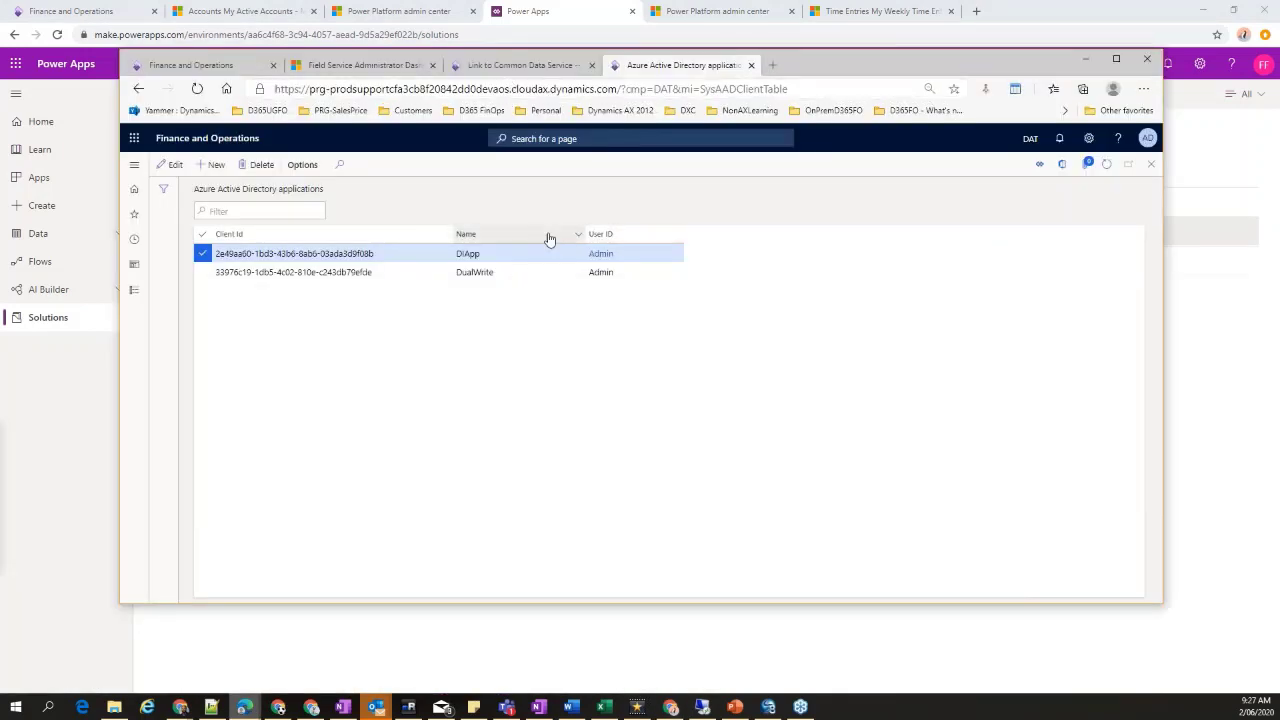
click(491, 253)
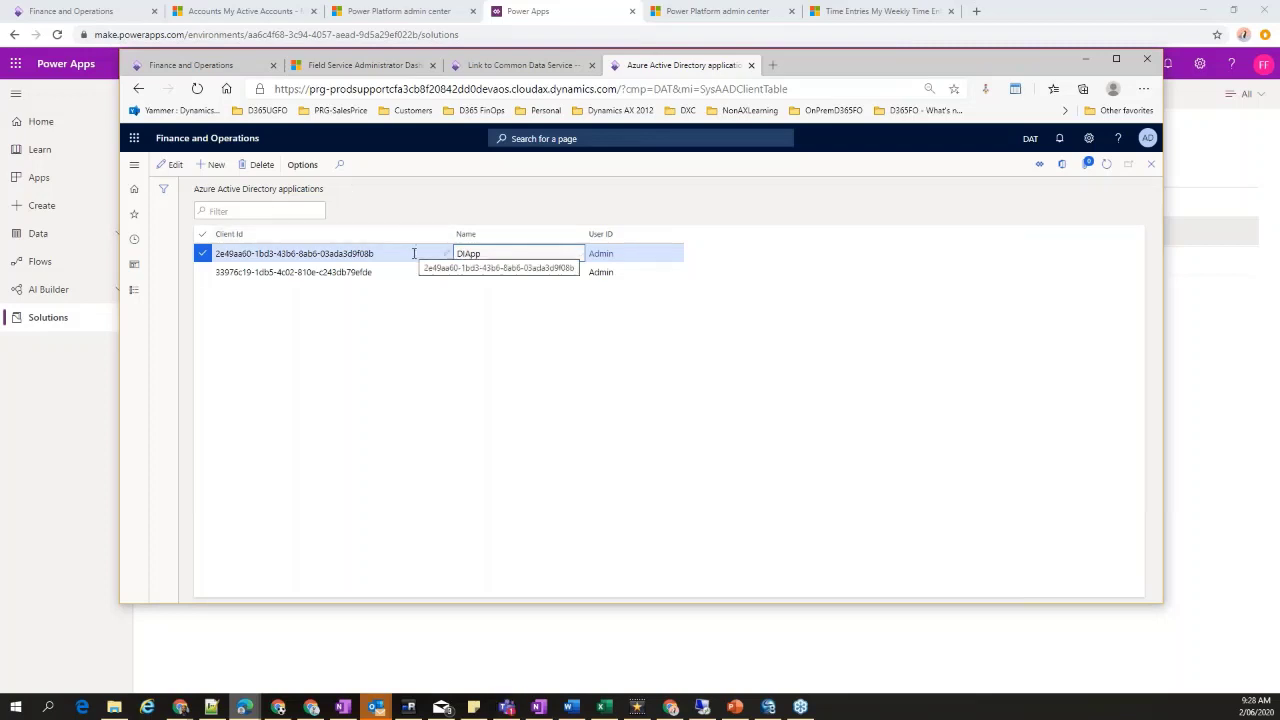
drag(376, 254, 222, 252)
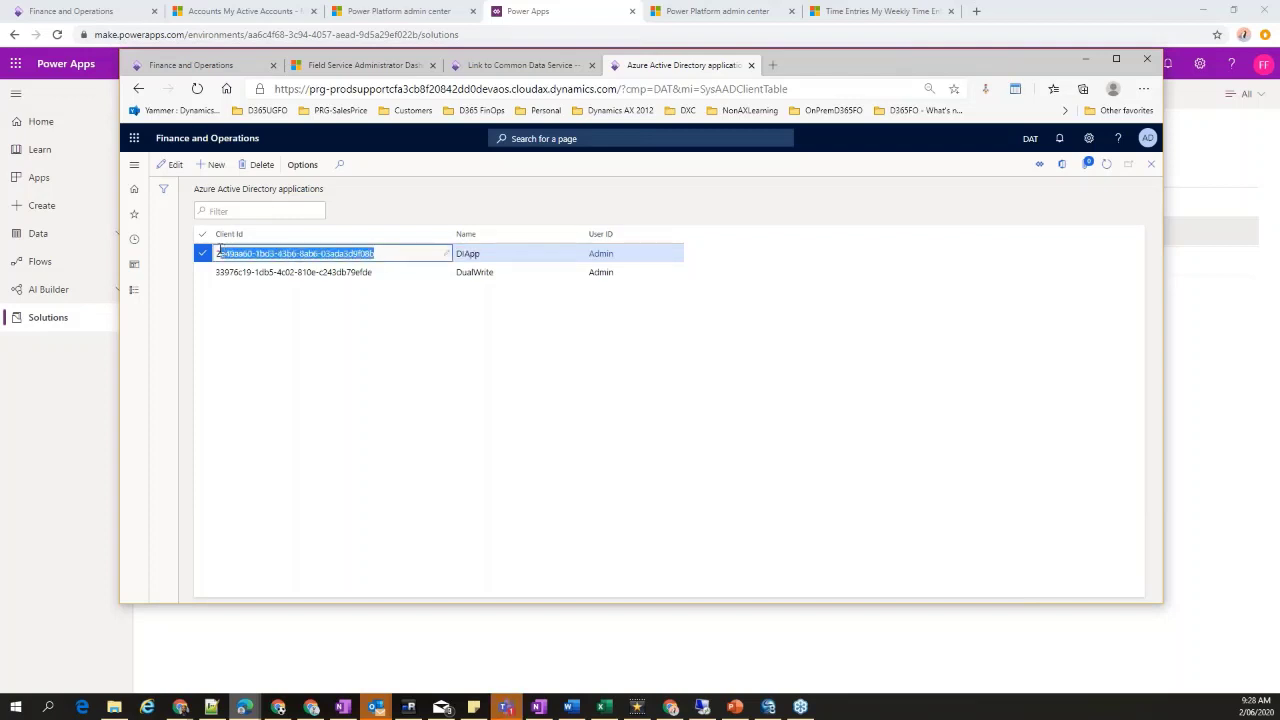
click(468, 254)
drag(466, 254, 457, 254)
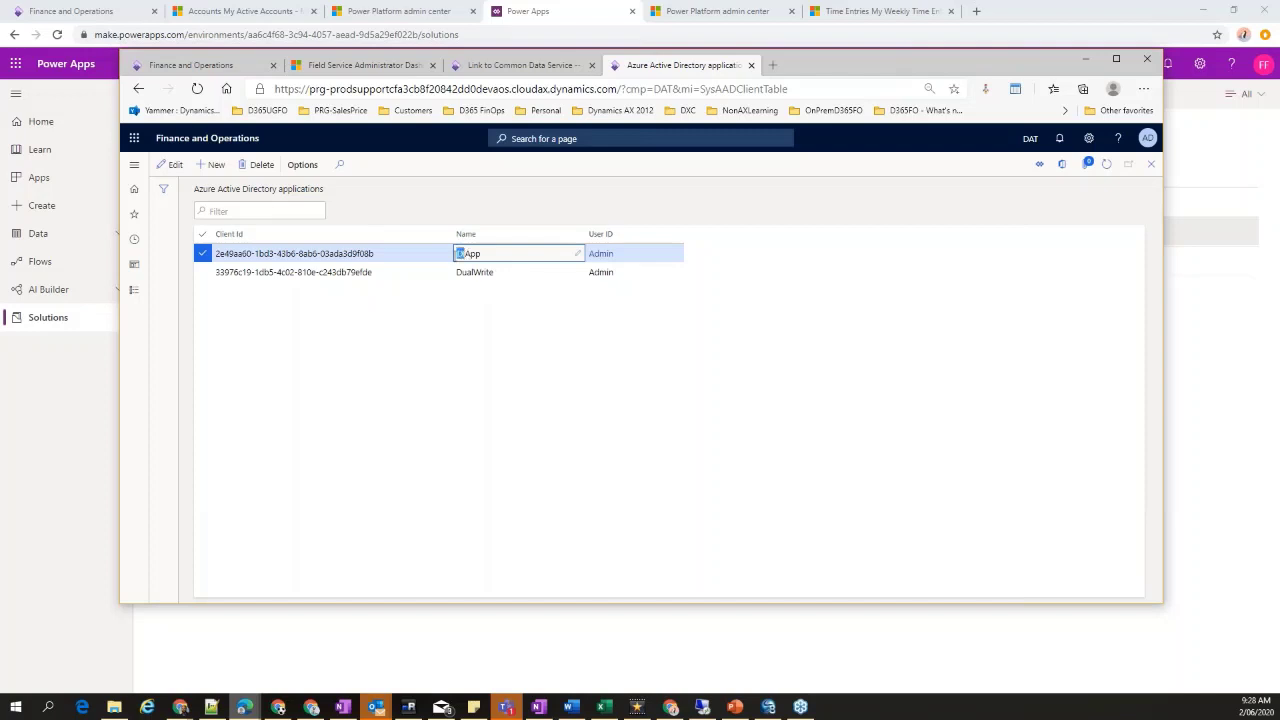
click(462, 256)
click(480, 254)
click(405, 253)
drag(400, 253, 214, 253)
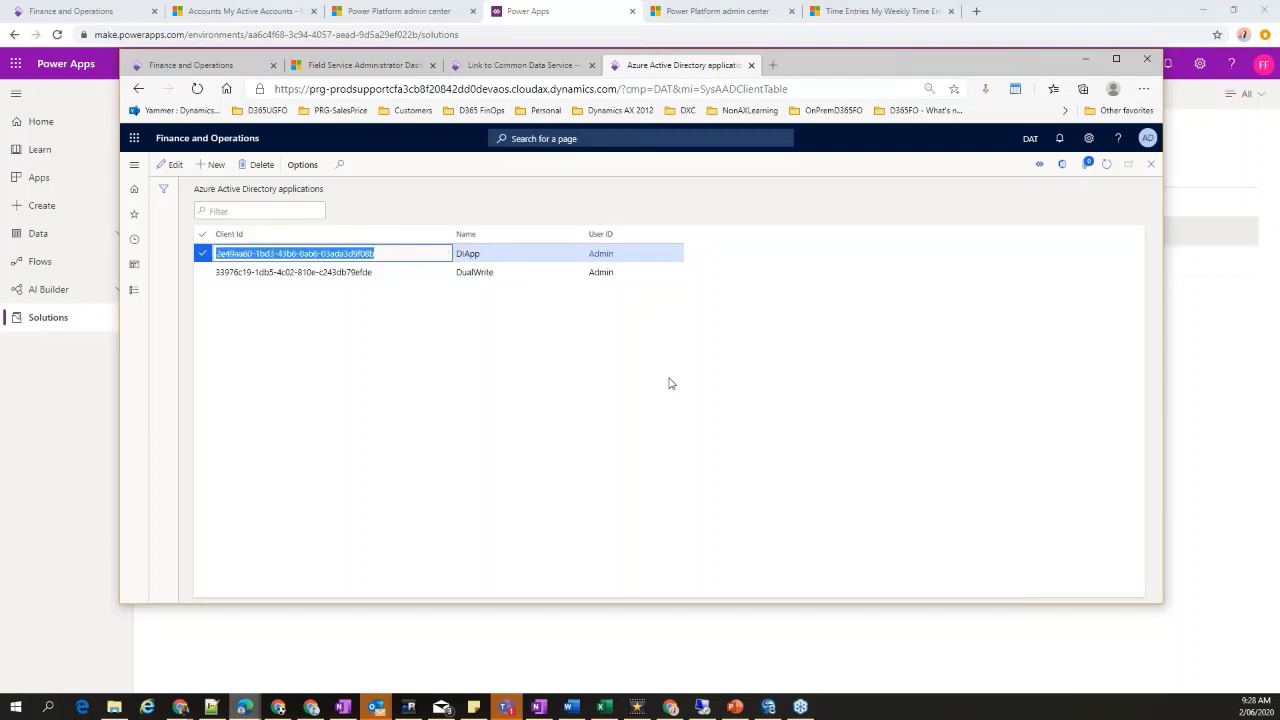
Examine the DualWrite record's name and client ID in the Azure Active Directory applications list
click(470, 272)
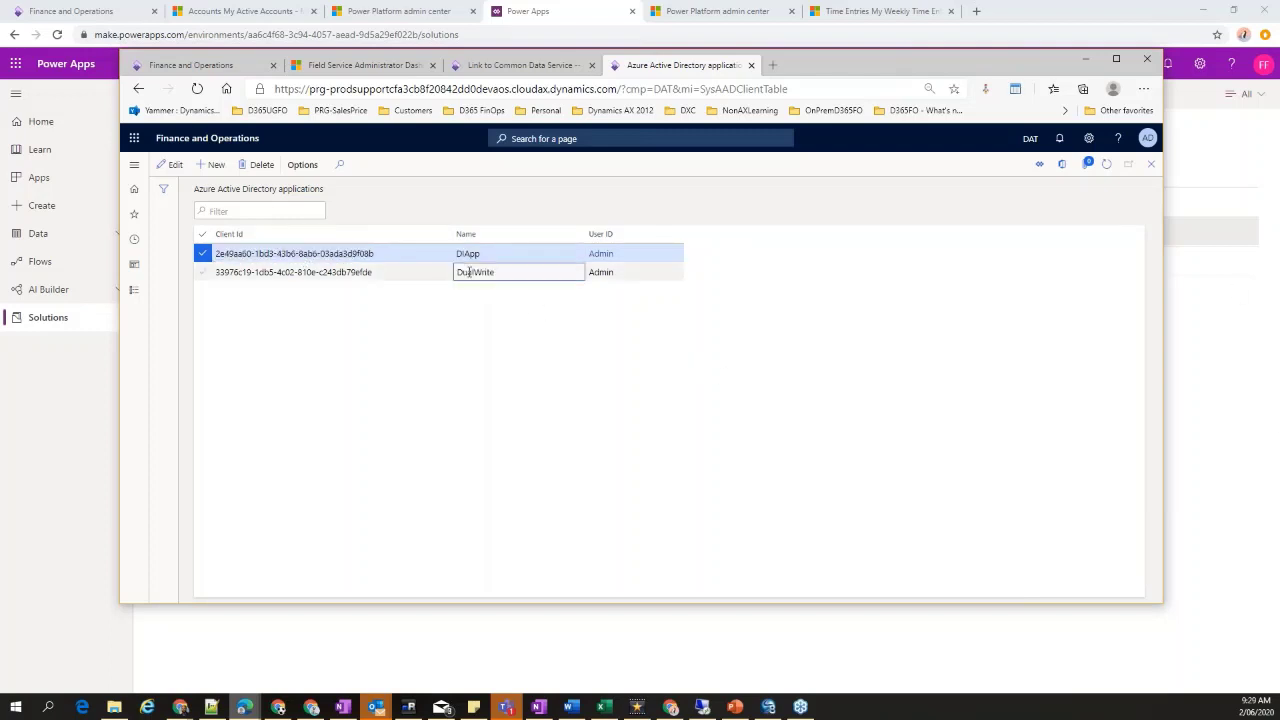
double_click(390, 276)
click(414, 360)
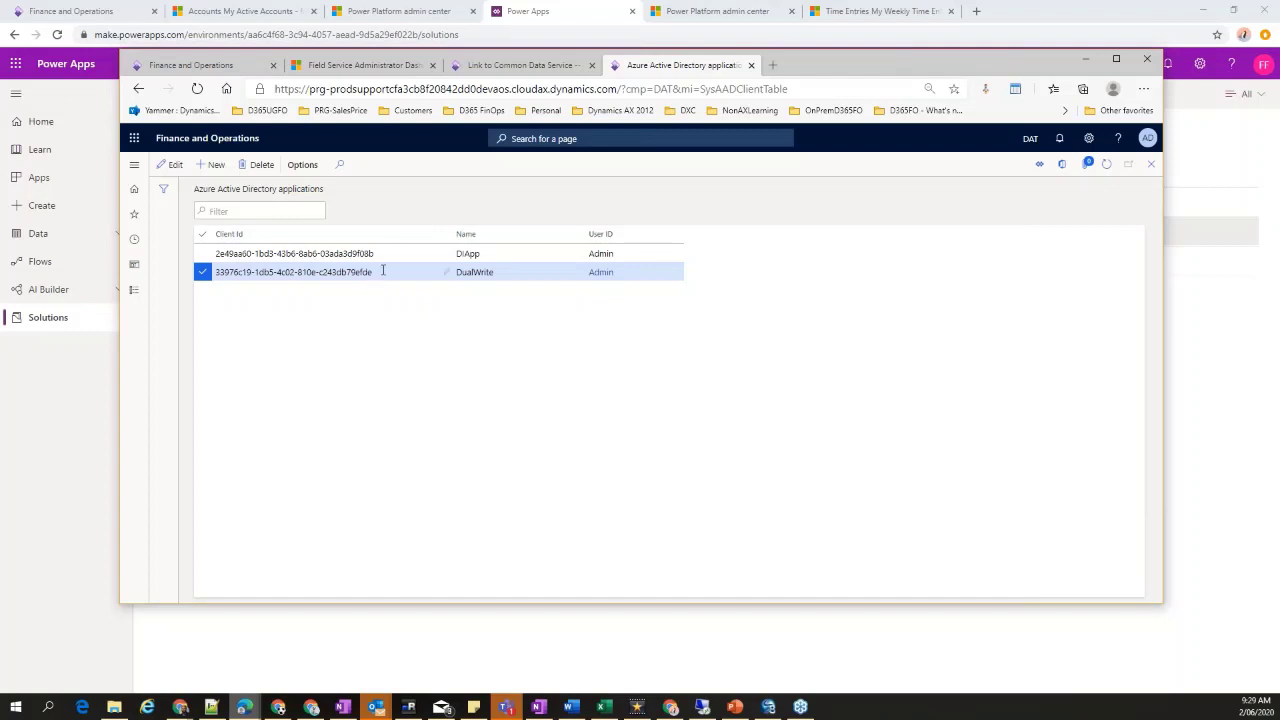
click(370, 276)
click(394, 323)
Return to the link setup's health check and examine the app user IDs required for each connection direction
click(525, 65)
click(785, 458)
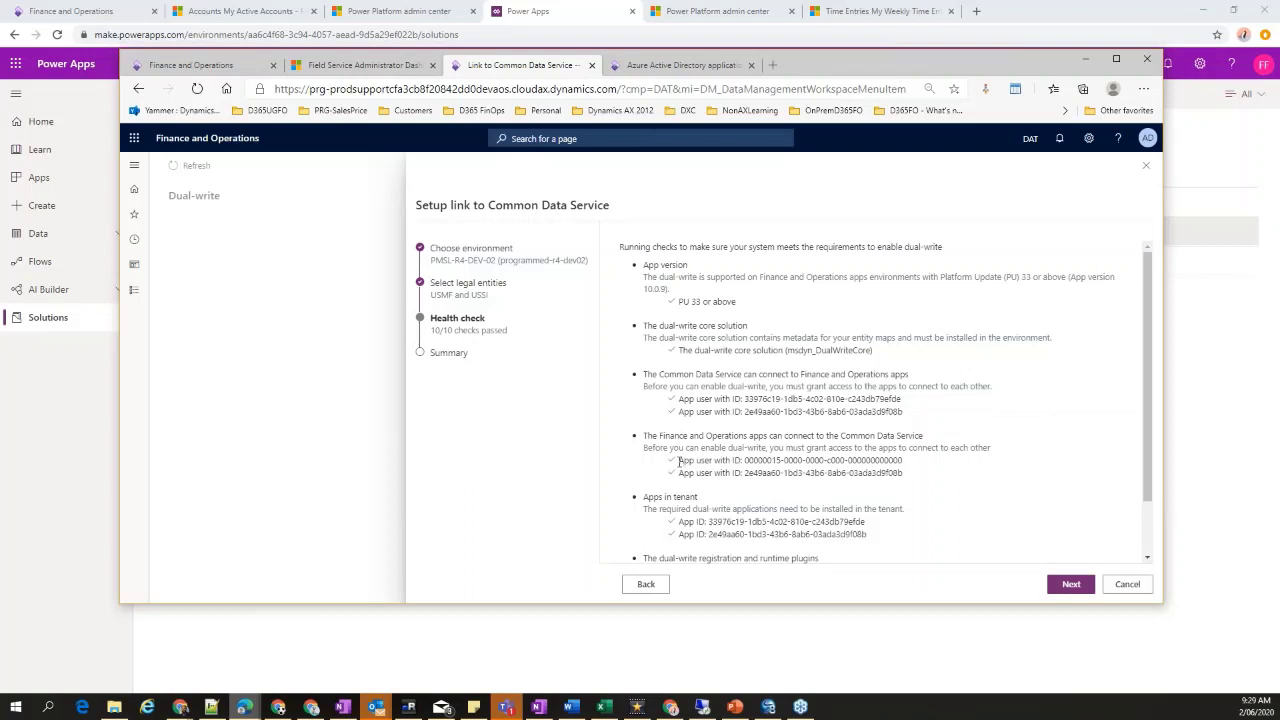
drag(681, 461, 903, 474)
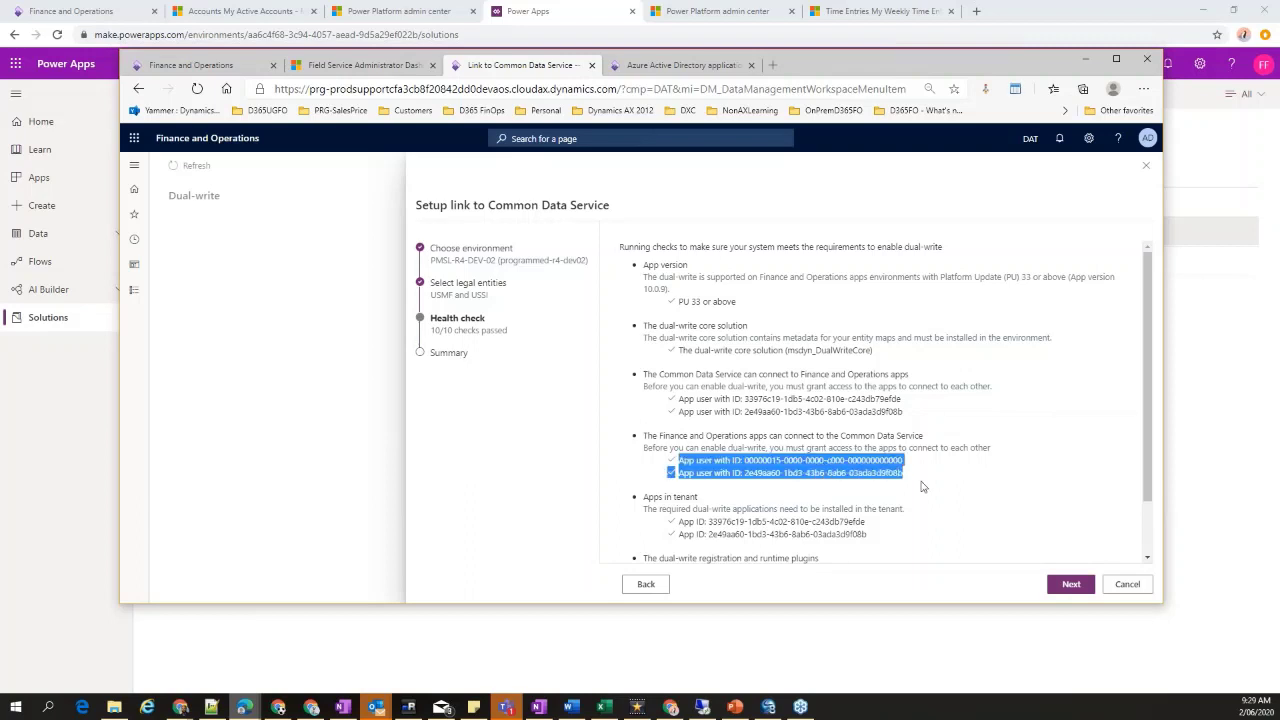
click(815, 460)
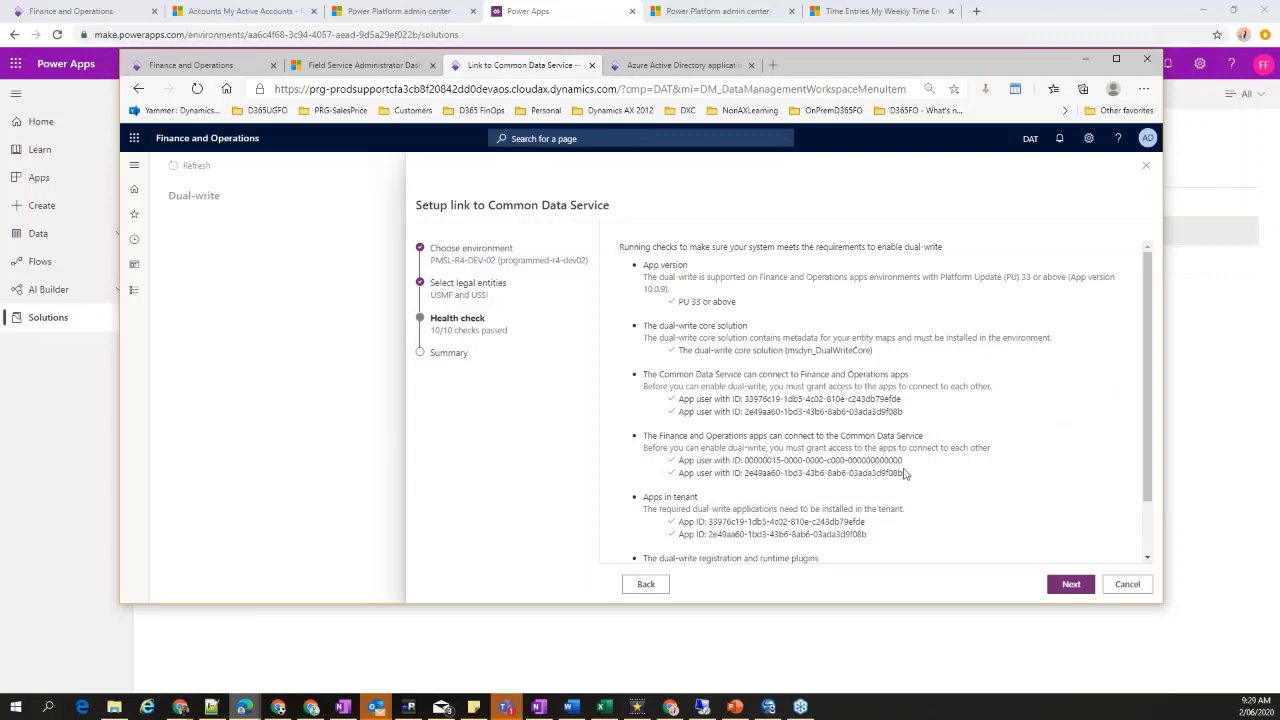
drag(906, 476, 680, 459)
click(733, 472)
drag(904, 411, 668, 398)
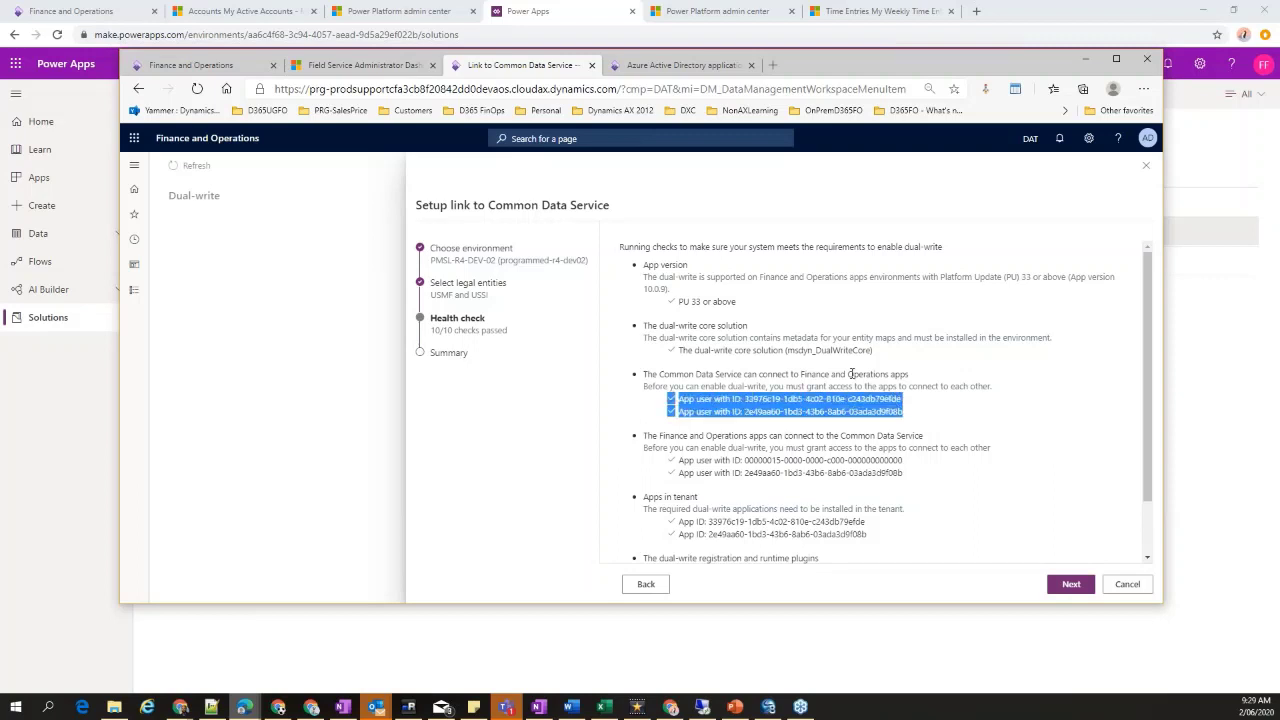
Review the health check's requirements for apps in tenant and for the dual-write registration and runtime plugins
scroll(851, 373, down, 2)
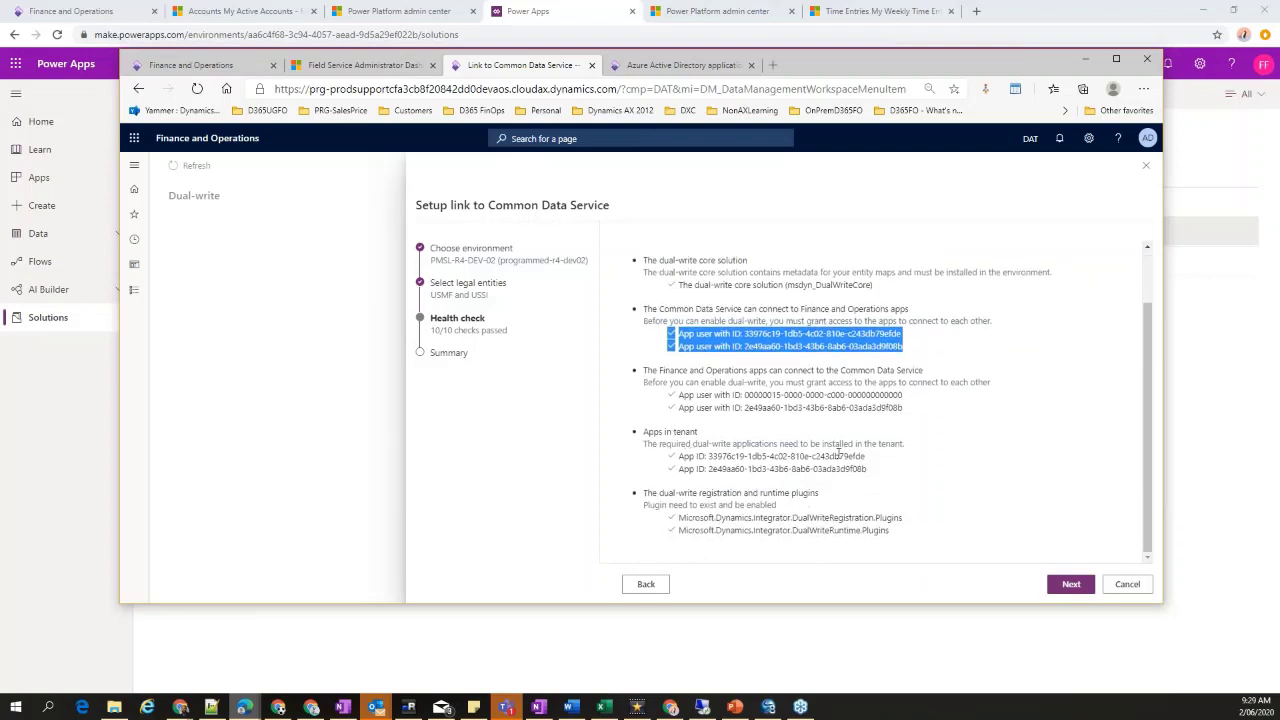
click(923, 466)
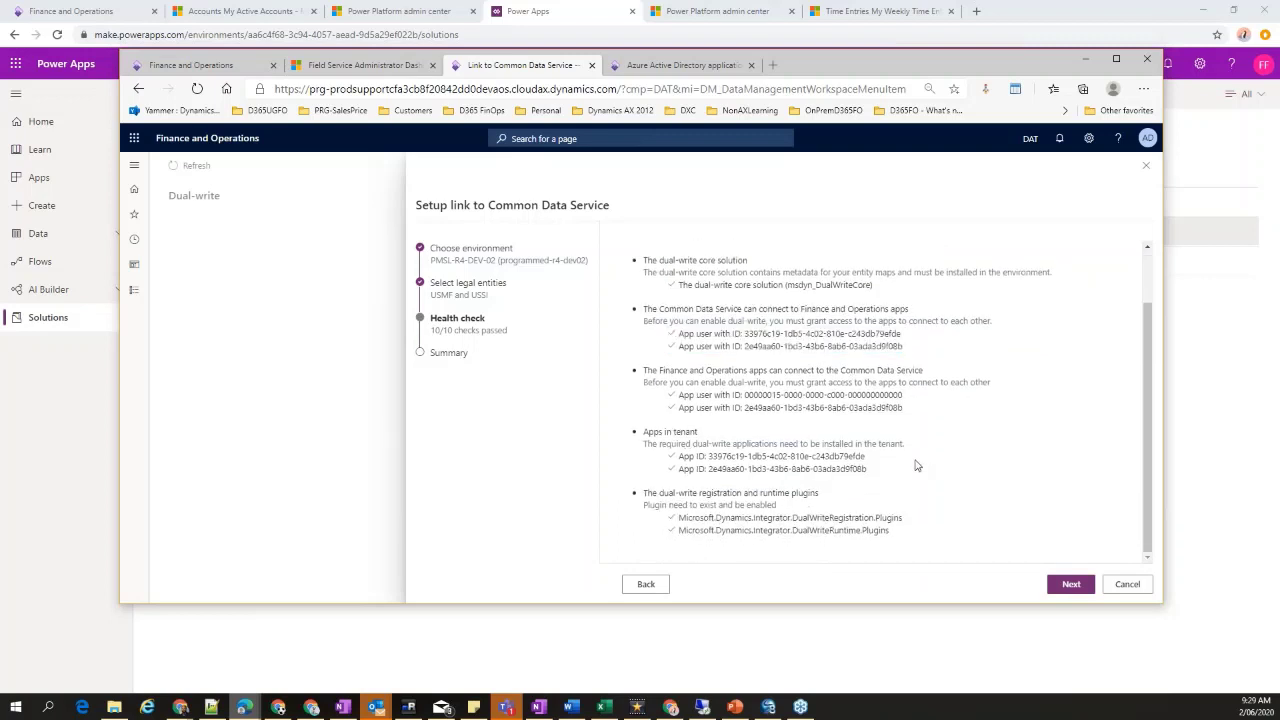
drag(879, 443, 913, 447)
drag(643, 493, 898, 533)
click(879, 493)
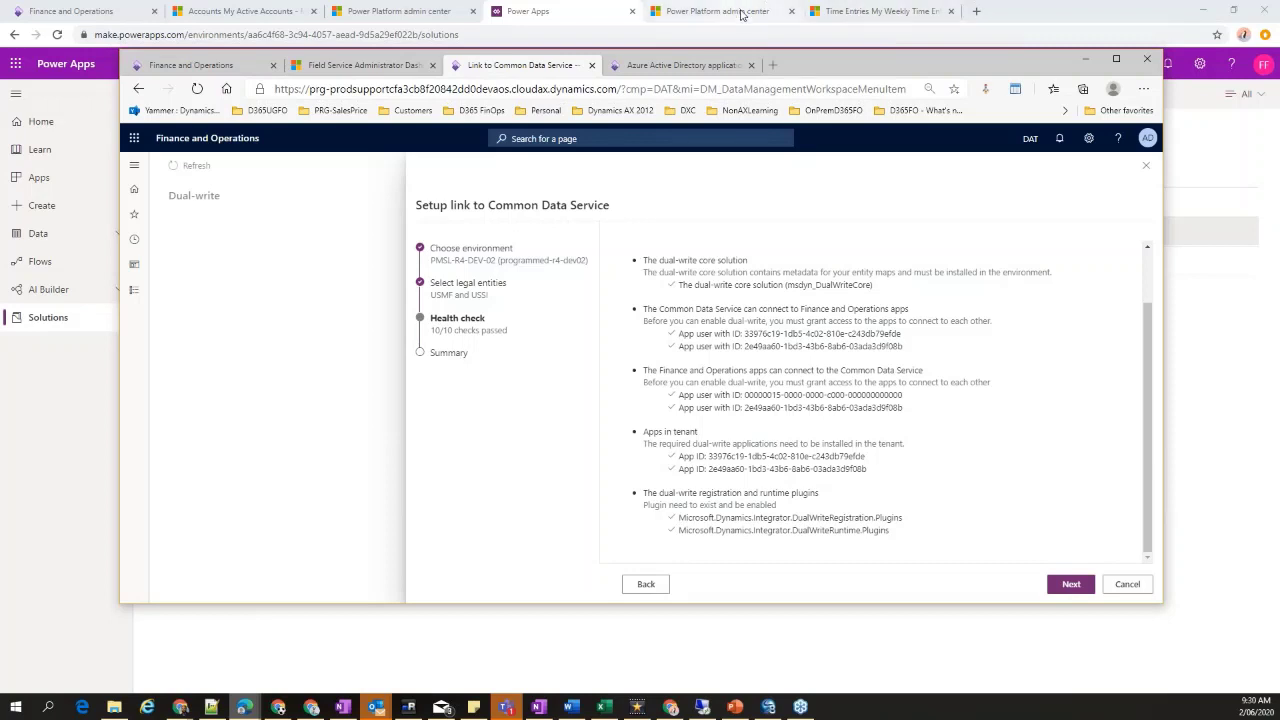
Return to the Setup link to Common Data Service window, maximize it and continue from the health check to the summary
click(860, 12)
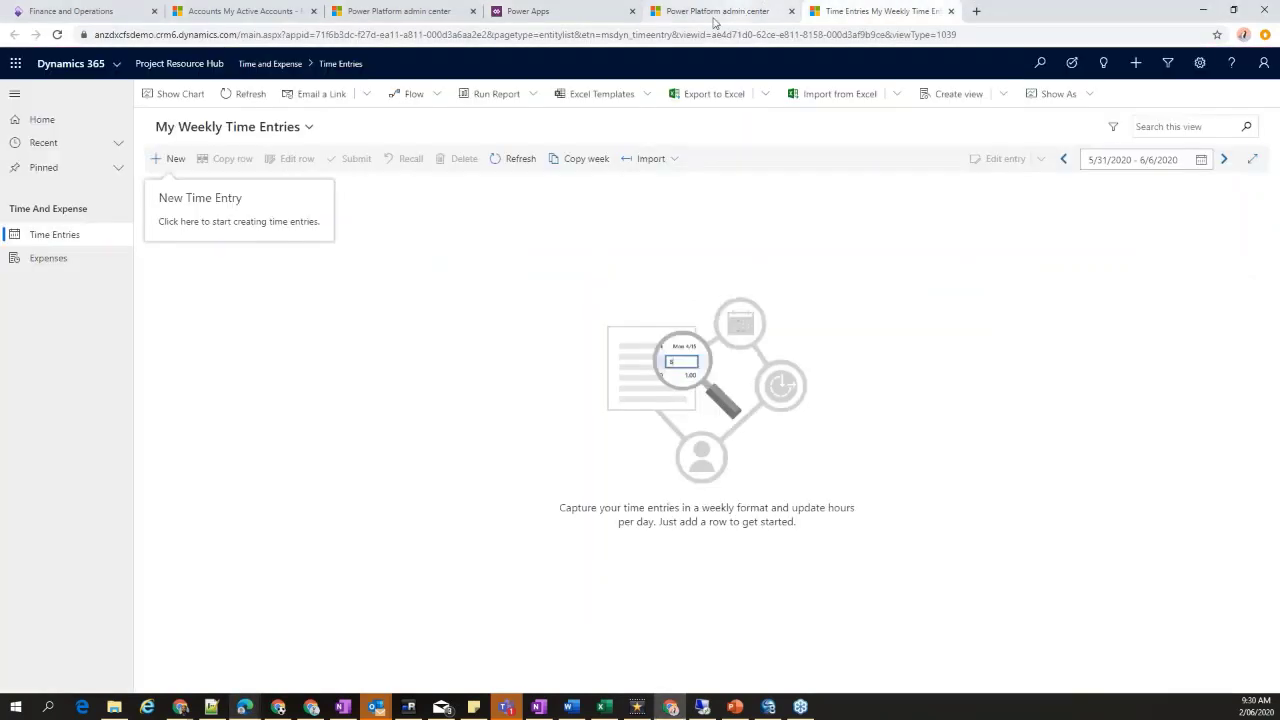
click(740, 11)
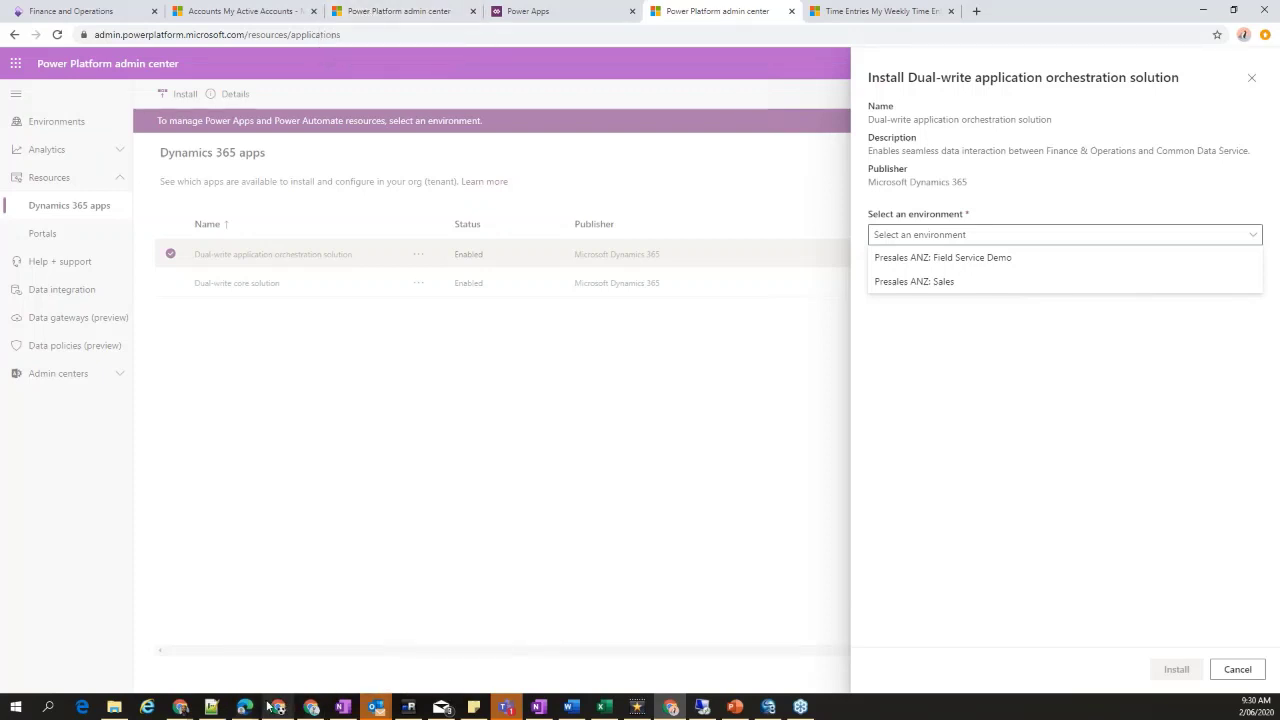
mouse_move(252, 712)
click(655, 645)
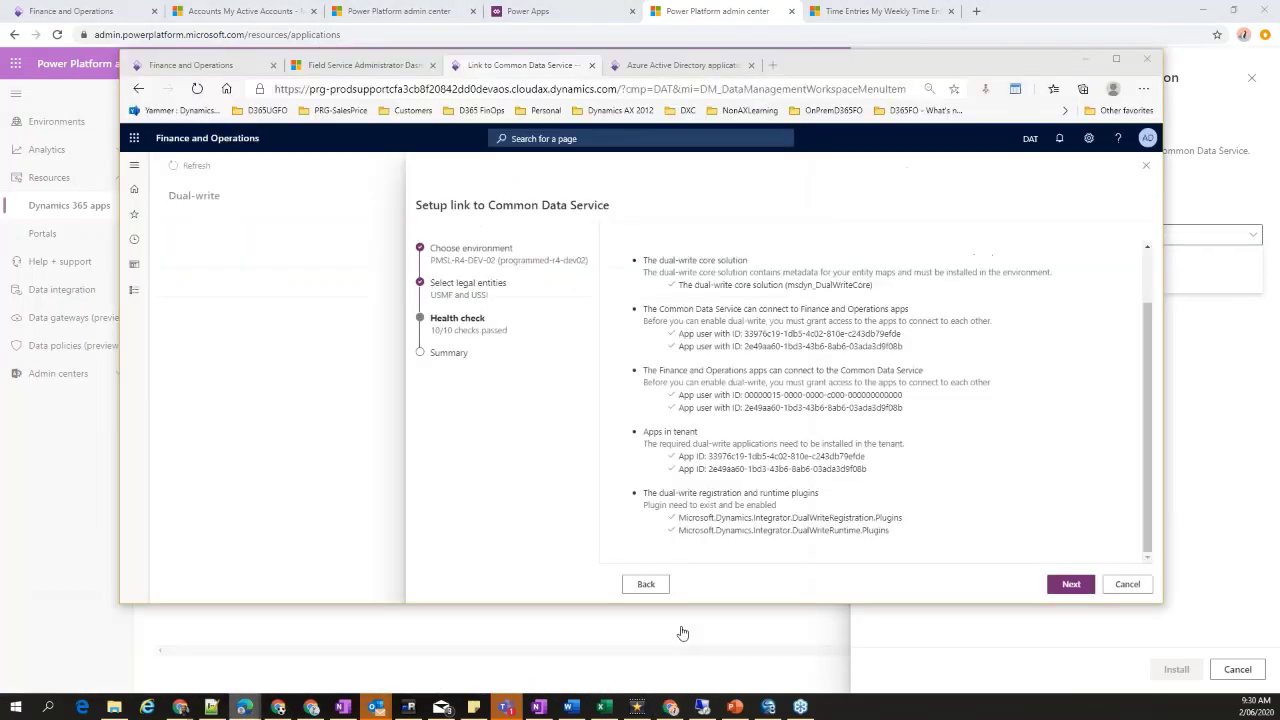
click(1116, 58)
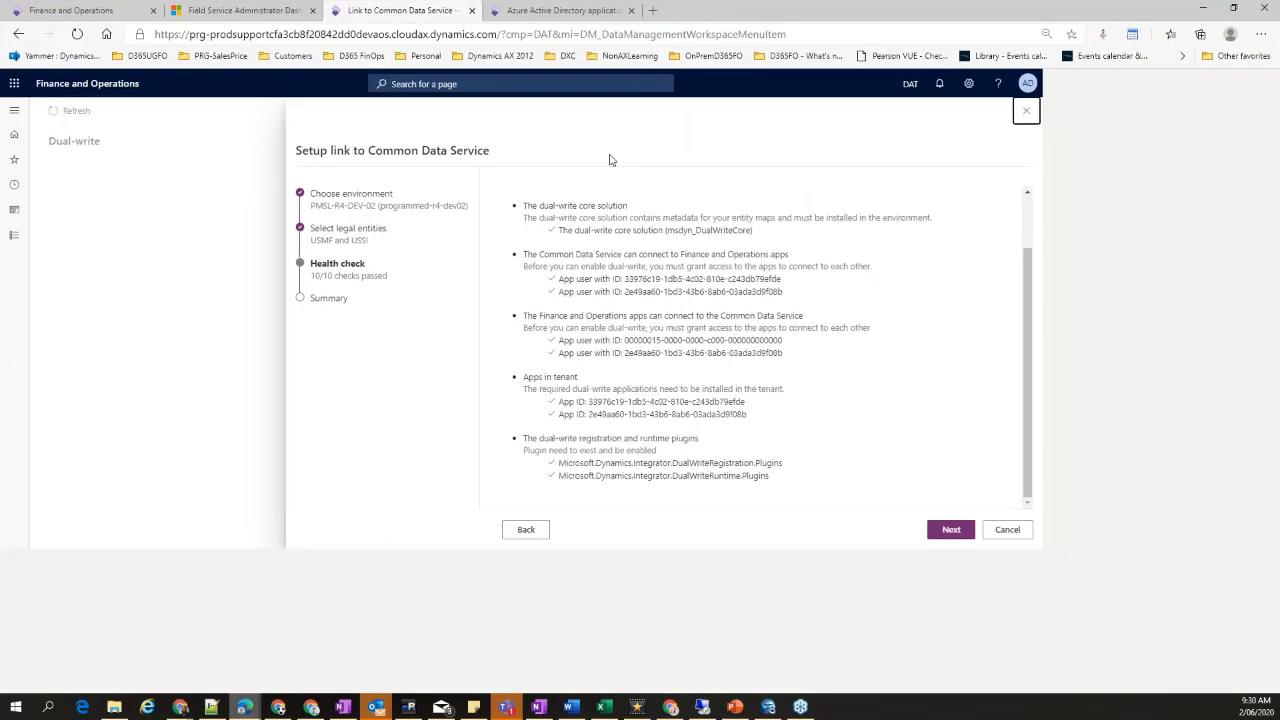
click(1190, 675)
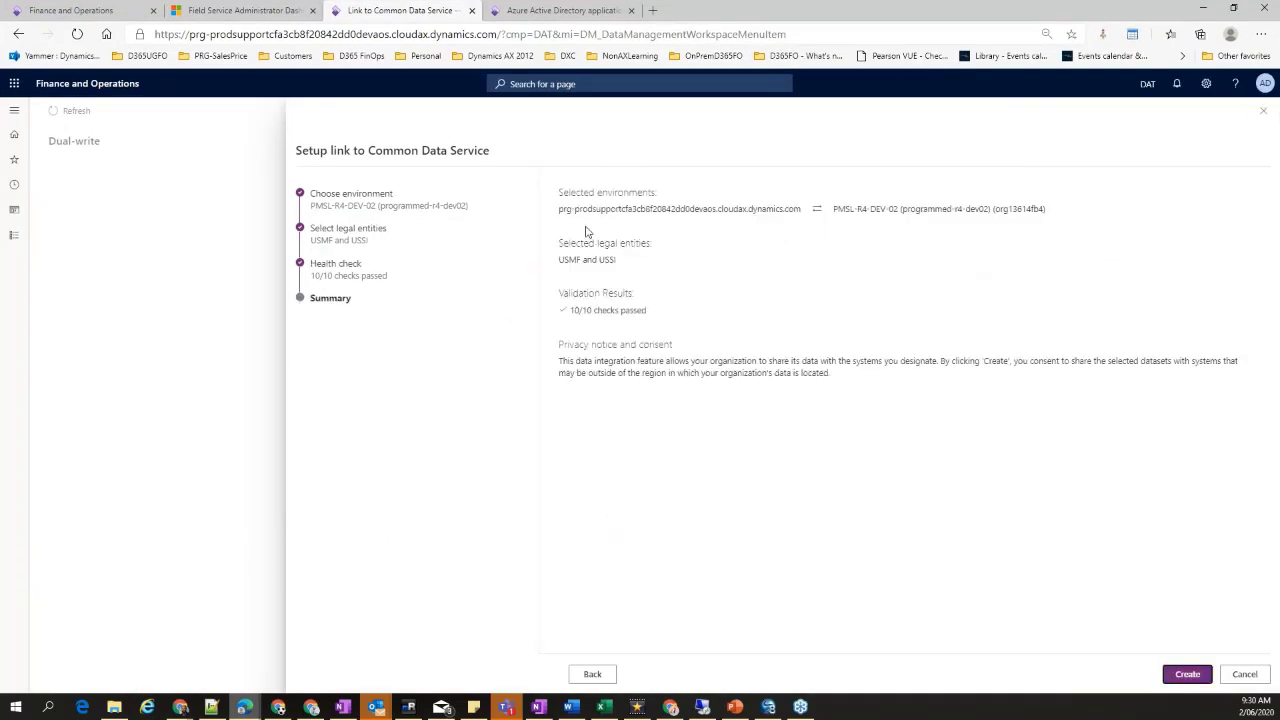
Check the selected environments and legal entities in the link summary, and create the link to Common Data Service
drag(559, 209, 1051, 217)
click(1066, 240)
drag(559, 259, 634, 266)
click(712, 290)
click(1187, 674)
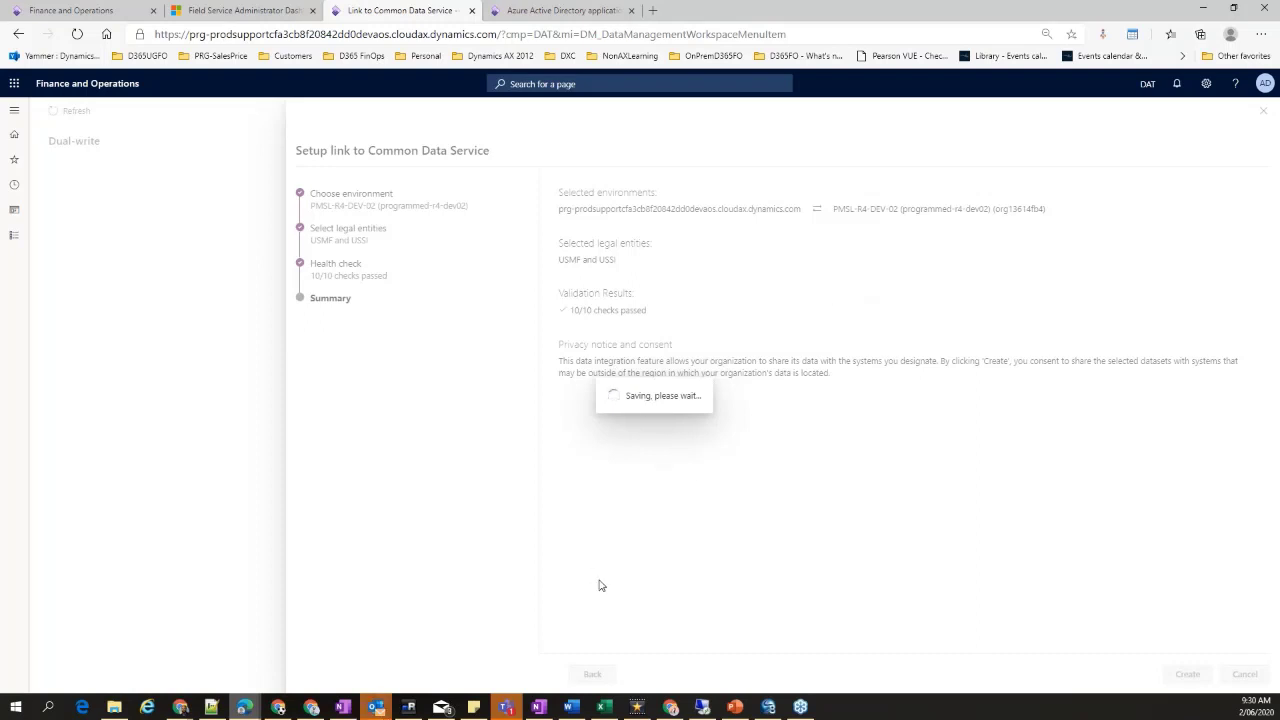
Switch to the Chrome window's Finance and Operations page and open Dual Write from the Data management workspace
mouse_move(244, 707)
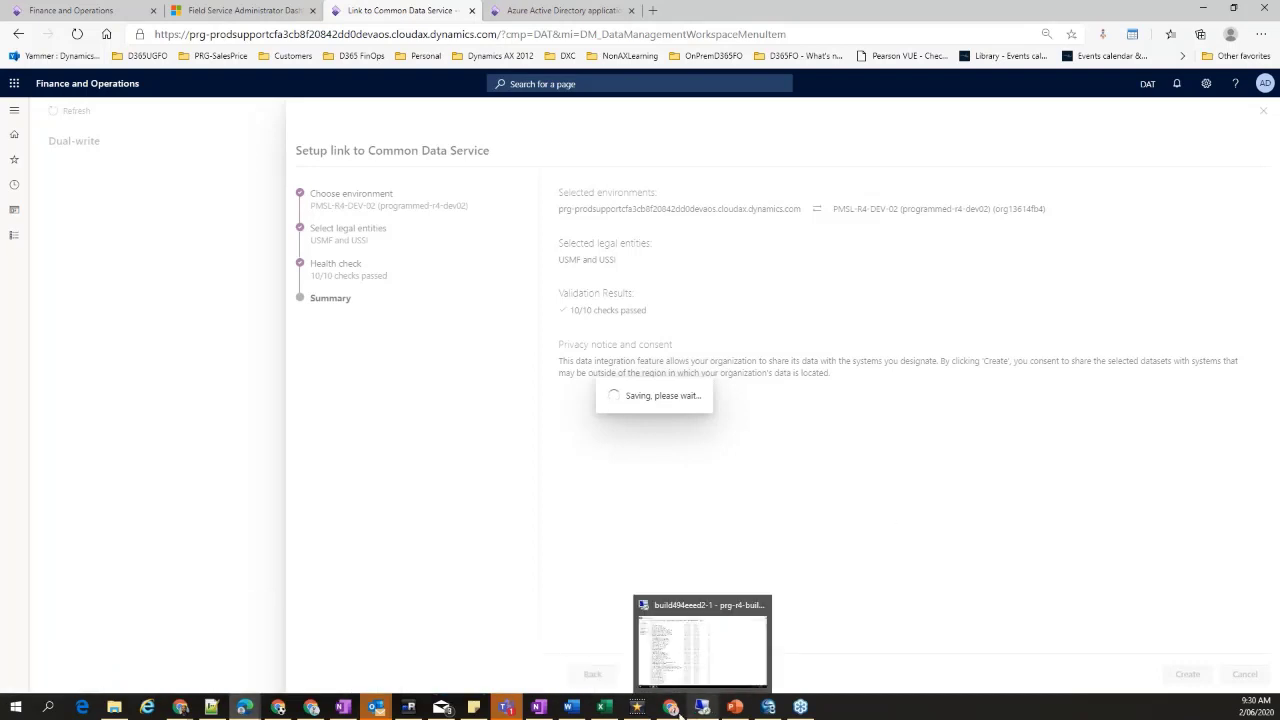
mouse_move(670, 707)
click(668, 648)
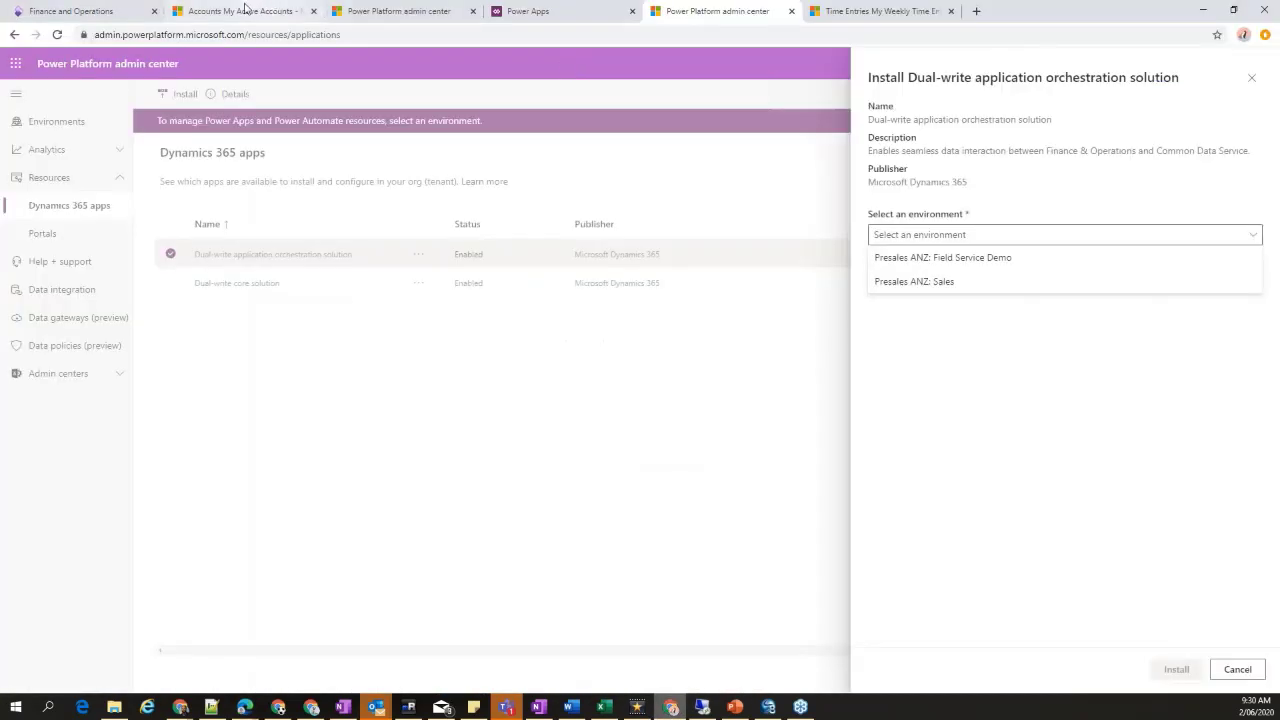
click(100, 11)
click(743, 360)
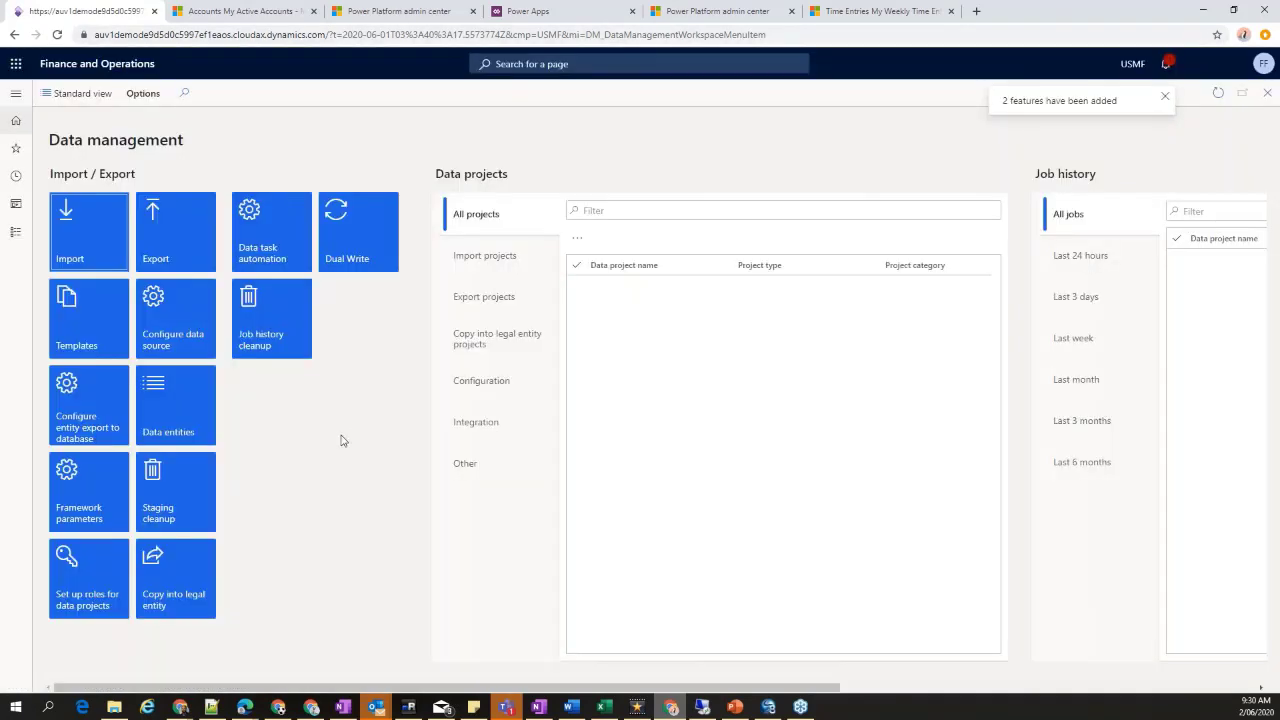
click(360, 248)
click(1165, 96)
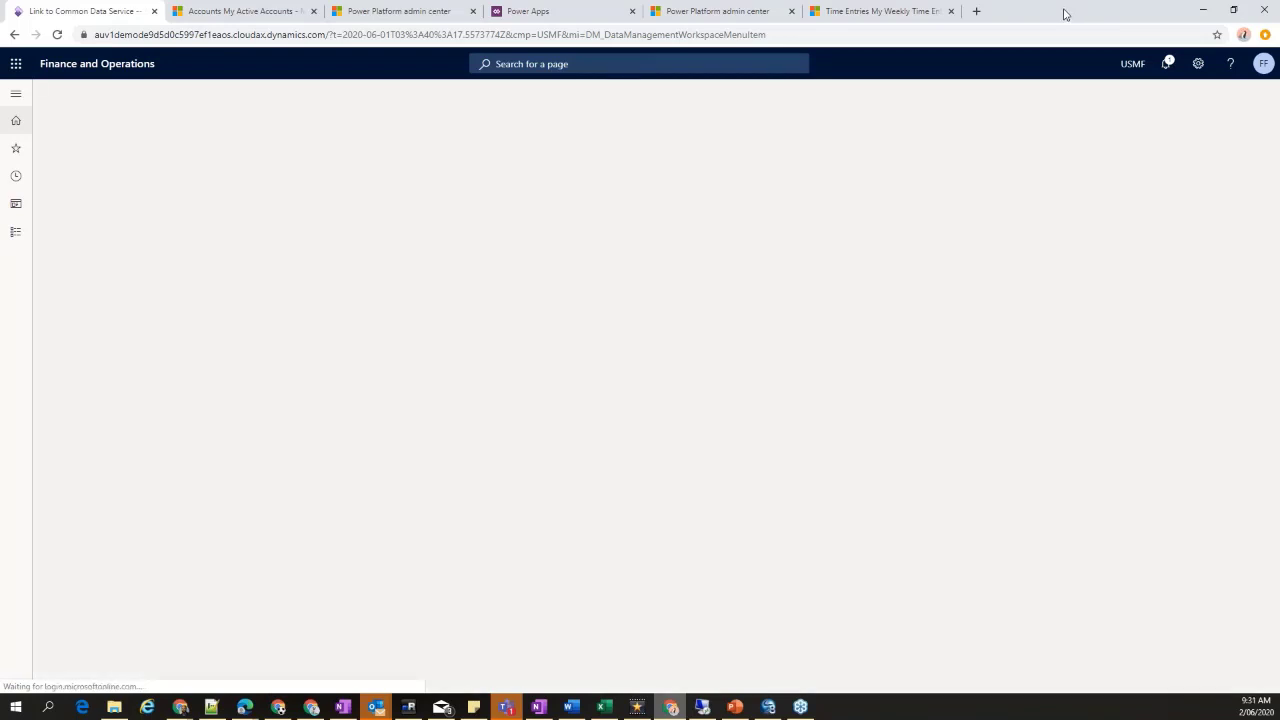
Examine the entity map list of the Presales ANZ: Field Service Demo environment, and return to the PMSL-R4-DEV-02 dual-write window
double_click(1067, 22)
drag(1165, 6, 1039, 81)
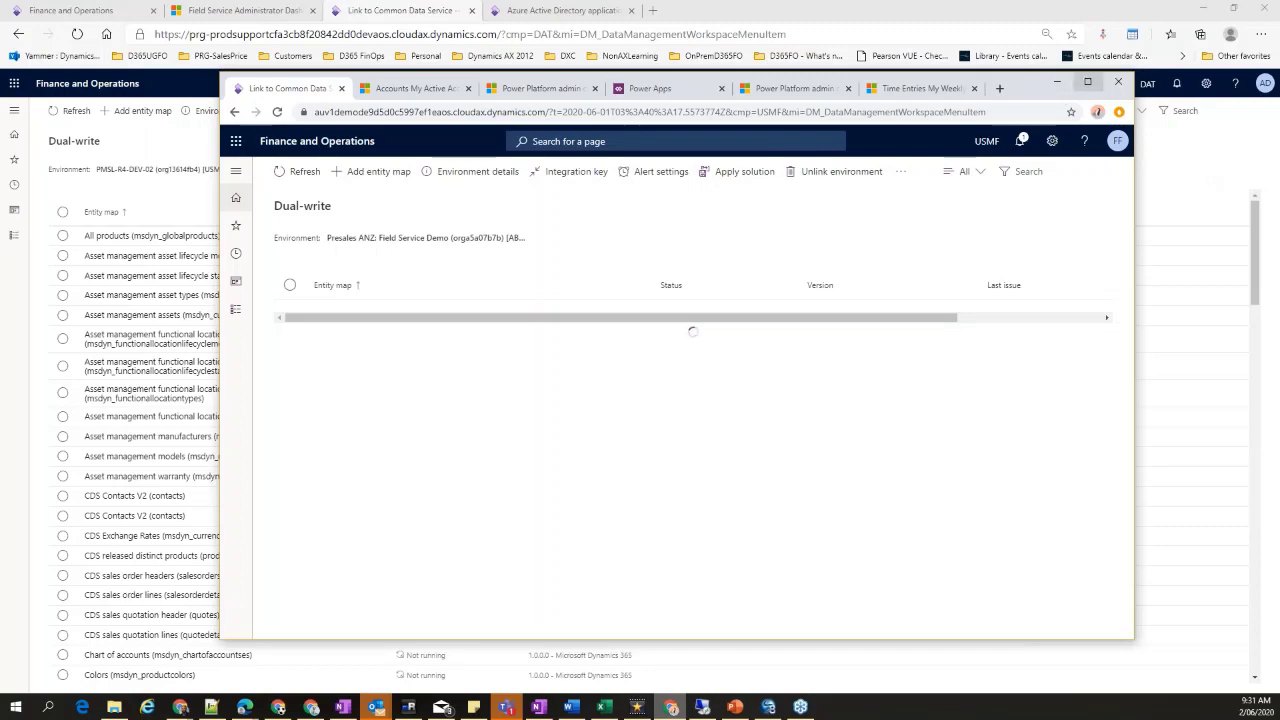
click(1088, 82)
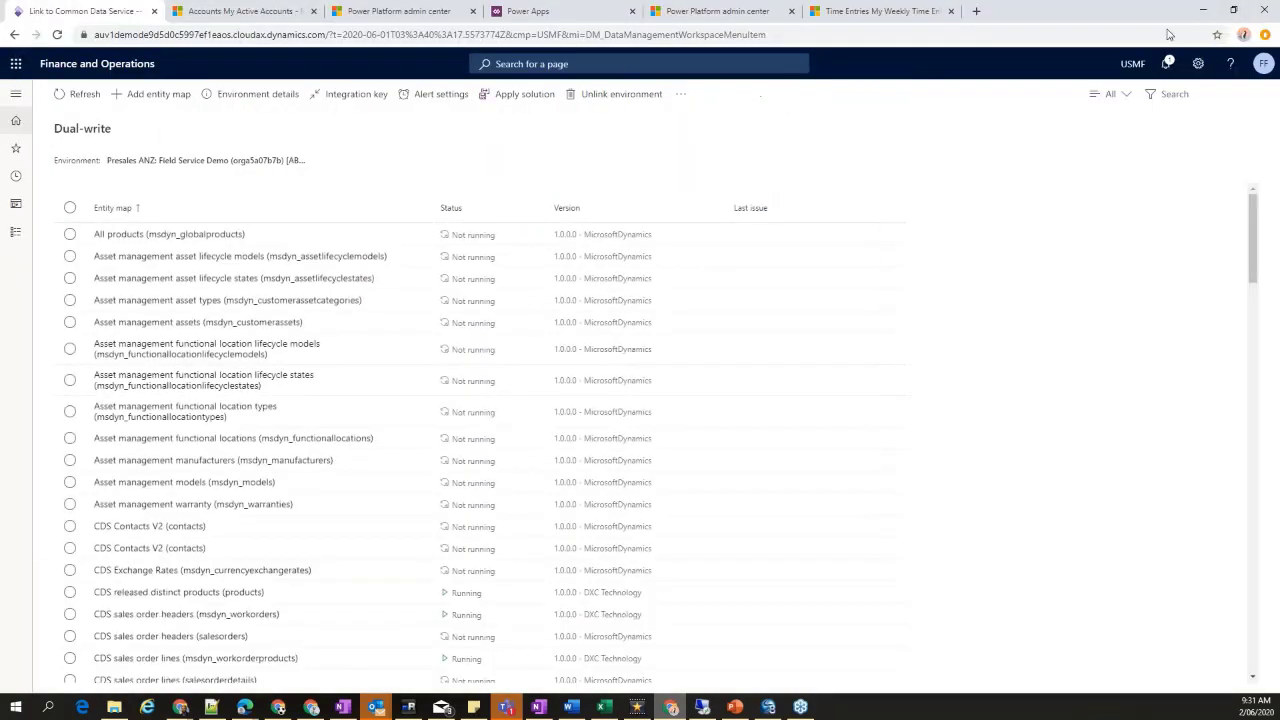
click(1205, 12)
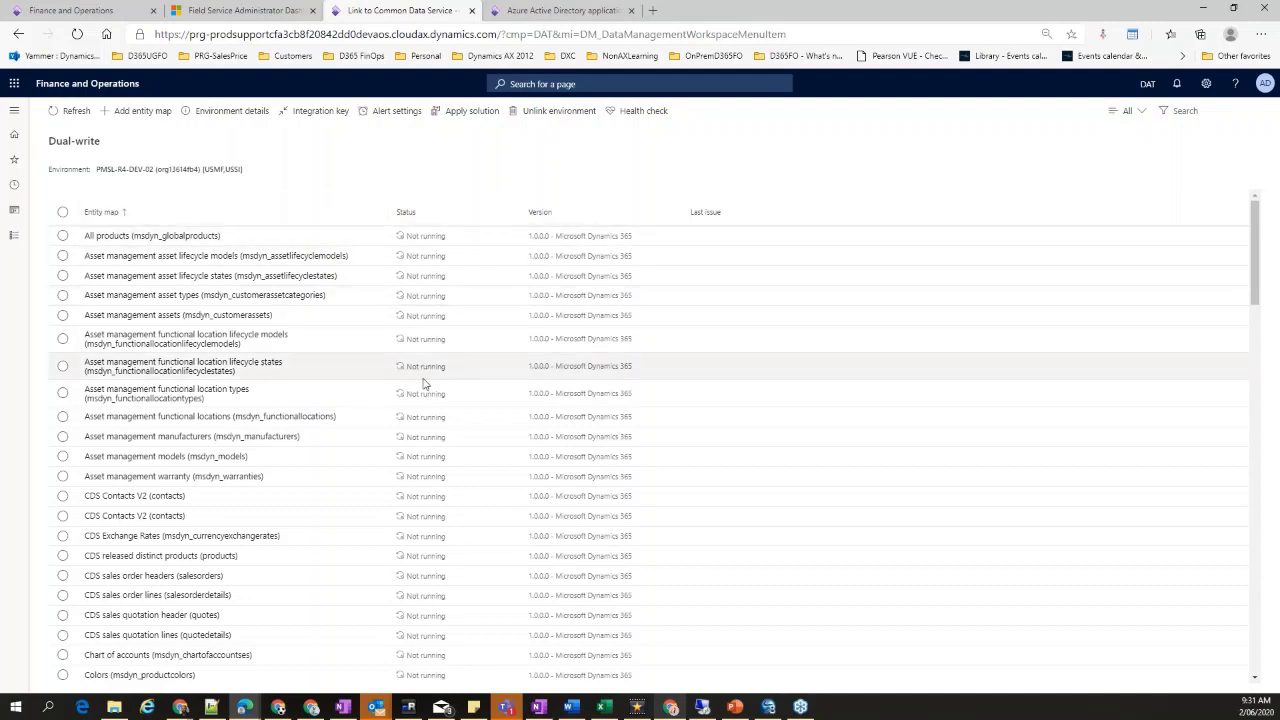
Review the statuses and versions of all entity maps in the PMSL-R4-DEV-02 dual-write list
scroll(423, 383, down, 15)
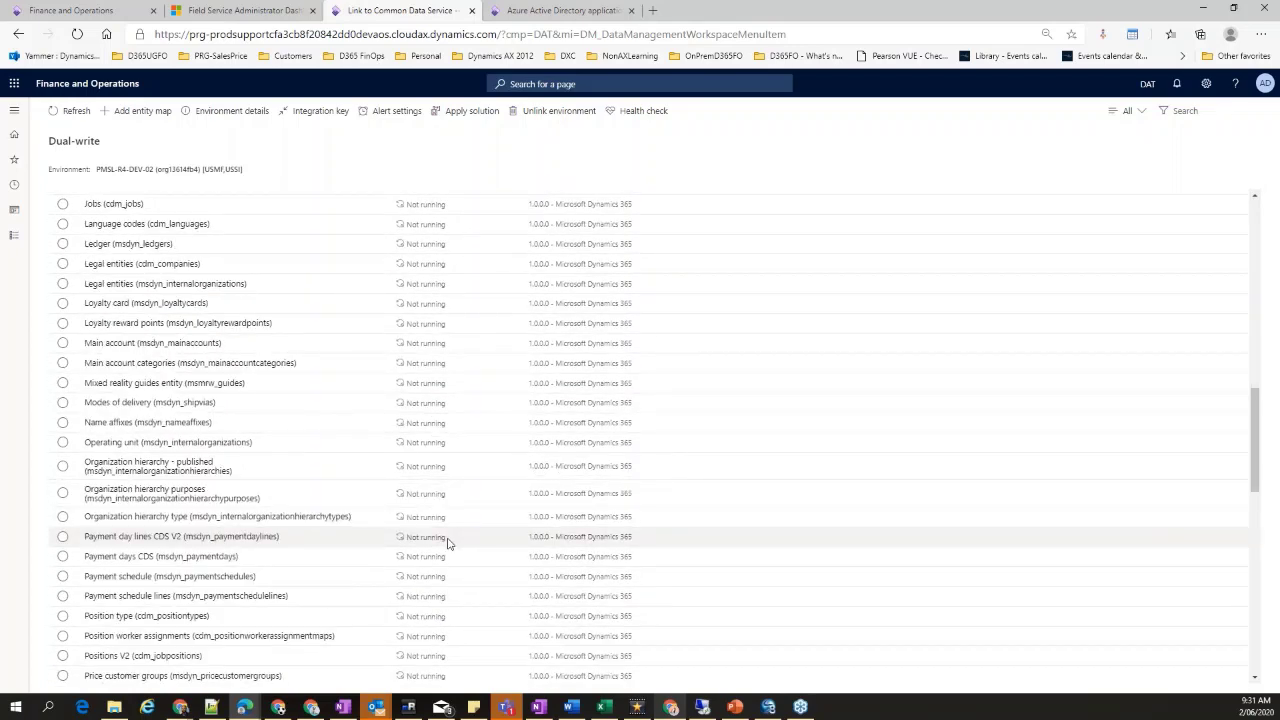
scroll(447, 543, down, 12)
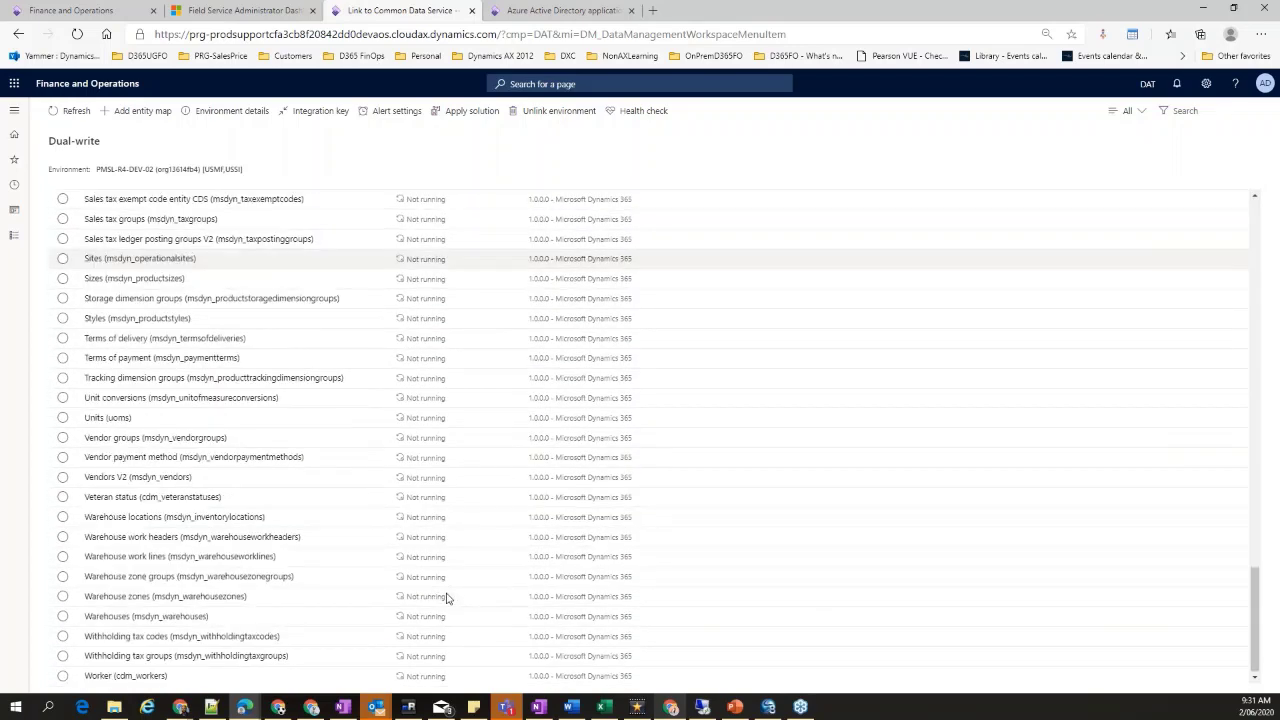
scroll(447, 598, up, 20)
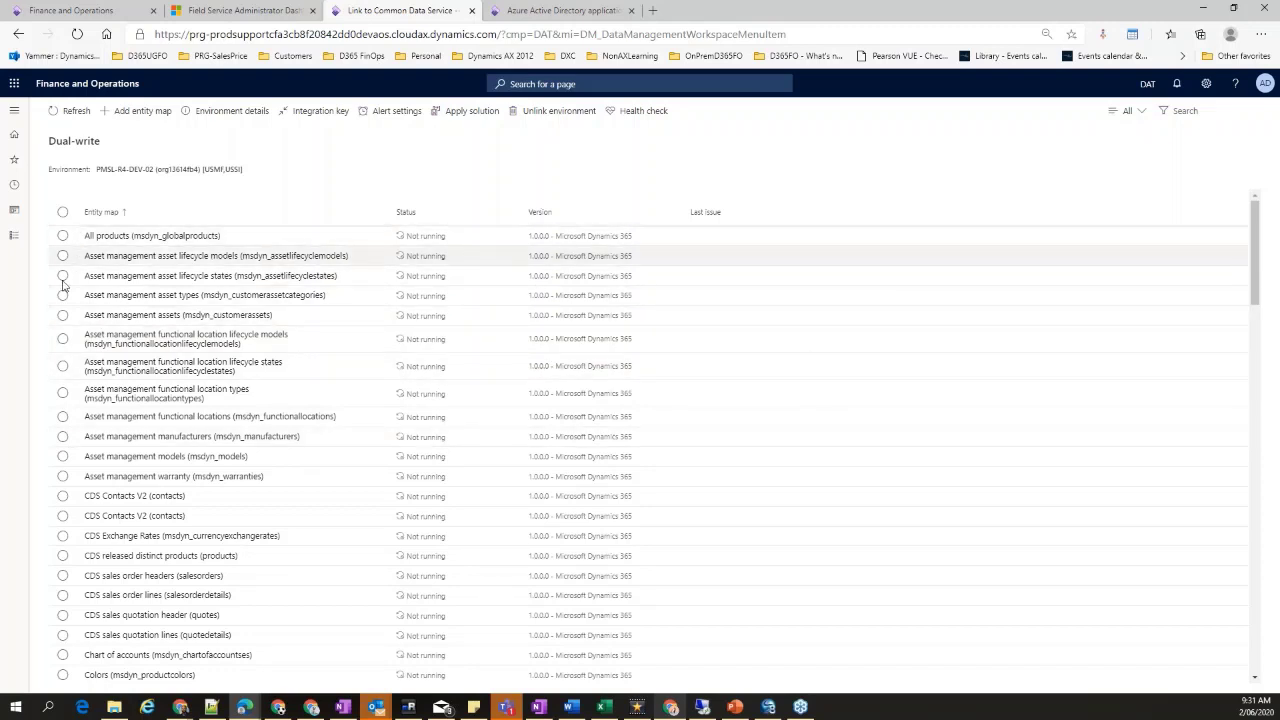
Select Dynamics 365 Finance and Operations Dual Write Entity Maps among the solutions available to apply, and cancel without applying it
click(449, 114)
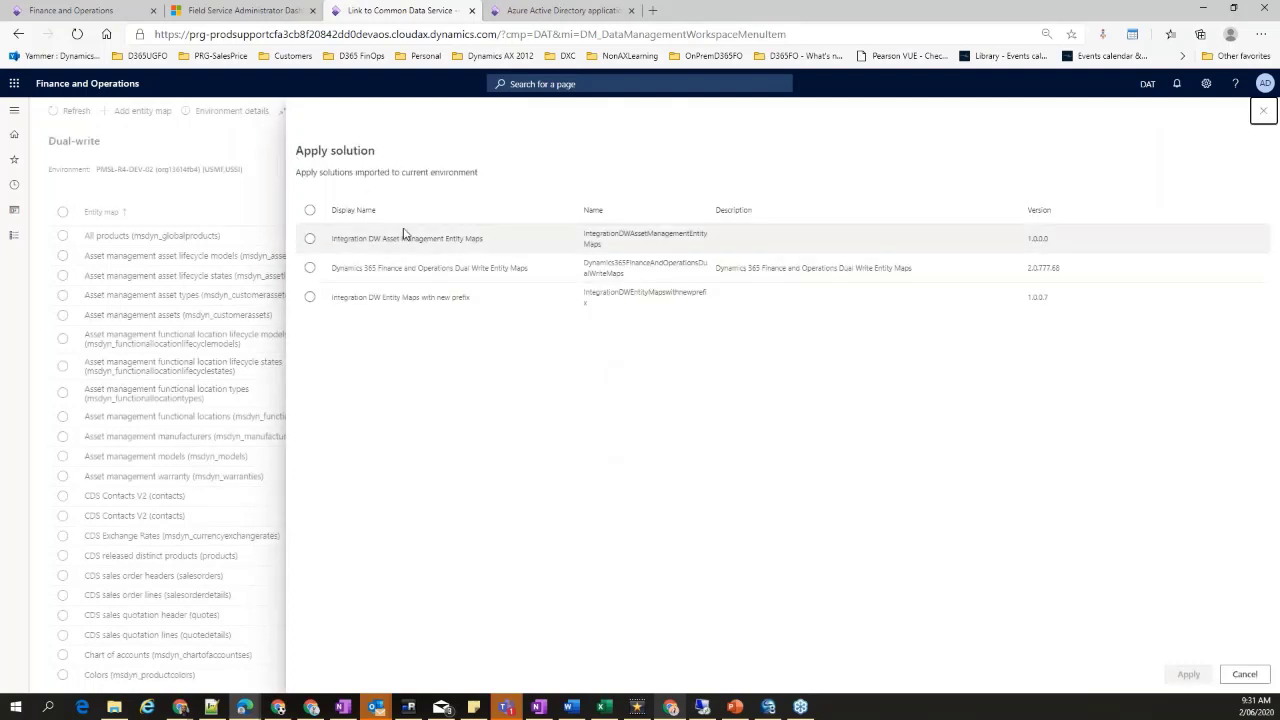
click(310, 268)
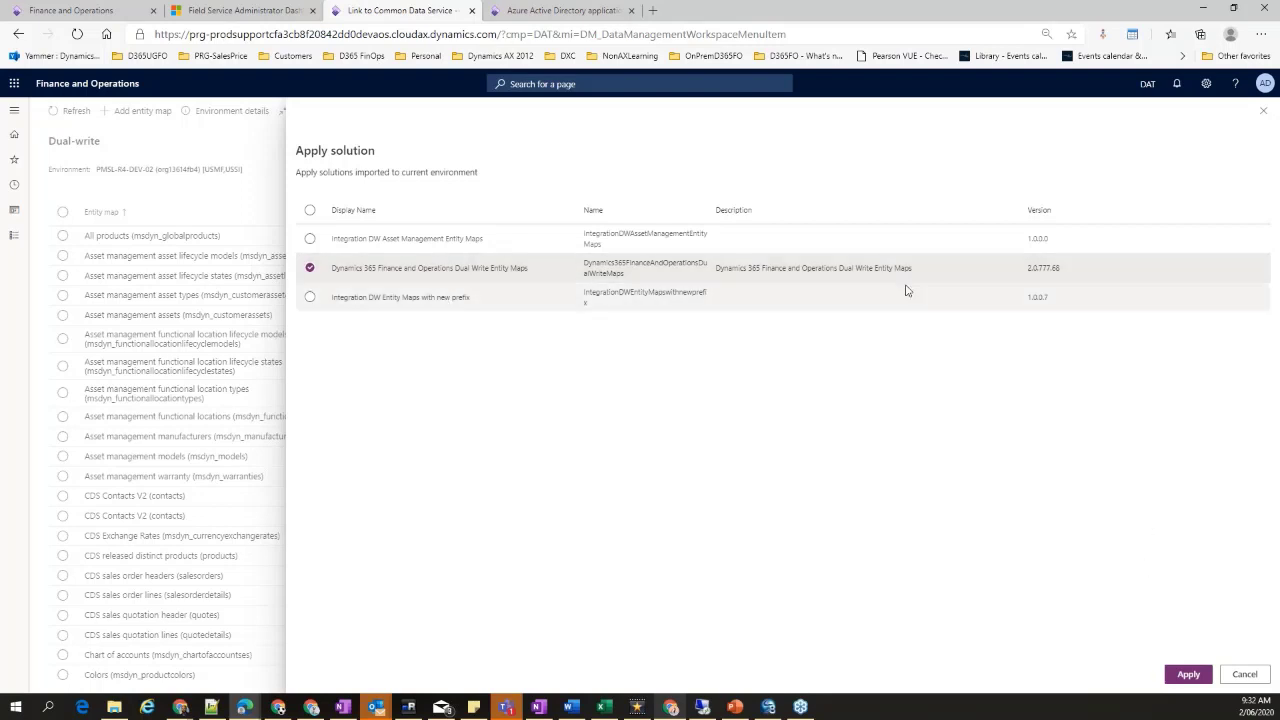
click(1257, 678)
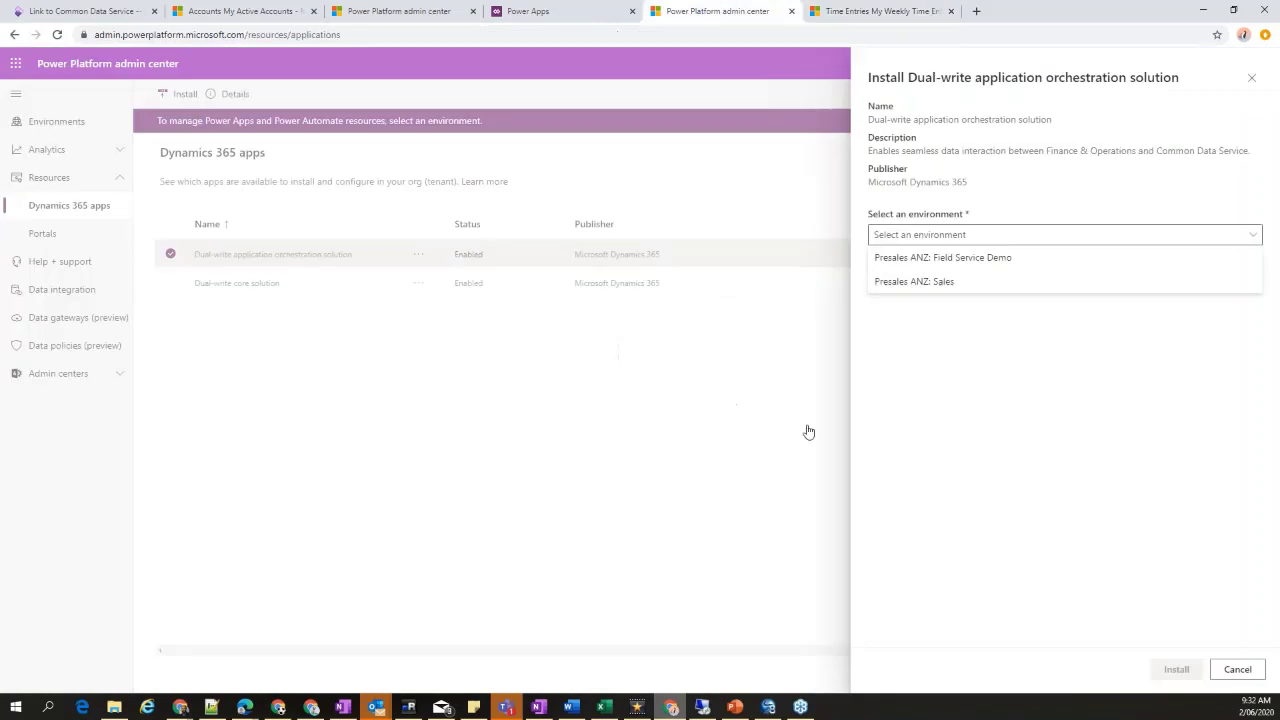
Cancel the Dual-write application orchestration solution installation in the Power Platform admin center and check that app's available actions
click(1238, 668)
click(419, 254)
click(411, 326)
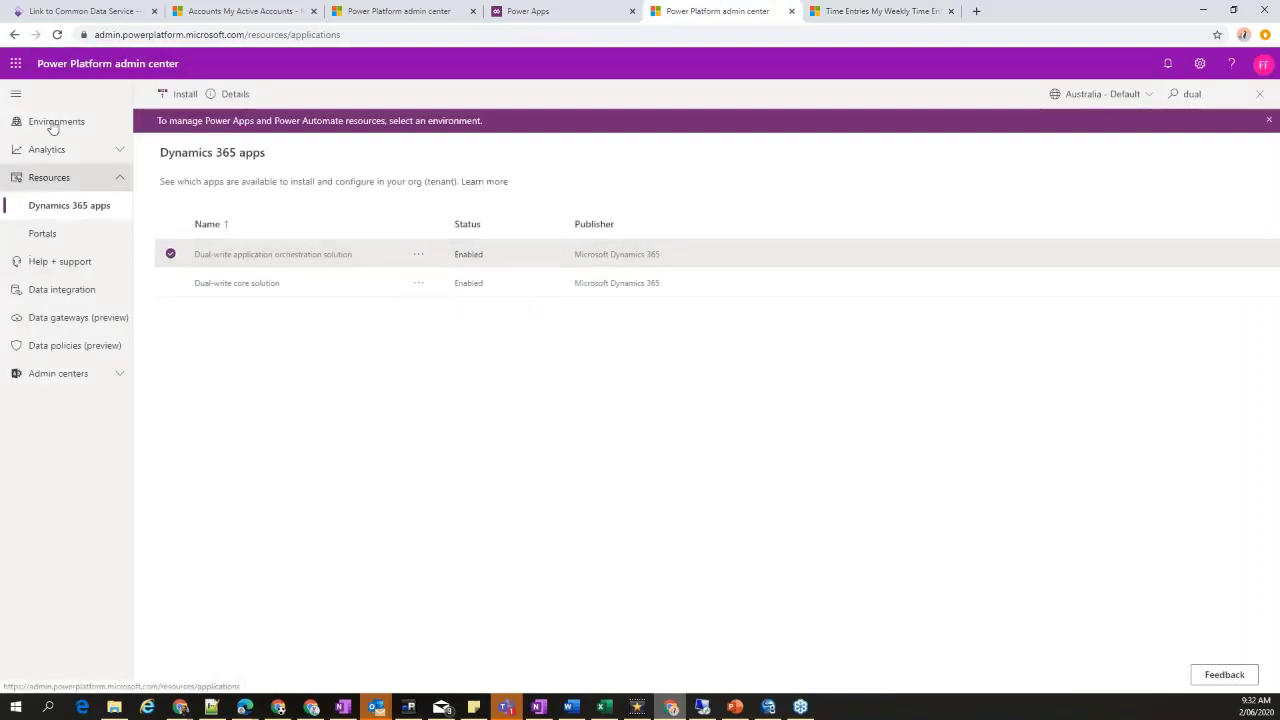
Switch to the Power Apps solutions list and examine the actions available for the Anchor solution for Dual Write Core
click(528, 11)
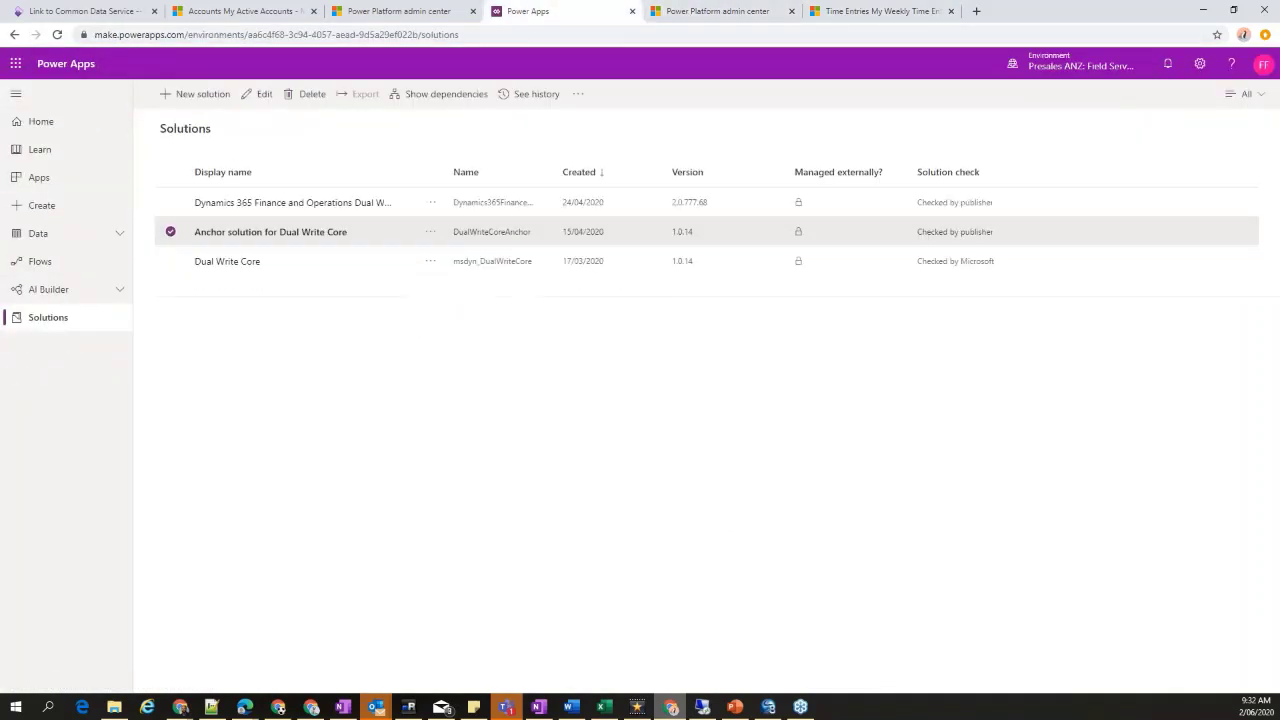
click(430, 232)
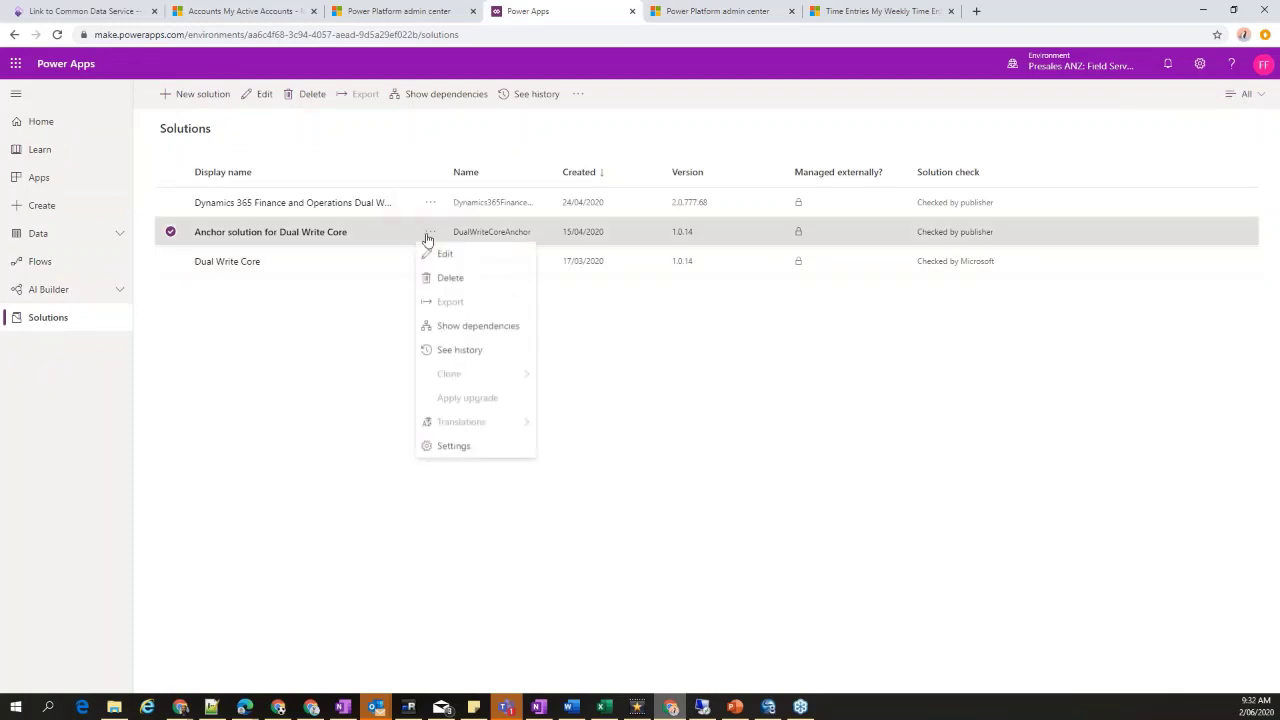
click(366, 436)
click(177, 232)
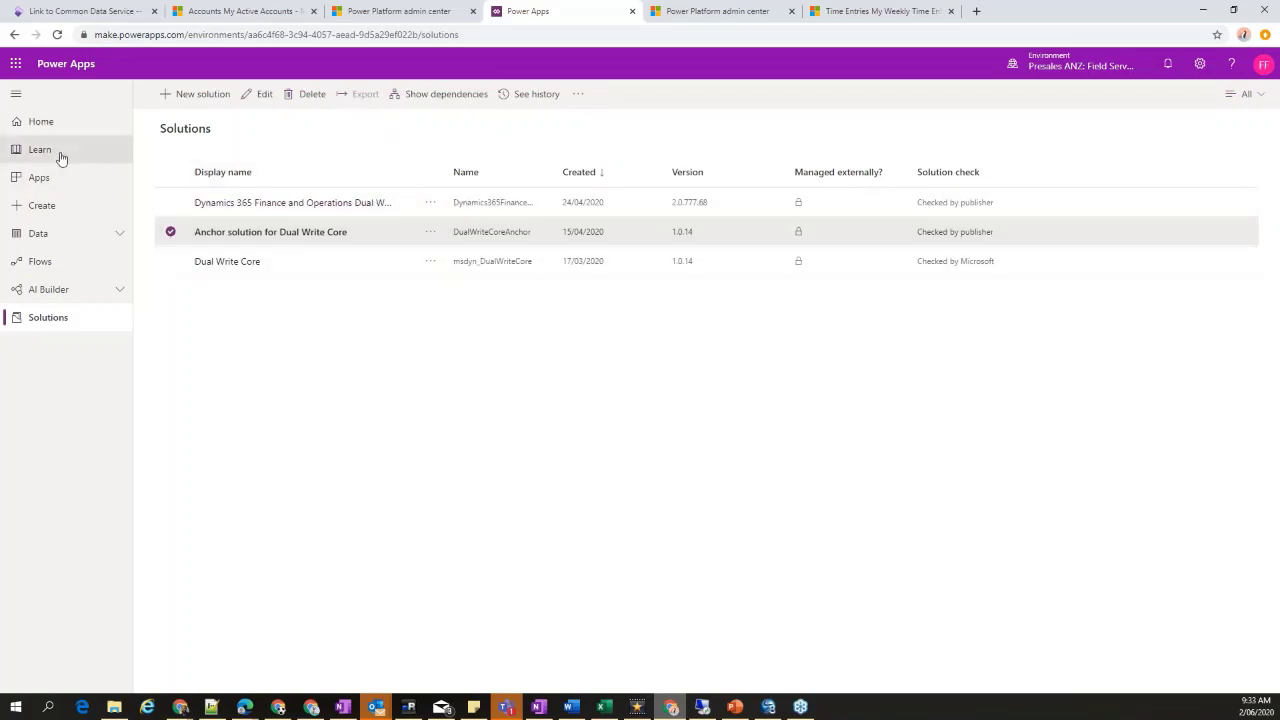
Switch the Power Apps environment to UXC Eclipse (default) and open its solutions list
click(1071, 66)
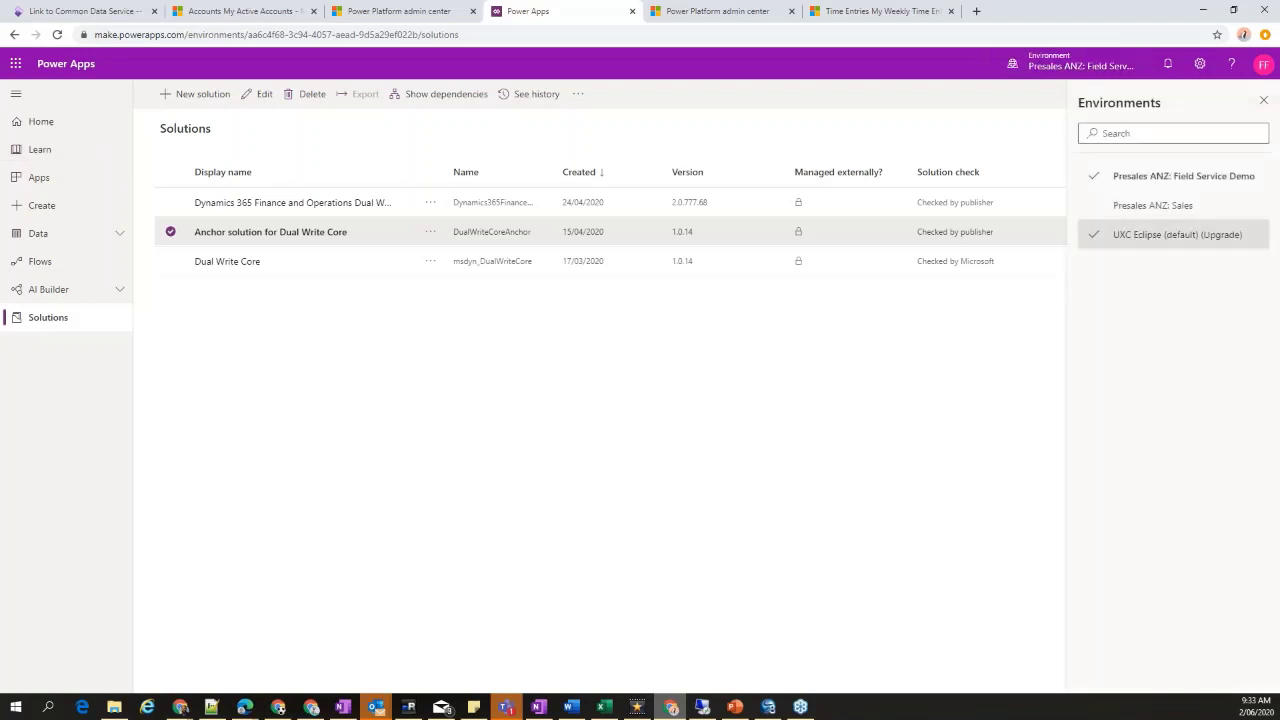
click(1166, 247)
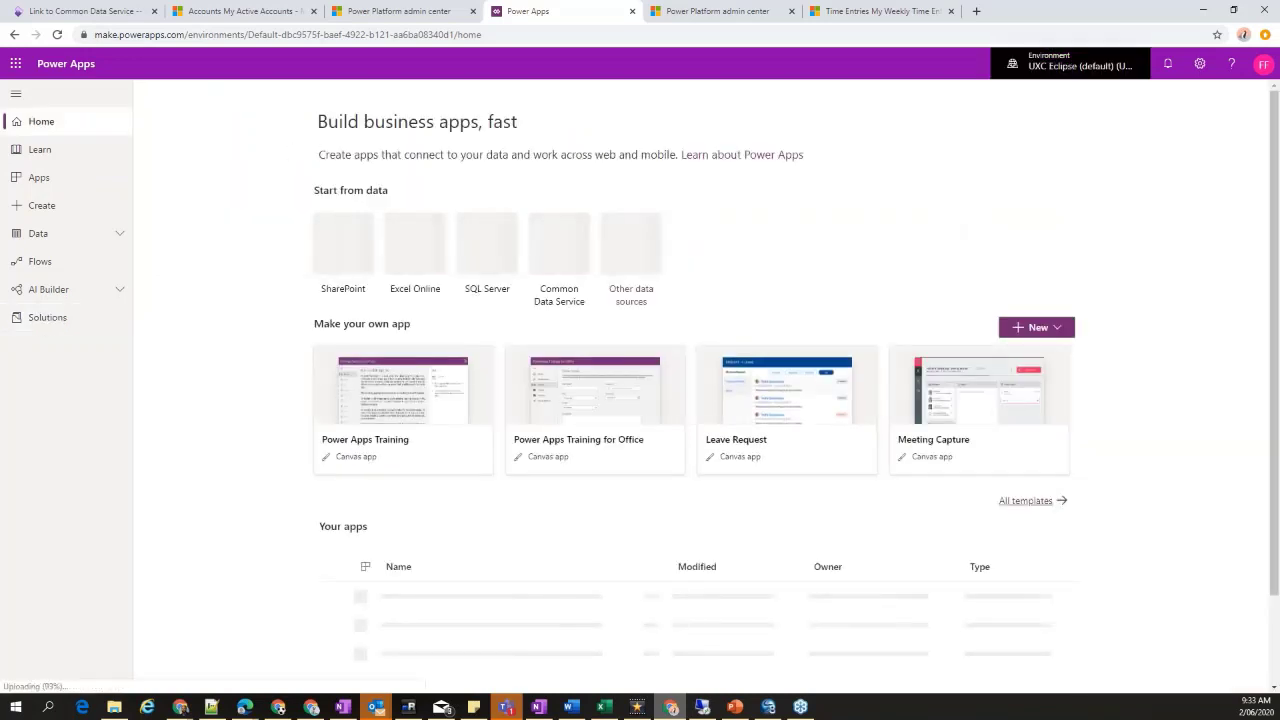
click(90, 320)
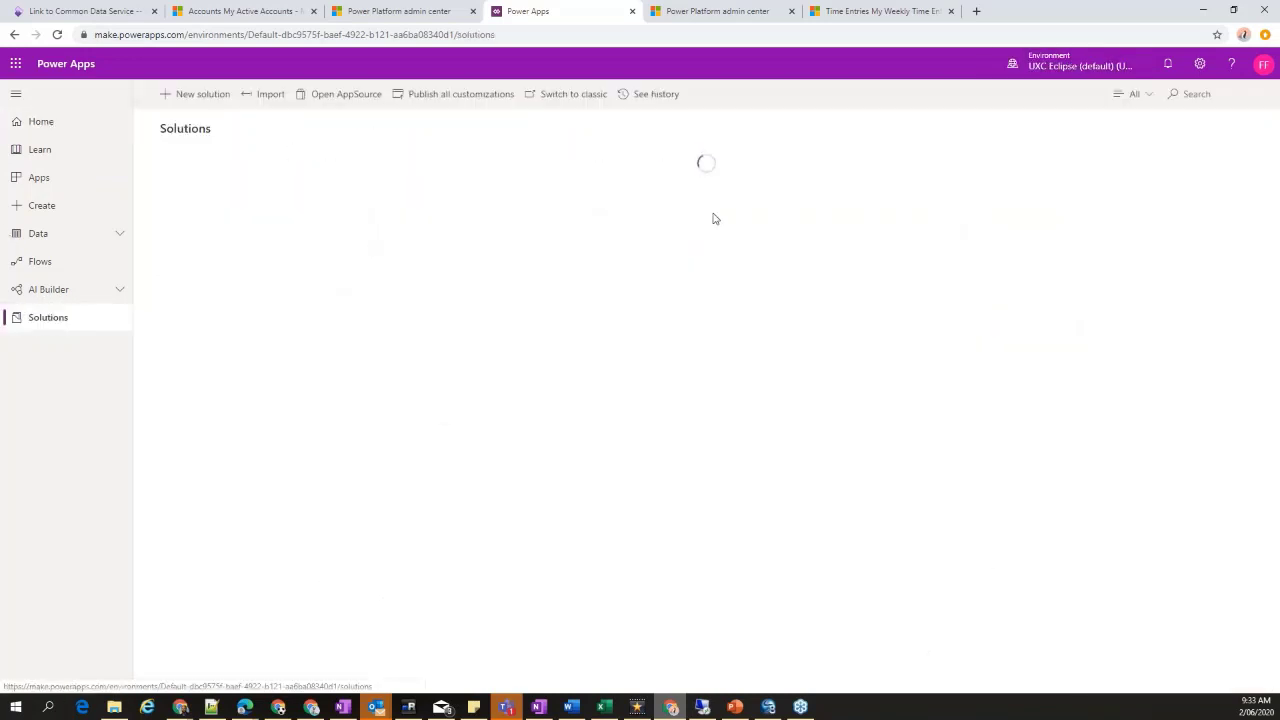
Open the solution import window for the UXC Eclipse environment, and close it without importing anything
click(271, 104)
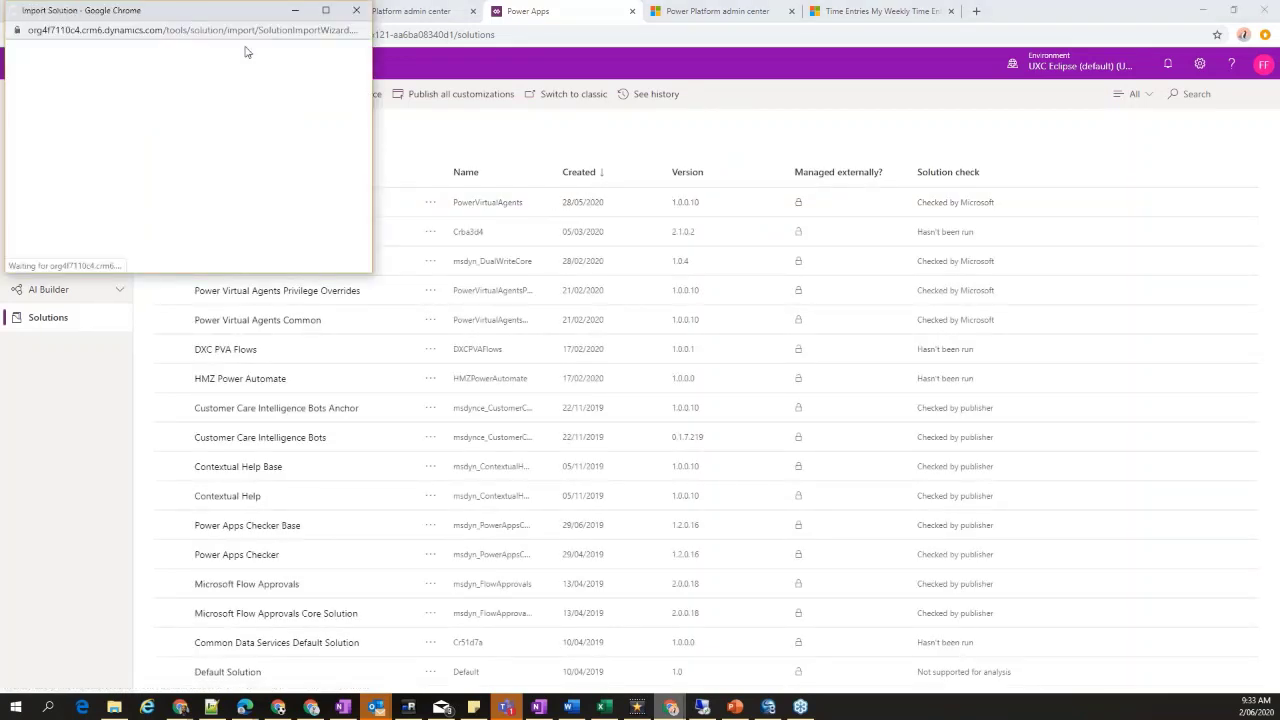
drag(190, 15, 714, 187)
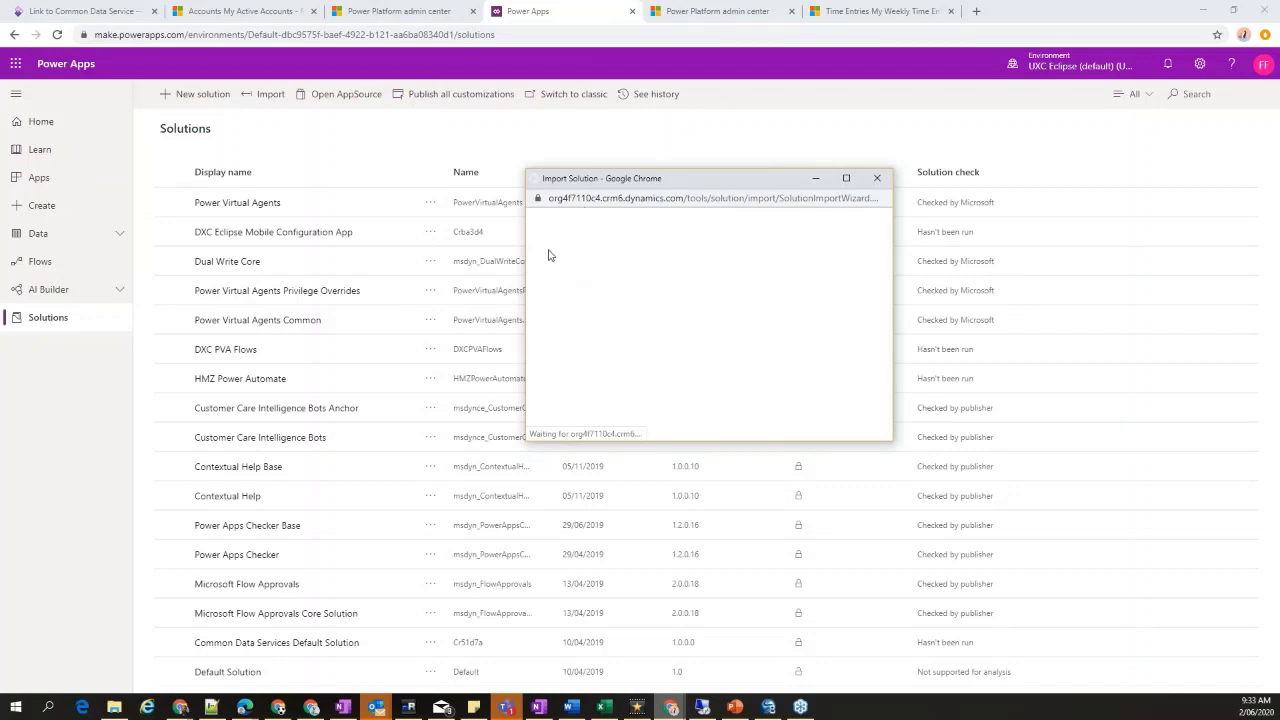
click(877, 178)
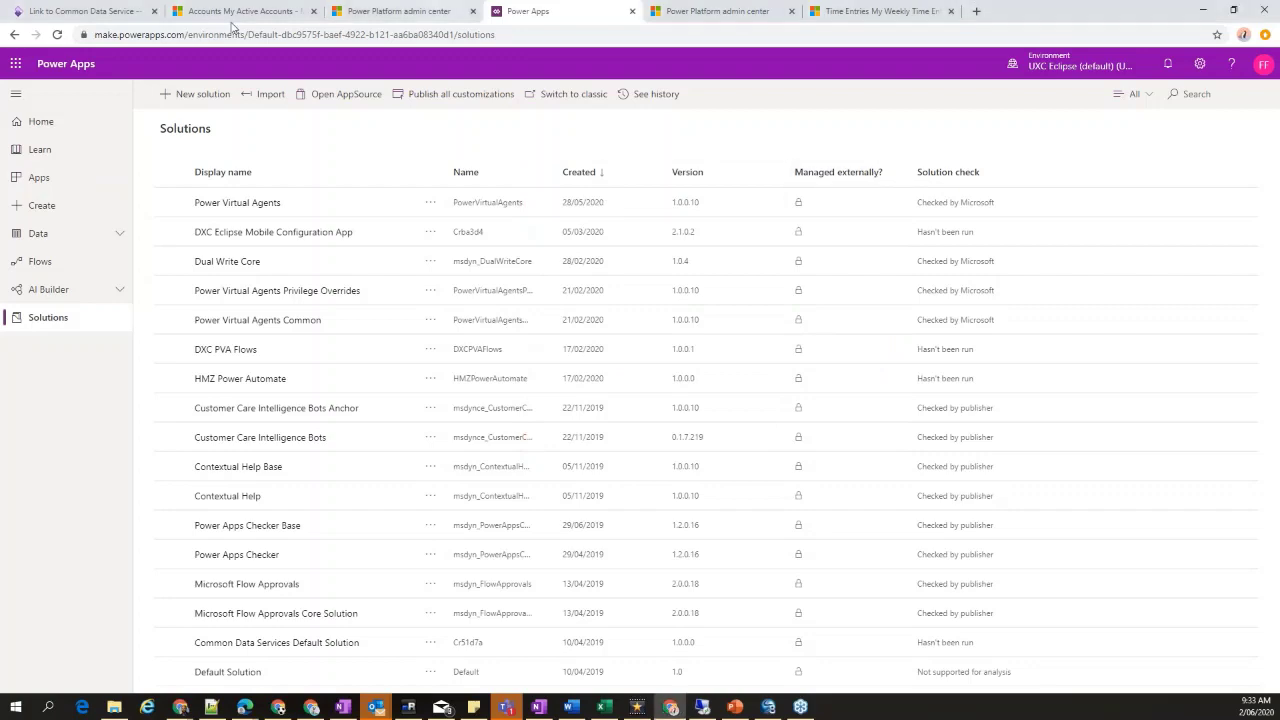
Return to the PMSL-R4-DEV-02 dual-write window, widen the Entity map column to fit full names and review the listed maps
click(1204, 10)
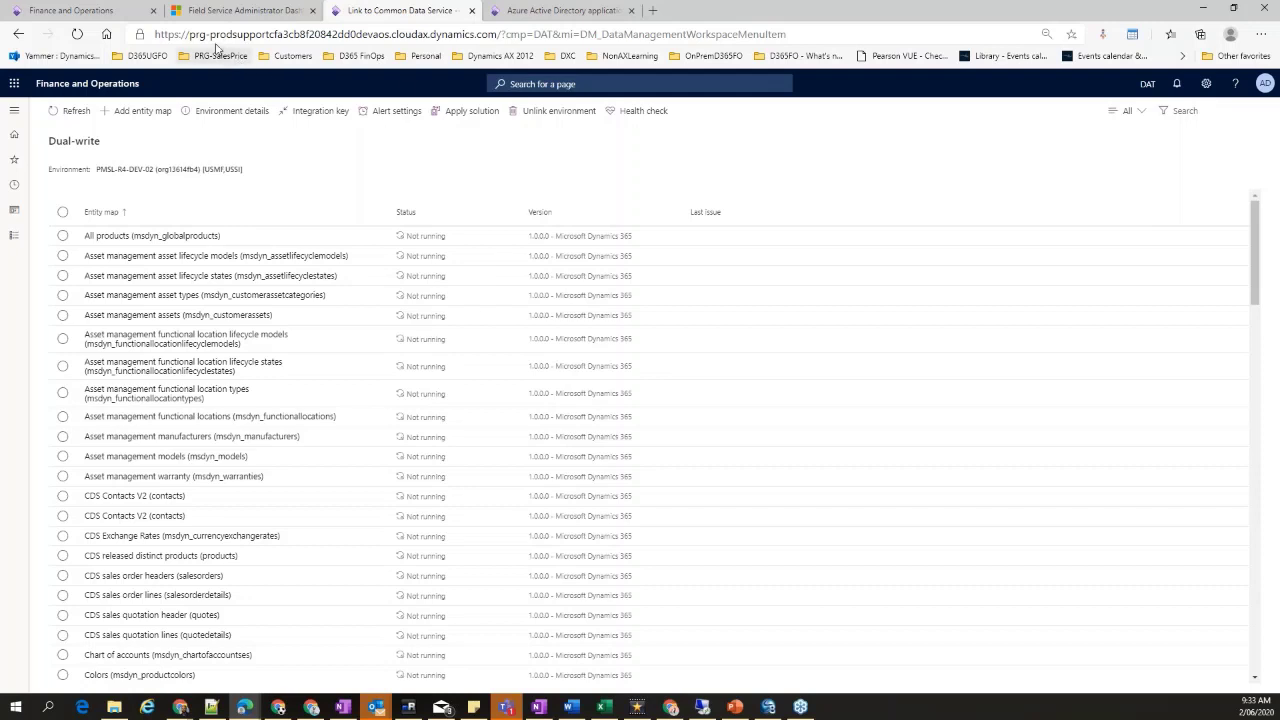
drag(387, 217, 660, 221)
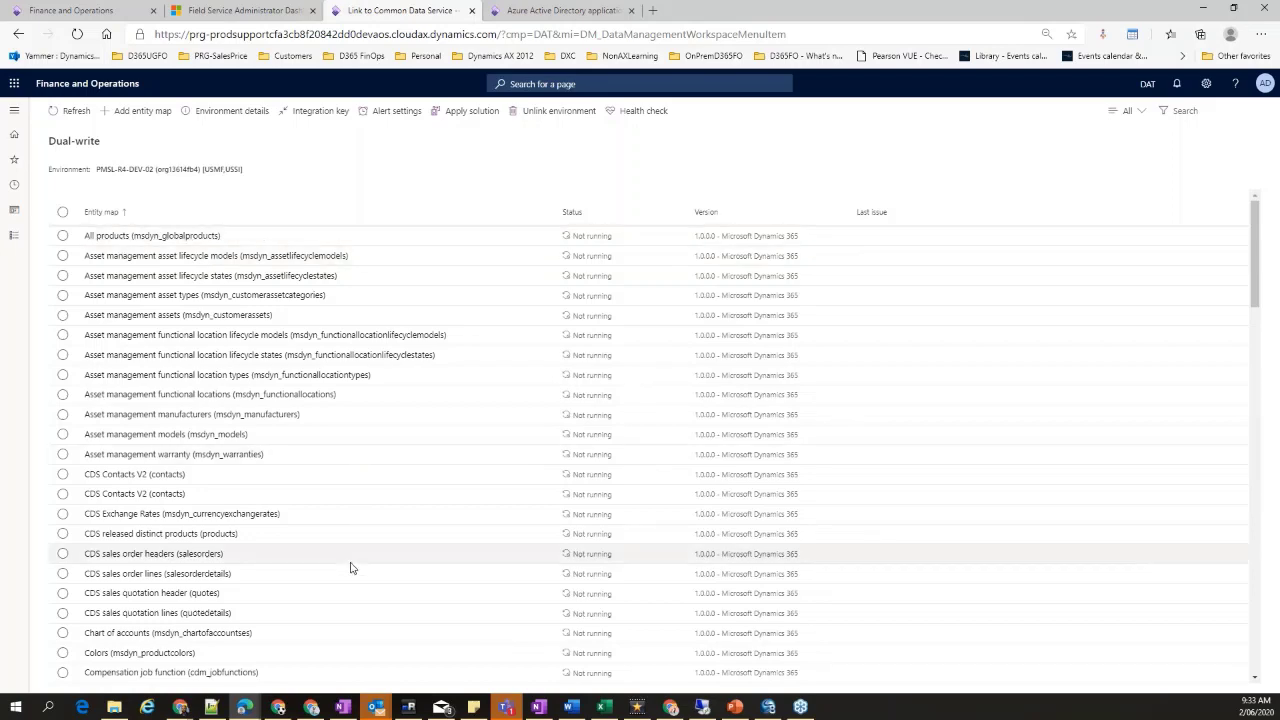
scroll(350, 568, down, 5)
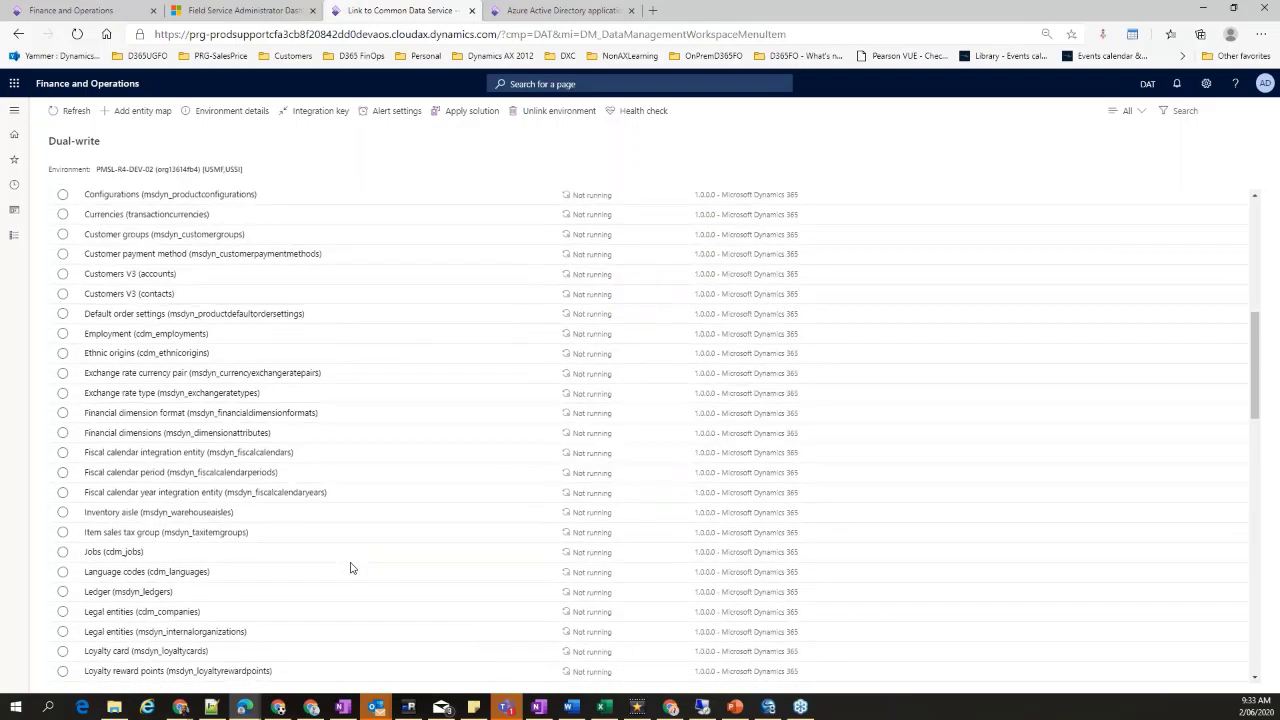
scroll(350, 568, down, 2)
scroll(350, 568, up, 7)
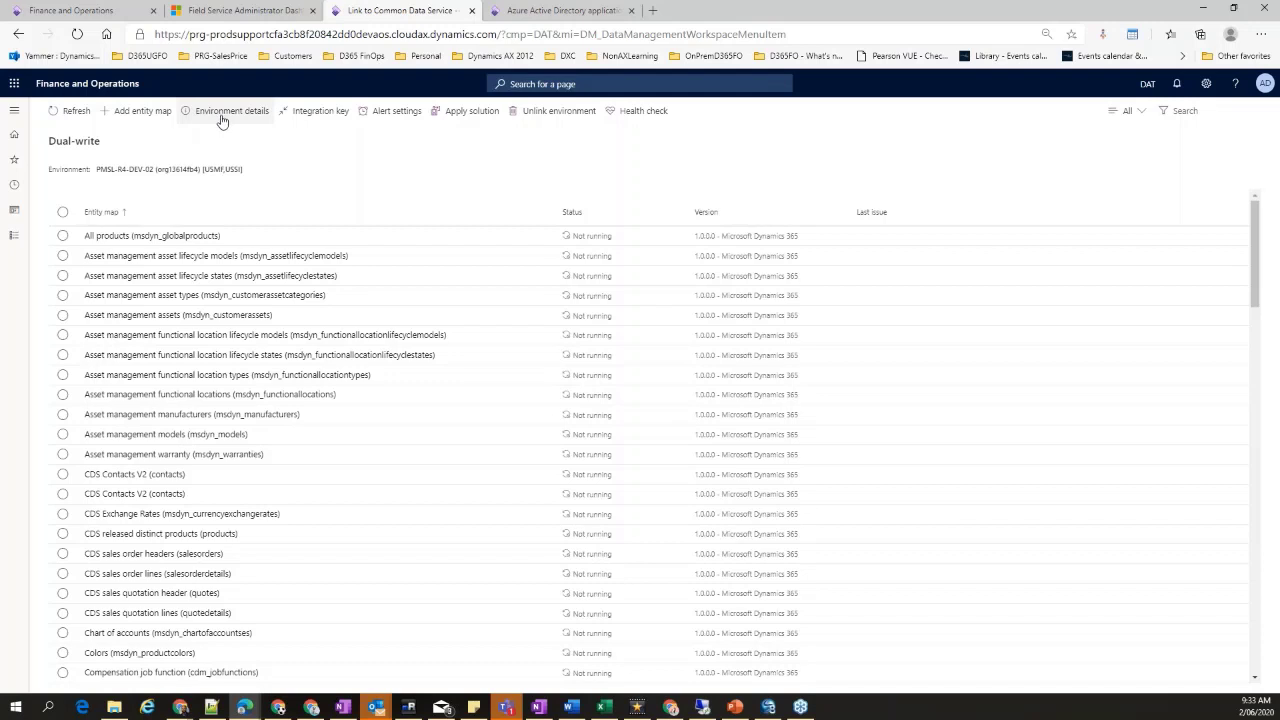
Refresh the dual-write entity map list for the PMSL-R4-DEV-02 environment
click(72, 114)
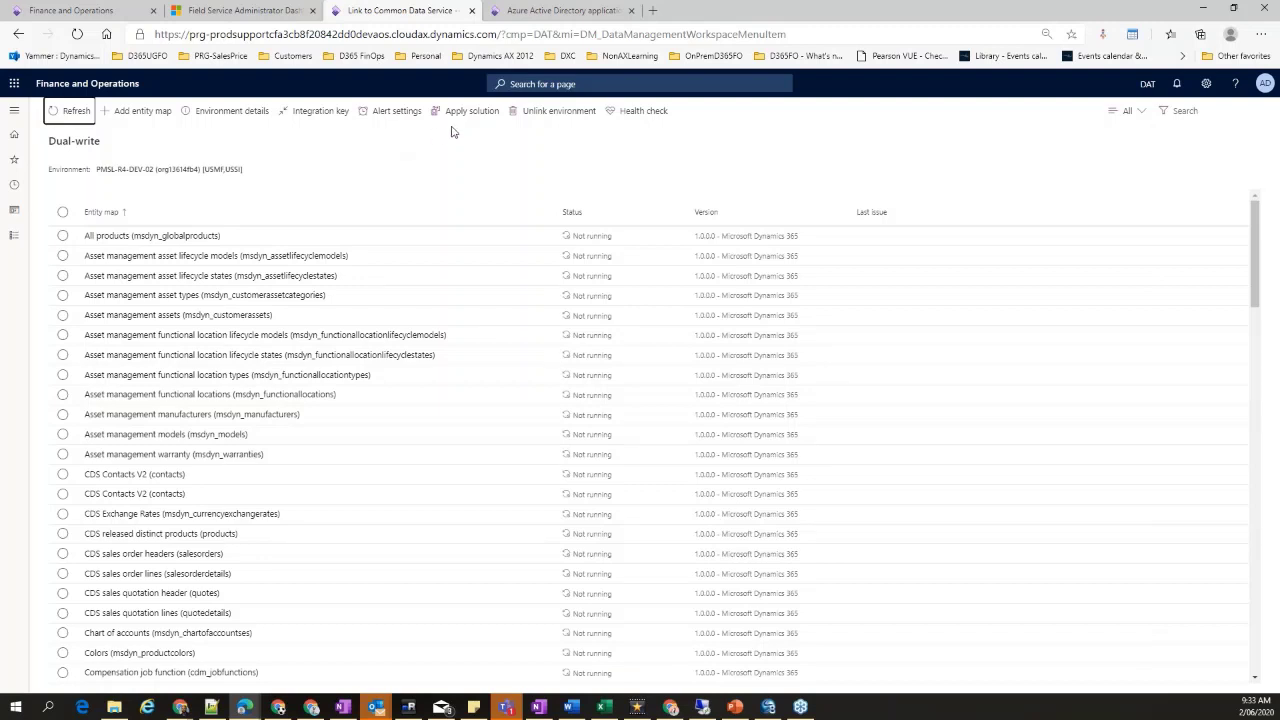
click(56, 108)
right_click(645, 146)
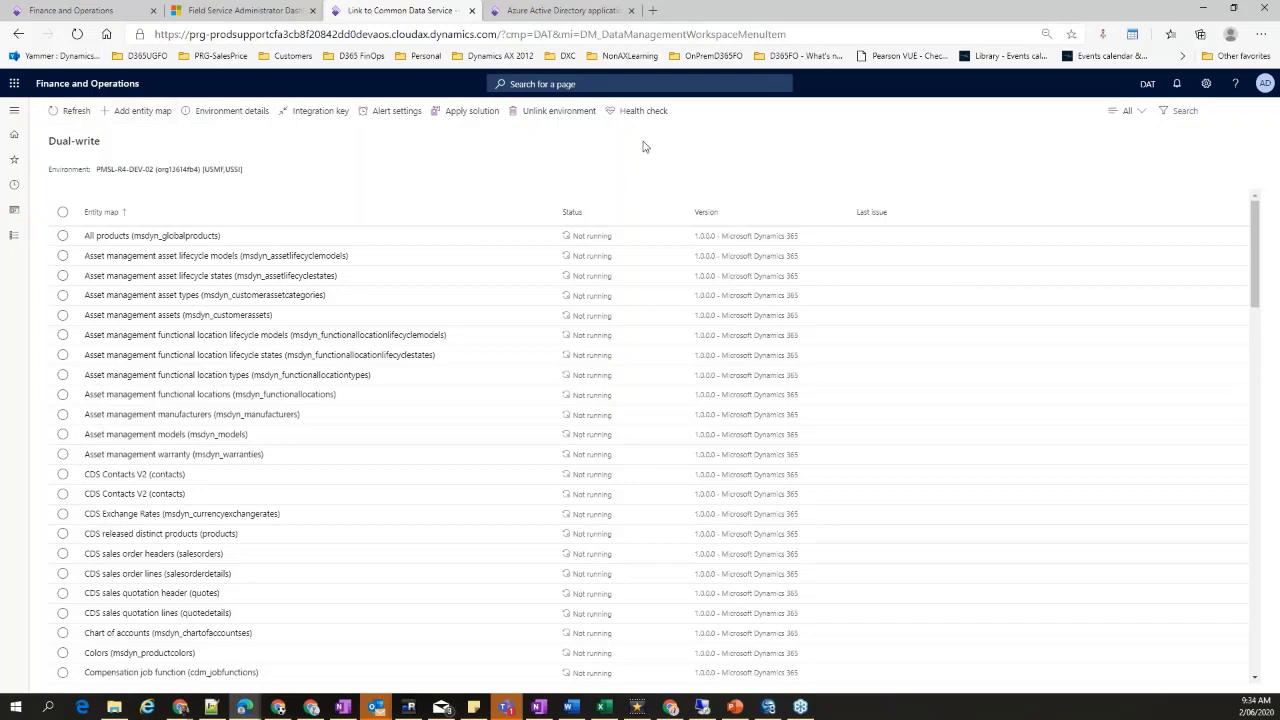
Compare the context menu on the dual-write page with the form information and page options of the Azure Active Directory applications page
click(1050, 140)
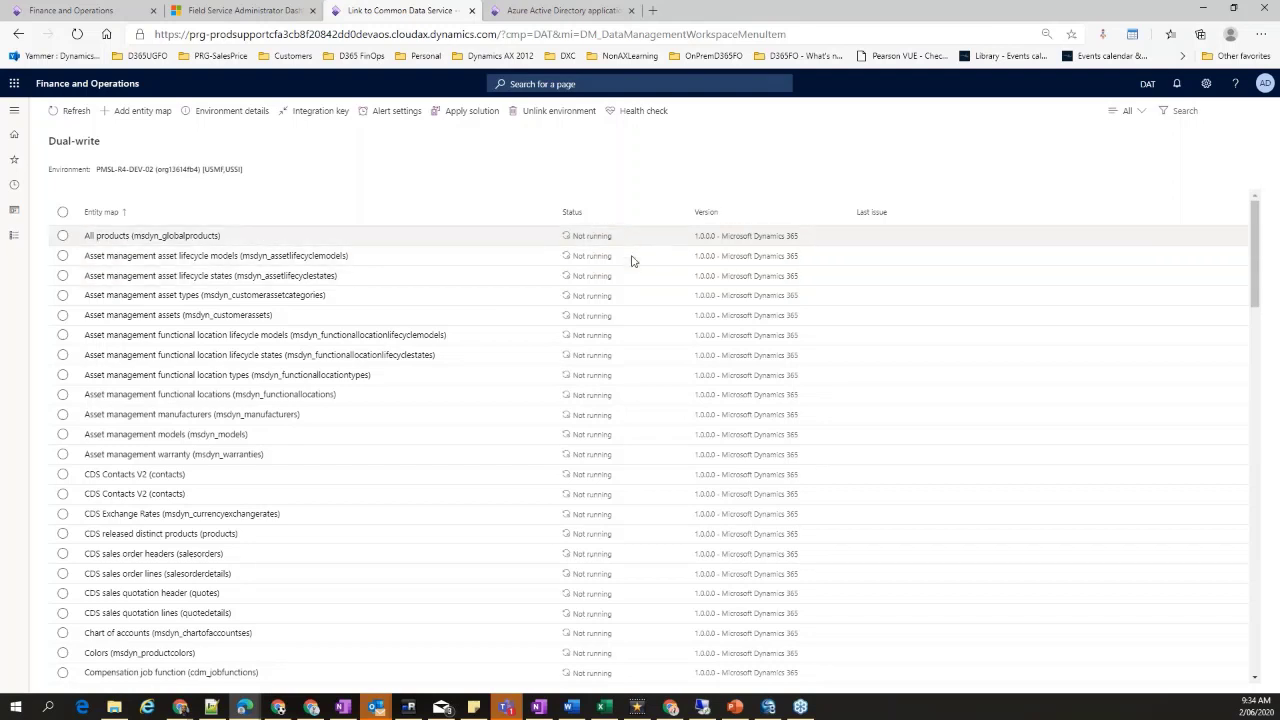
right_click(850, 134)
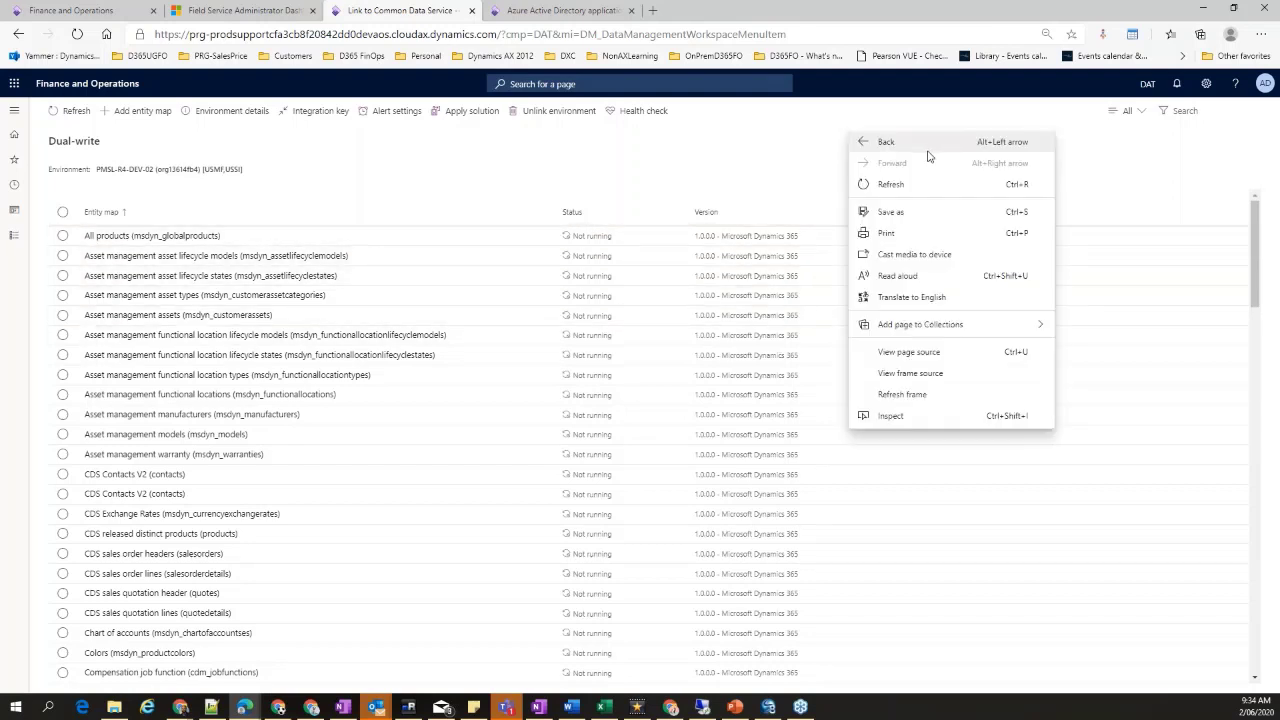
click(649, 160)
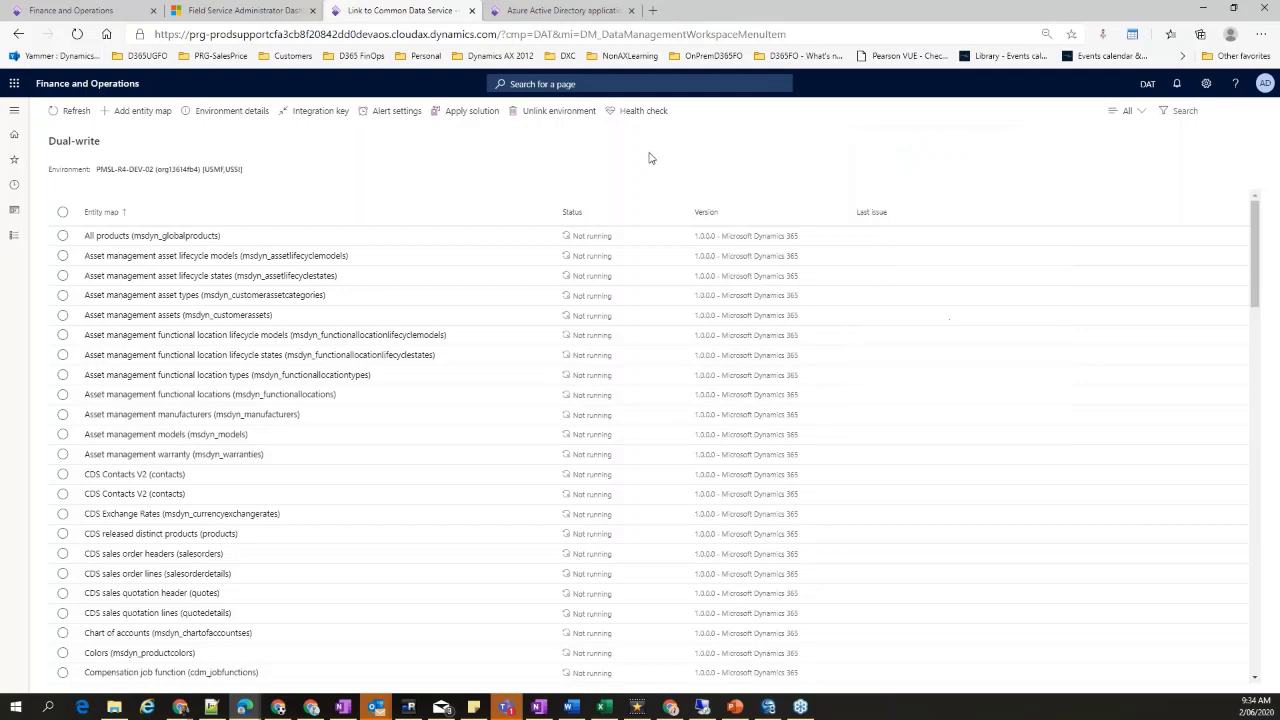
key(ctrl+Tab)
right_click(677, 149)
mouse_move(740, 158)
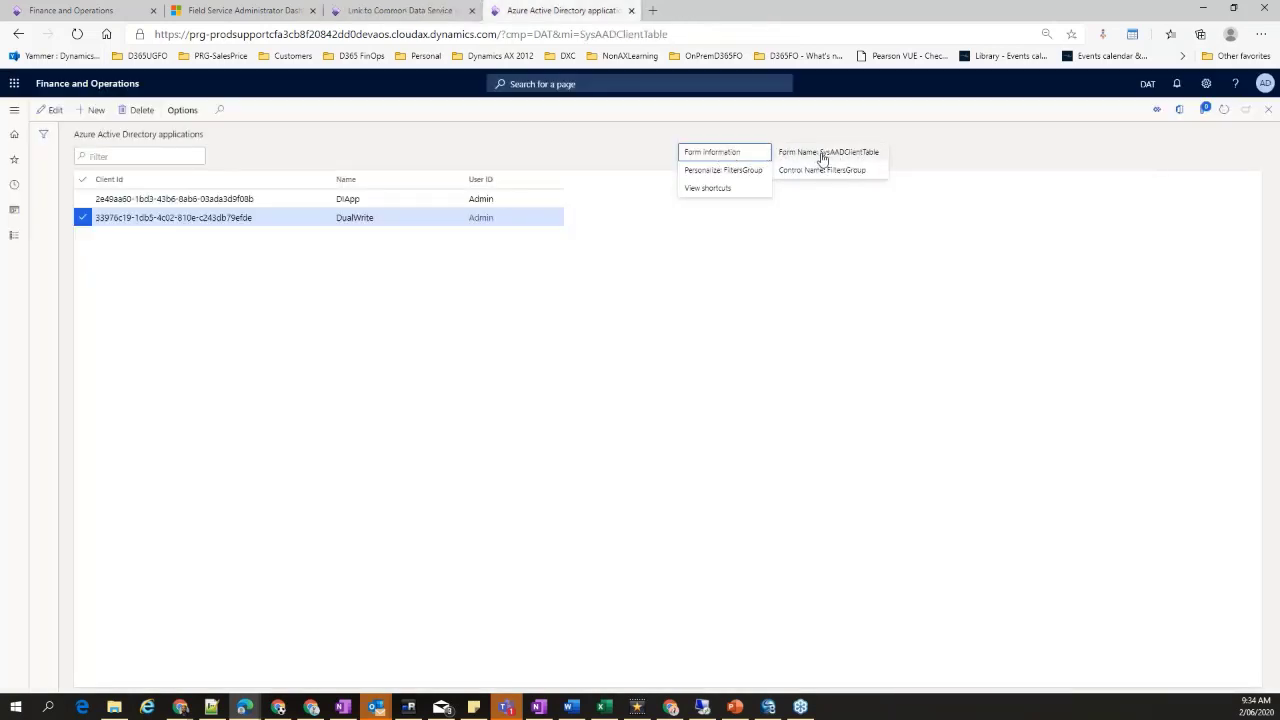
key(Escape)
click(182, 110)
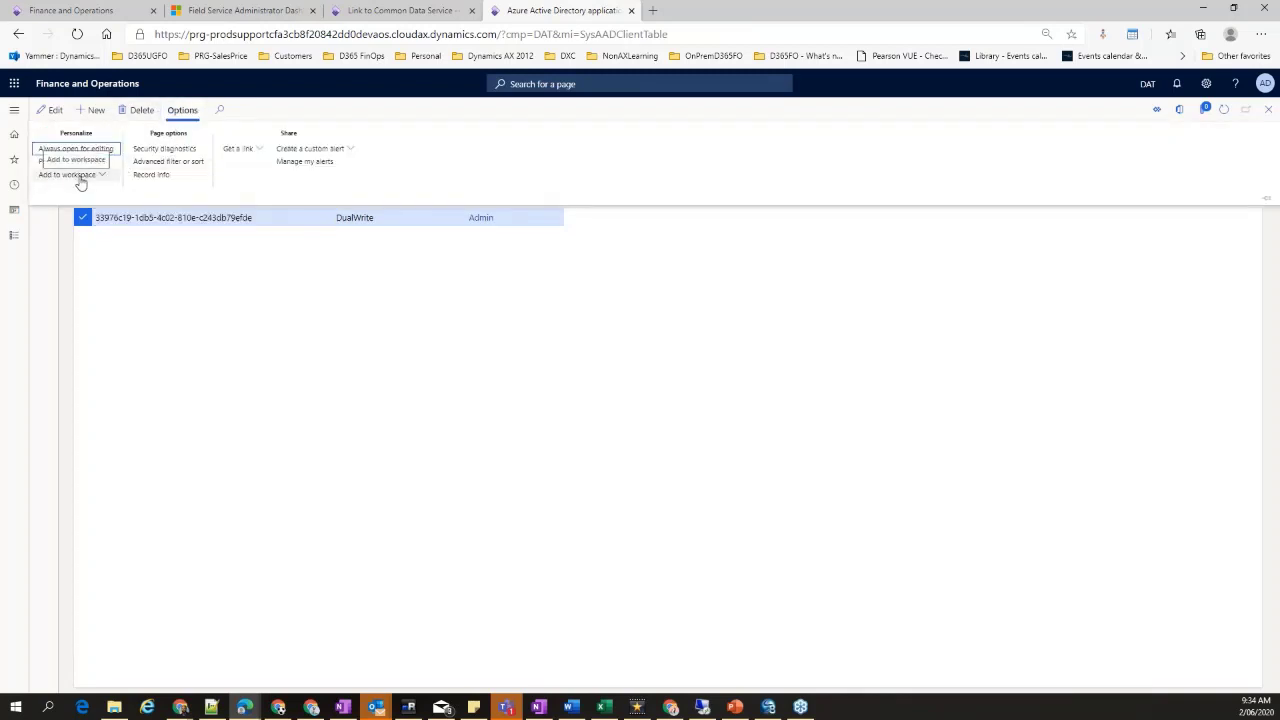
click(417, 311)
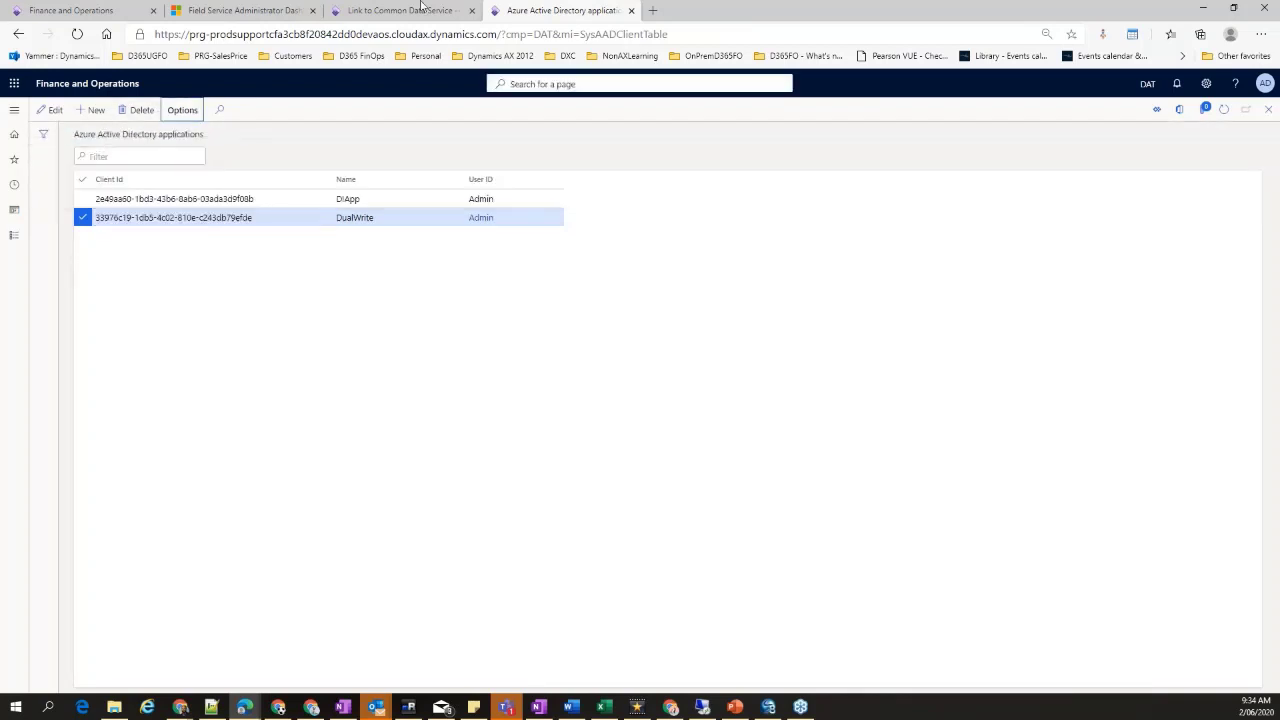
click(388, 12)
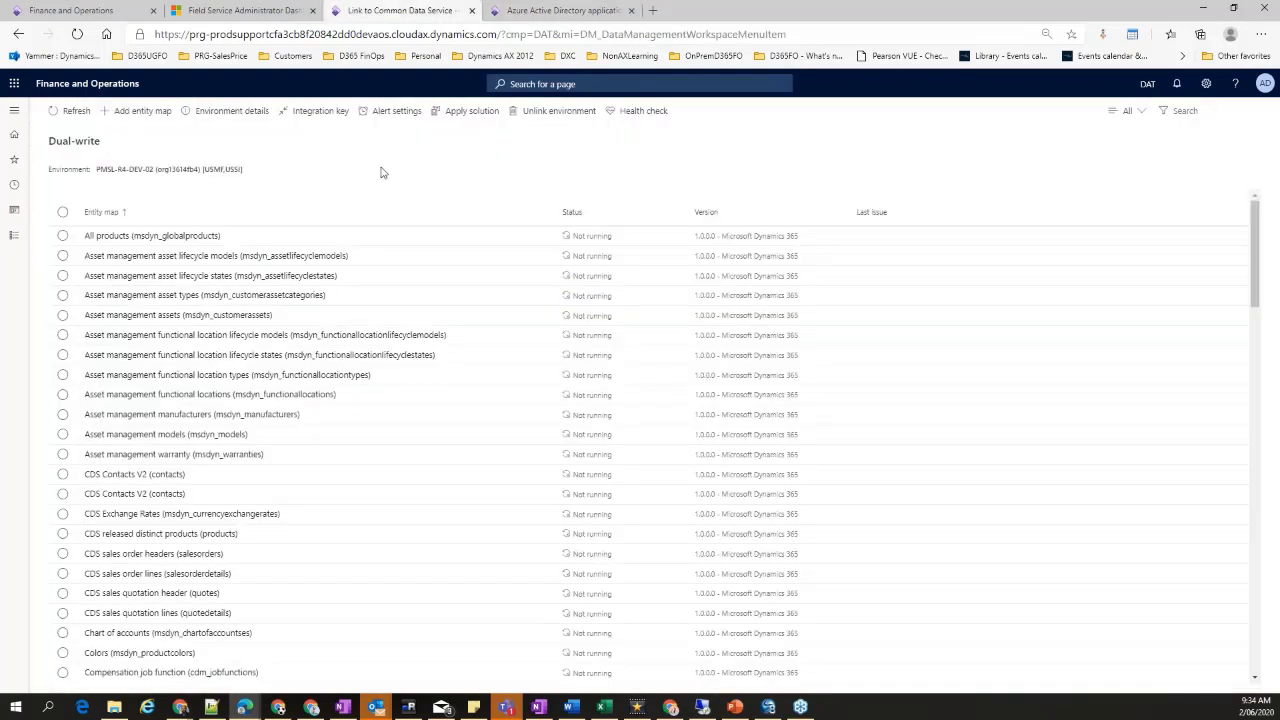
Review the connections, legal entities and integration key in the PMSL-R4-DEV-02 environment details, and return to the dual-write list
click(217, 112)
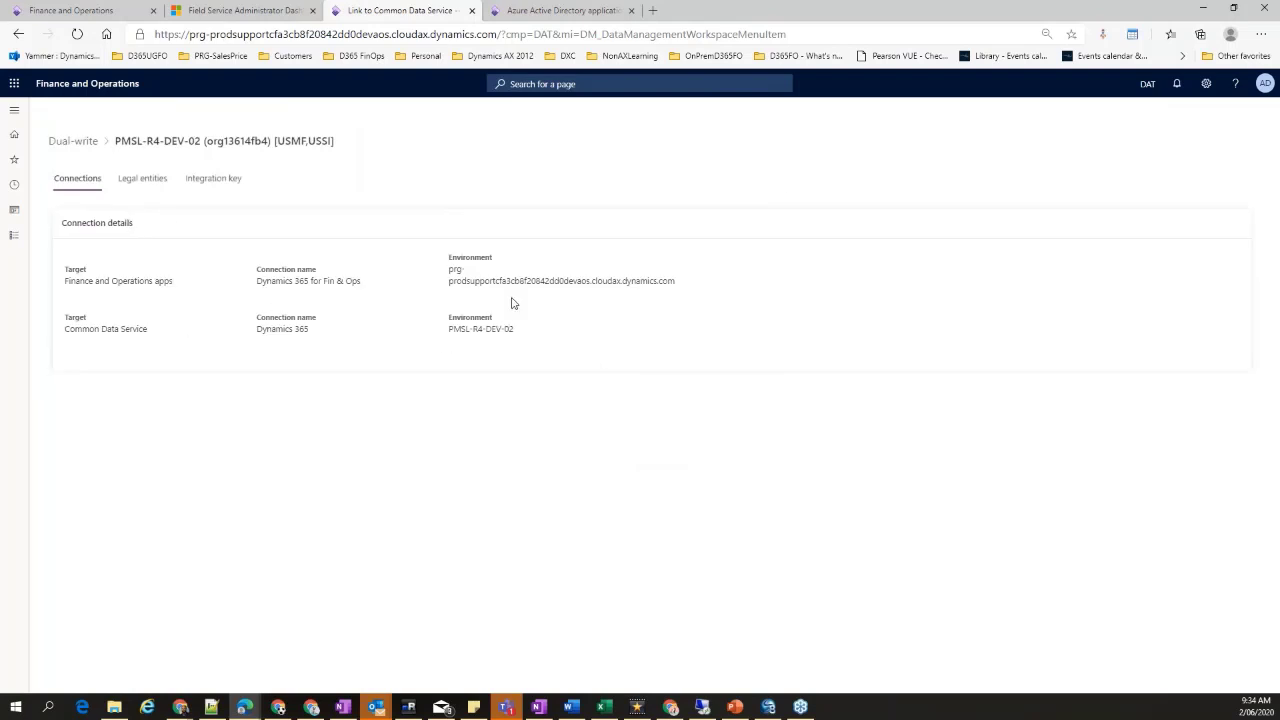
click(145, 180)
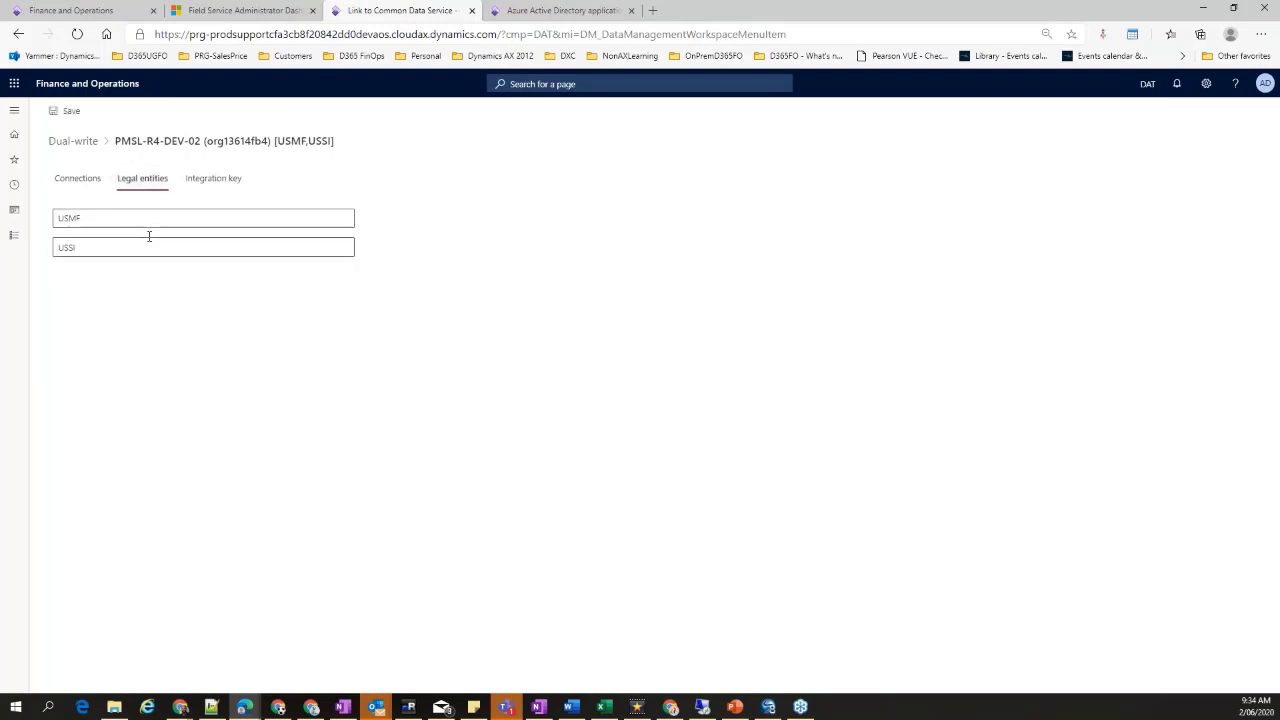
click(213, 179)
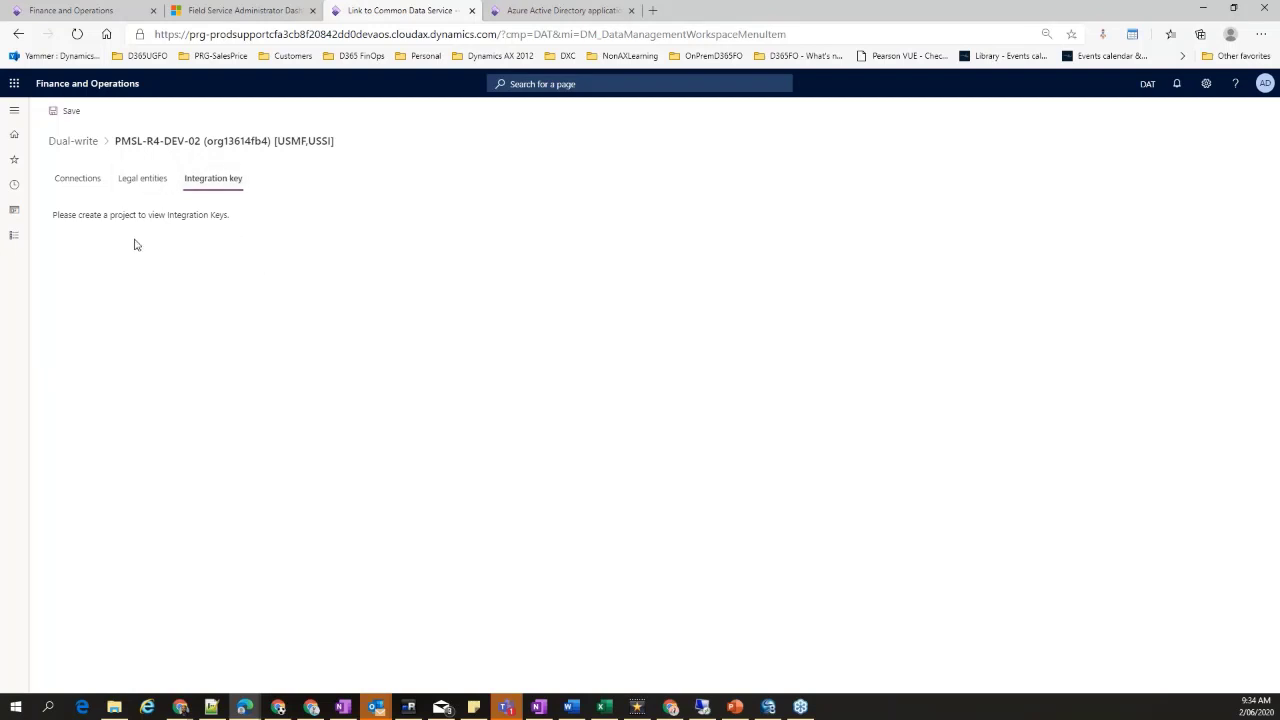
click(76, 142)
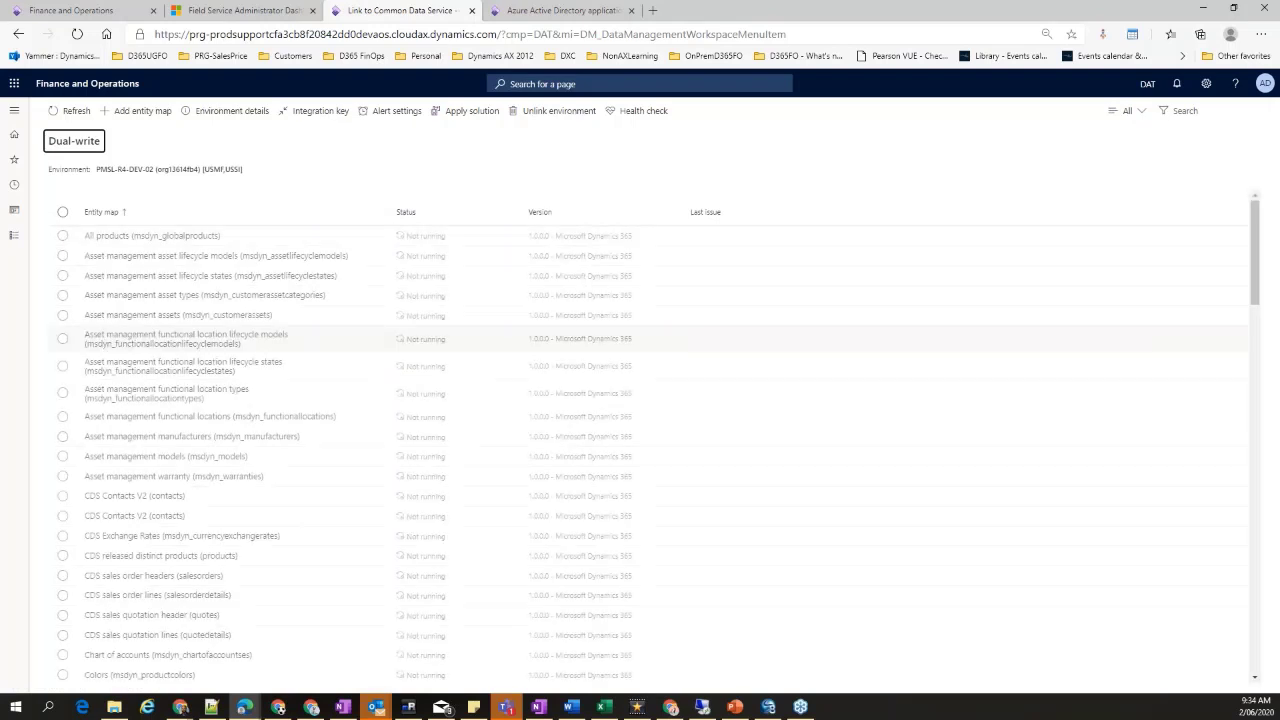
Filter the entity maps by "Customer" and open the Customers V3 (accounts) map
click(1215, 115)
text(Customer)
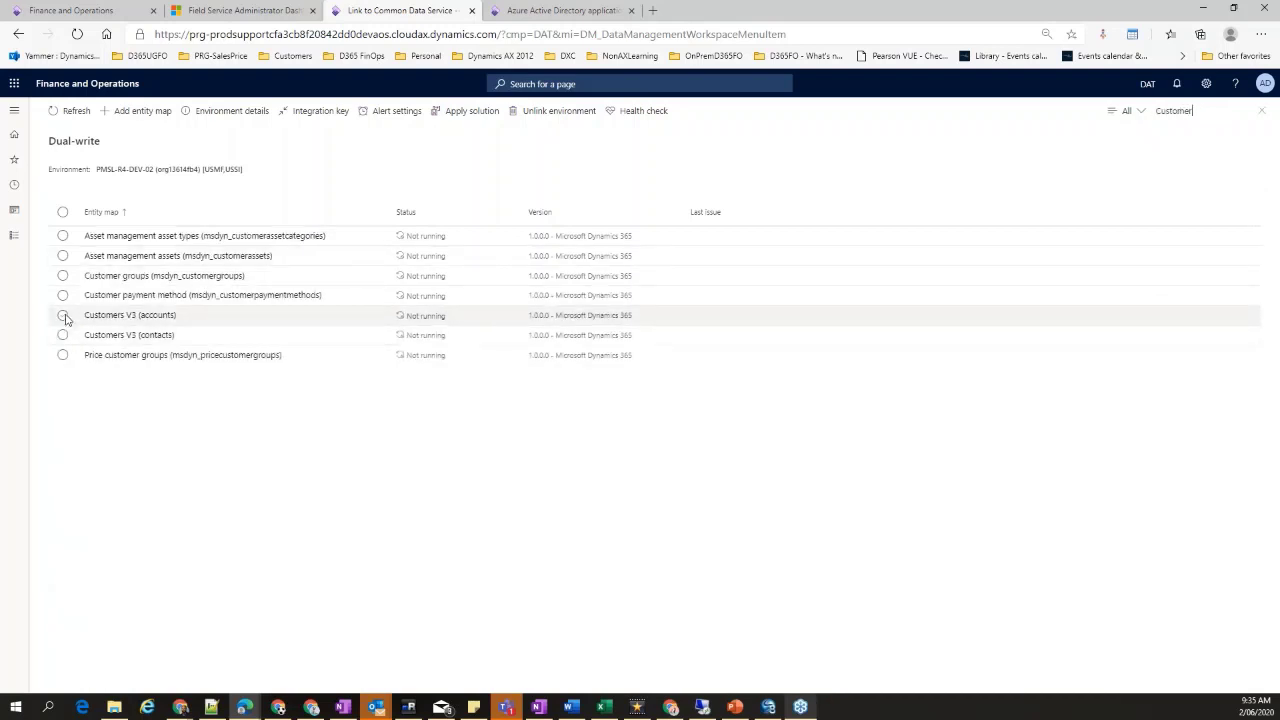
click(100, 318)
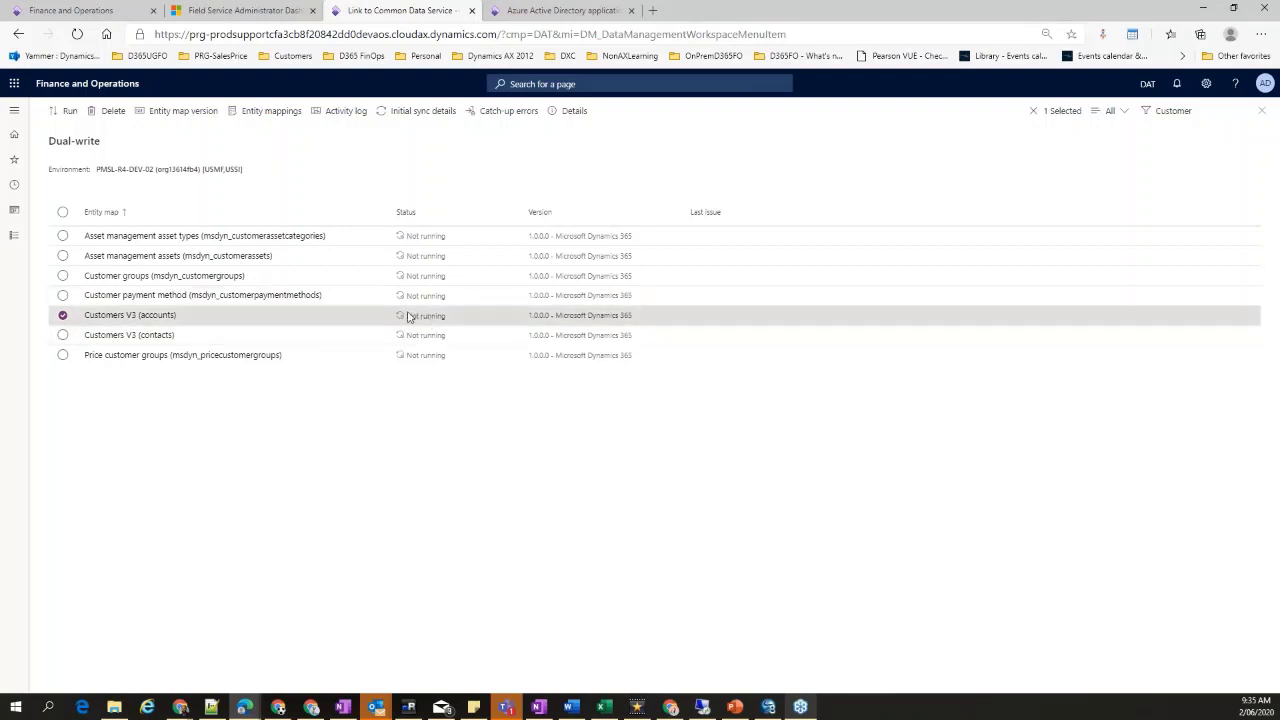
click(130, 315)
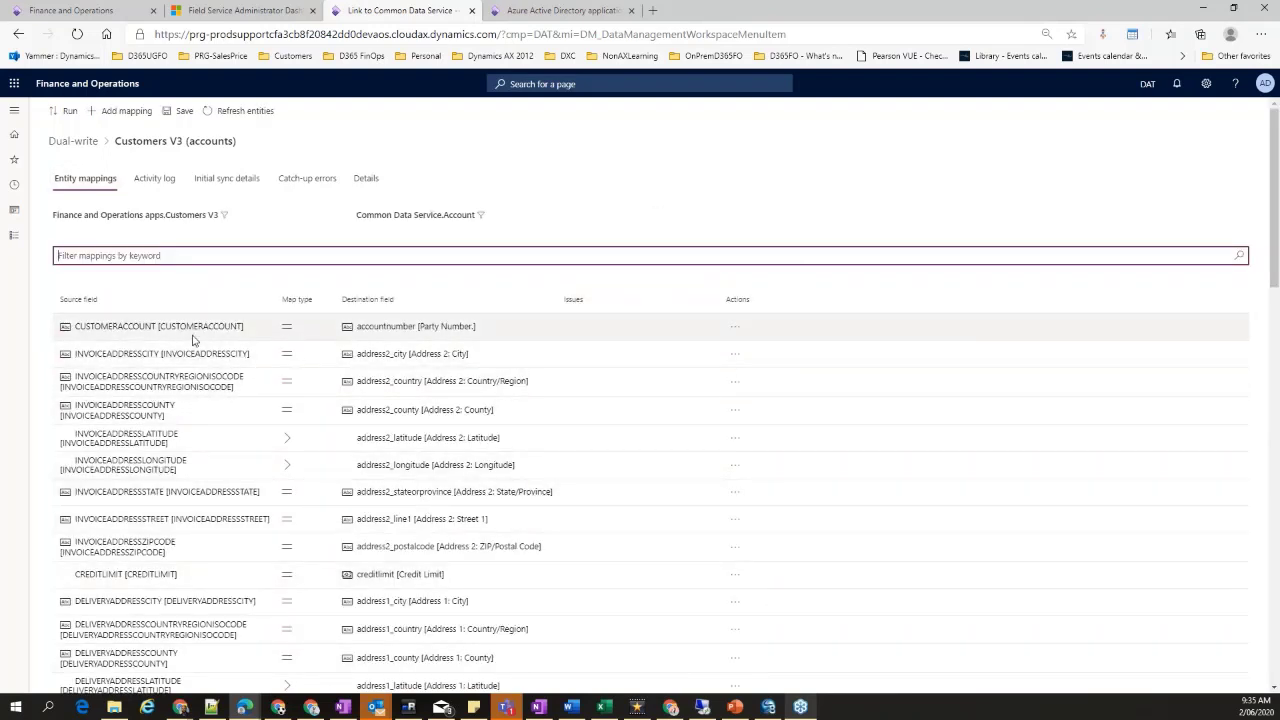
Review all field mappings of Customers V3 (accounts), widening the Source field column to fit full names, and return to the entity map list
scroll(193, 341, down, 15)
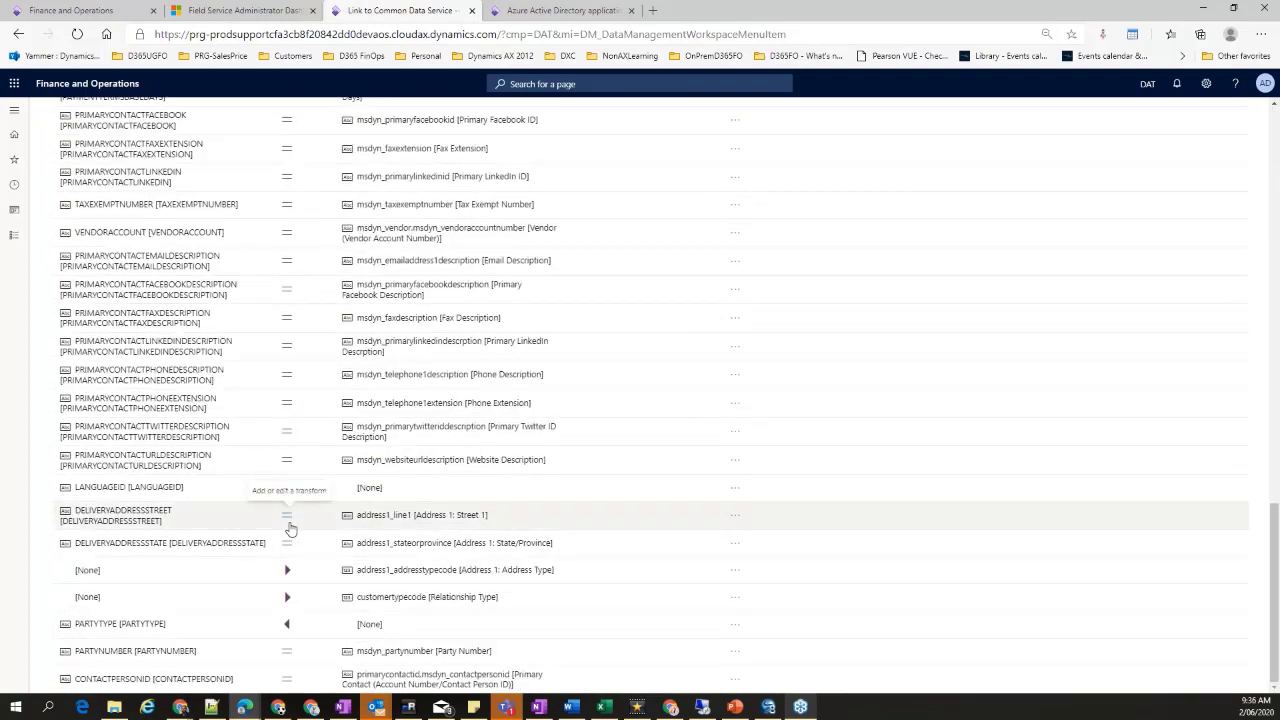
scroll(290, 528, up, 1)
scroll(290, 528, up, 15)
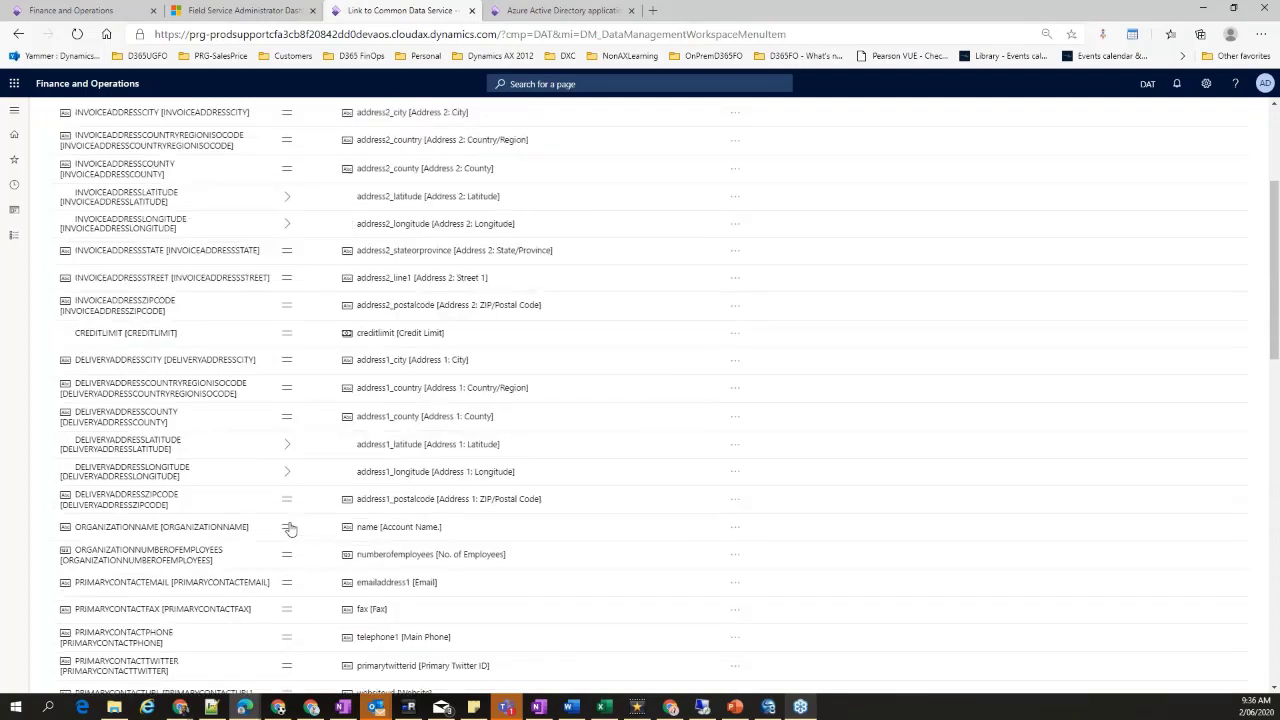
drag(273, 302, 440, 305)
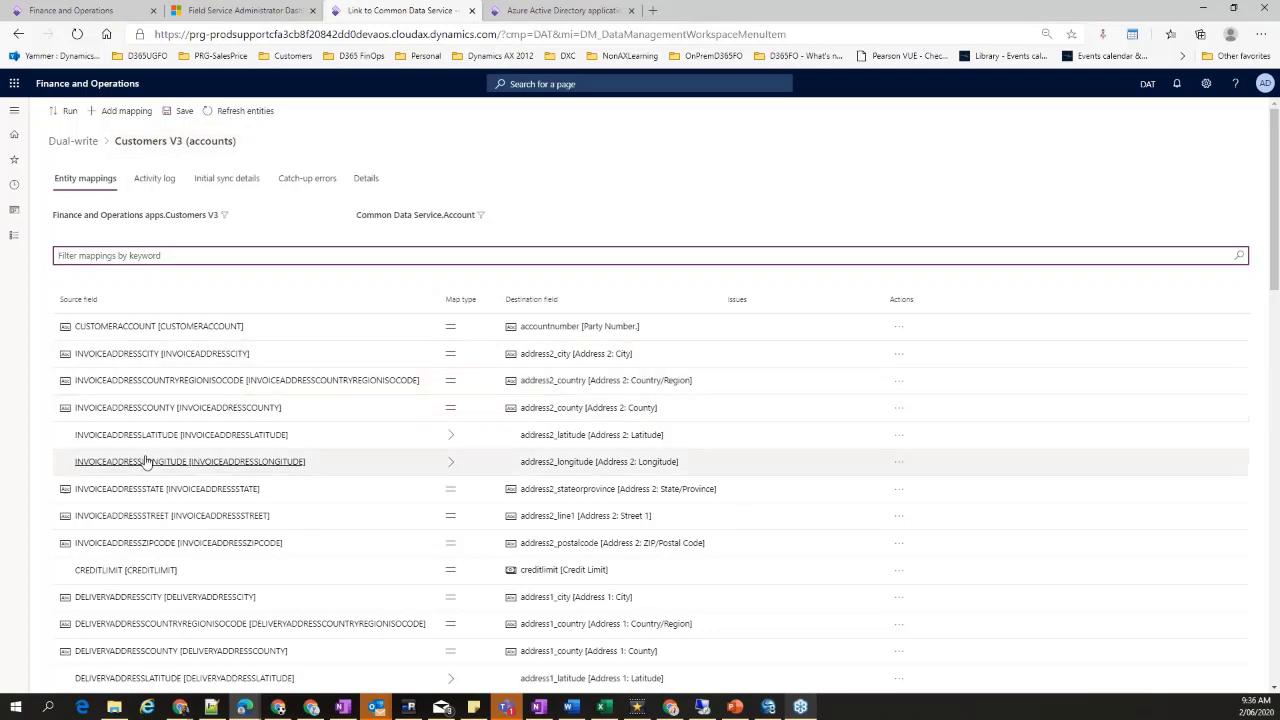
scroll(150, 460, down, 2)
scroll(171, 600, down, 10)
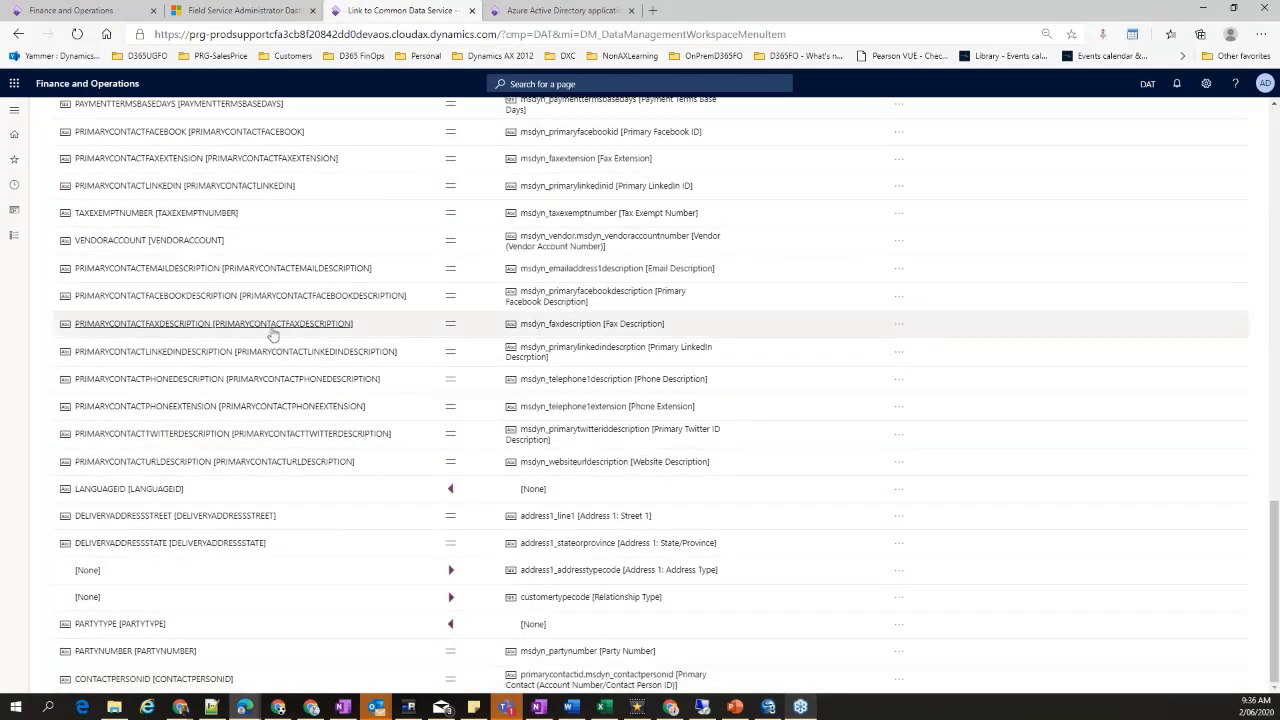
scroll(200, 250, up, 12)
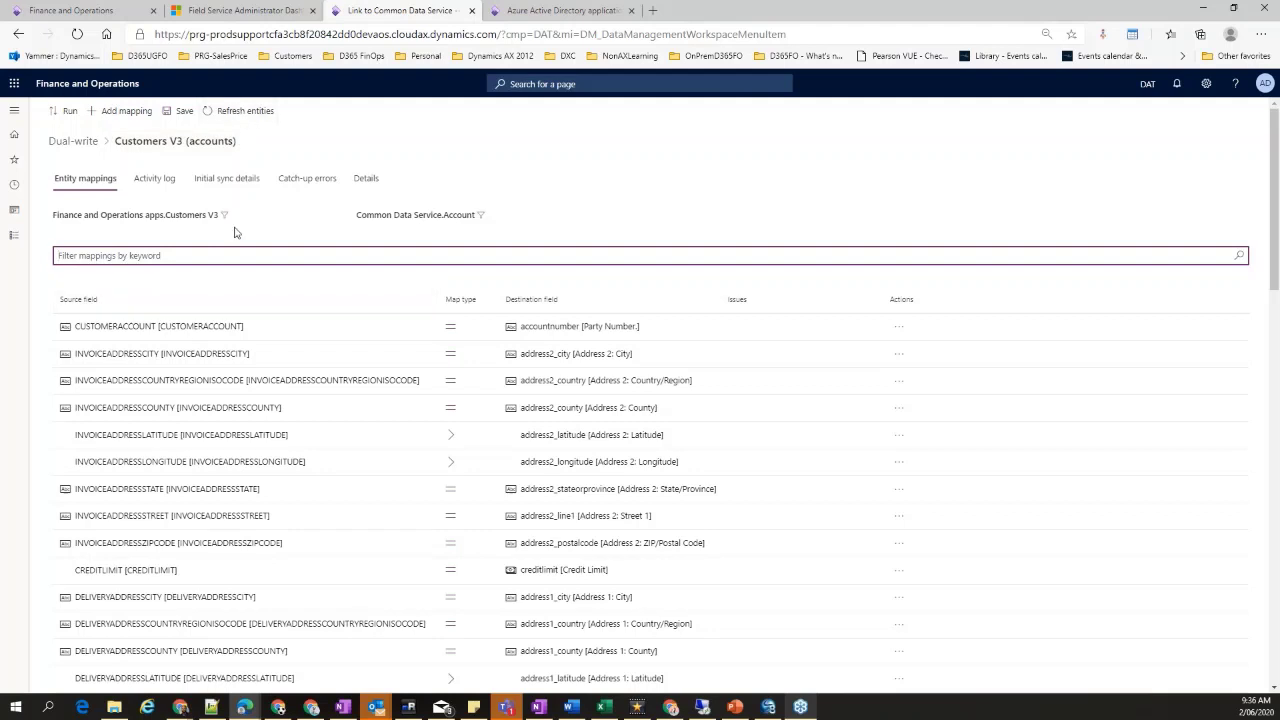
click(72, 141)
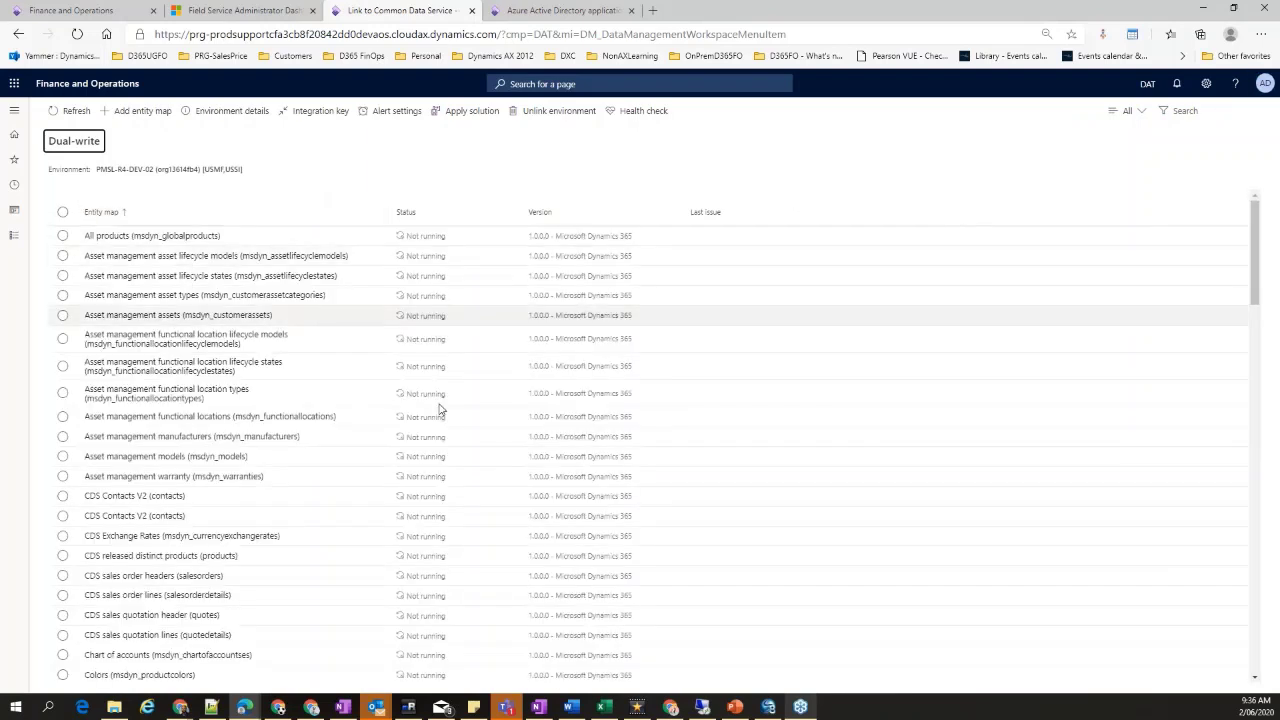
Sort the entity map list by status in descending order and filter it by "customer"
click(433, 216)
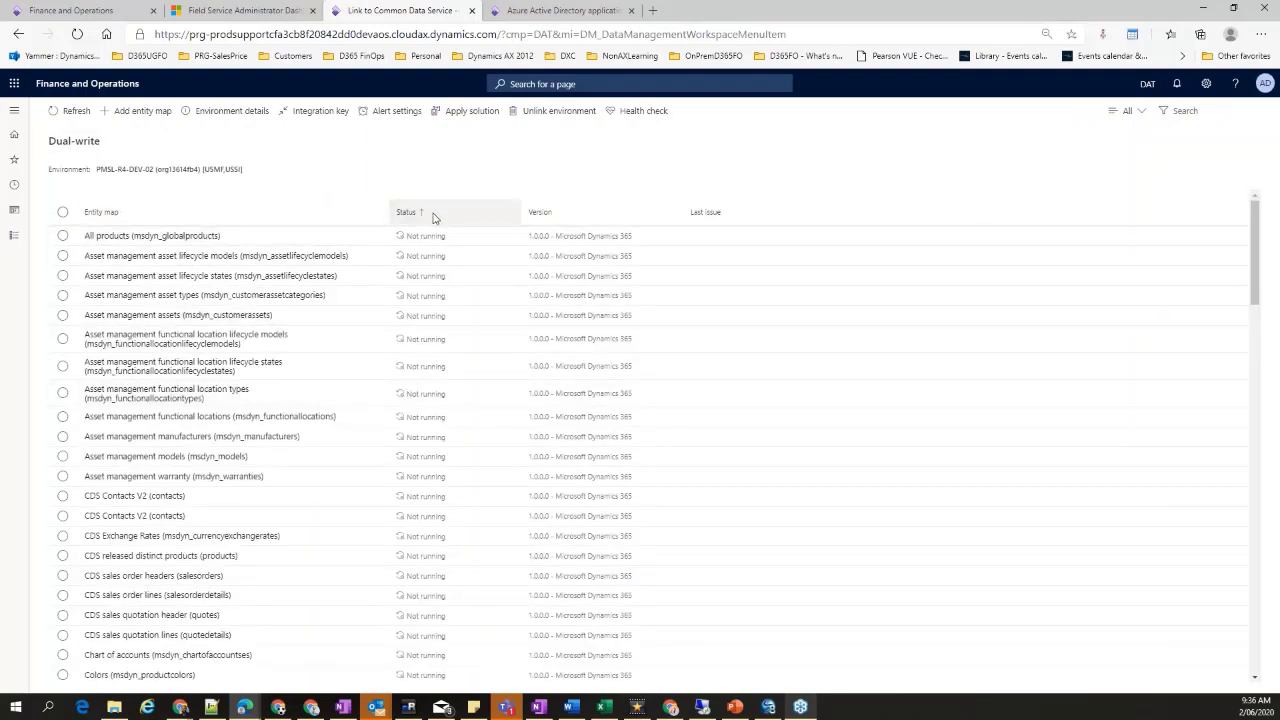
click(1210, 113)
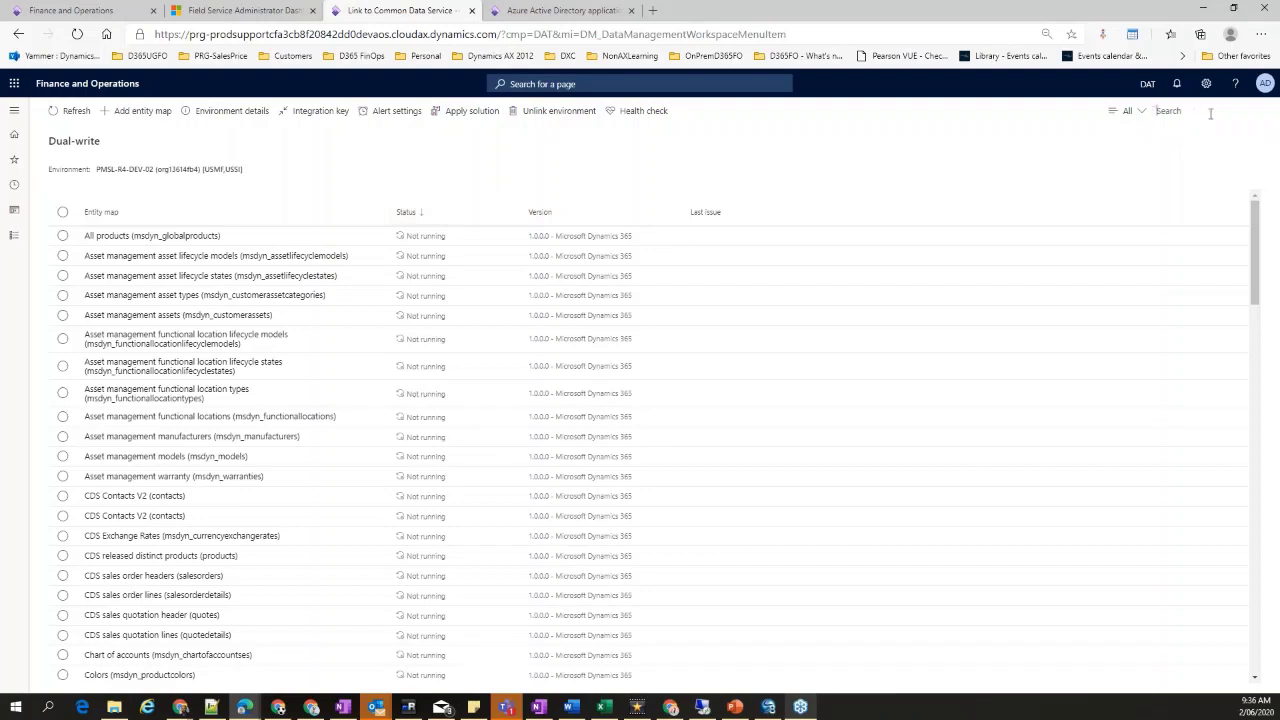
text(customer)
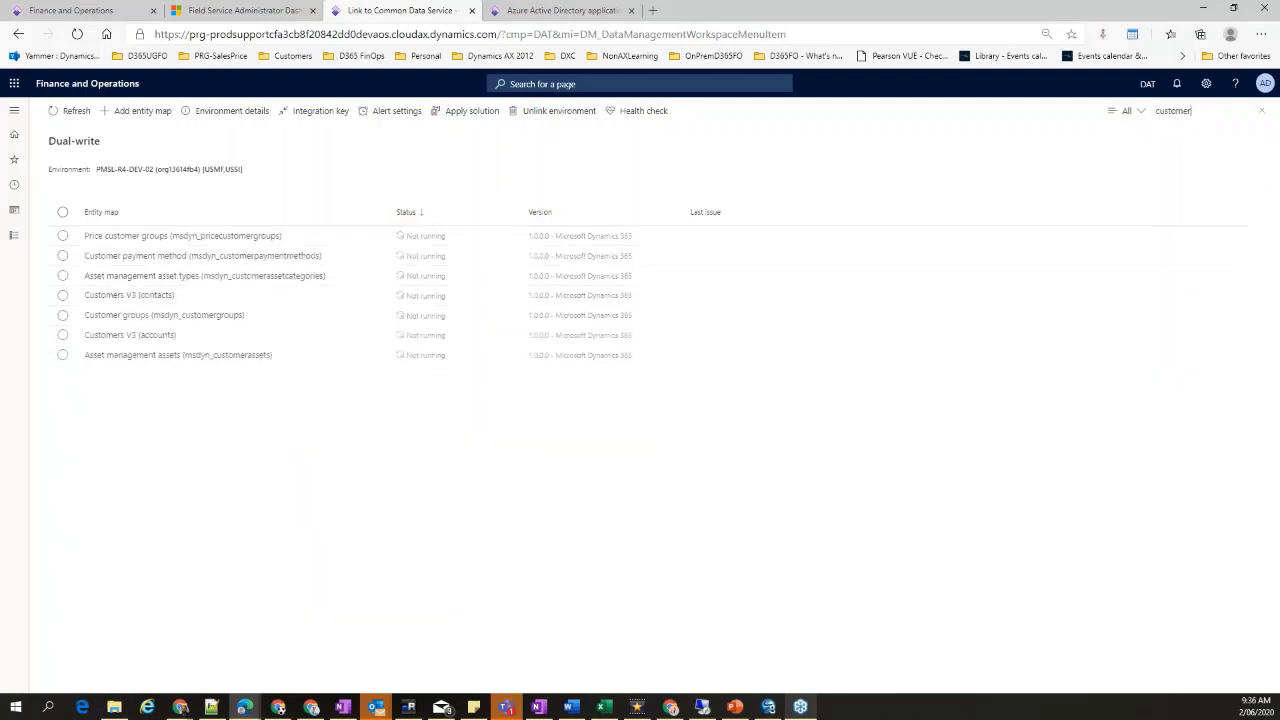
Open the run settings for the Customers V3 (accounts) map and choose Finance and Operations apps as master for initial sync
click(63, 335)
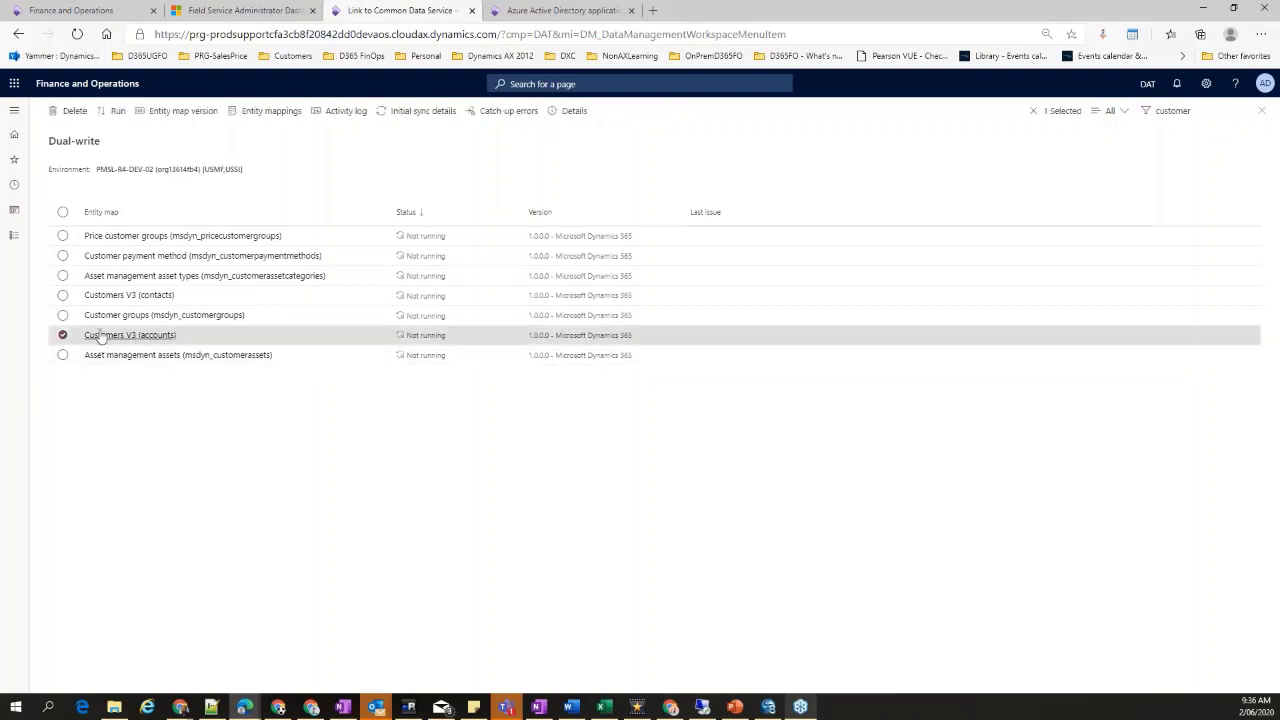
click(116, 113)
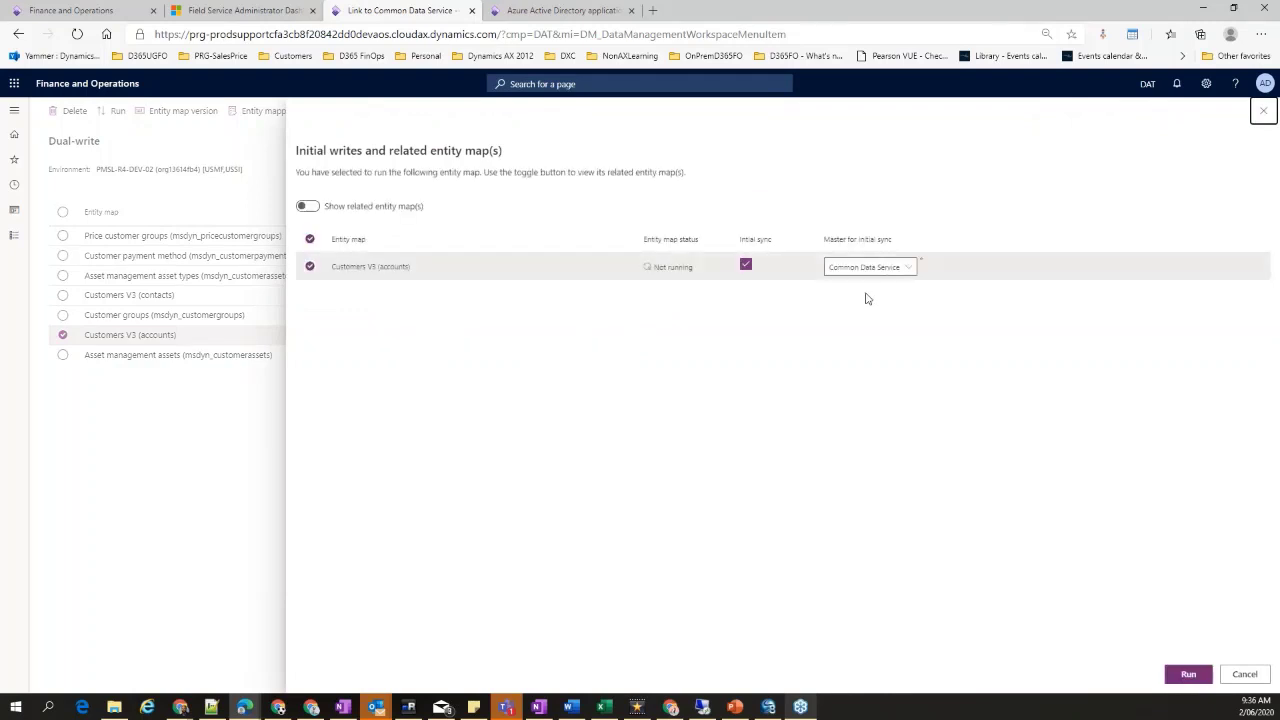
click(853, 268)
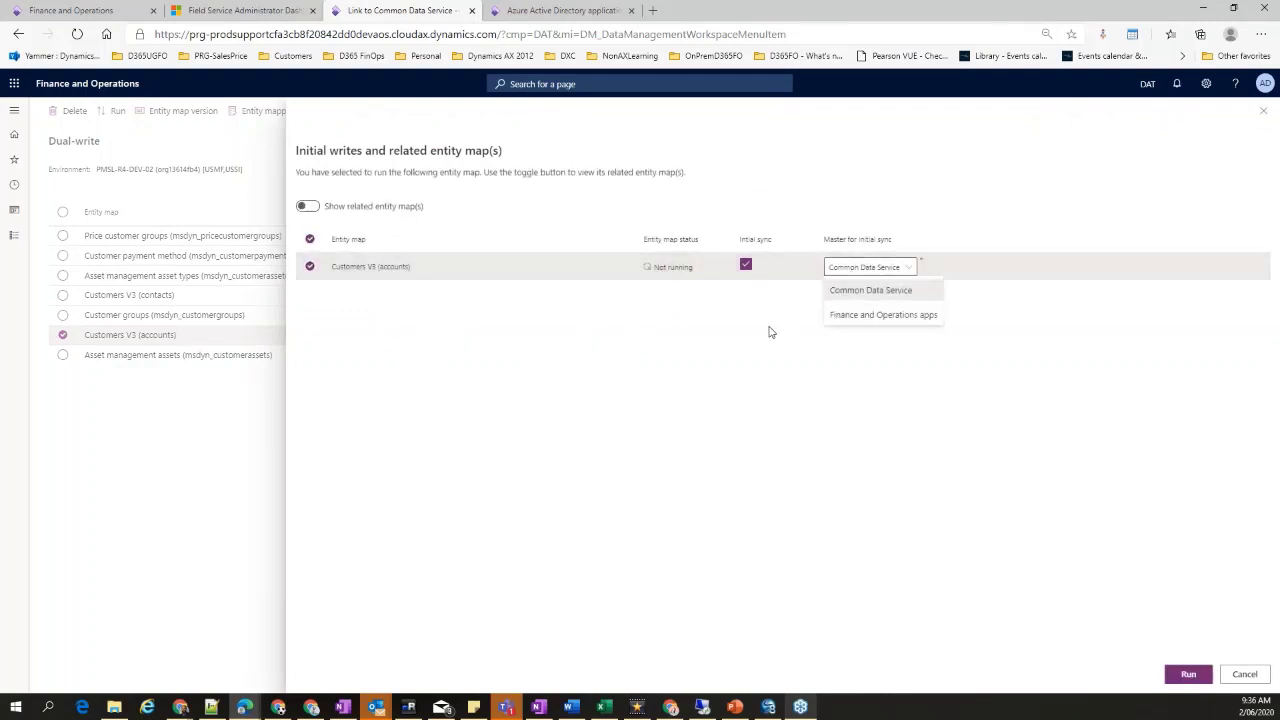
key(Escape)
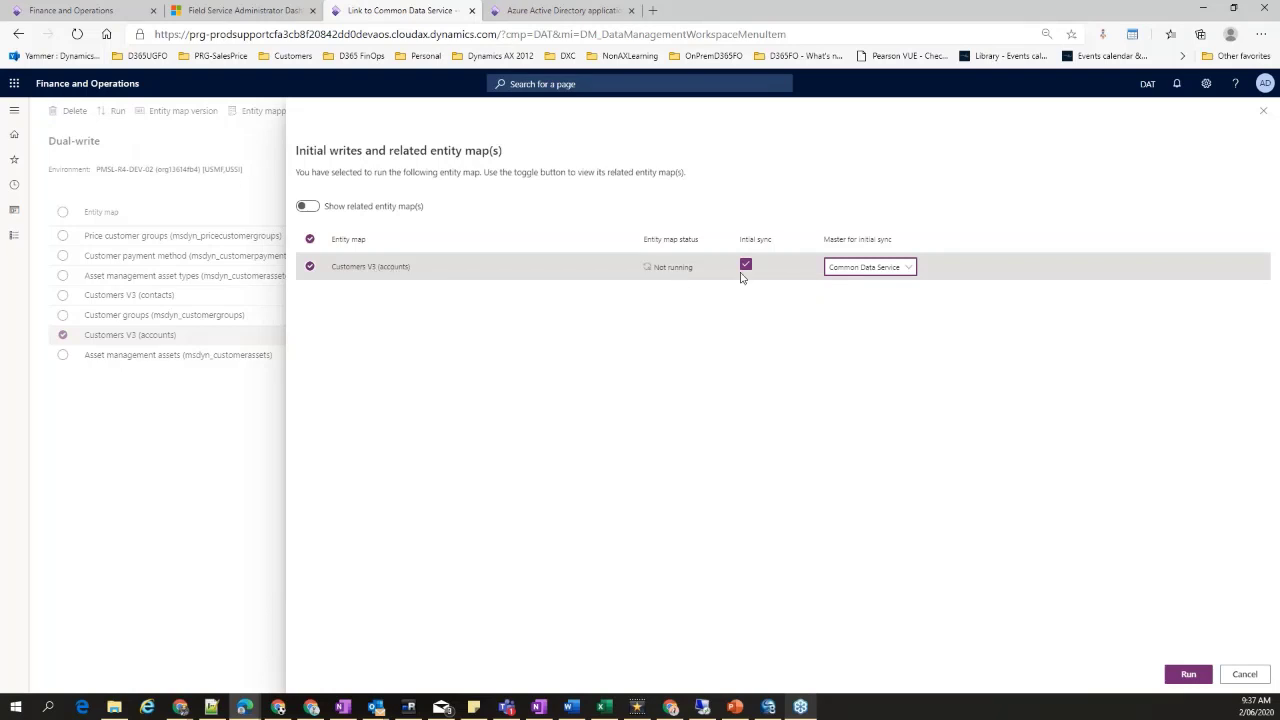
click(870, 267)
click(868, 316)
Examine the related entity maps for the Customers V3 (accounts) run, hide them again and cancel the run
click(314, 211)
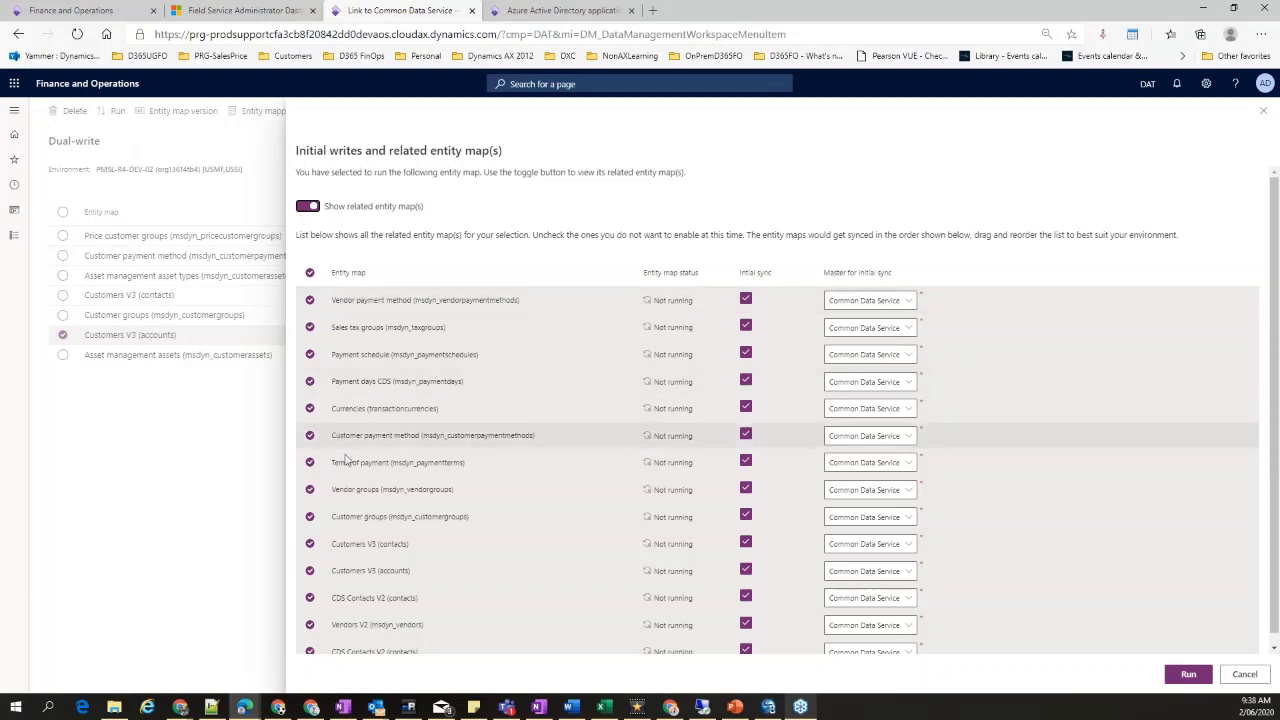
click(307, 206)
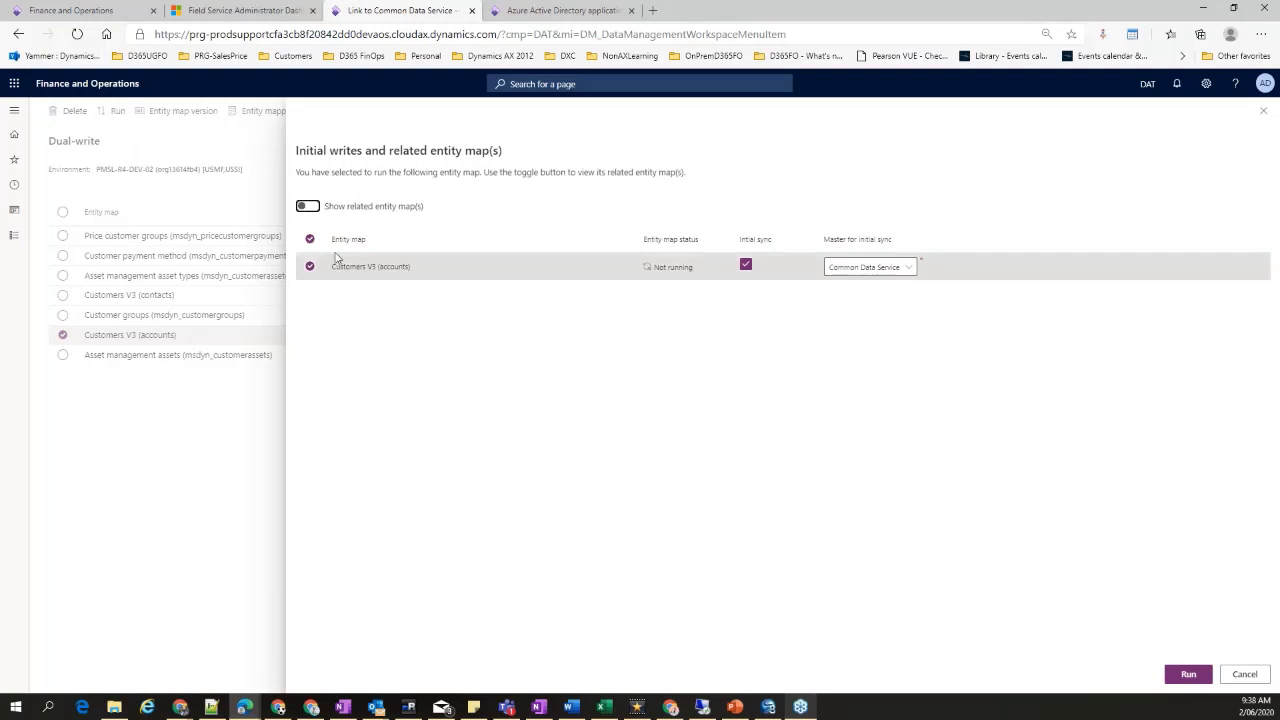
click(312, 207)
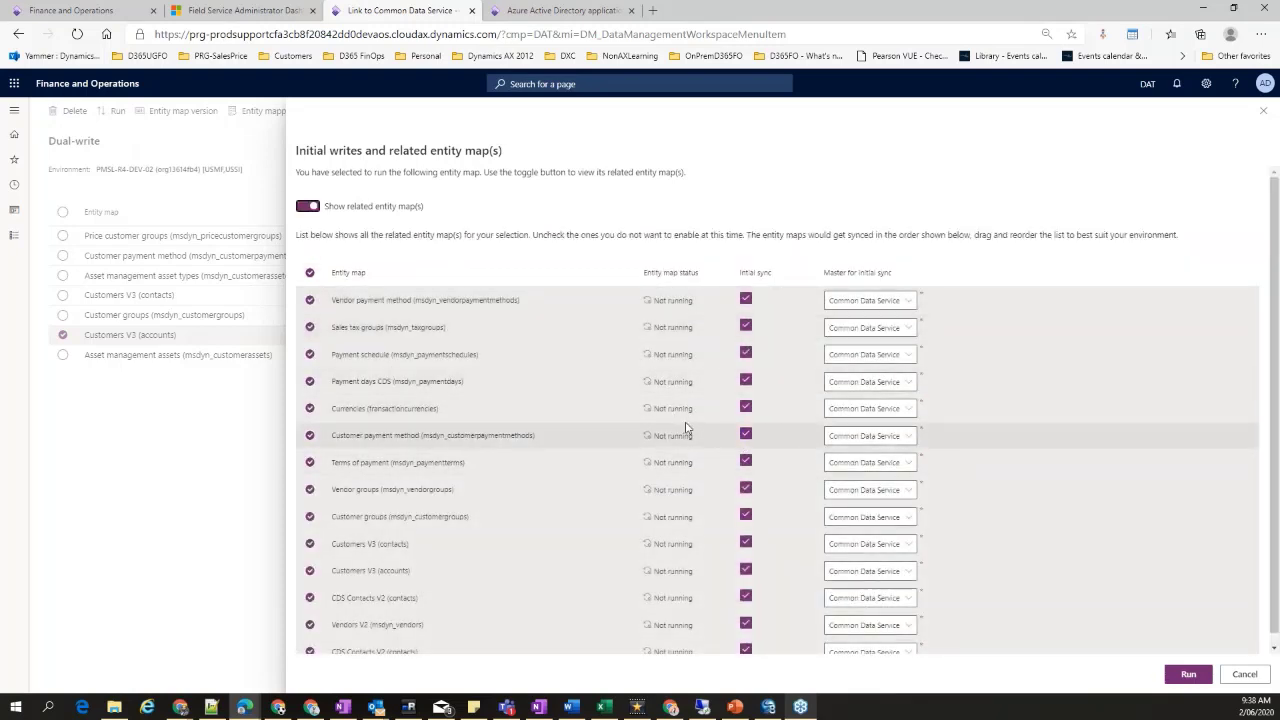
scroll(686, 428, down, 1)
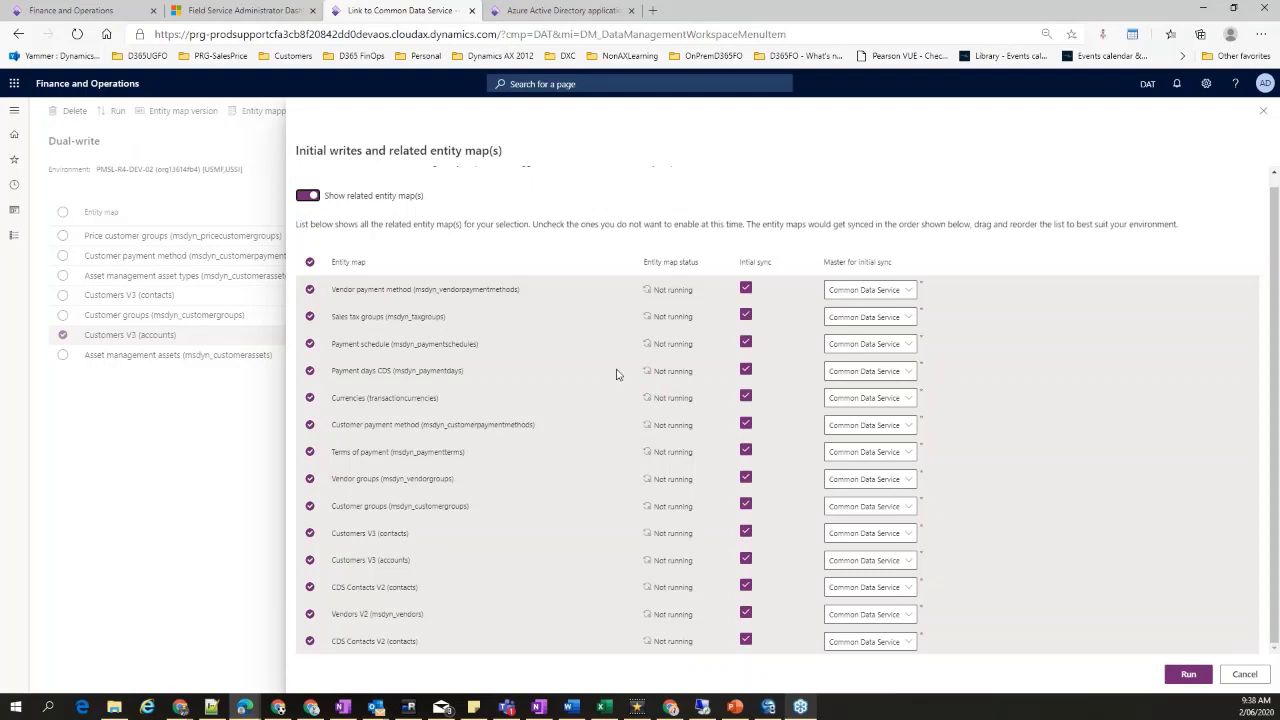
click(304, 197)
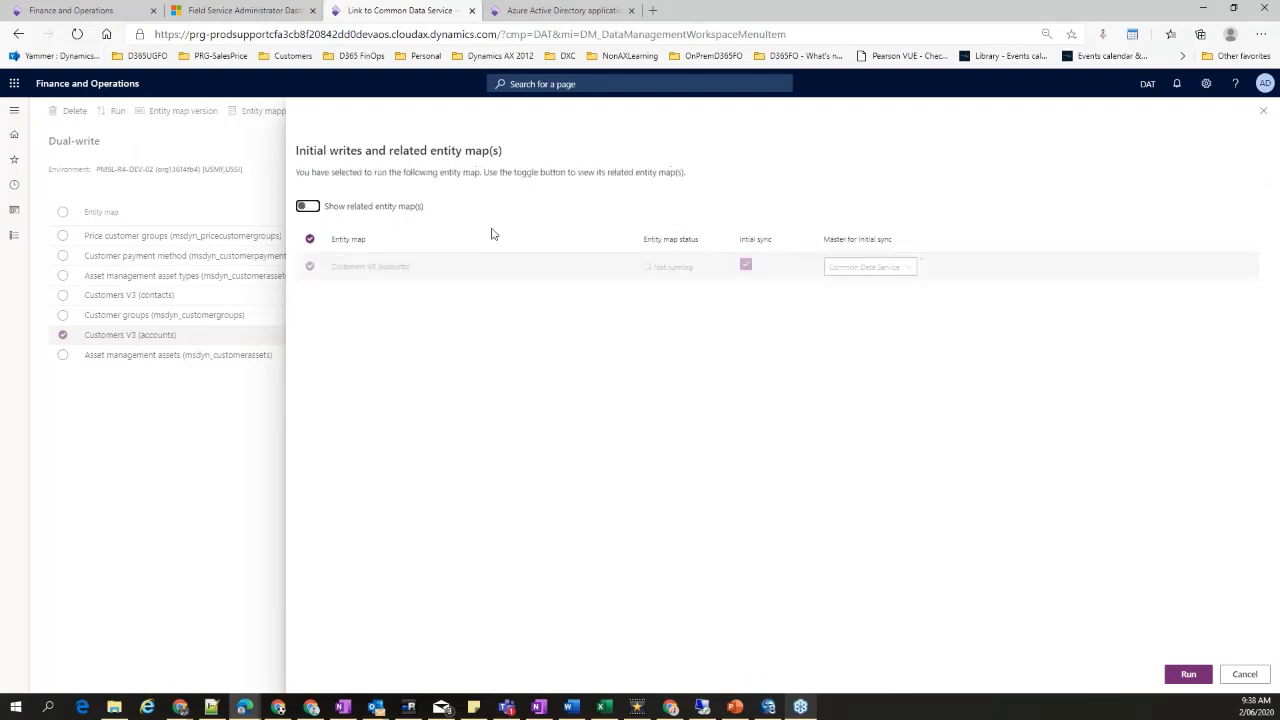
click(1245, 674)
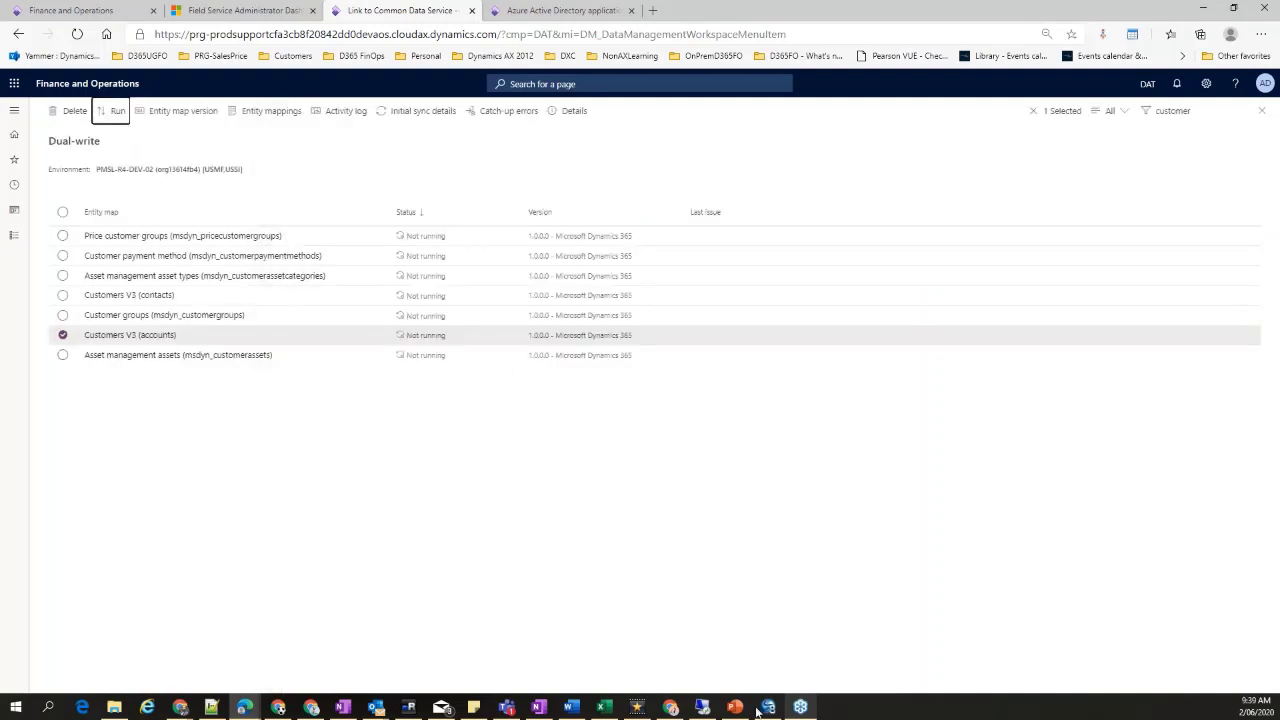
Switch to the other browser's dual-write page for Presales ANZ: Field Service Demo and filter its entity maps by "customer"
click(671, 708)
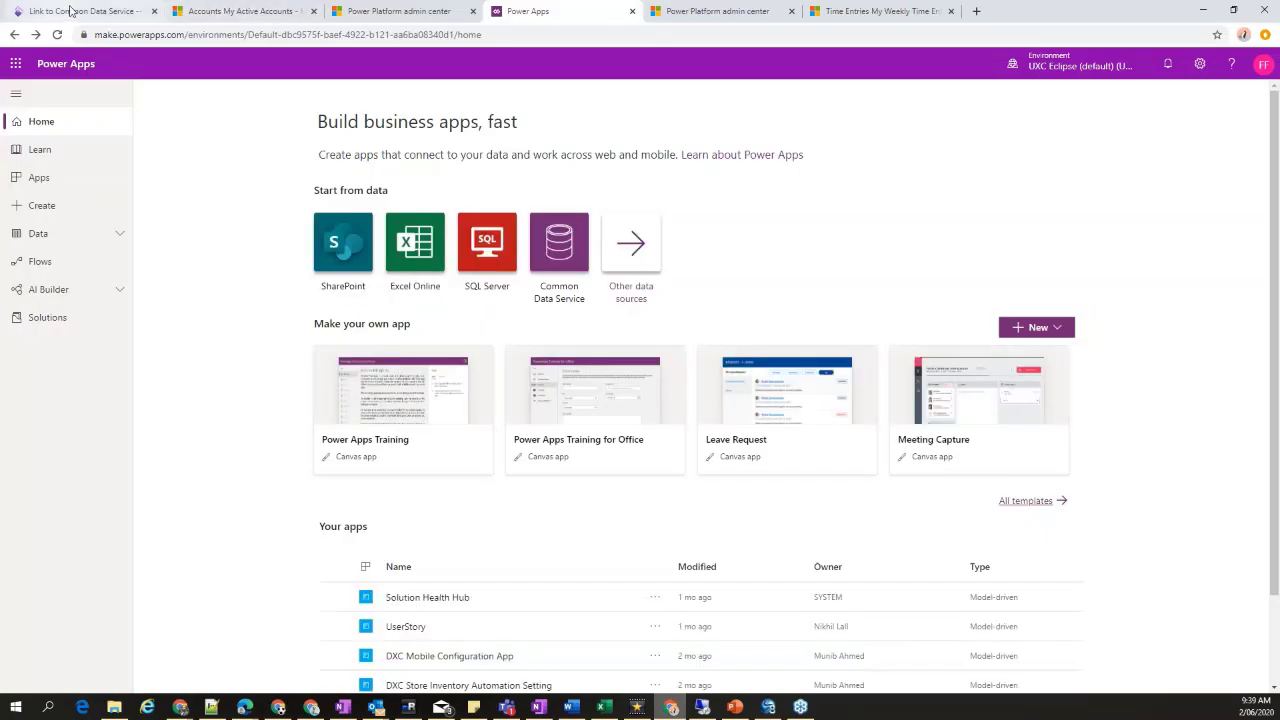
click(70, 11)
click(1200, 95)
text(customer)
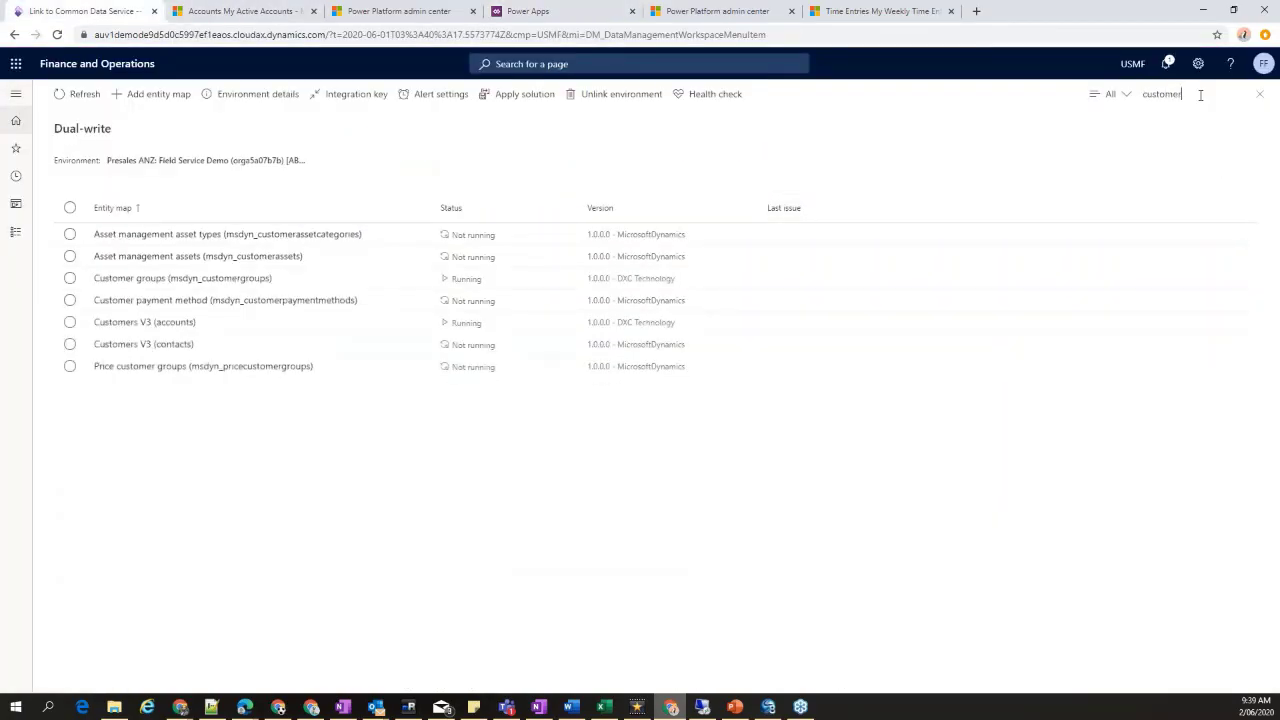
Open the Customers V3 (accounts) entity map and examine its initial sync details for each company, including statuses, upserts and errors
click(455, 474)
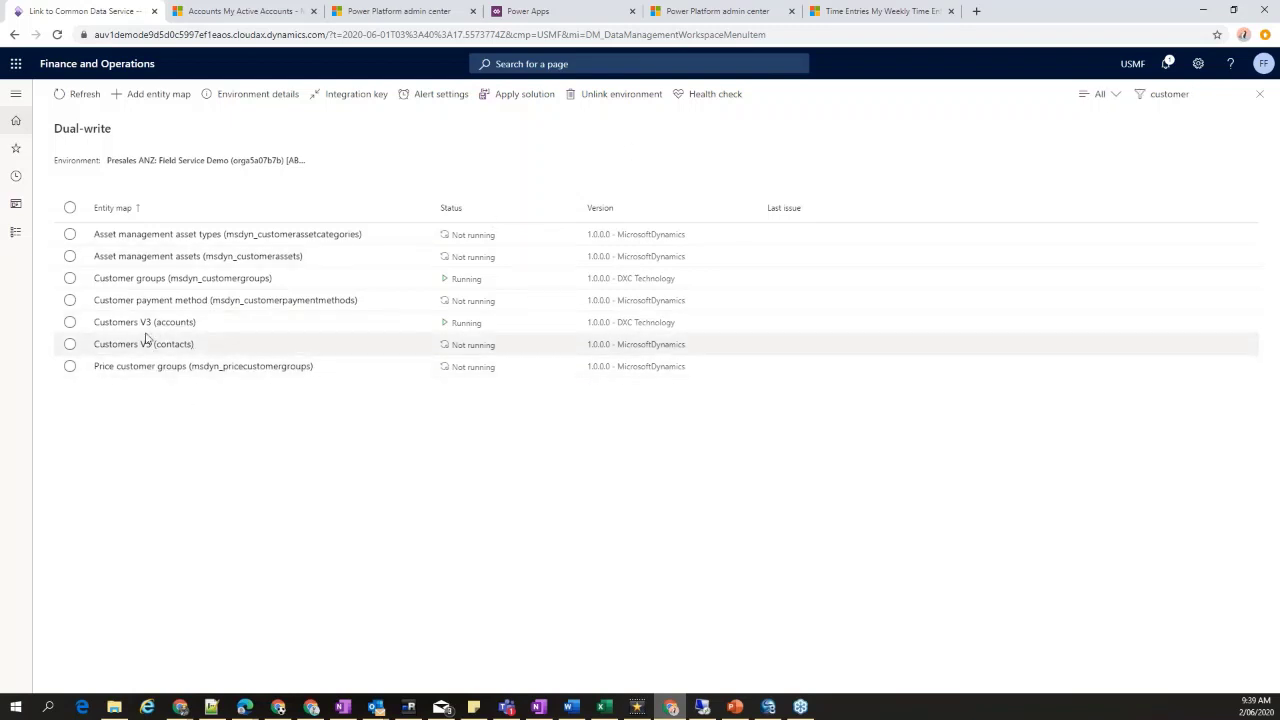
click(70, 323)
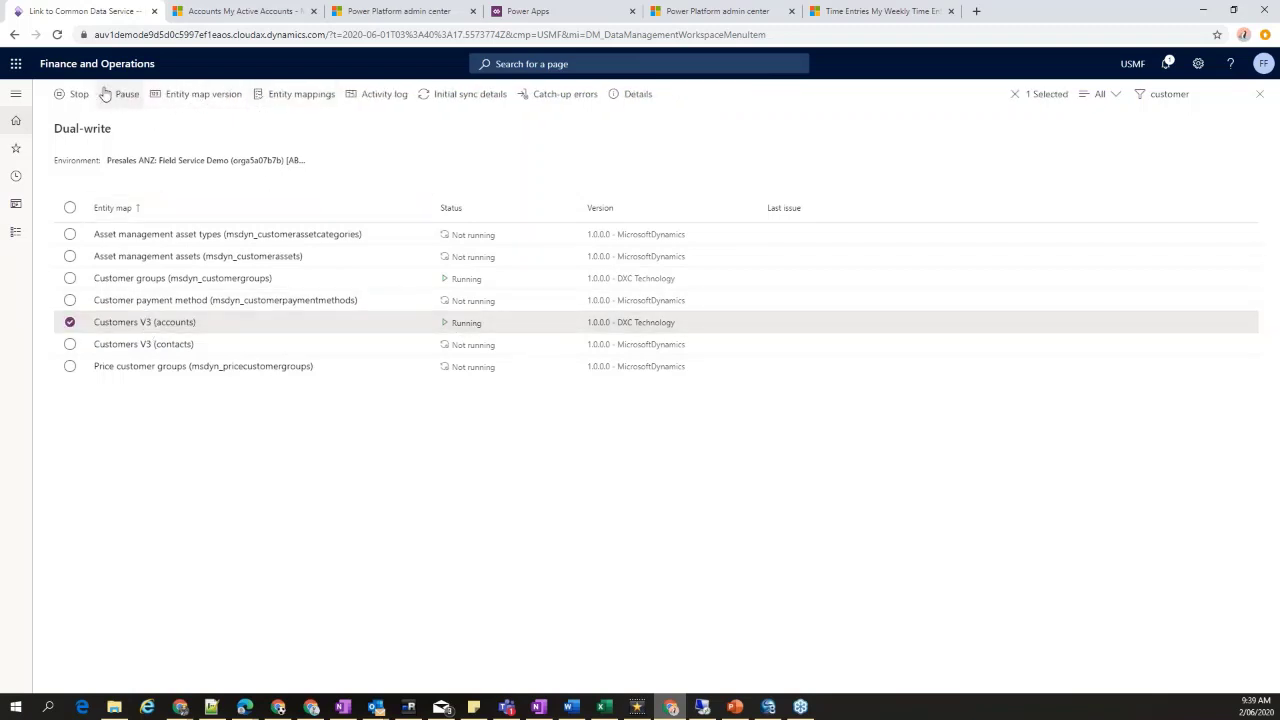
click(116, 323)
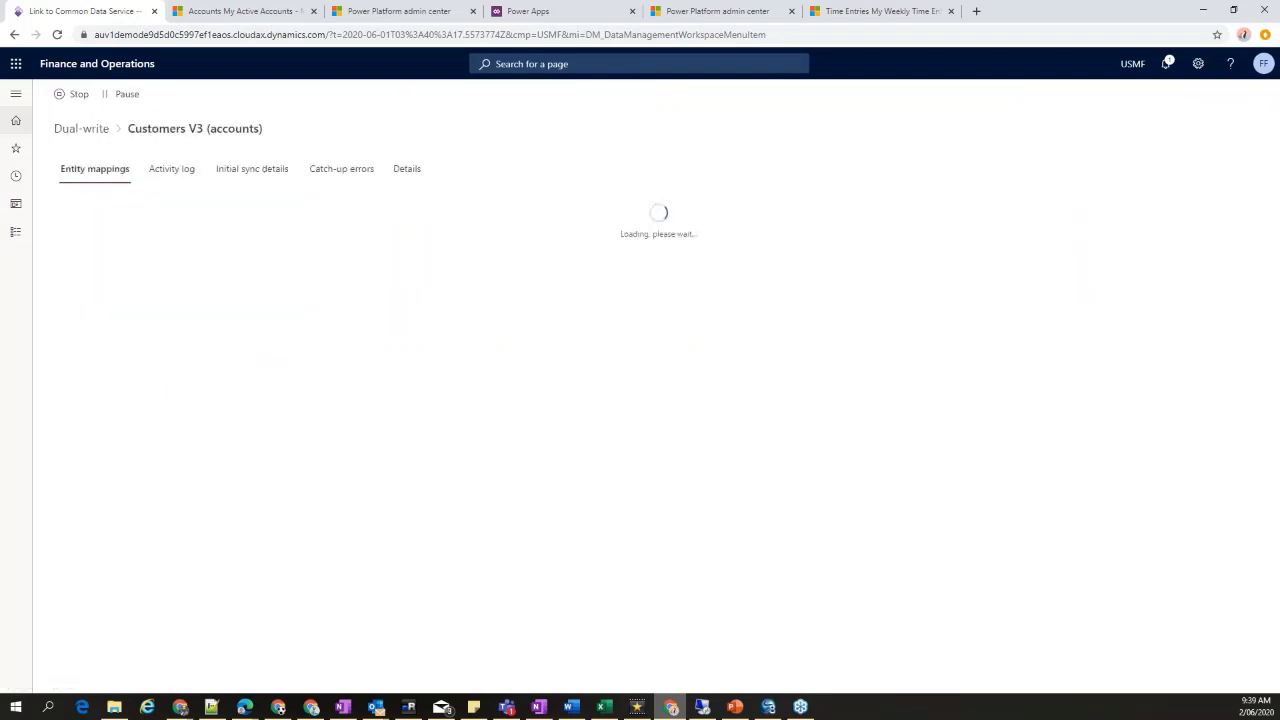
click(251, 170)
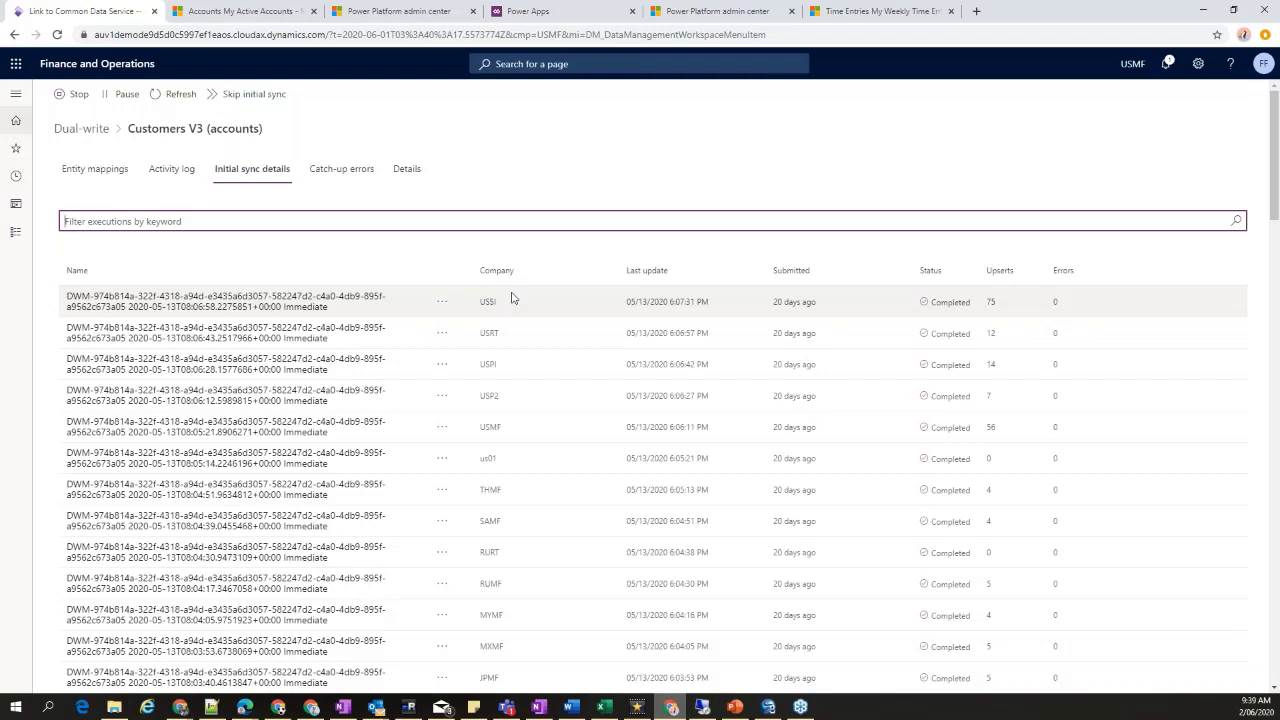
scroll(505, 320, down, 4)
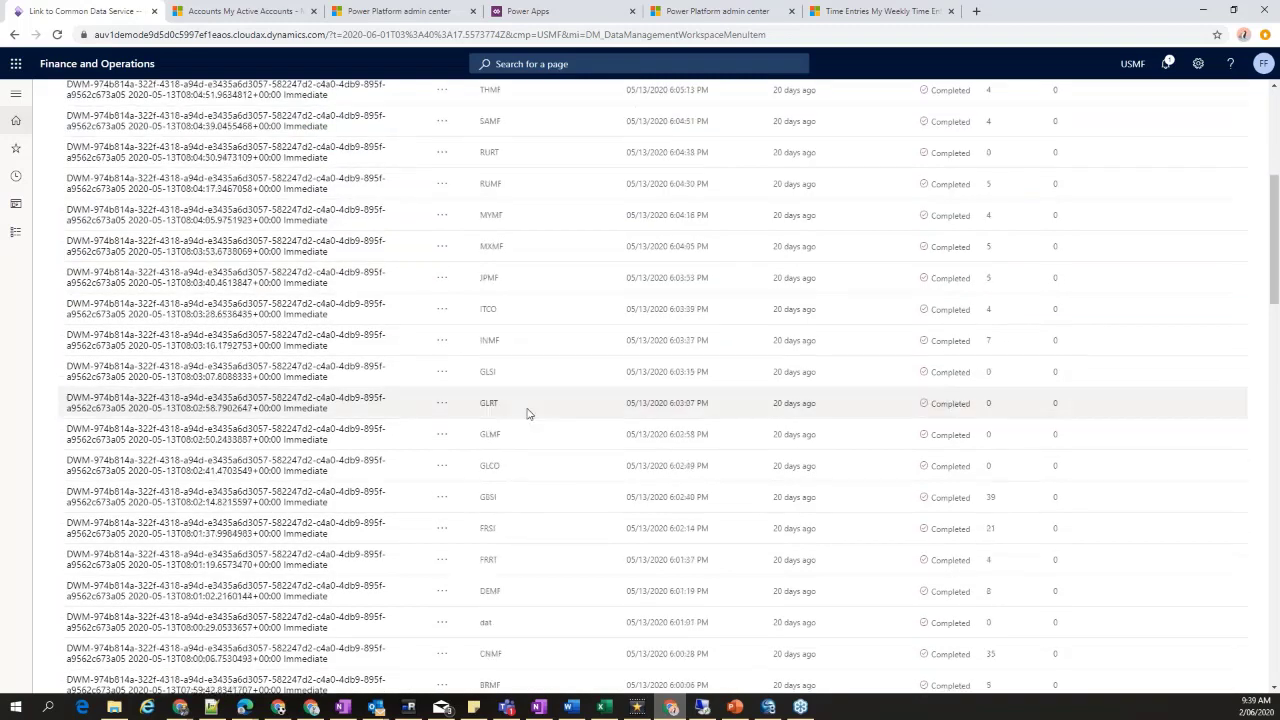
scroll(993, 309, up, 4)
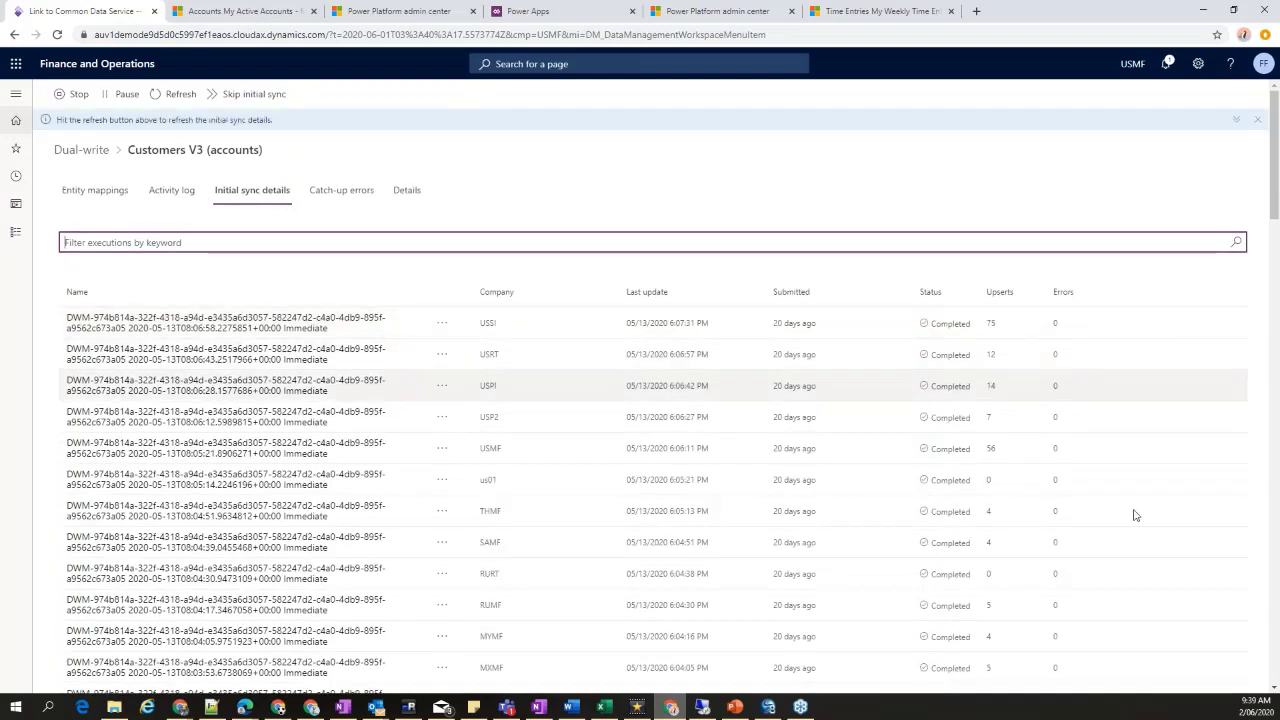
scroll(1133, 521, down, 15)
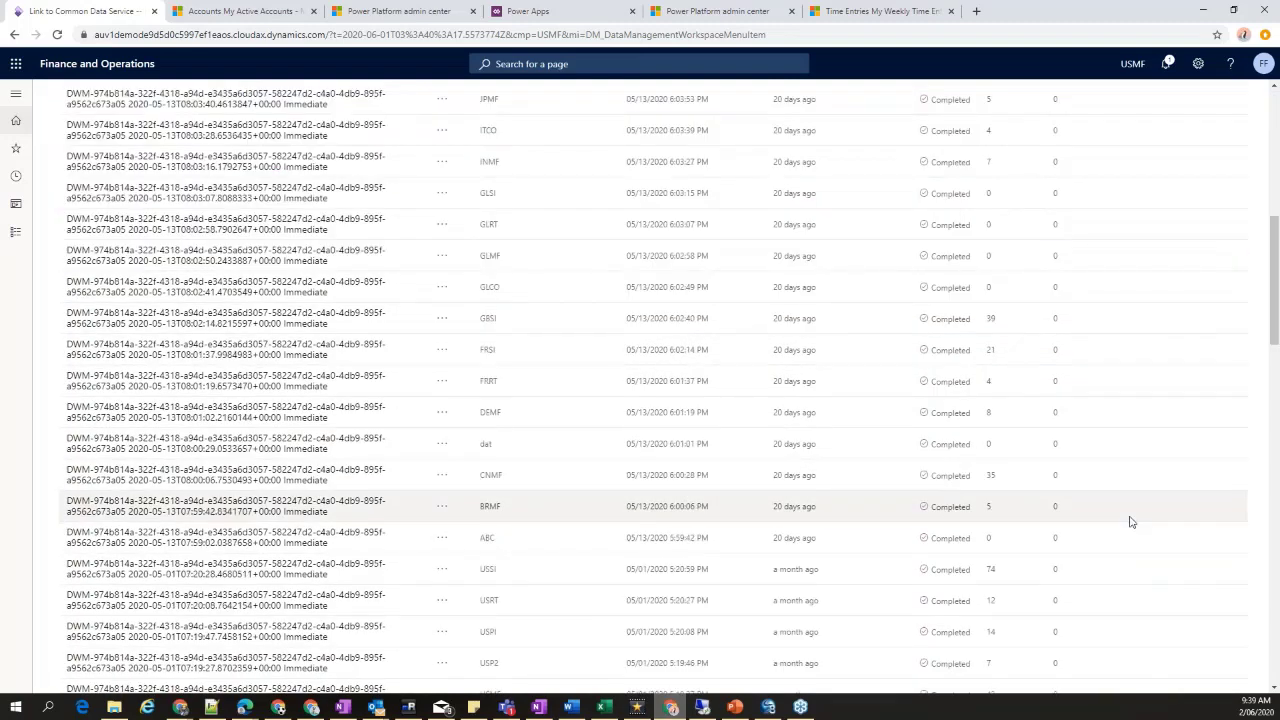
scroll(1131, 522, down, 10)
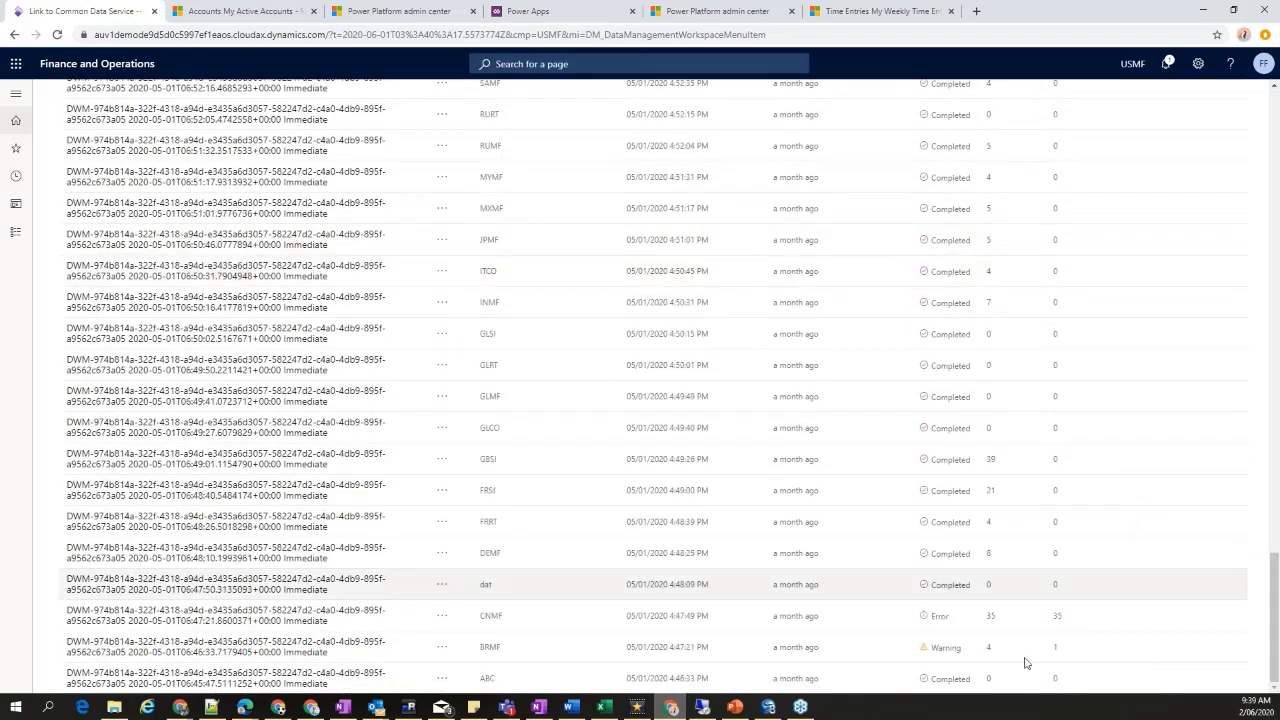
Open the CNMF initial sync execution with the Error status and check the error count of its AX-to-CRM task
click(657, 617)
click(325, 620)
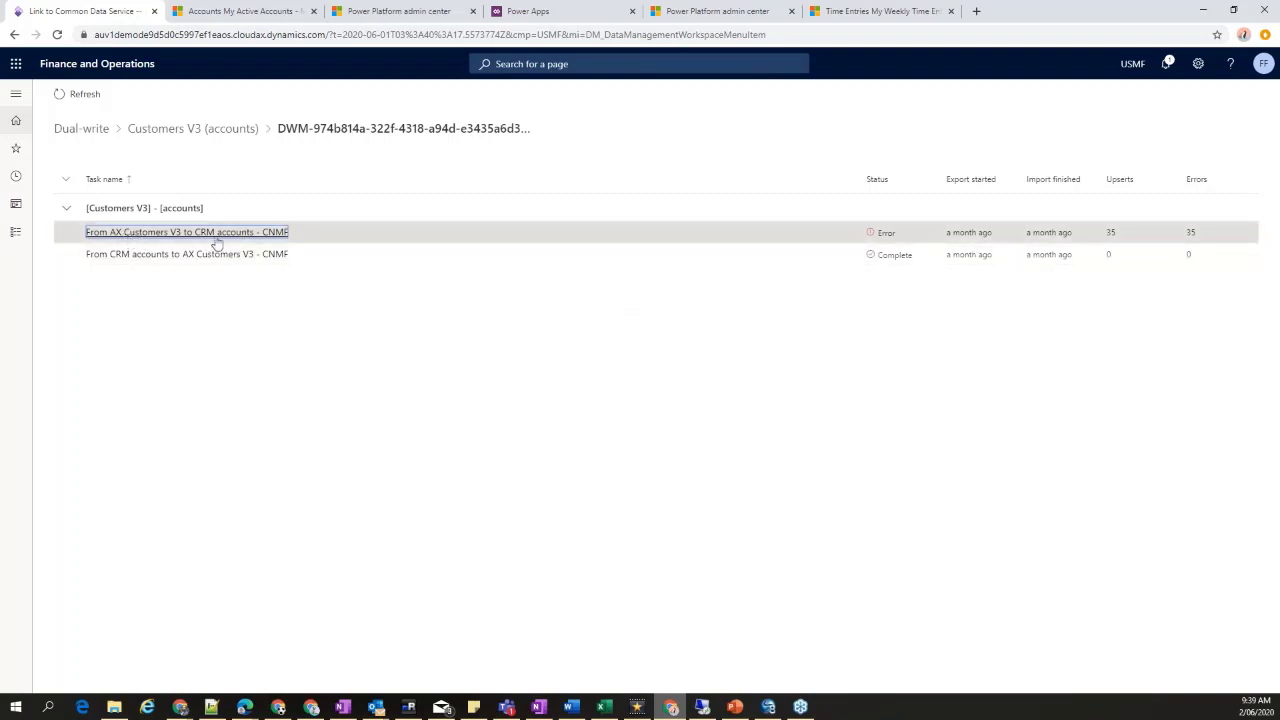
double_click(1190, 232)
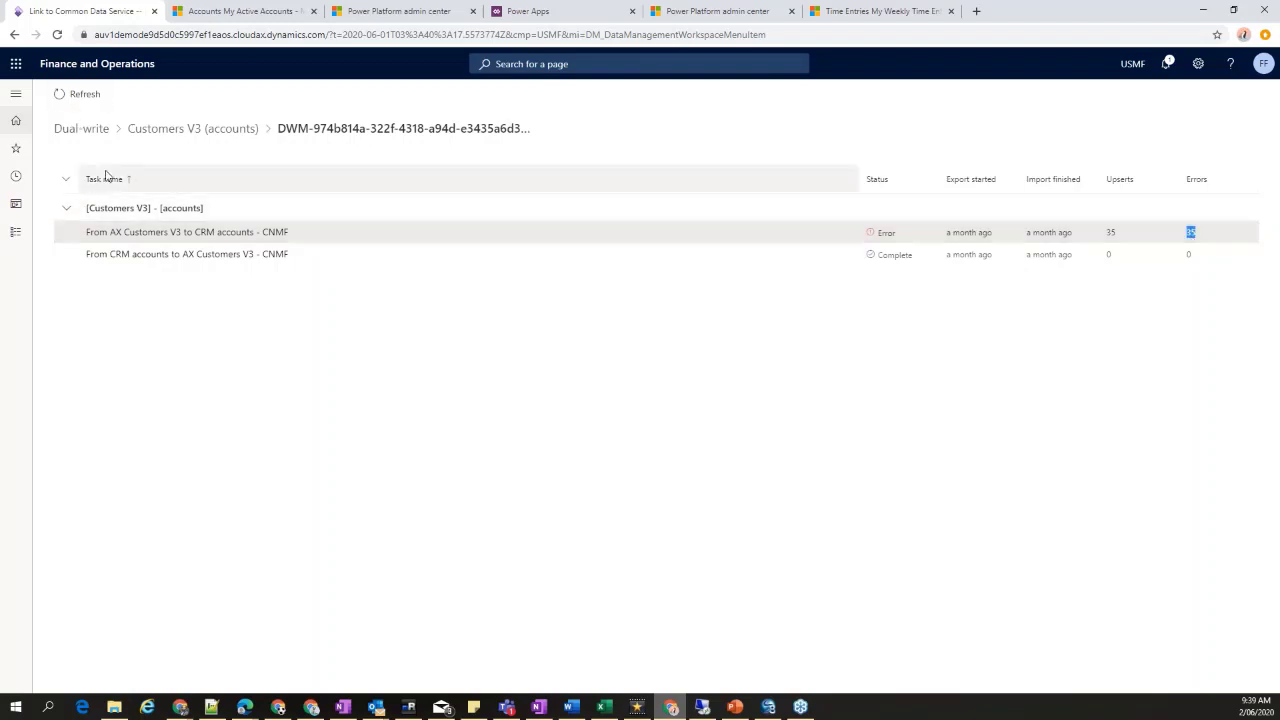
Go back to the Customers V3 (accounts) map, review its activity log and return to the dual-write entity map list
key(alt+Left)
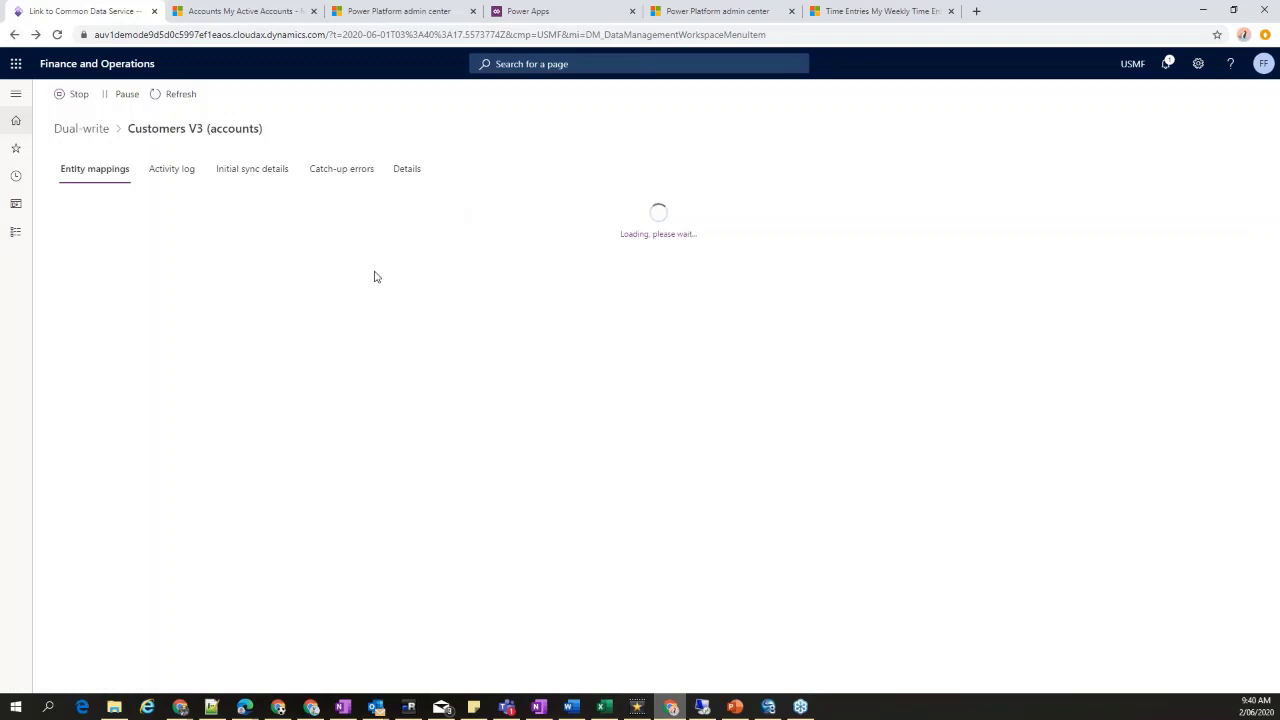
click(170, 171)
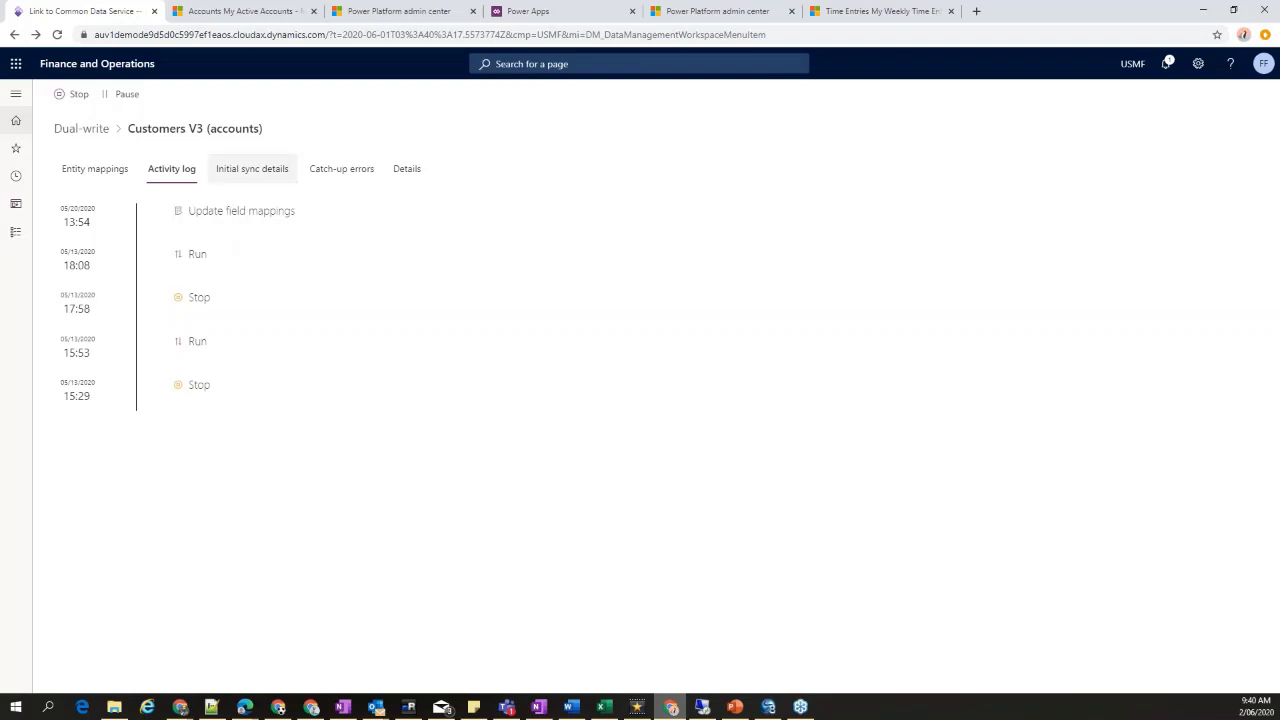
click(100, 129)
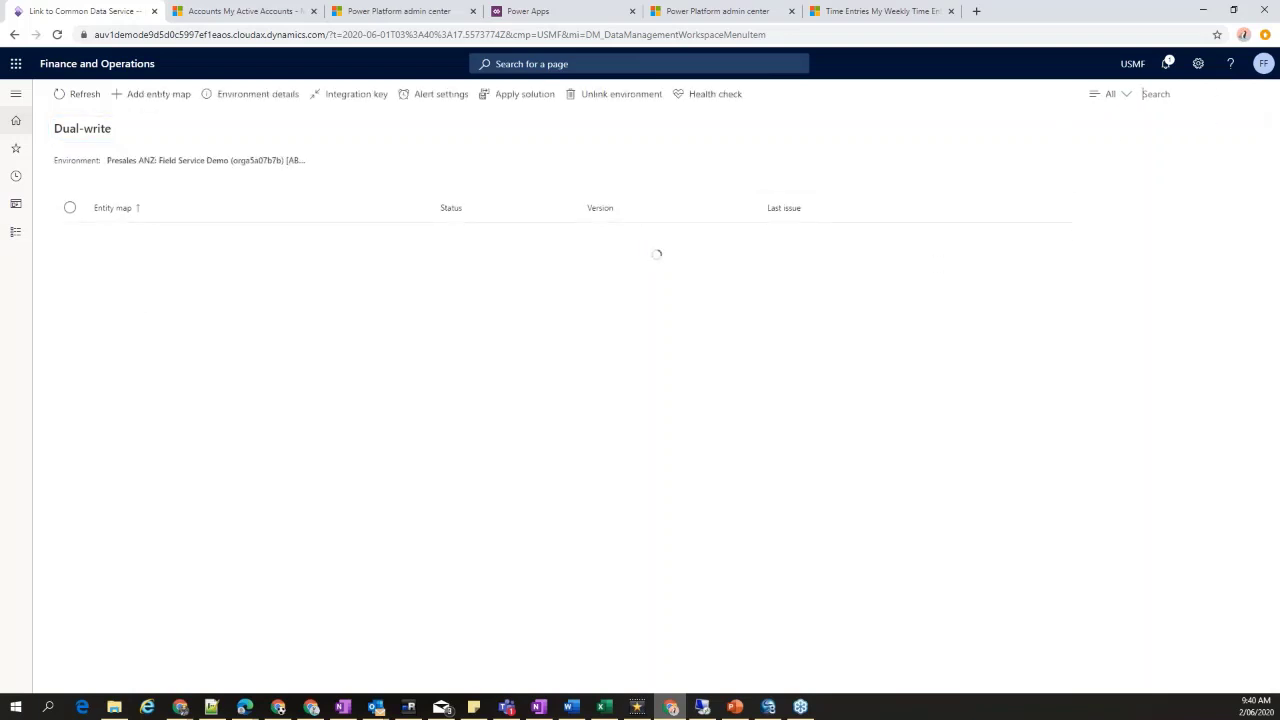
Filter the entity maps by "Customer" and open the field mappings of the Customers V3 (contacts) map
text(Customer)
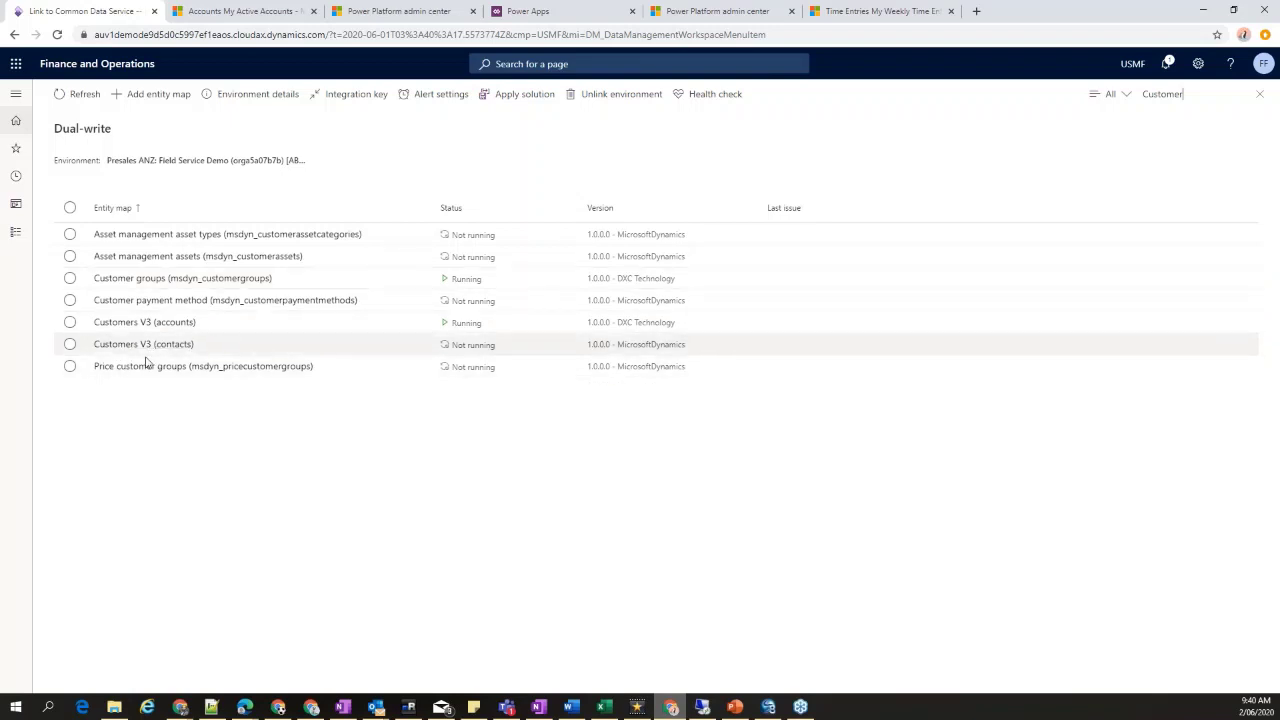
click(70, 344)
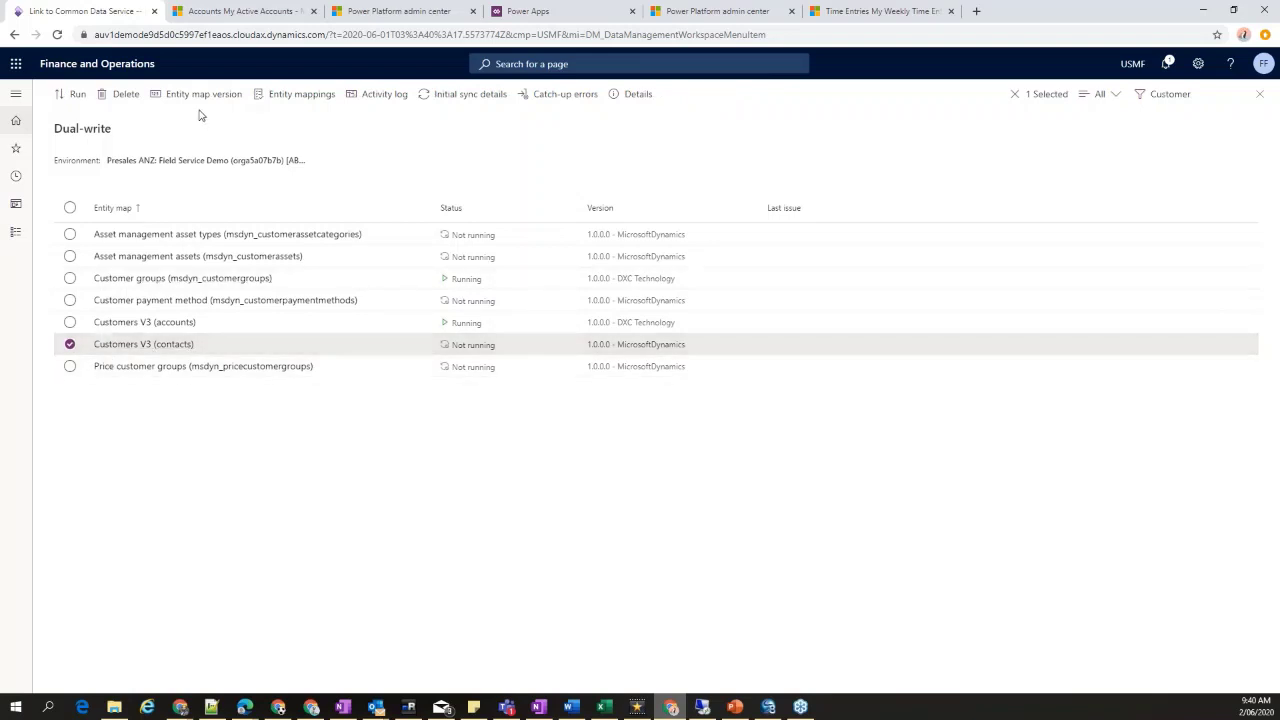
click(152, 346)
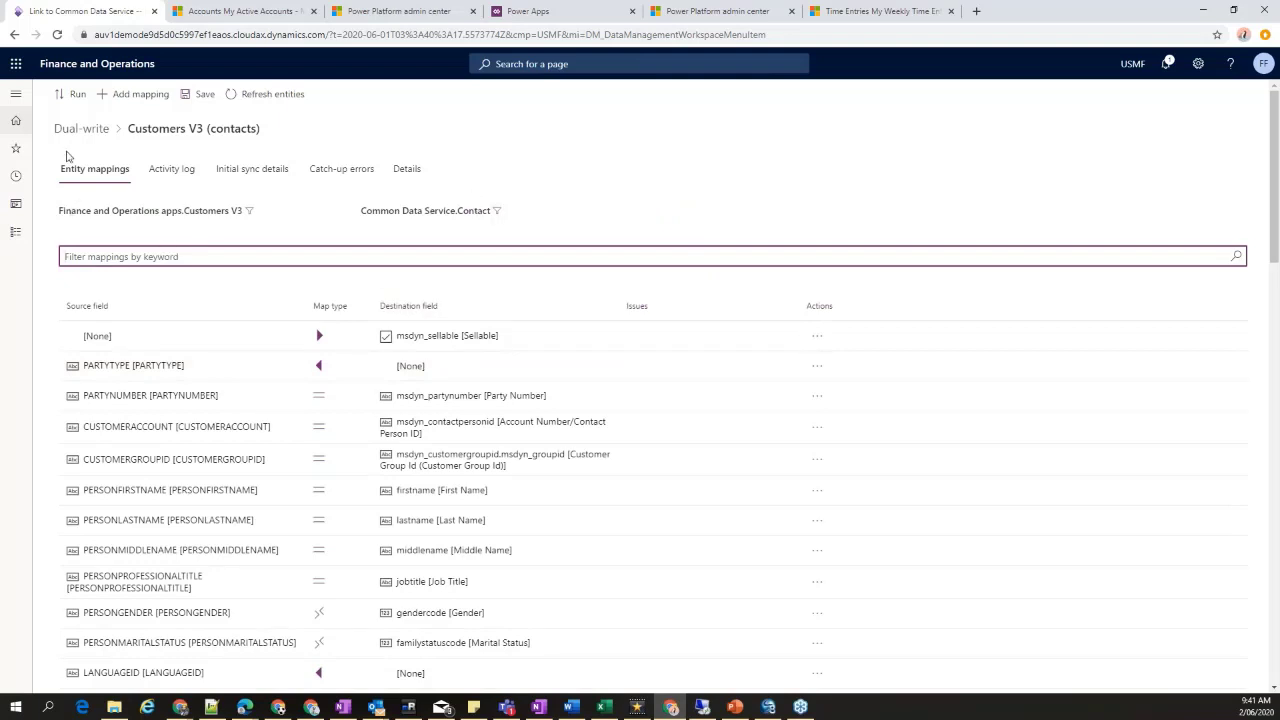
Open the Finance and Operations source filter query of the Customers V3 (contacts) map and highlight its PartyType condition
click(249, 211)
click(502, 347)
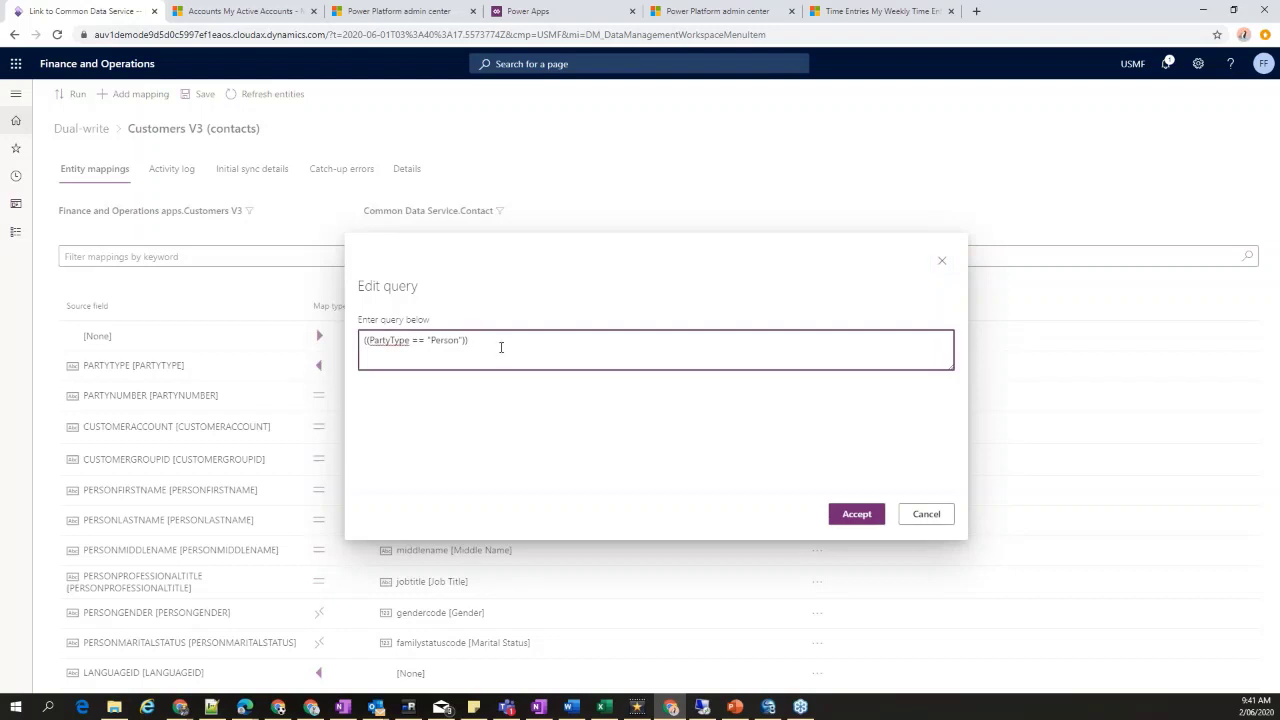
drag(501, 347, 364, 342)
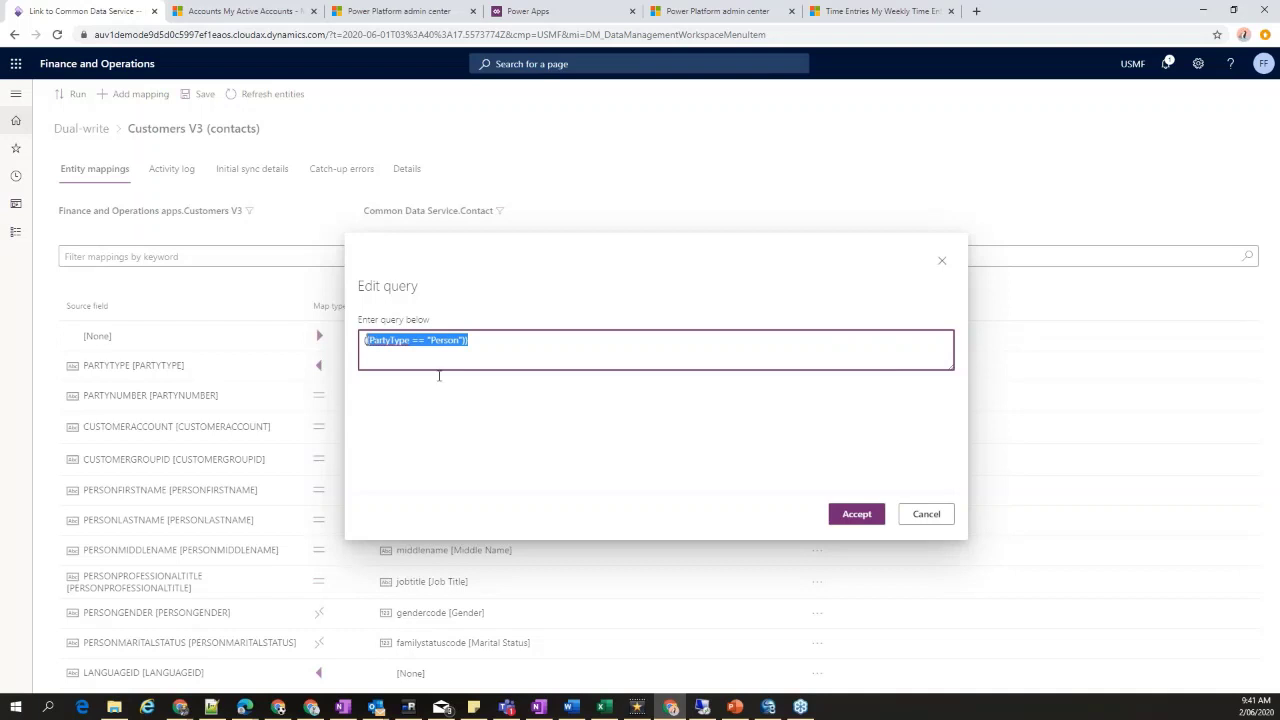
Duplicate the dual-write browser tab and switch to the copy, leaving the filter query open in the original
right_click(113, 12)
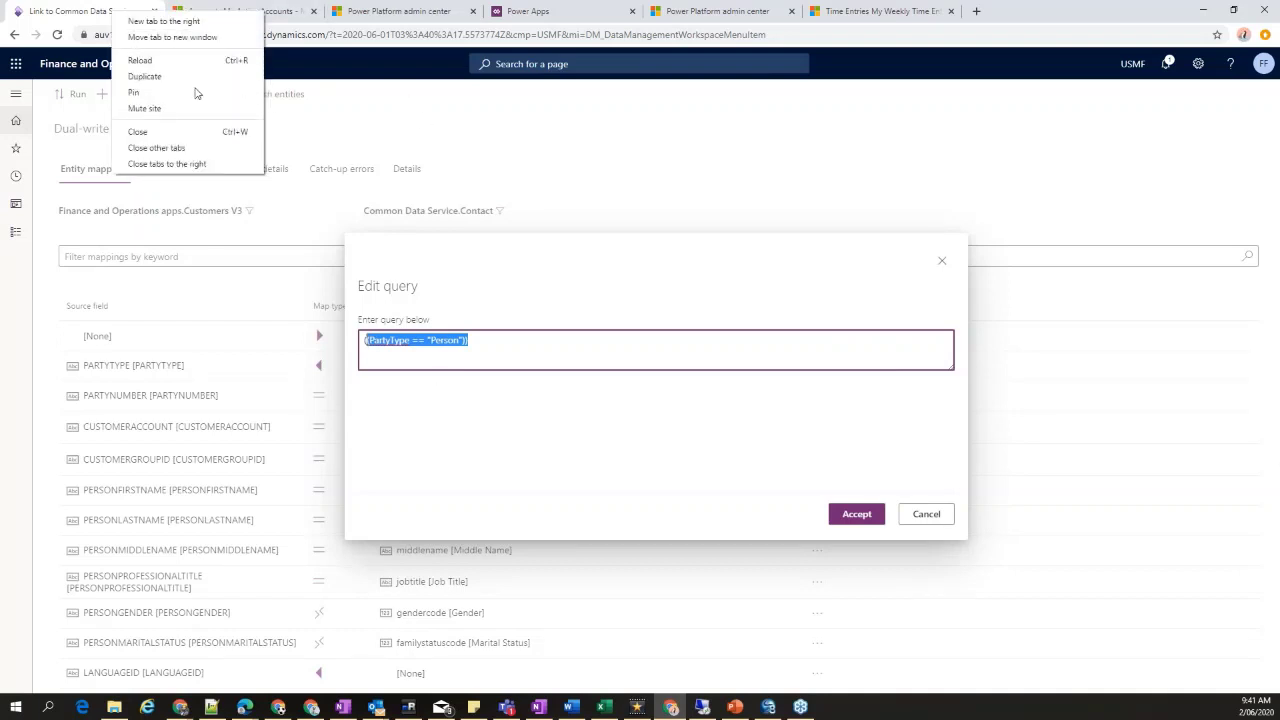
click(174, 81)
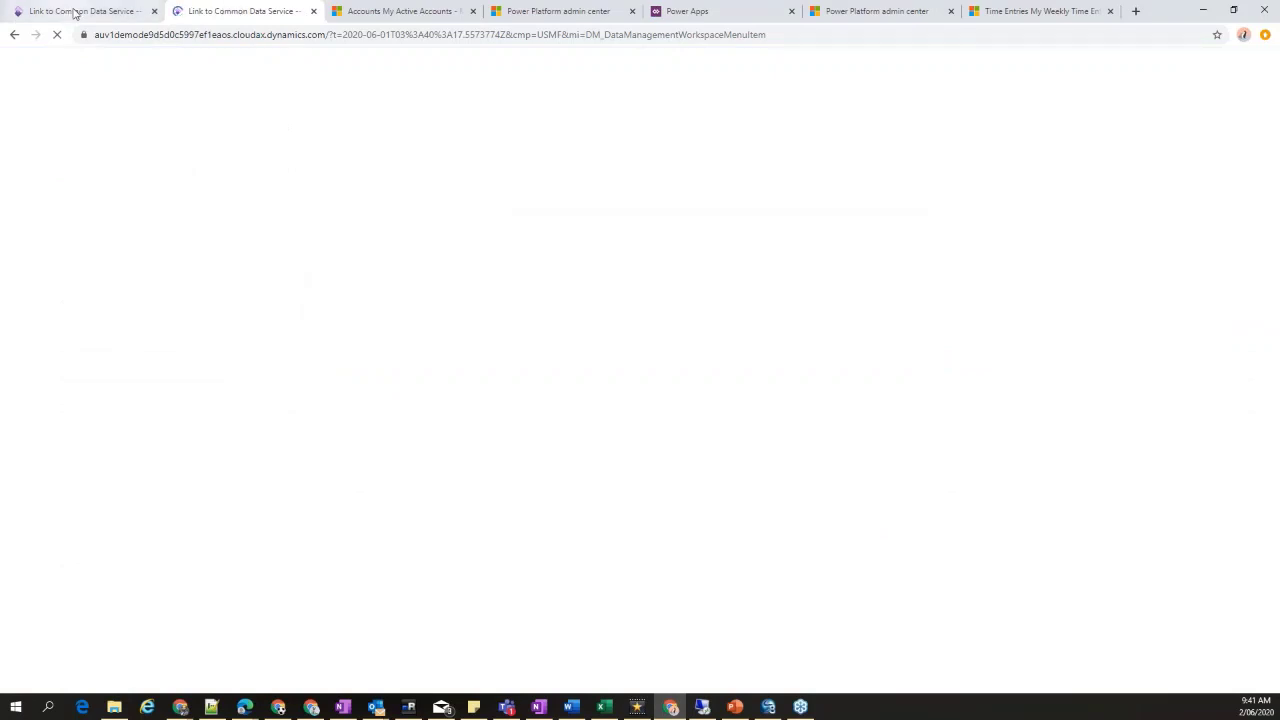
click(75, 12)
click(509, 346)
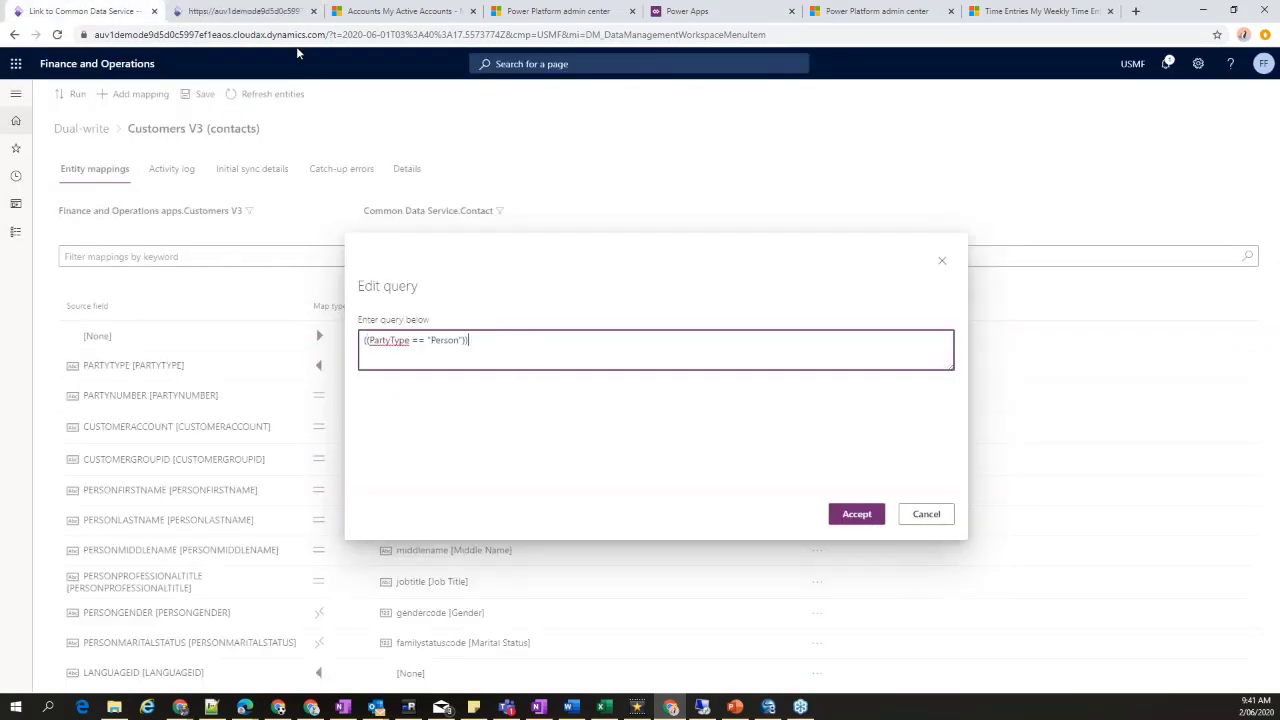
click(245, 11)
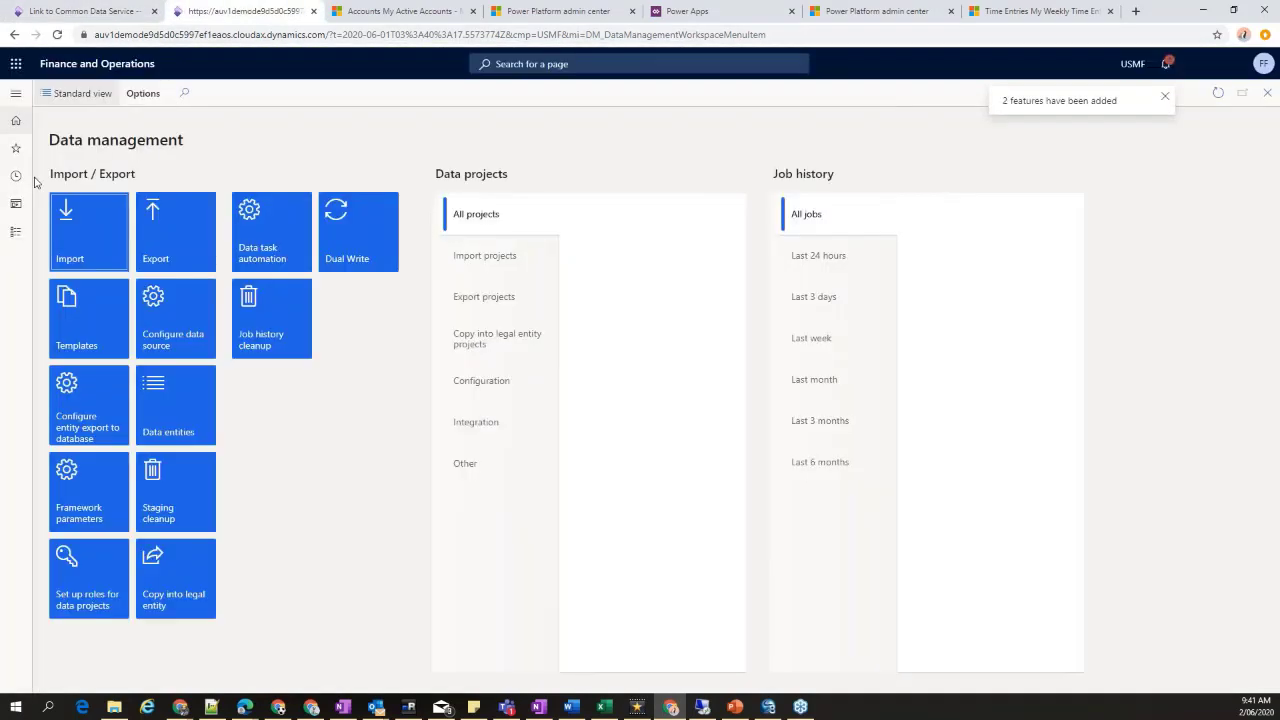
Open the All customers list in the Accounts receivable module and start creating a new customer
click(15, 231)
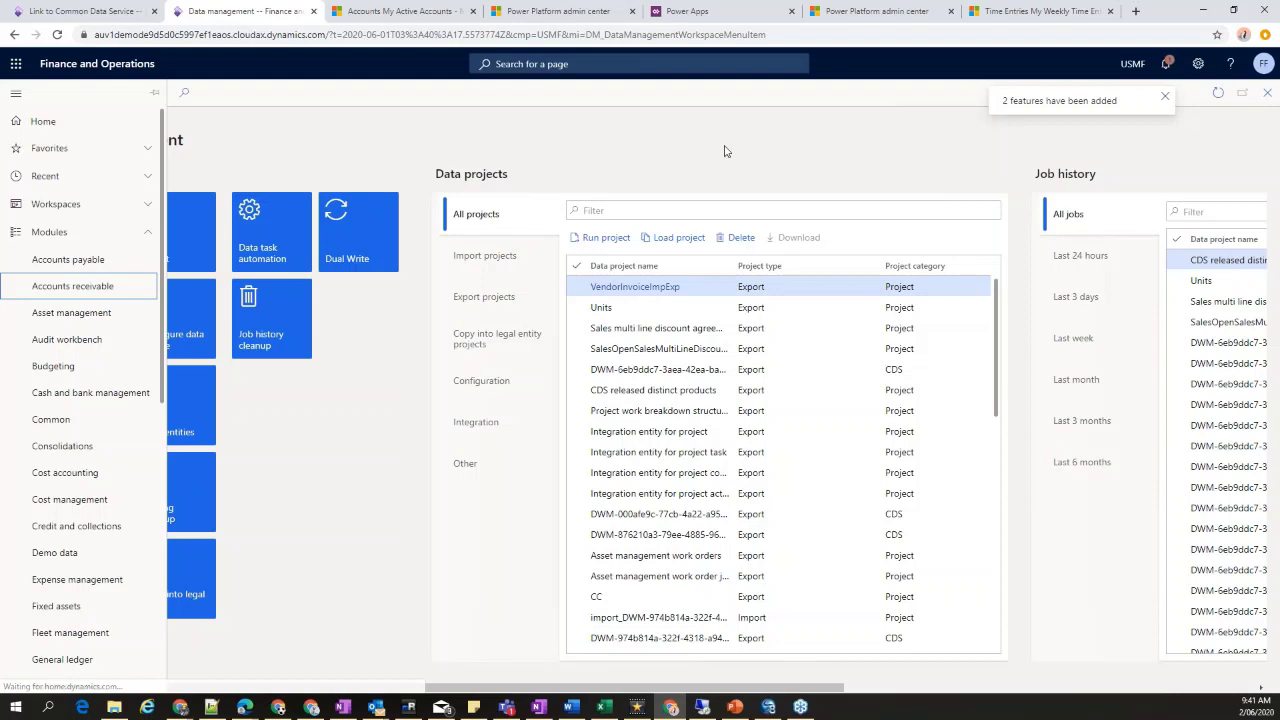
click(215, 210)
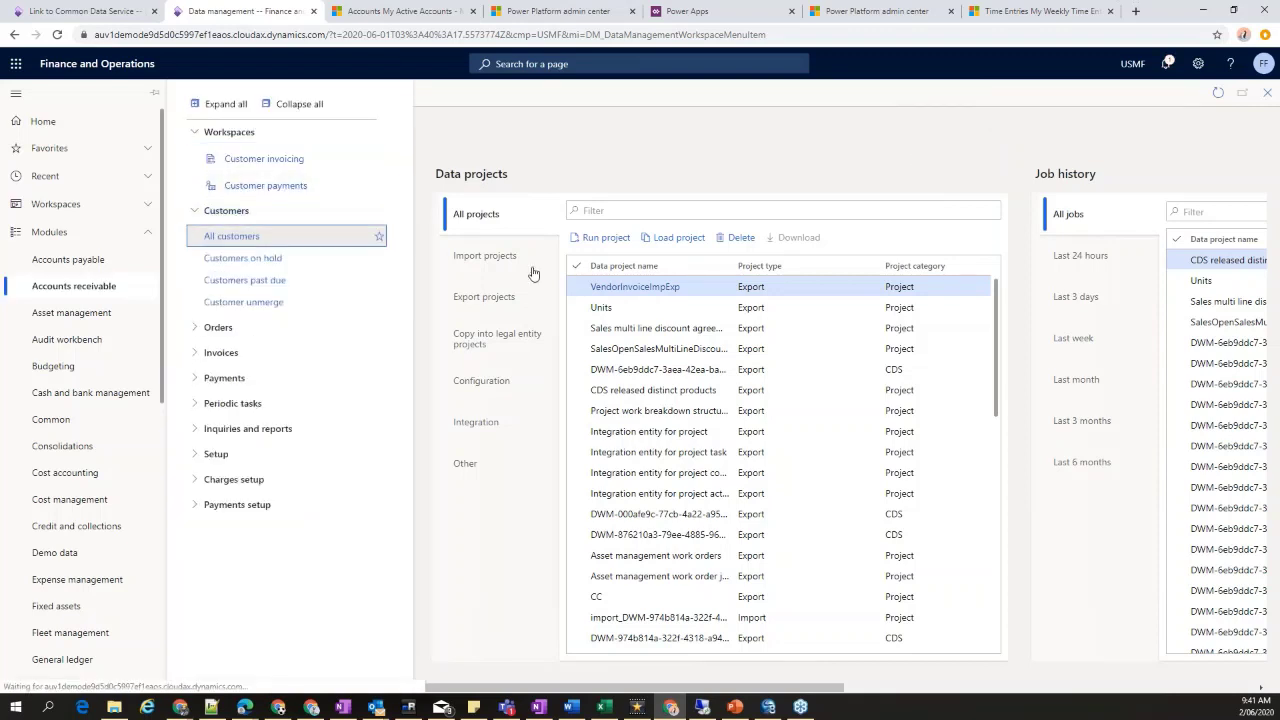
click(533, 273)
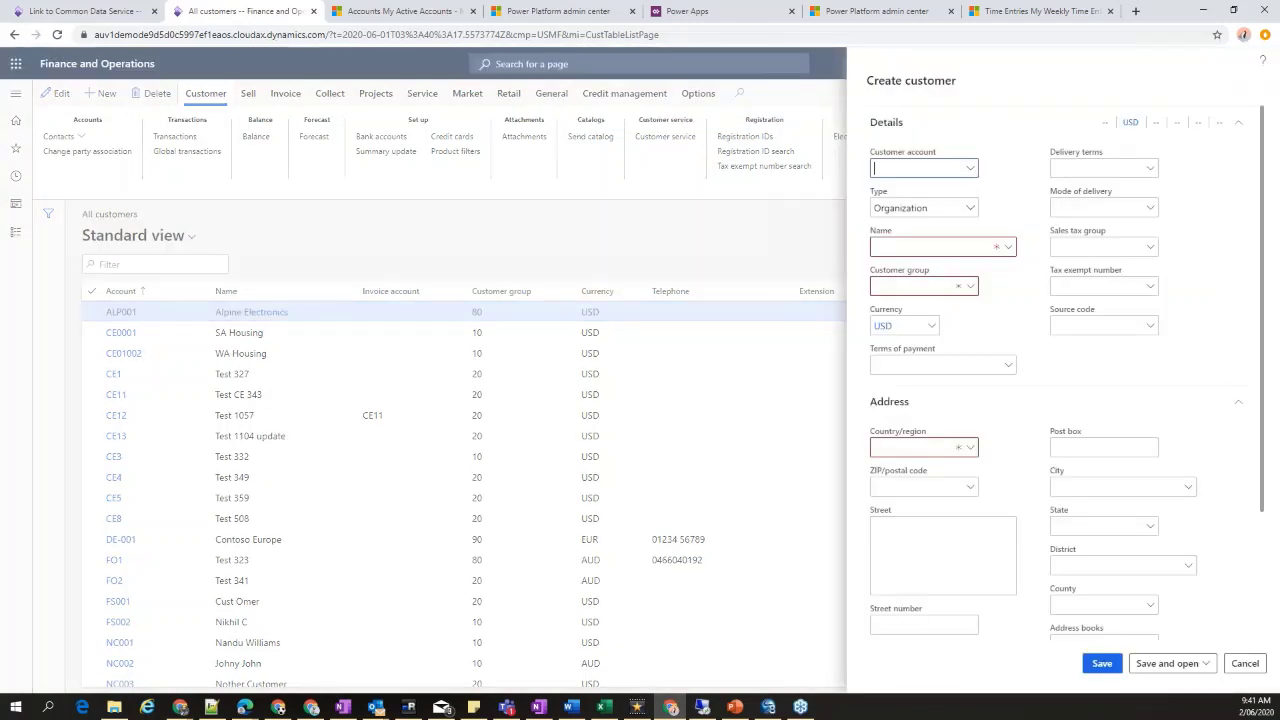
Show the Type options on the new customer form and compare them with the PartyType condition in the contacts map's filter query
click(969, 207)
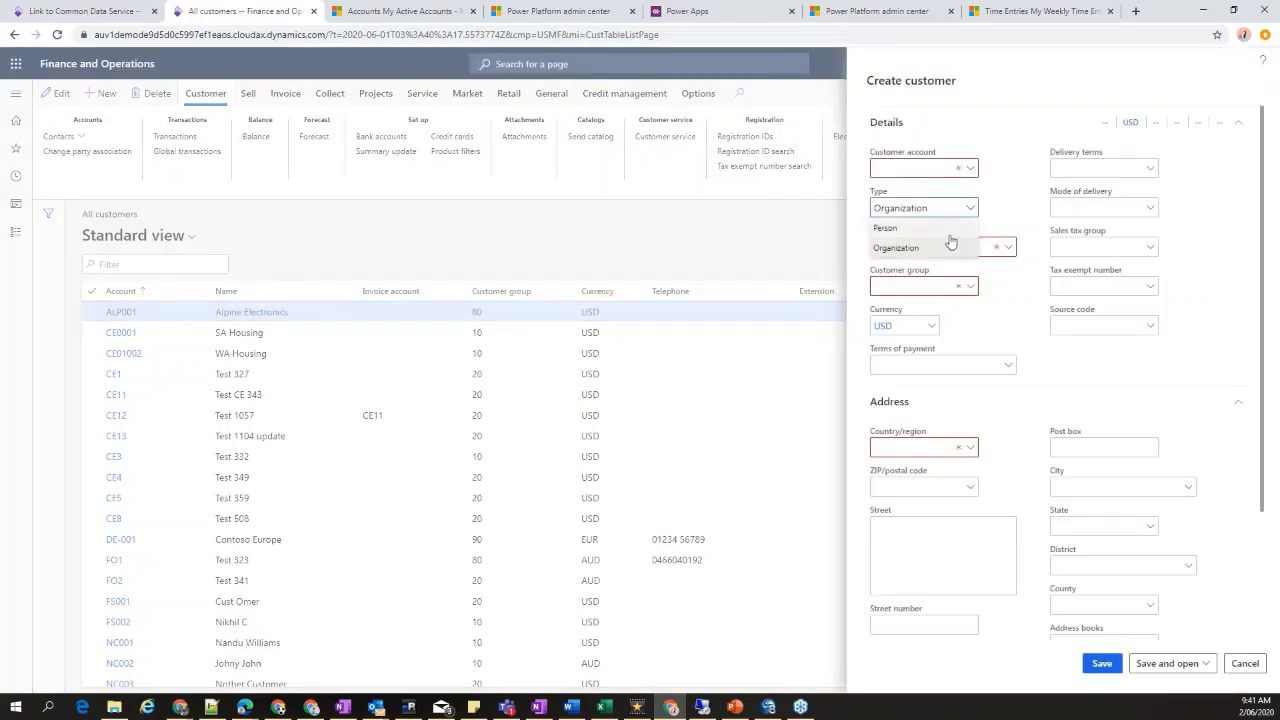
key(p)
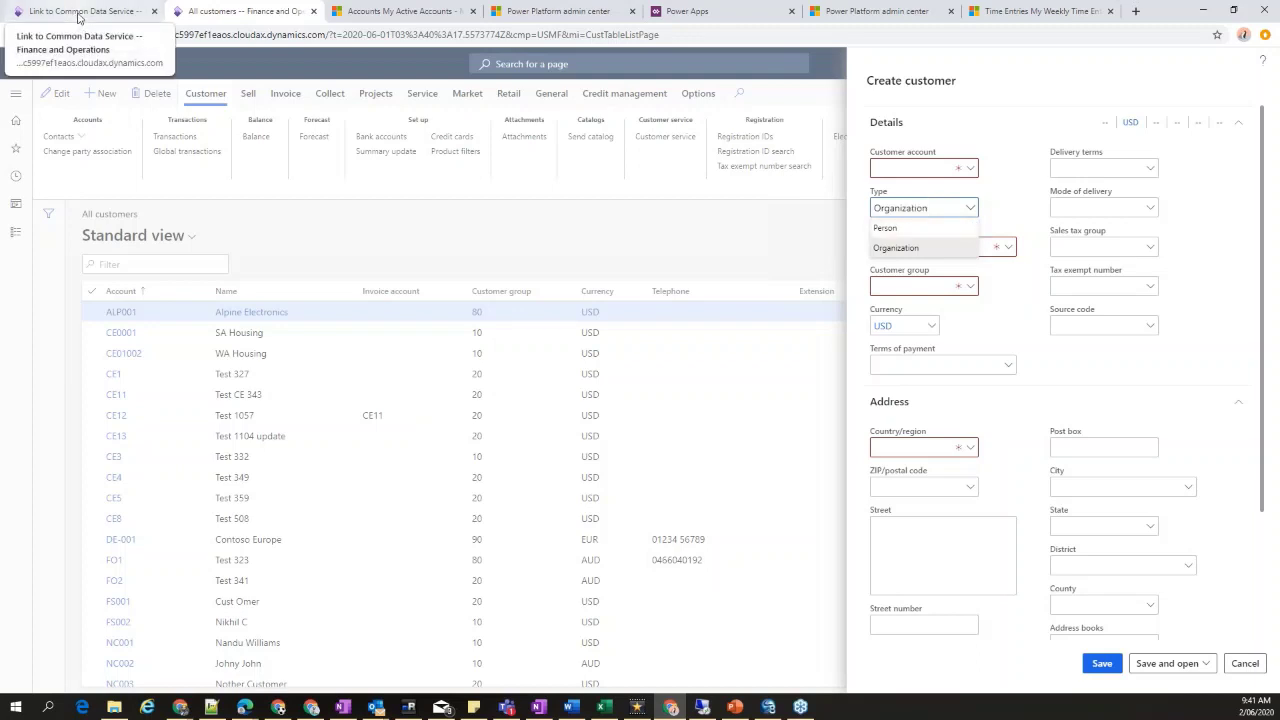
key(ctrl+Page_Up)
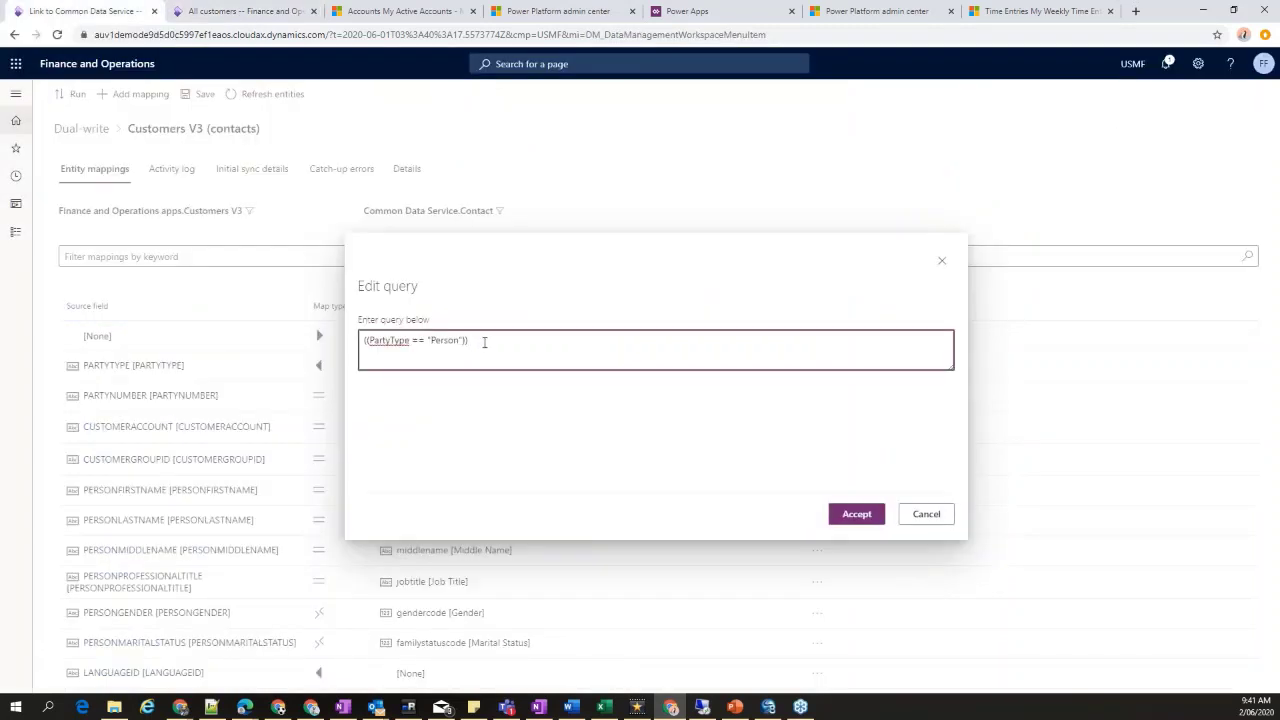
drag(466, 340, 362, 340)
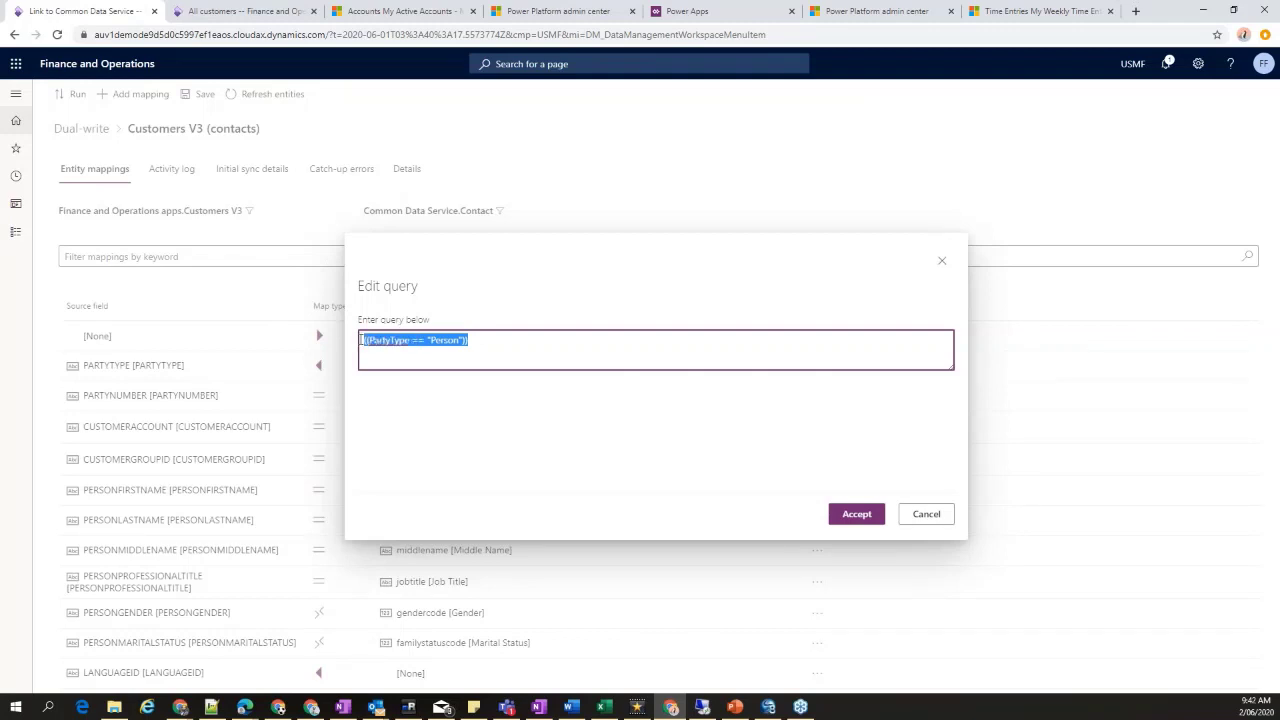
Return to the new customer form, review the Person and Organization types again and cancel the customer creation
click(960, 209)
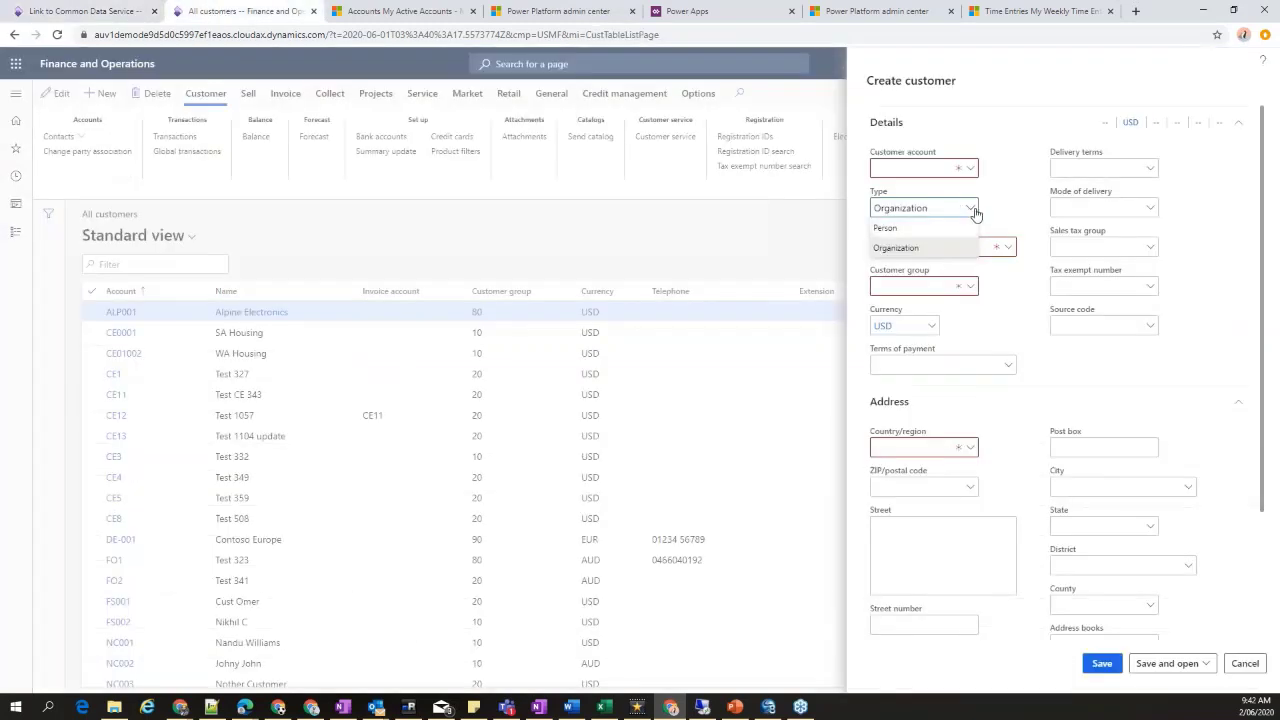
click(977, 209)
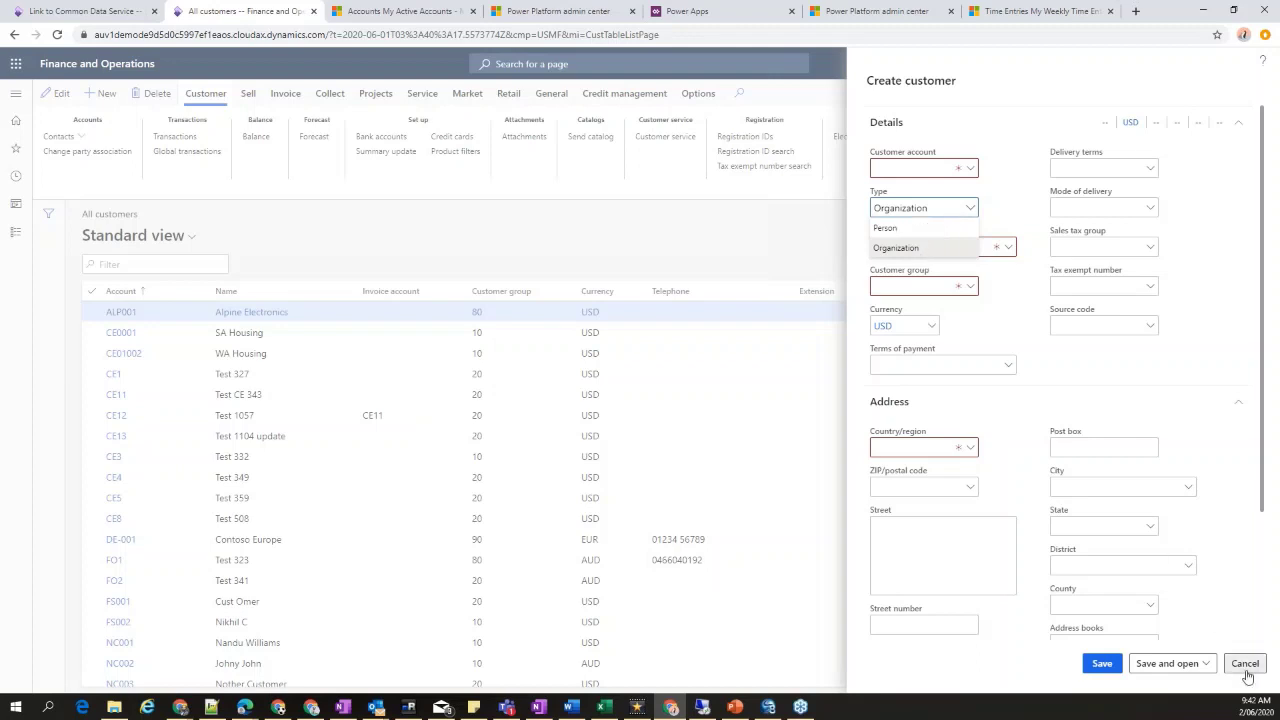
click(1278, 617)
click(1245, 663)
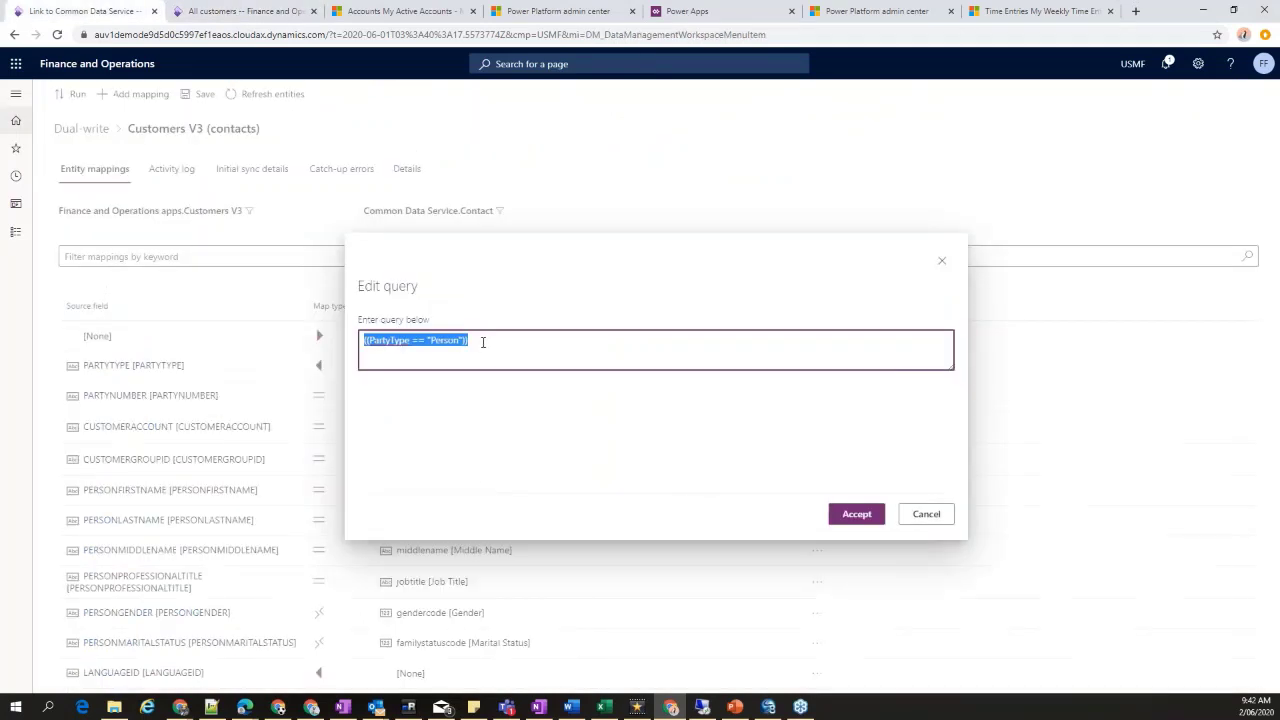
Highlight the PartyType condition again in the Customers V3 (contacts) filter query and close the query without saving changes
click(480, 340)
drag(480, 340, 342, 354)
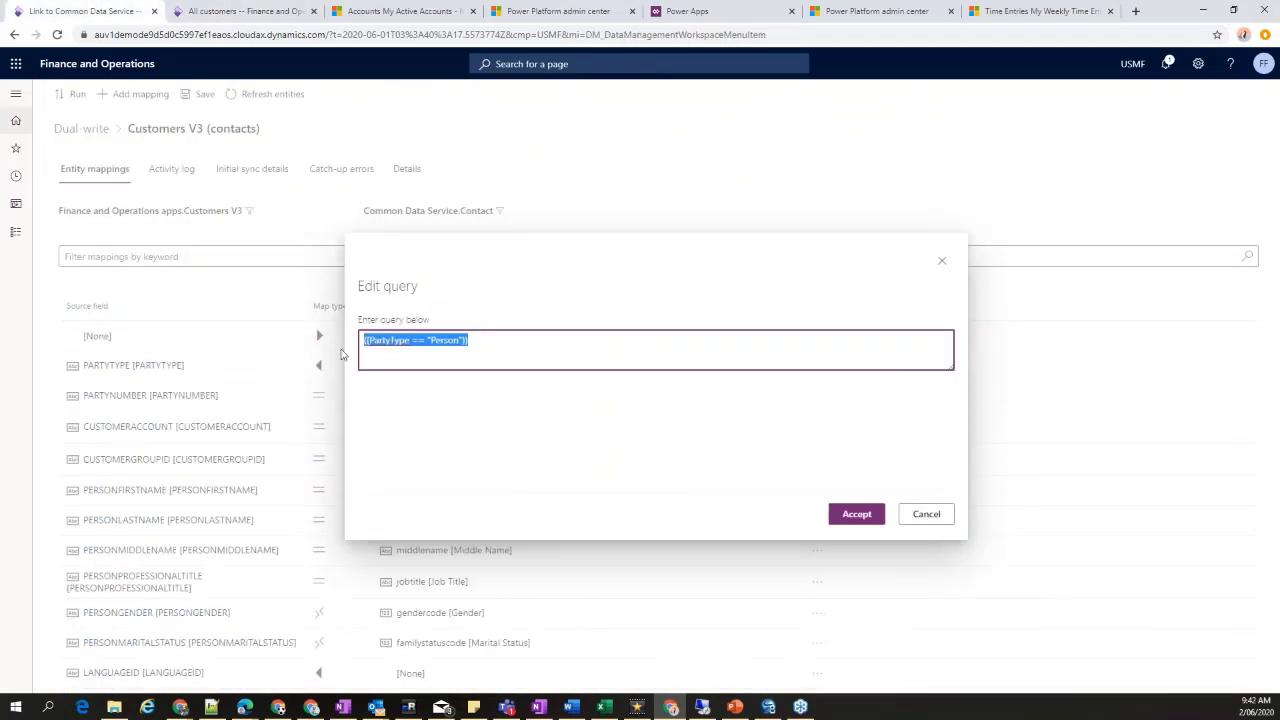
click(502, 349)
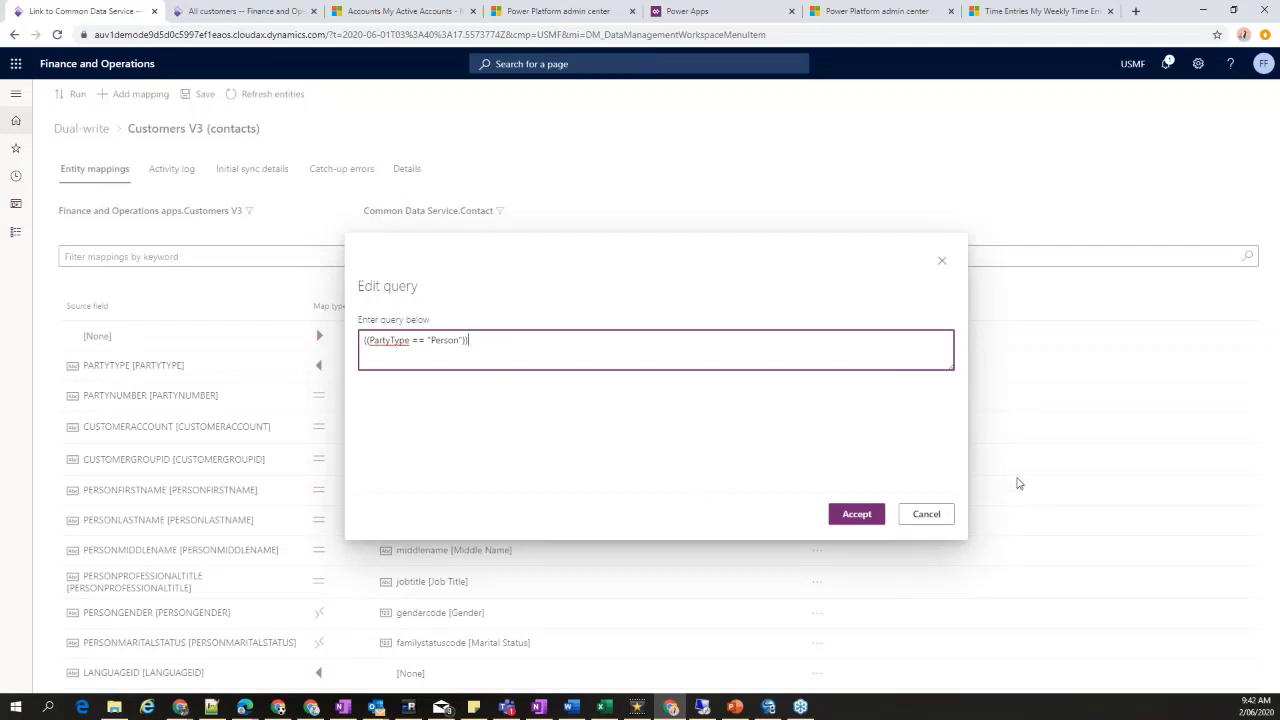
click(928, 515)
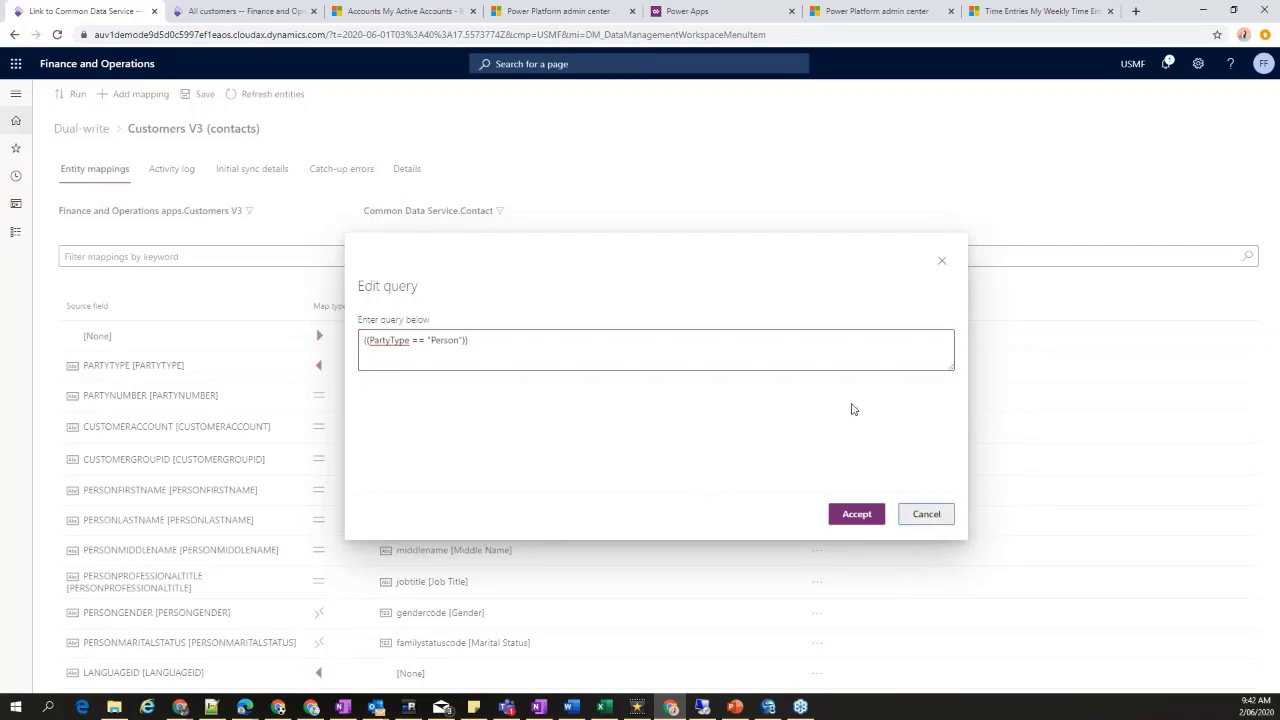
Reopen the Finance and Operations Customers V3 filter query, highlight its PartyType expression and close the query without changes
click(249, 214)
drag(488, 343, 362, 340)
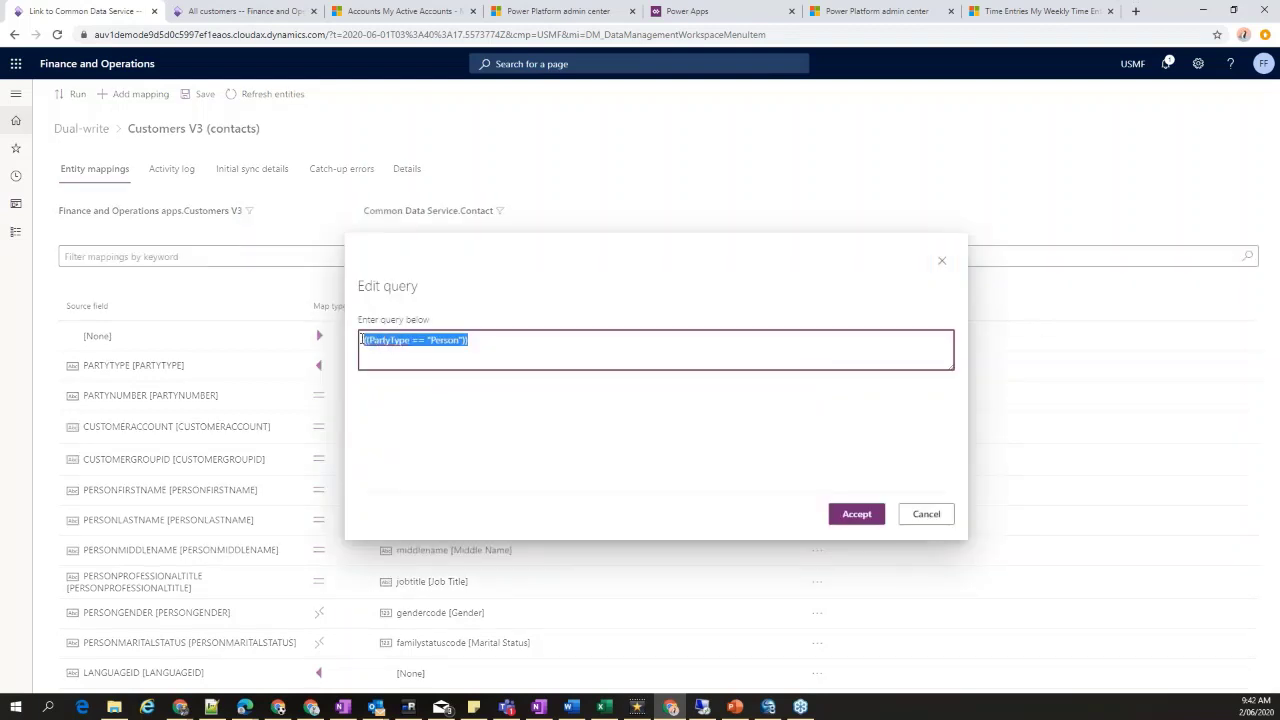
click(502, 350)
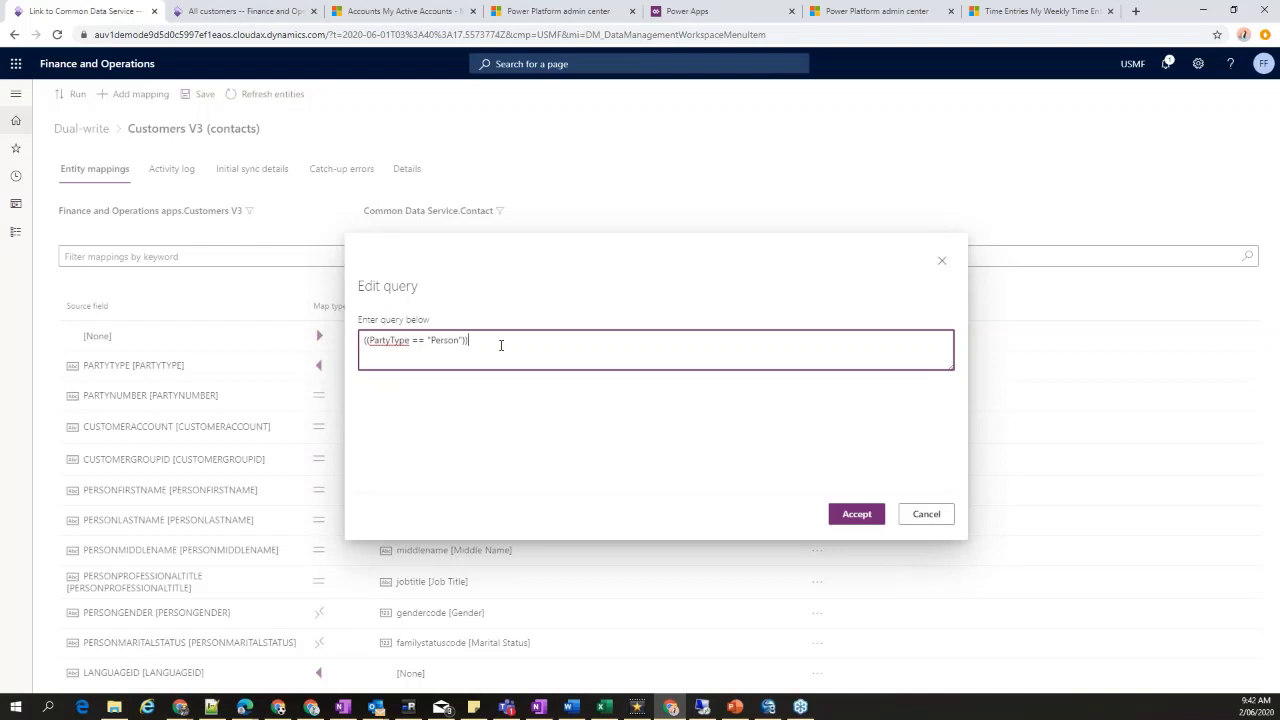
drag(508, 343, 365, 342)
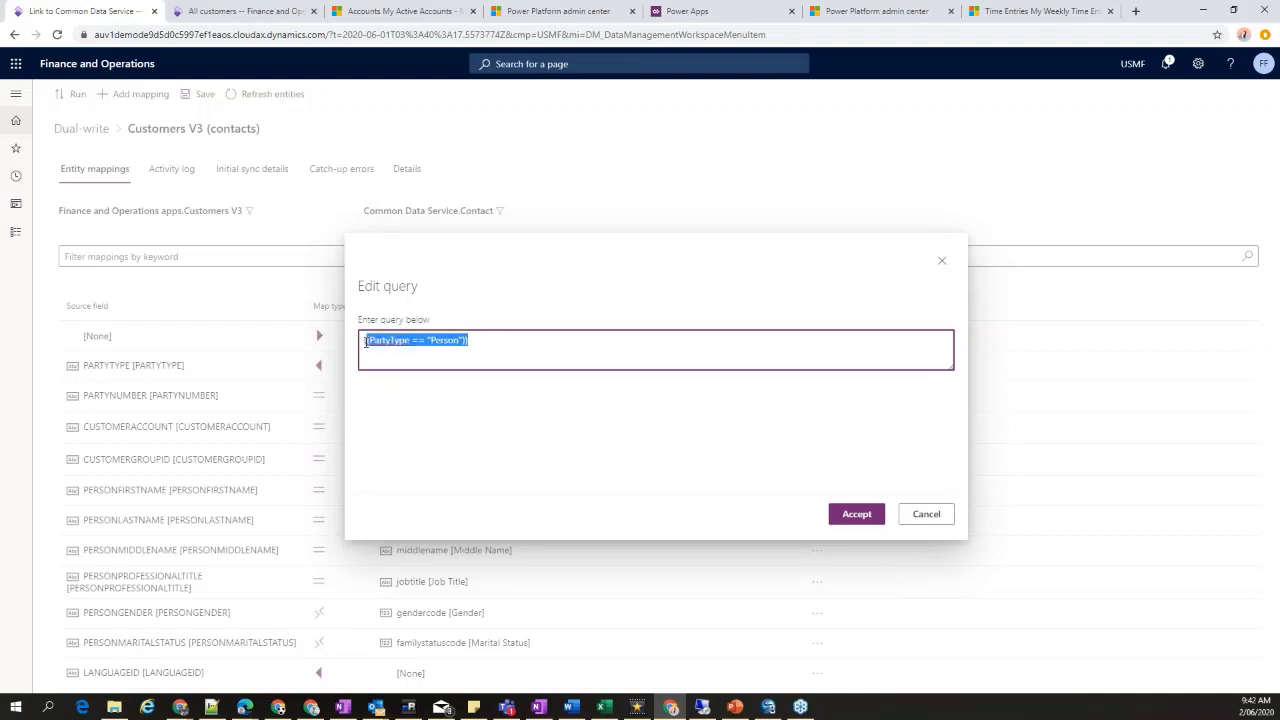
click(494, 349)
click(662, 318)
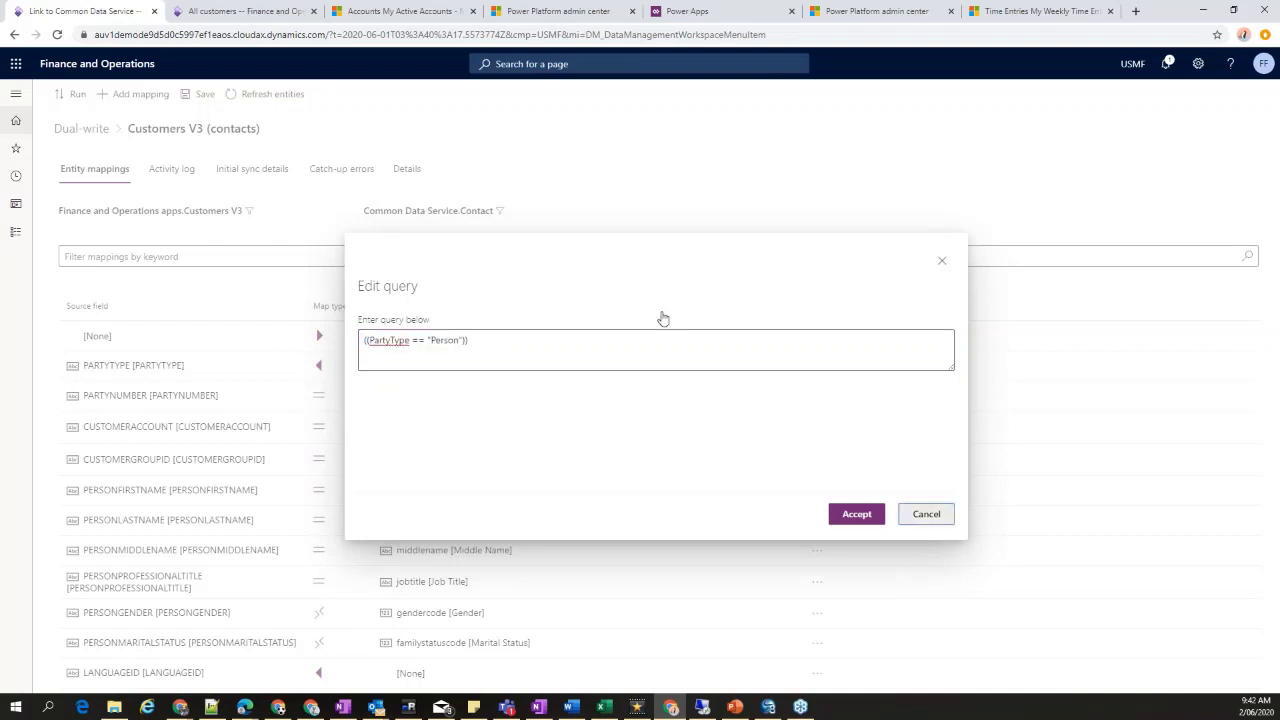
key(Escape)
Examine the filter query on the Common Data Service Contact side, highlighting the whole expression, and cancel without changes
click(500, 211)
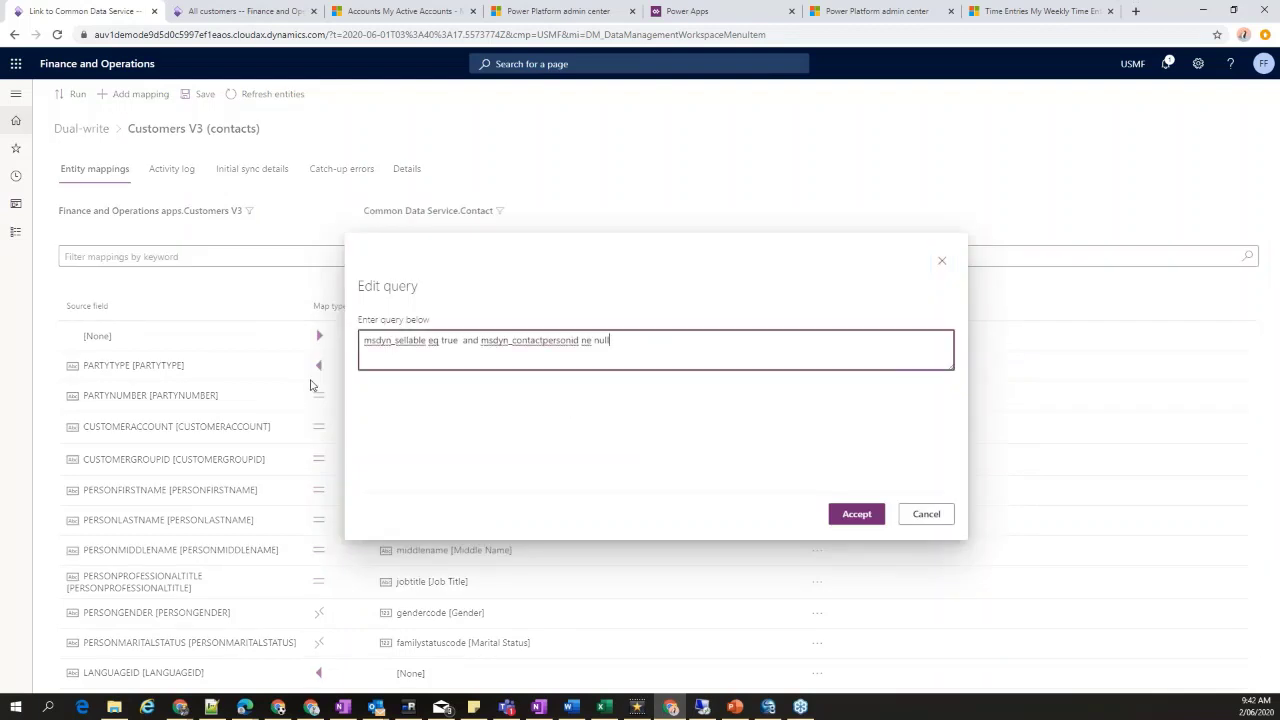
drag(635, 345, 364, 342)
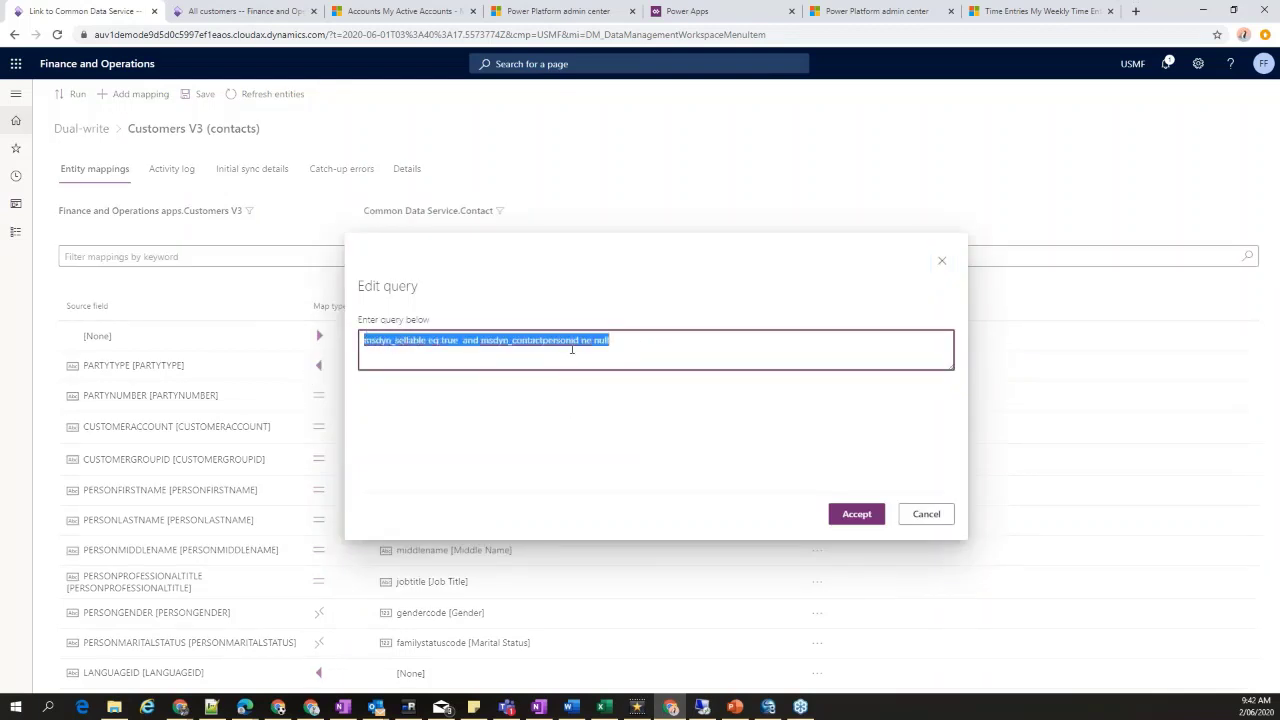
click(658, 347)
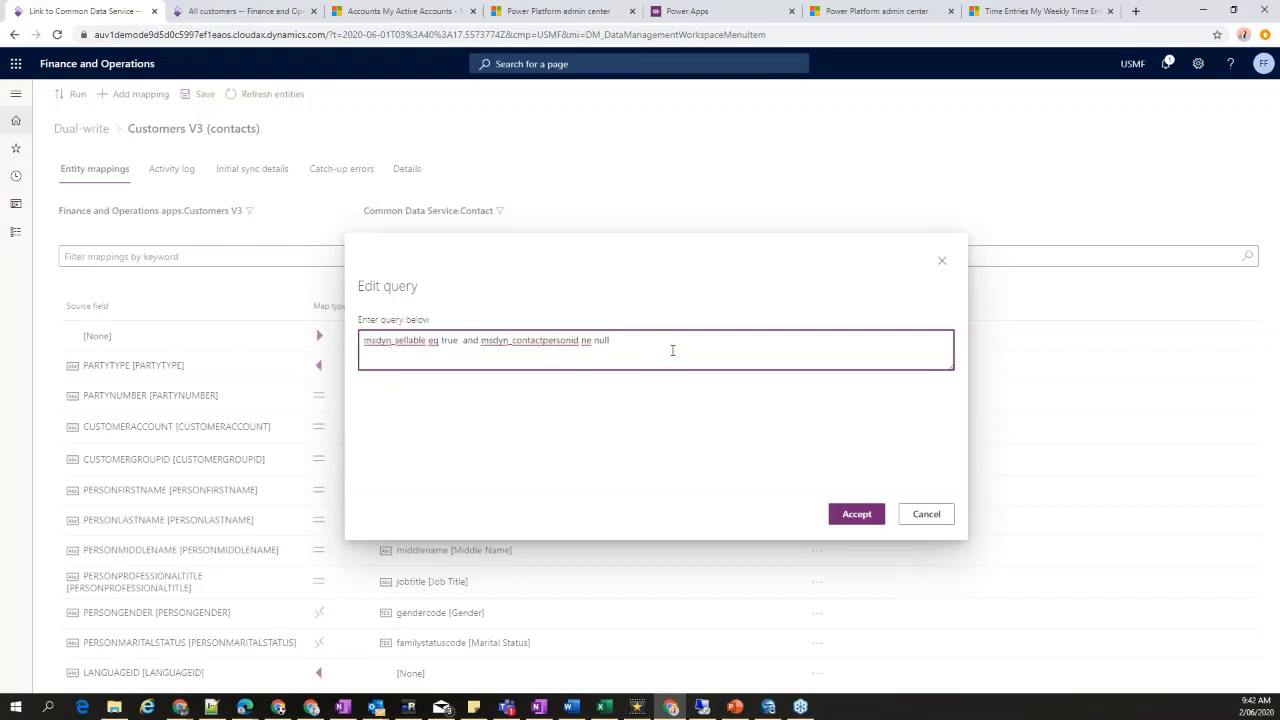
click(938, 518)
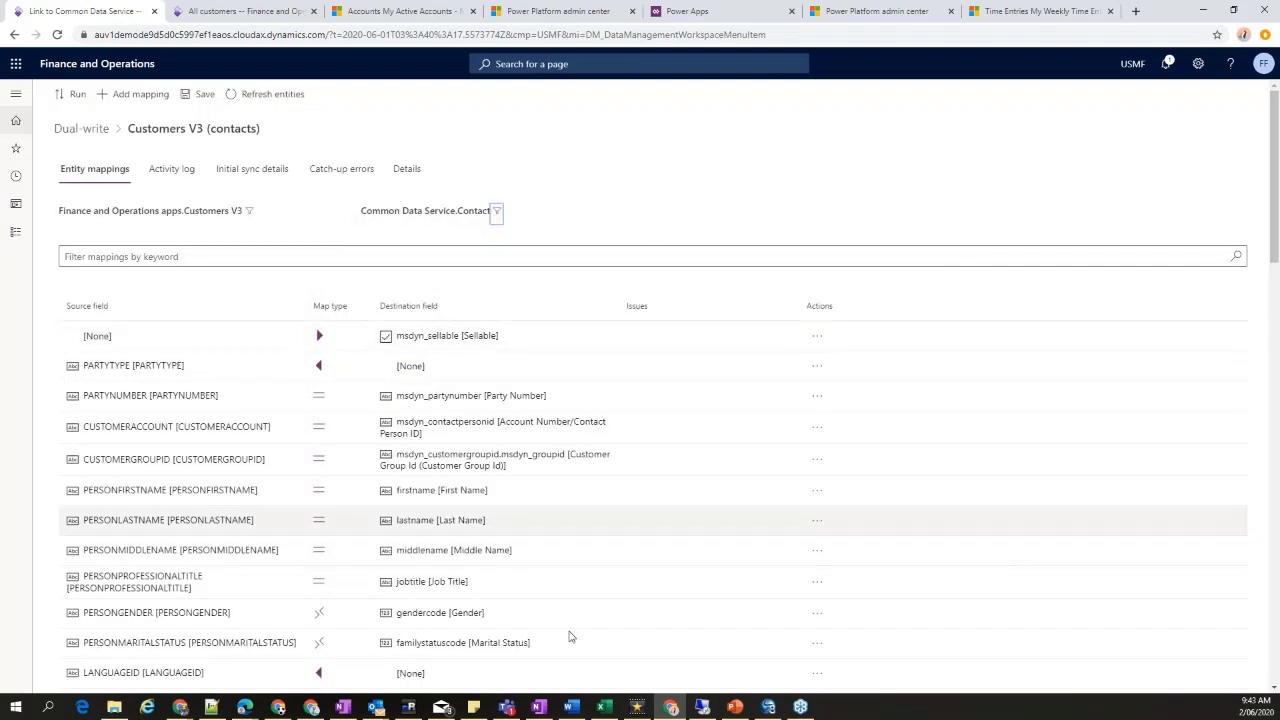
click(497, 214)
drag(610, 342, 362, 345)
click(657, 341)
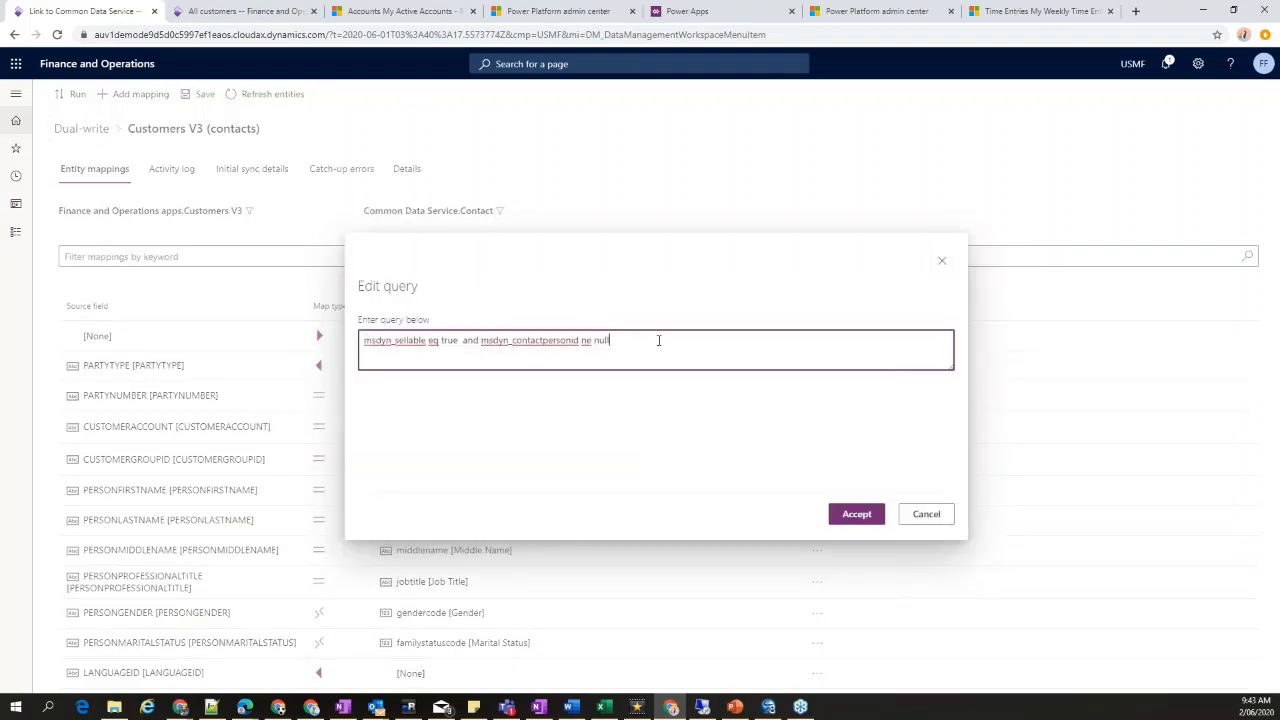
click(906, 518)
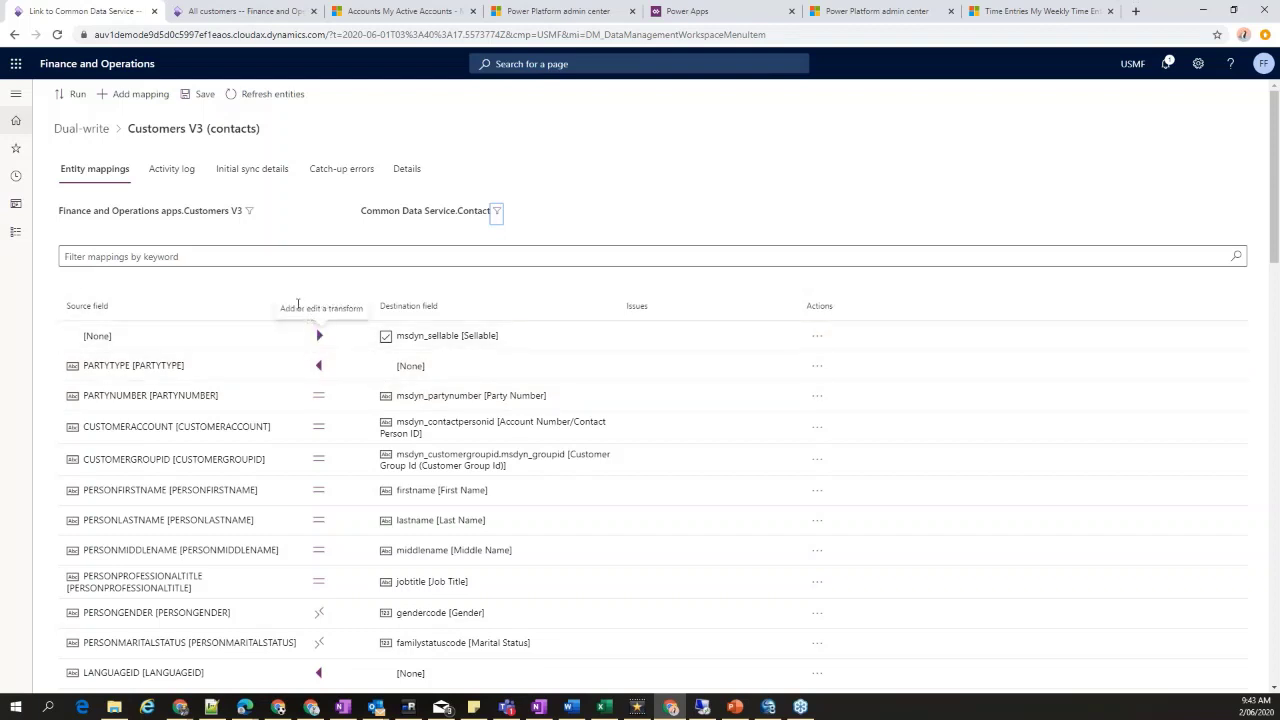
Widen the Source field column, then review the sync direction options of the msdyn_sellable mapping and cancel
drag(359, 309, 457, 349)
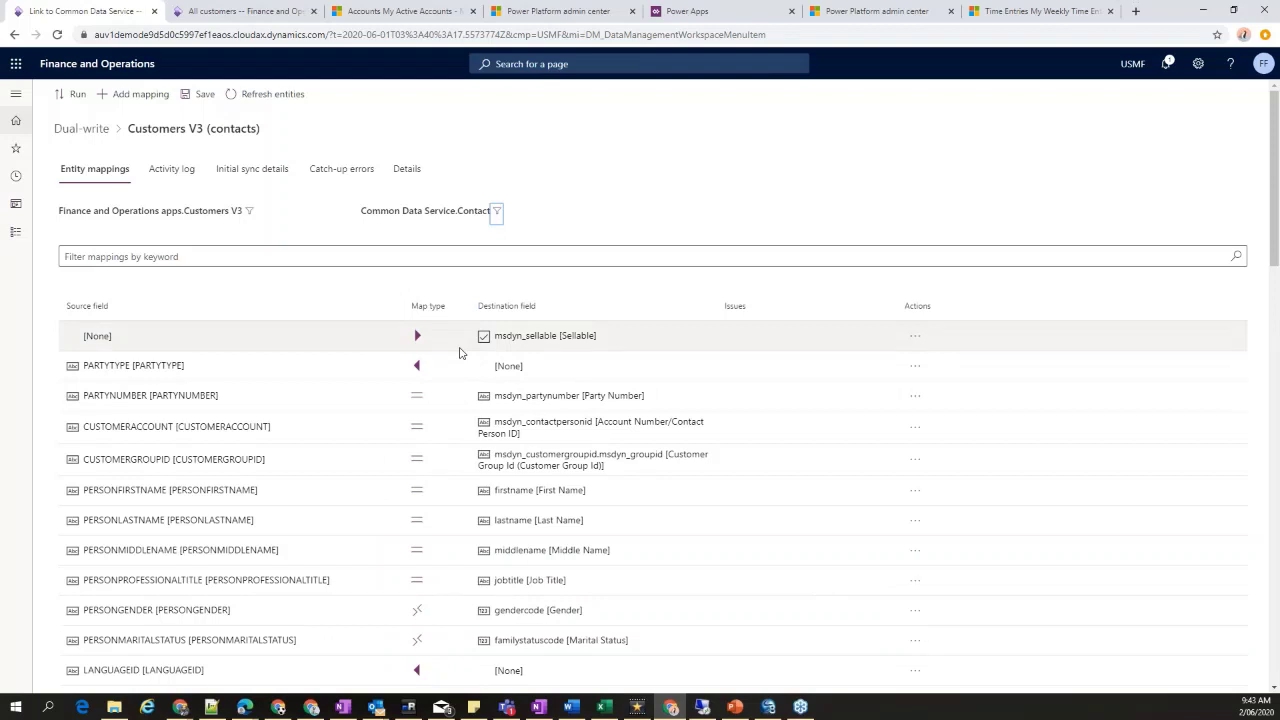
click(417, 335)
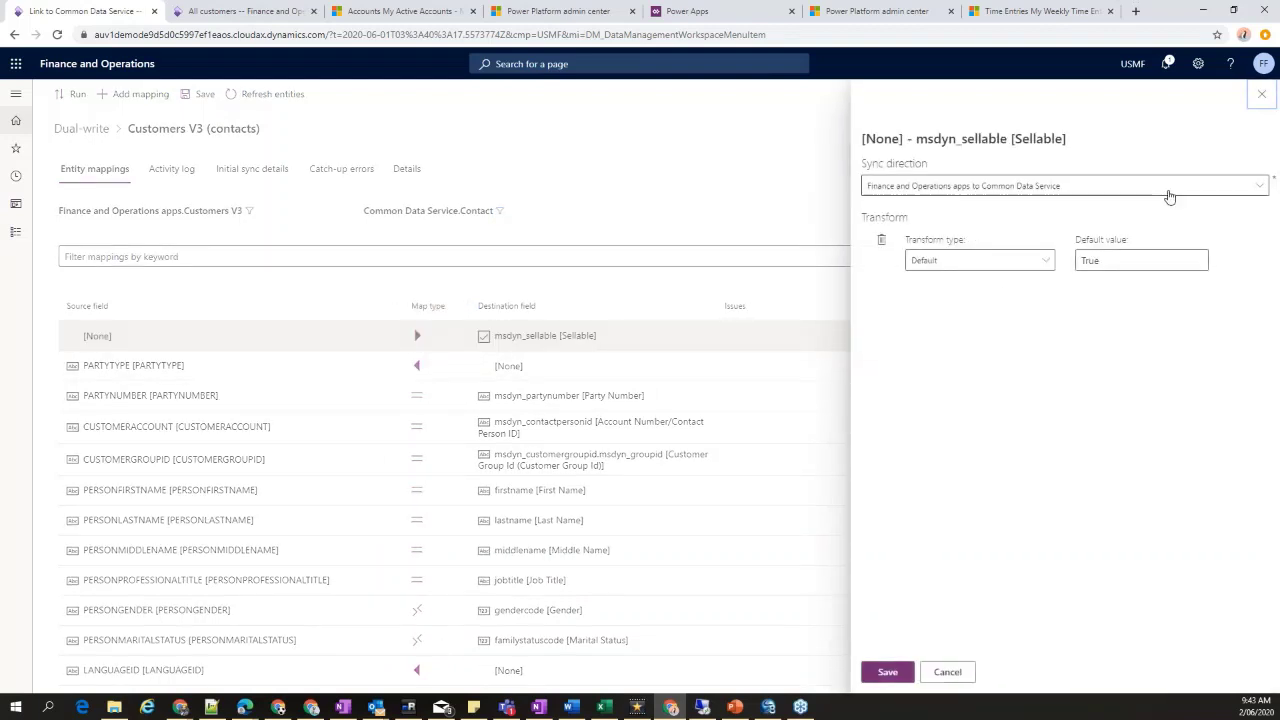
click(1167, 192)
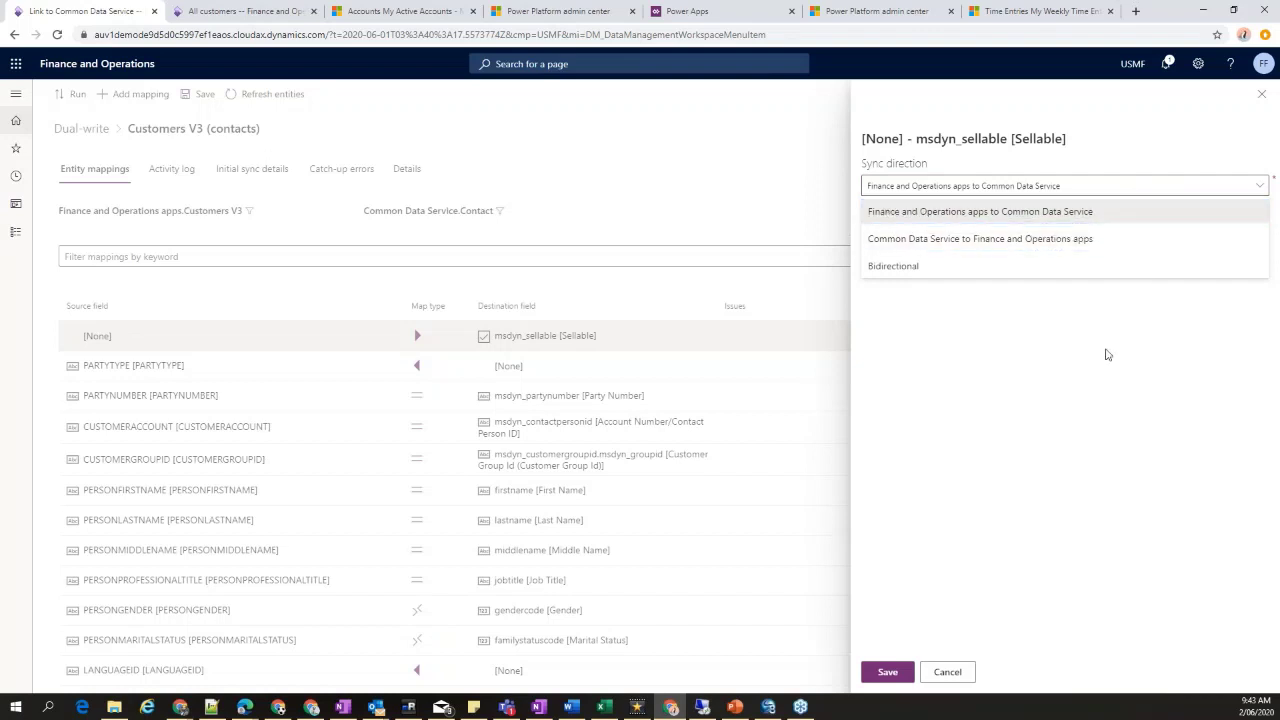
click(1040, 330)
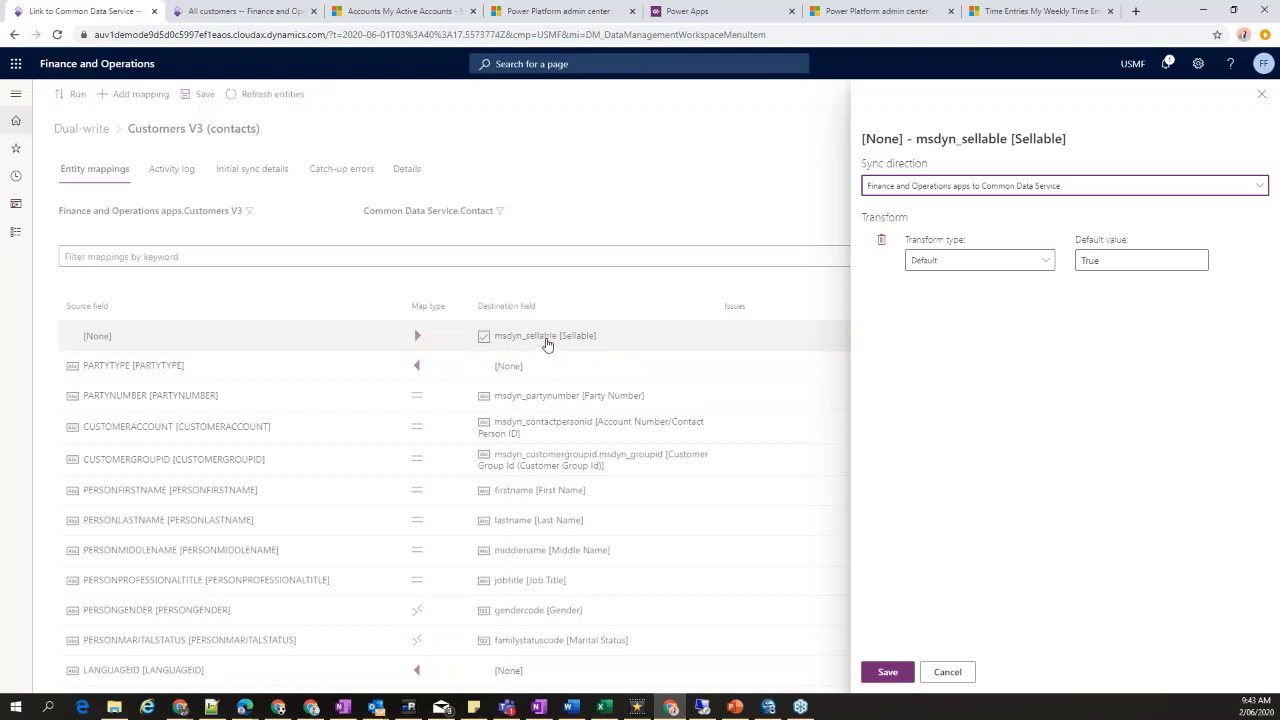
click(949, 672)
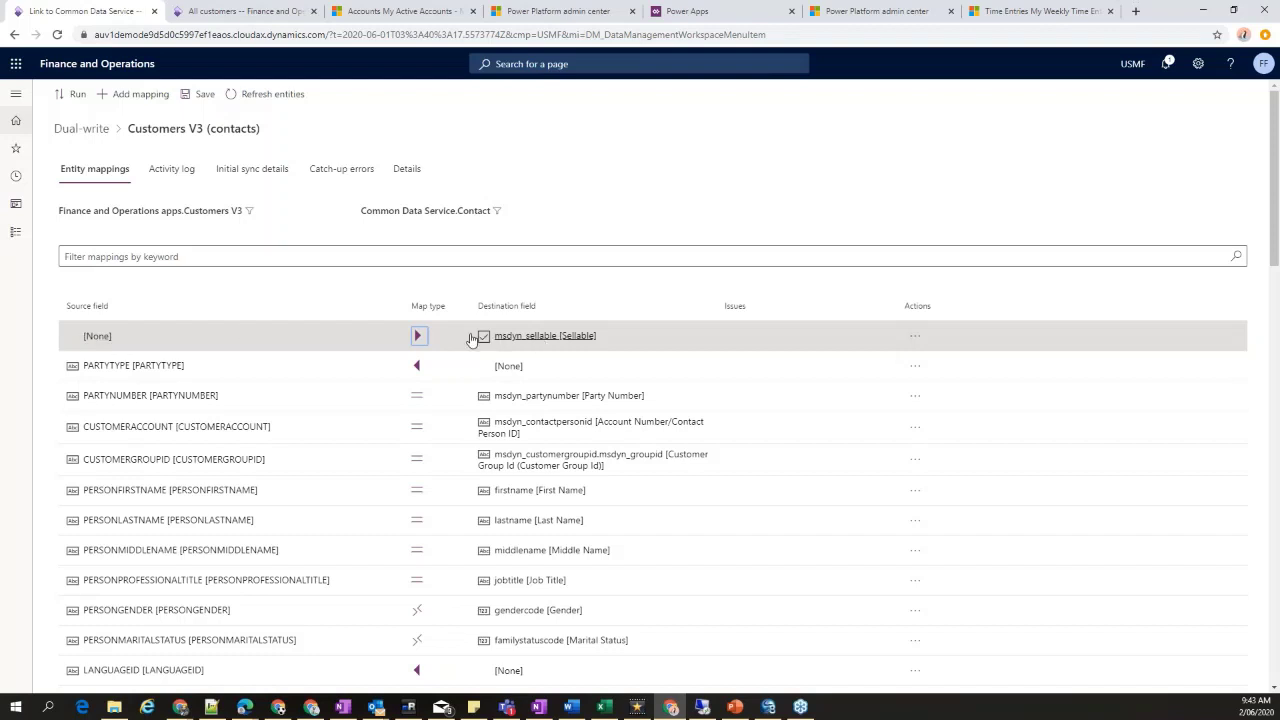
Check the default values in the msdyn_sellable and PARTYTYPE transforms, closing each one without saving
click(913, 335)
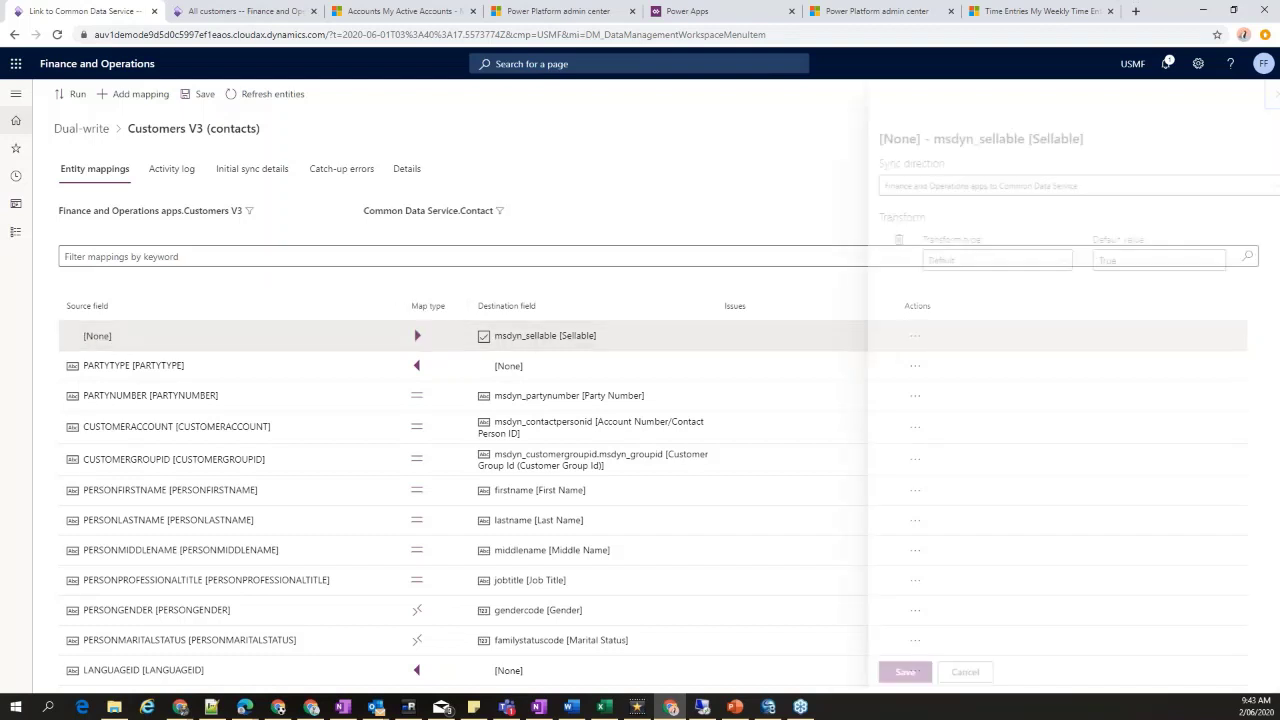
click(1113, 261)
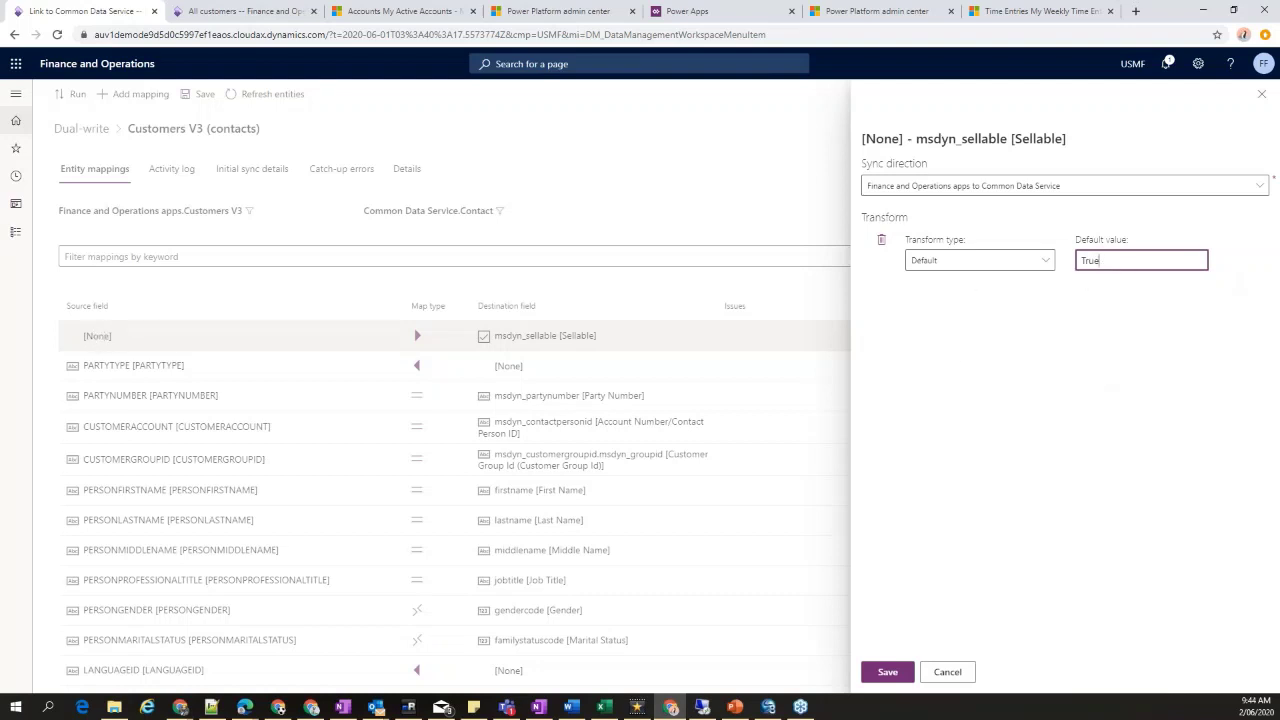
click(947, 671)
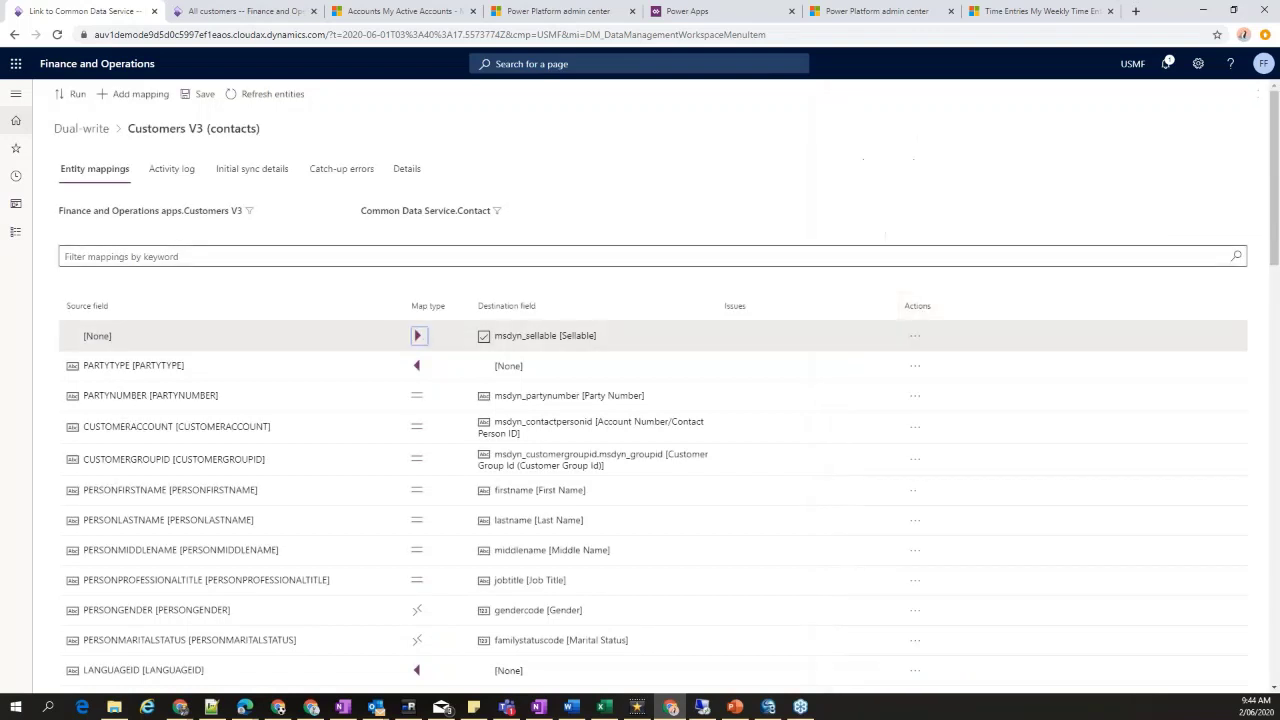
click(418, 367)
click(1118, 268)
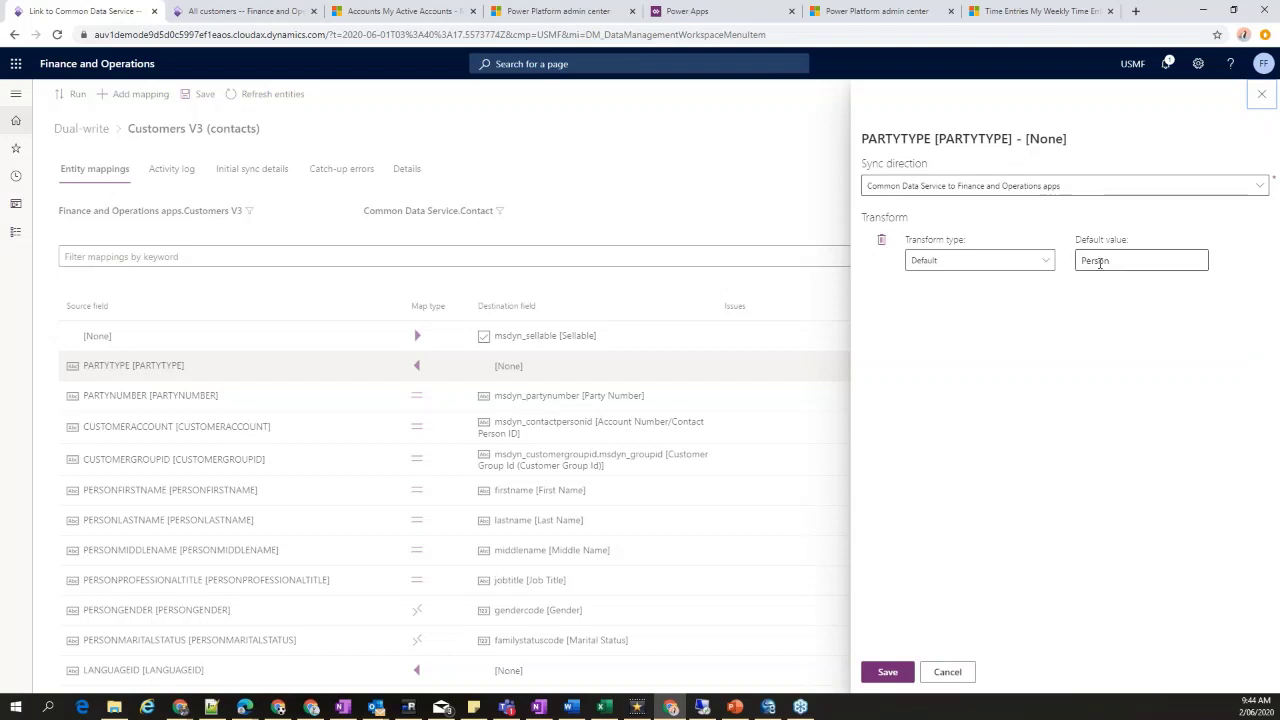
click(947, 672)
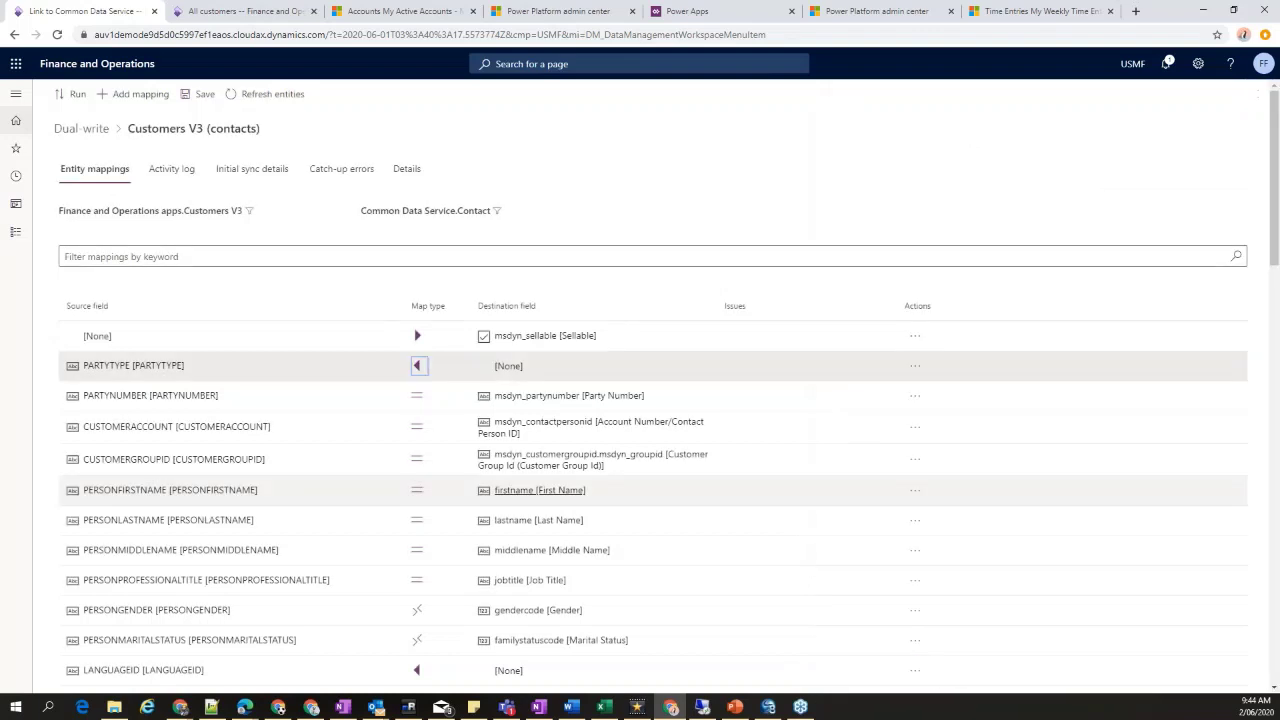
Review the sync direction options of the PARTYNUMBER to msdyn_partynumber mapping and cancel without changes
click(460, 405)
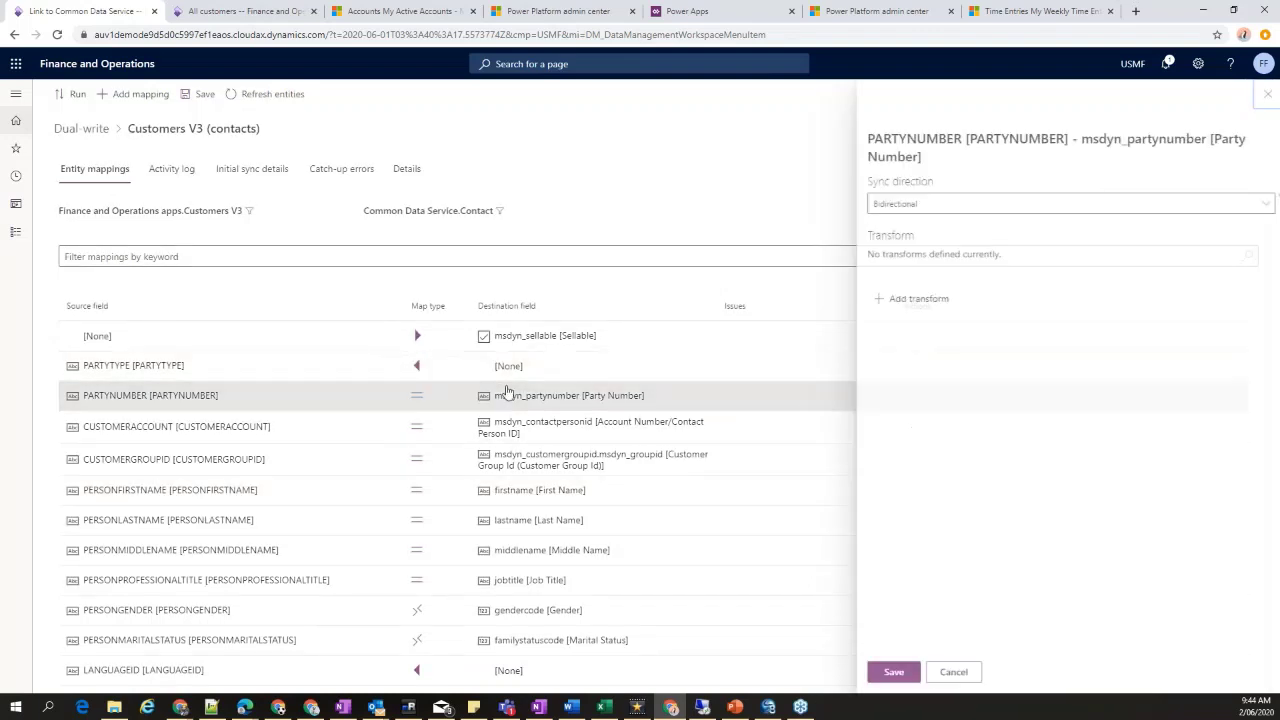
click(922, 206)
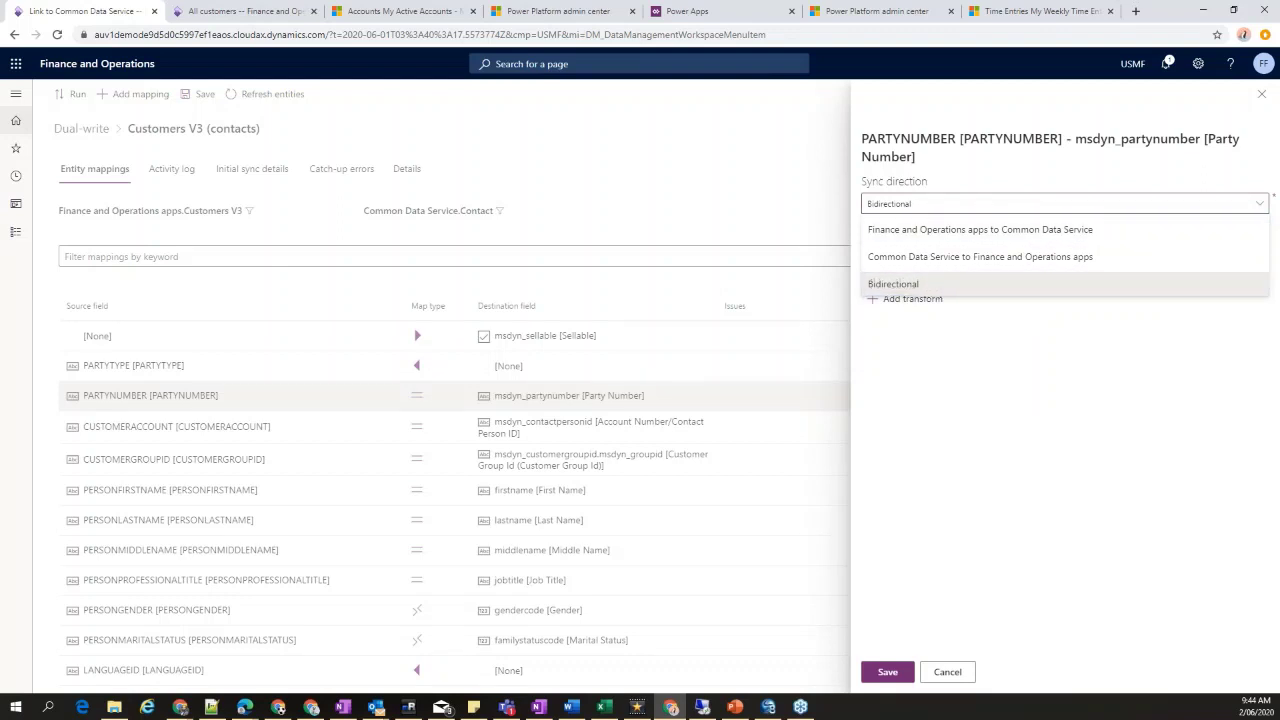
click(997, 478)
click(947, 671)
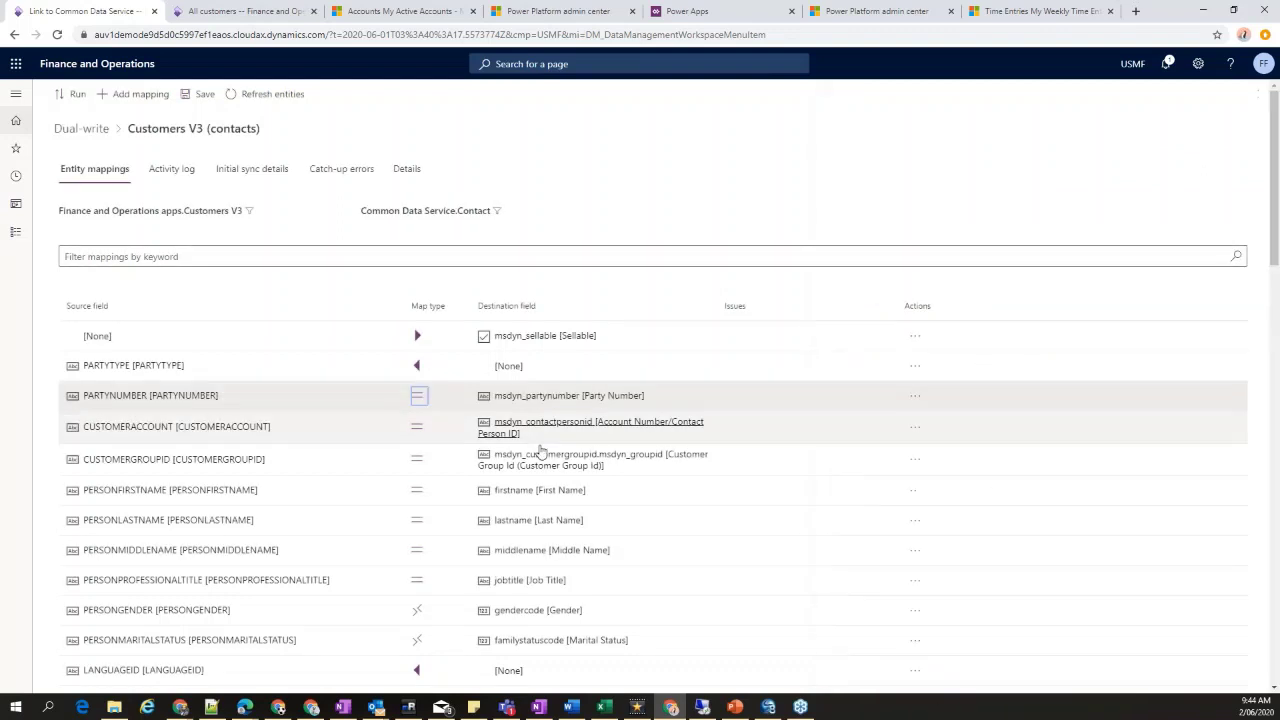
Examine the ValueMap transform between PERSONGENDER and gendercode, going through the male, female and nonSpecific pairs, and cancel without saving
scroll(418, 395, down, 1)
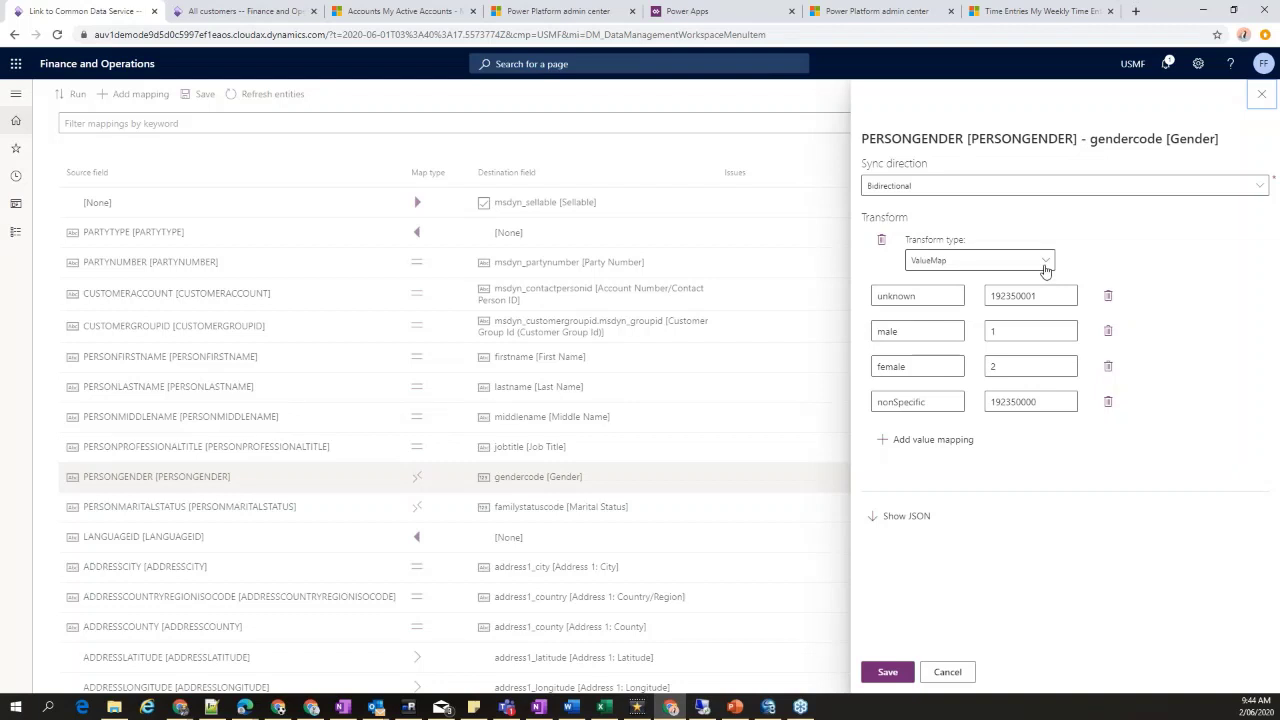
click(920, 335)
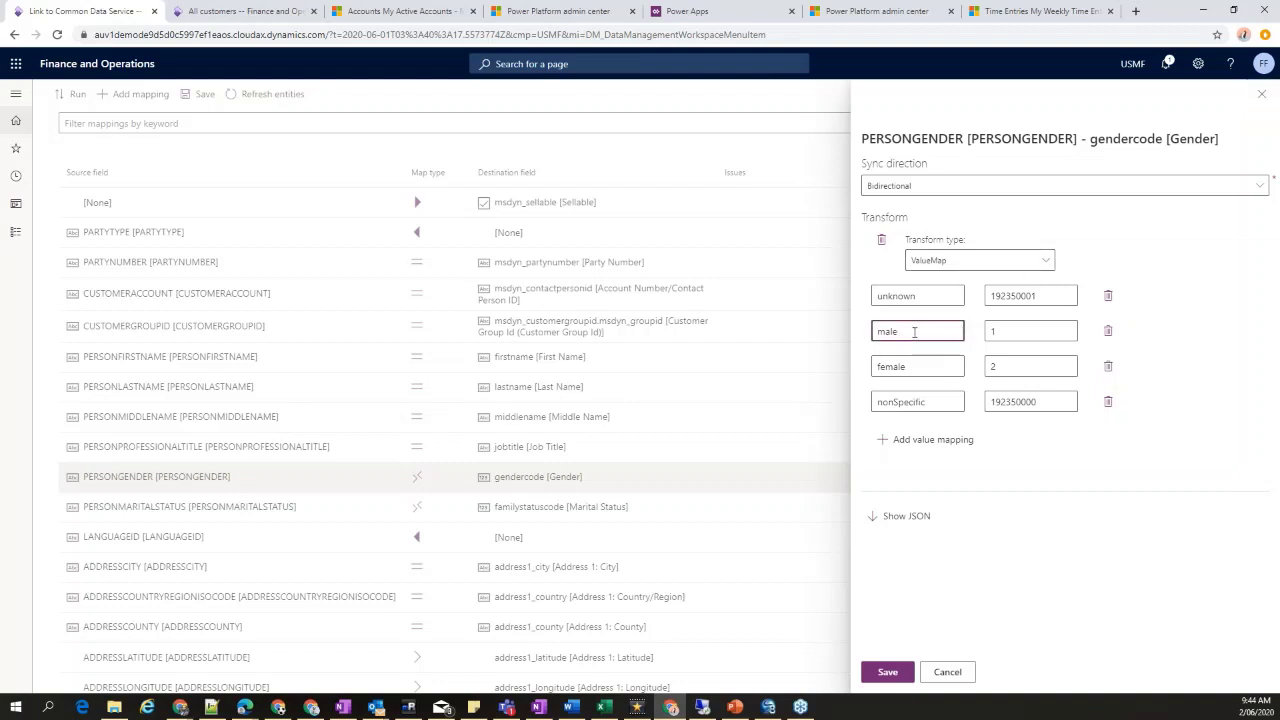
click(1020, 332)
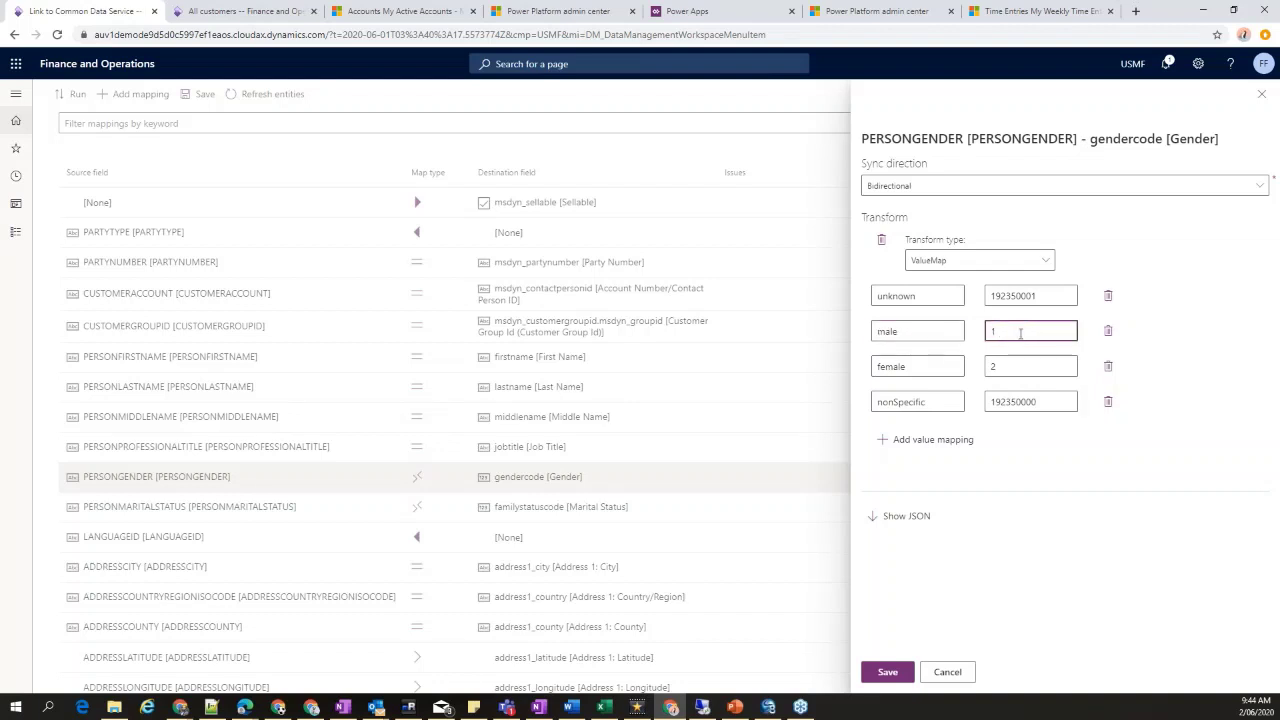
click(914, 366)
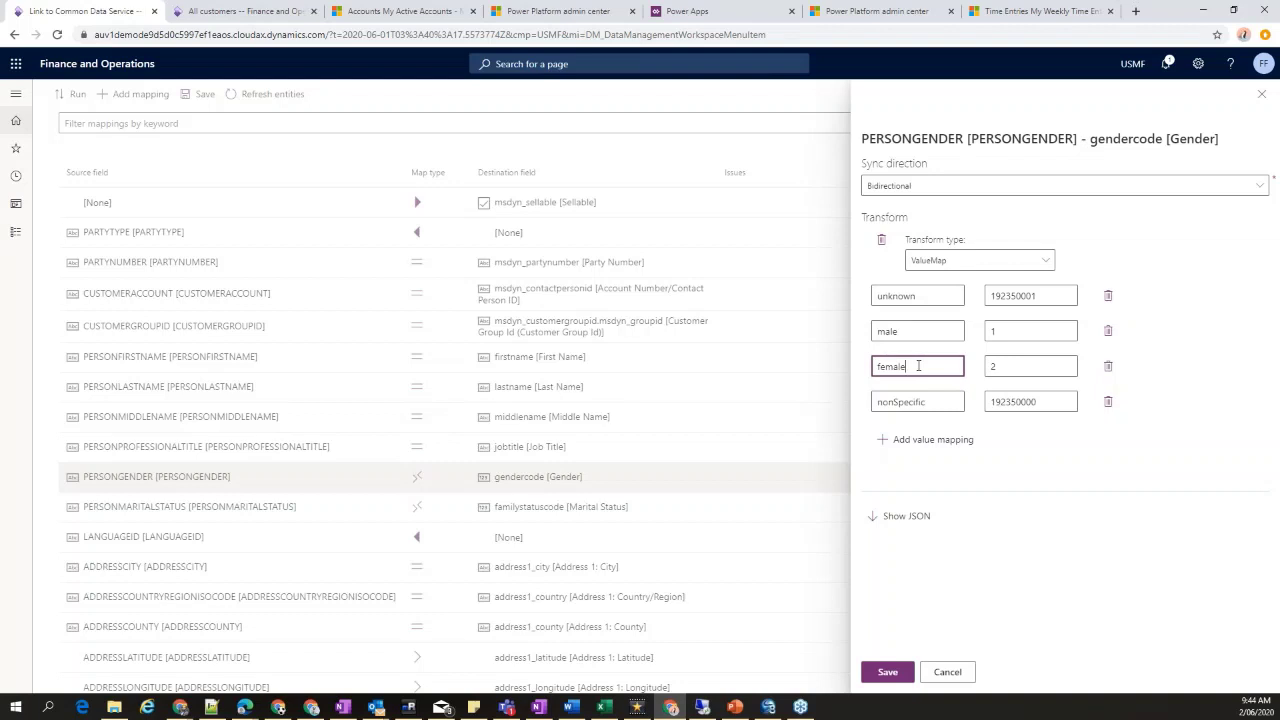
click(1032, 366)
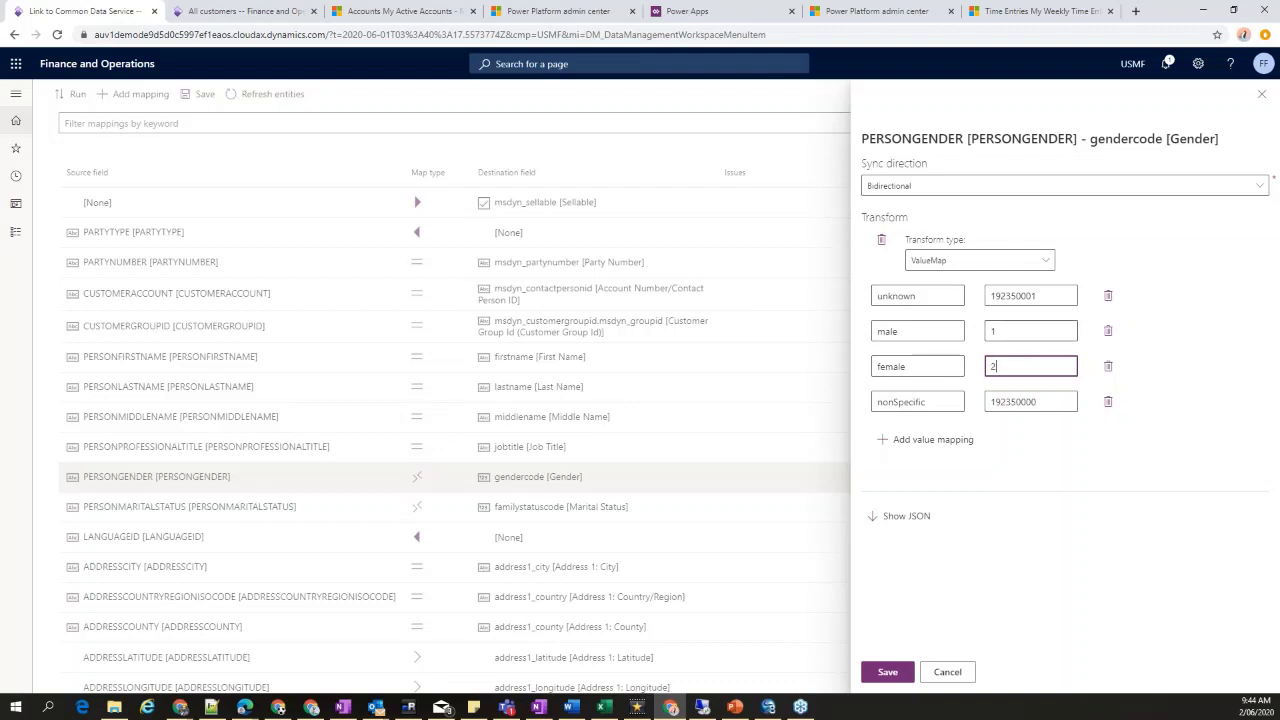
click(923, 331)
click(1014, 331)
click(931, 363)
key(Tab)
click(1045, 400)
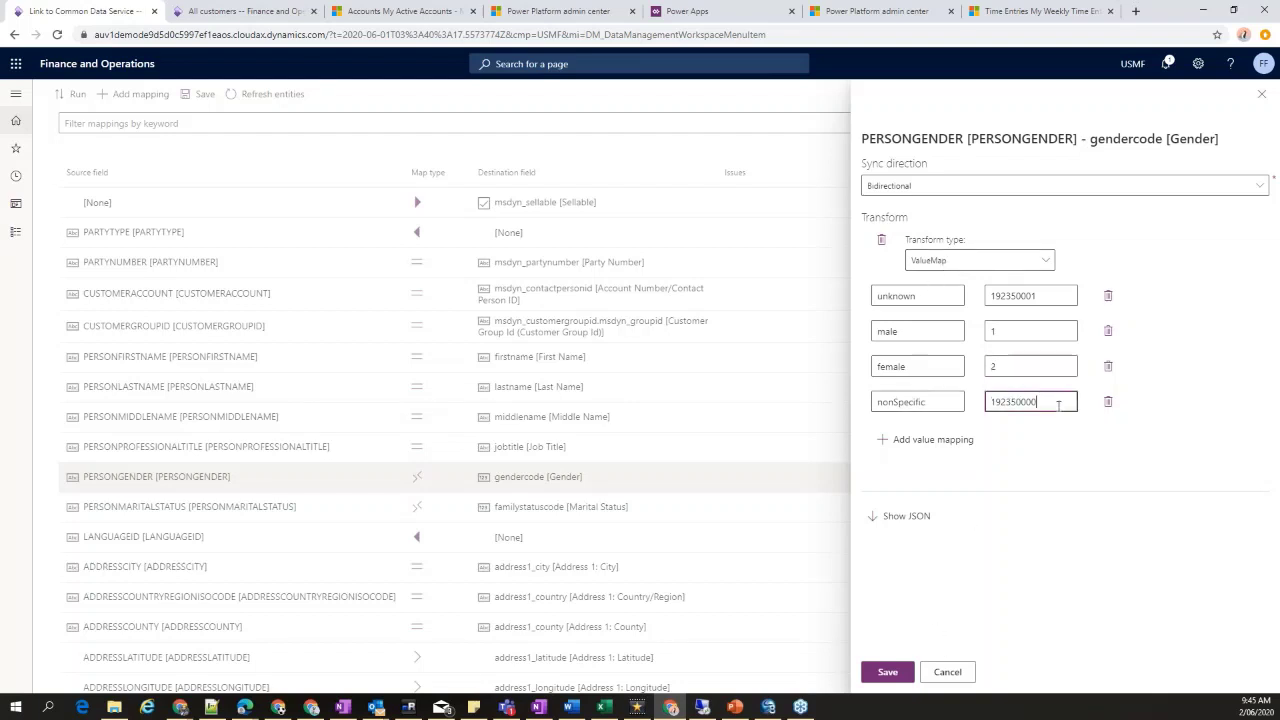
click(913, 330)
click(1011, 333)
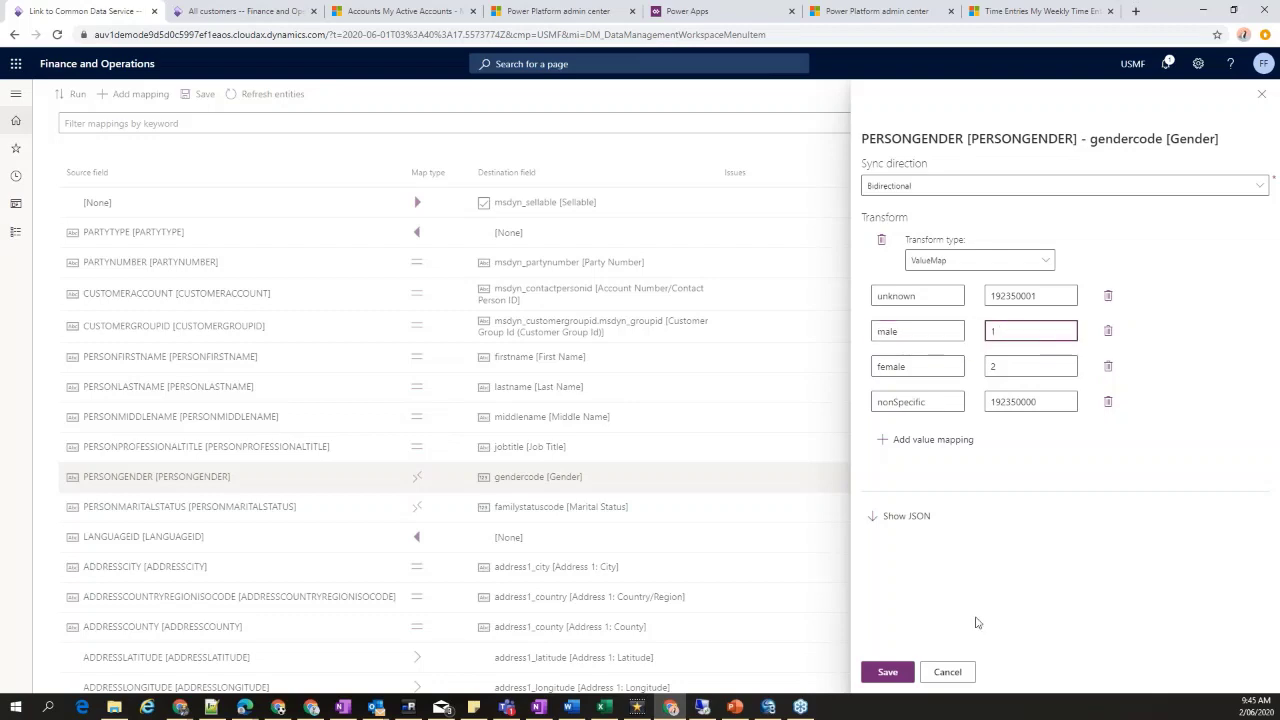
click(945, 673)
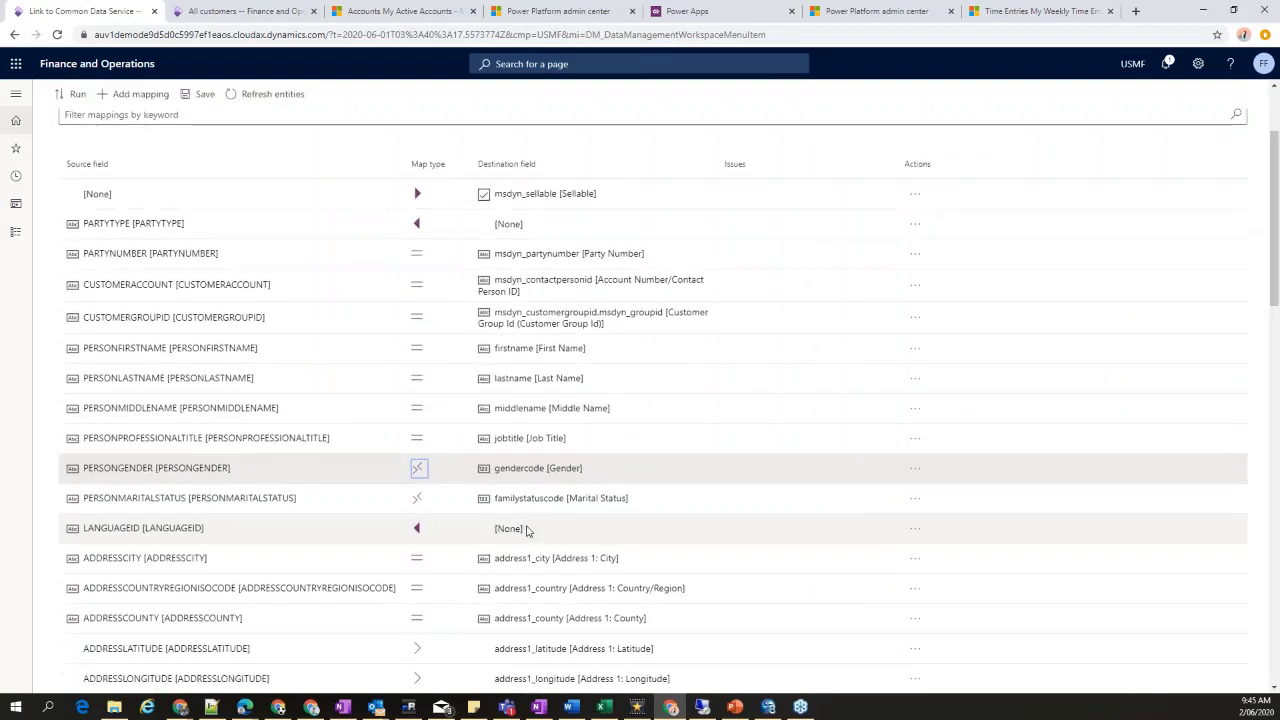
Look over the contact field mappings, then add a Truncate transform with length 25 to the PARTYNUMBER to msdyn_partynumber mapping
scroll(528, 532, down, 3)
scroll(528, 532, down, 15)
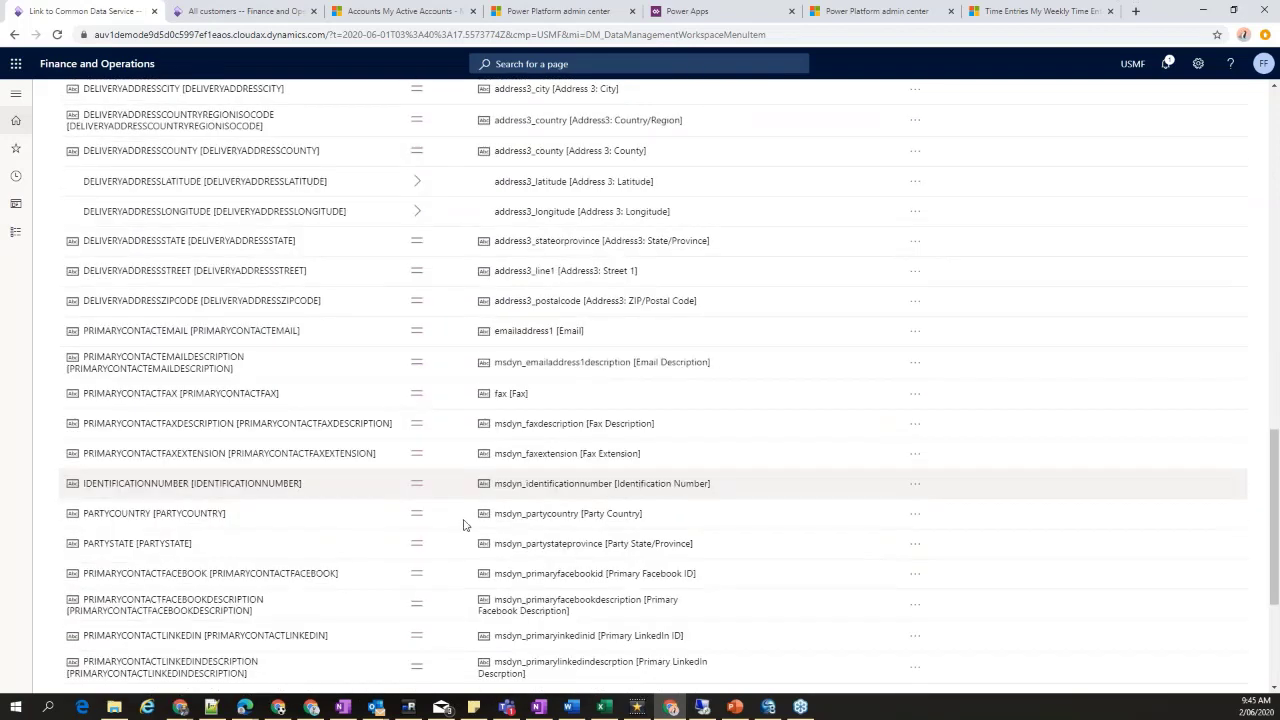
scroll(464, 521, up, 20)
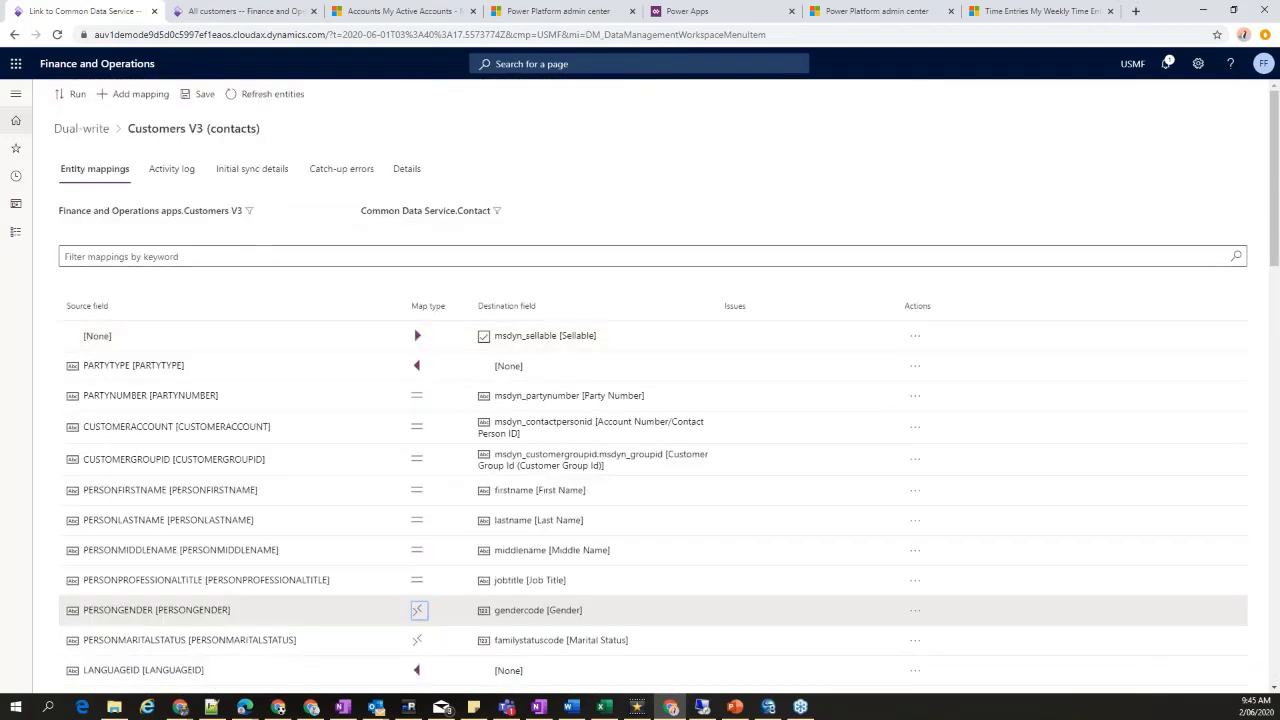
click(423, 400)
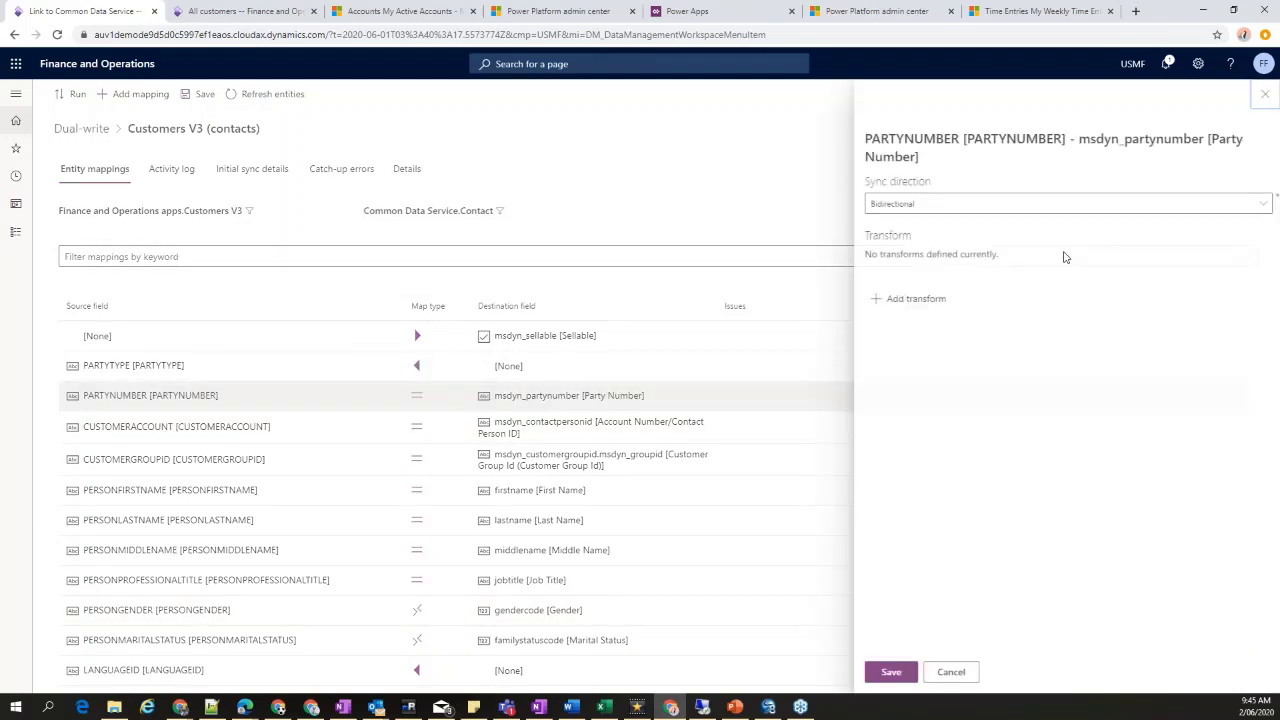
click(920, 302)
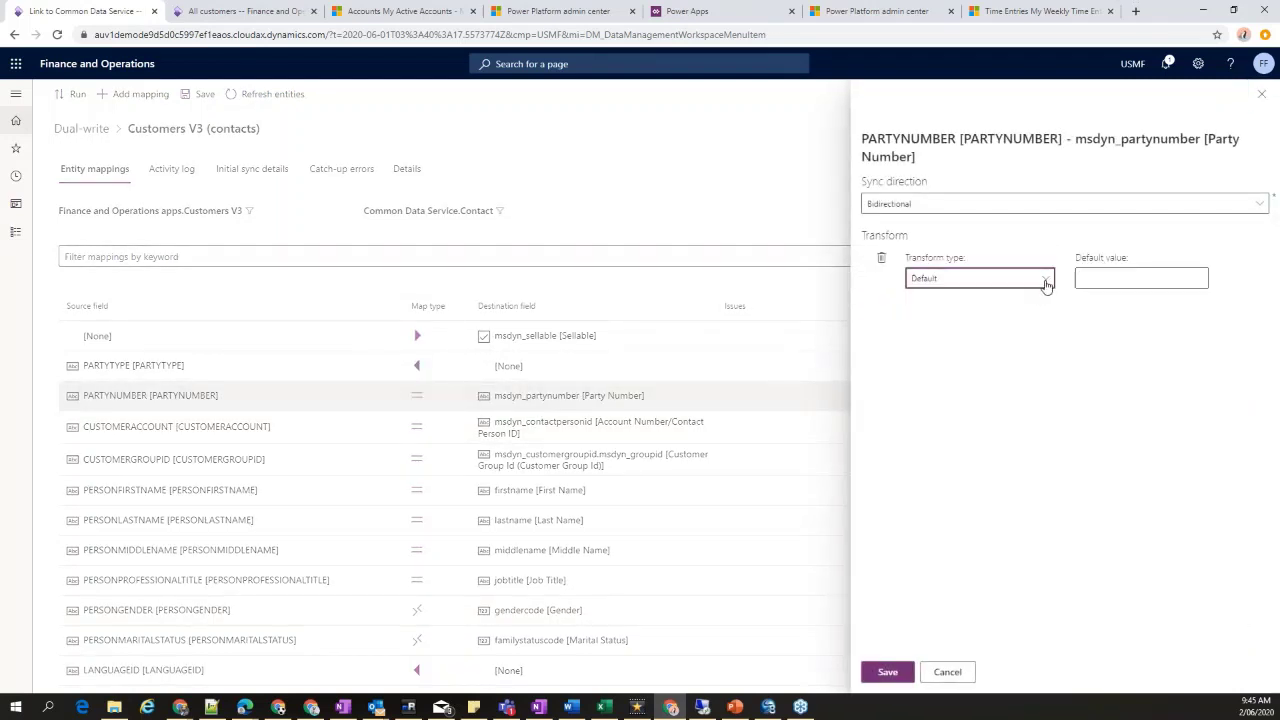
click(1046, 286)
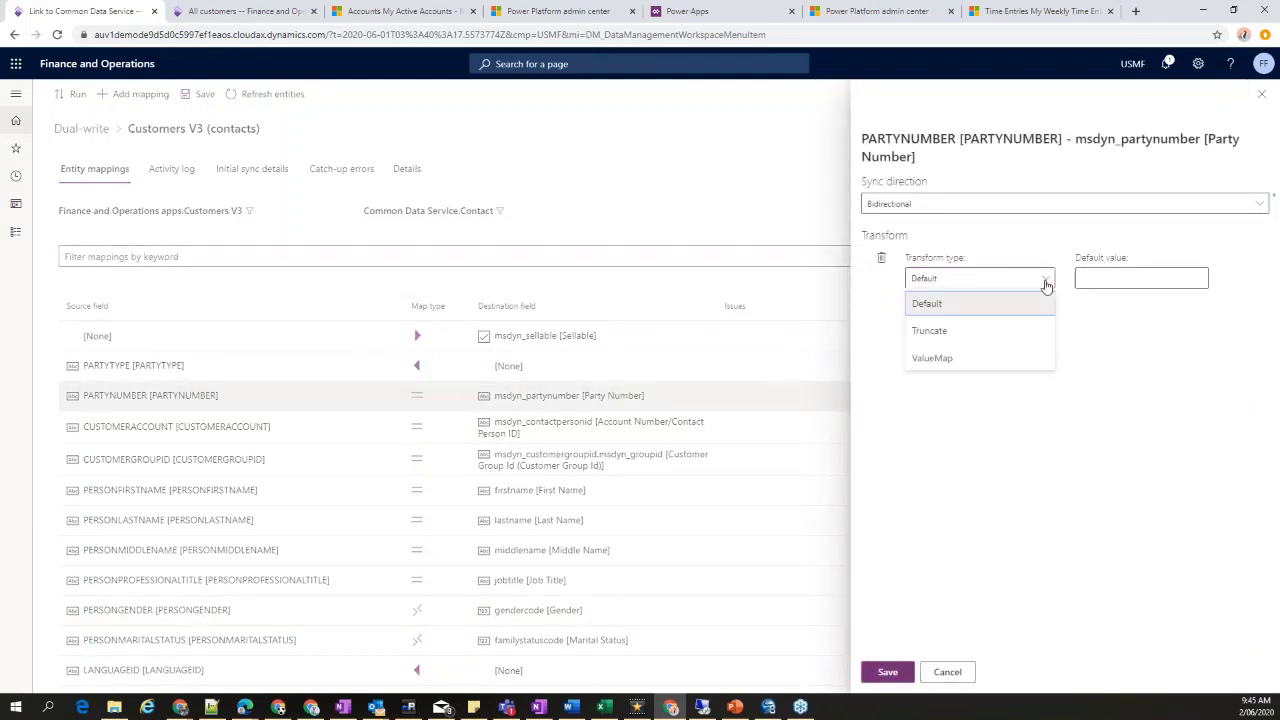
click(972, 332)
click(1112, 278)
text(25)
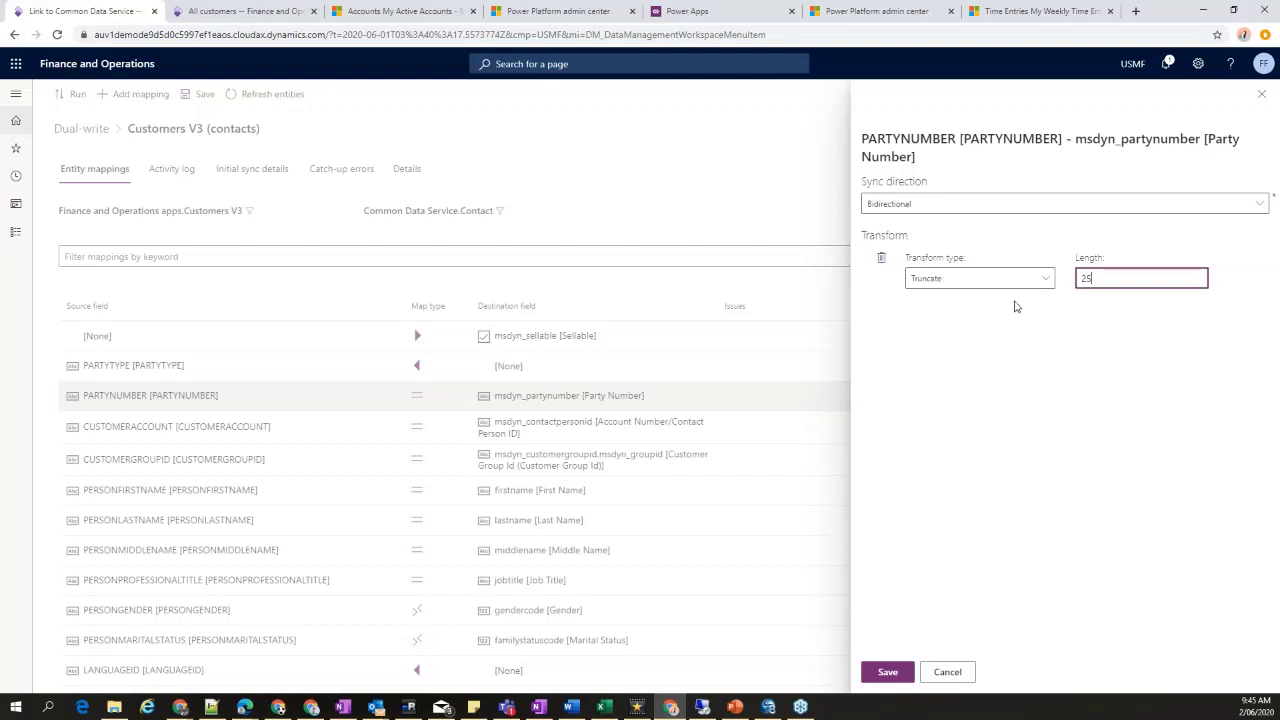
Change the PARTYNUMBER transform to ValueMap with the pairs True to Yes and False to No
click(1045, 279)
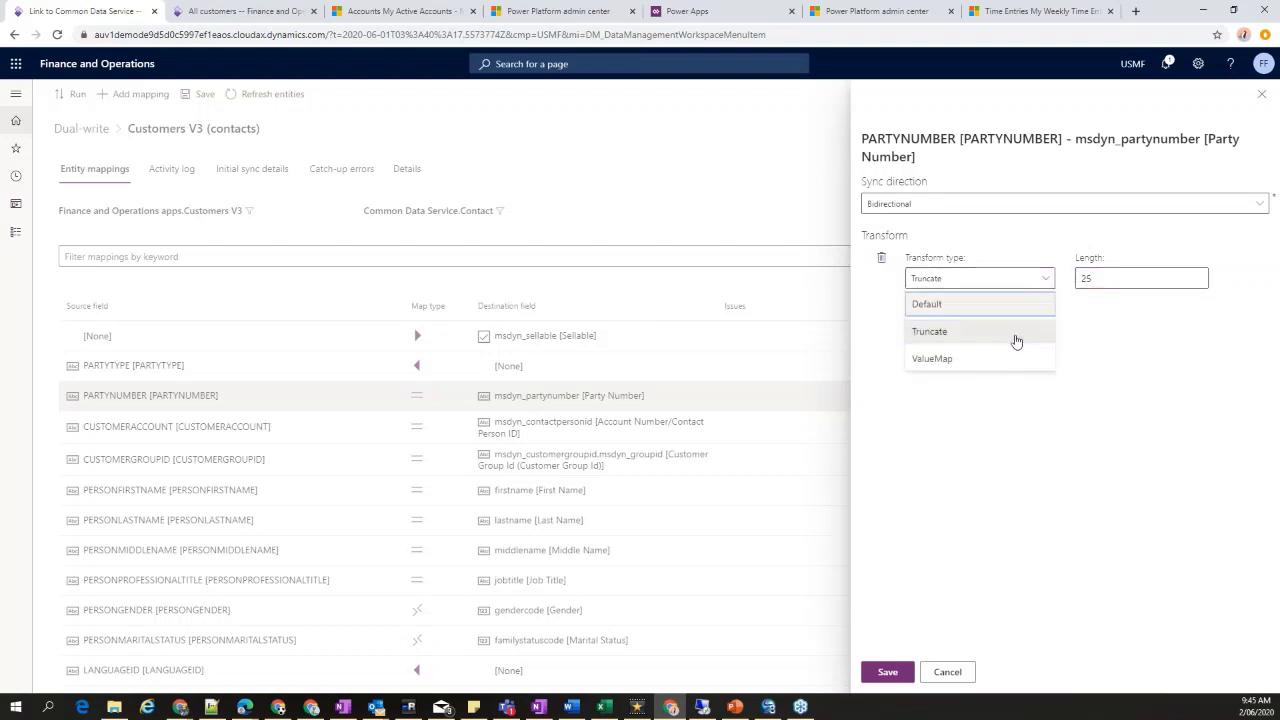
click(997, 364)
click(931, 318)
click(917, 314)
key(Tab)
text(Yes)
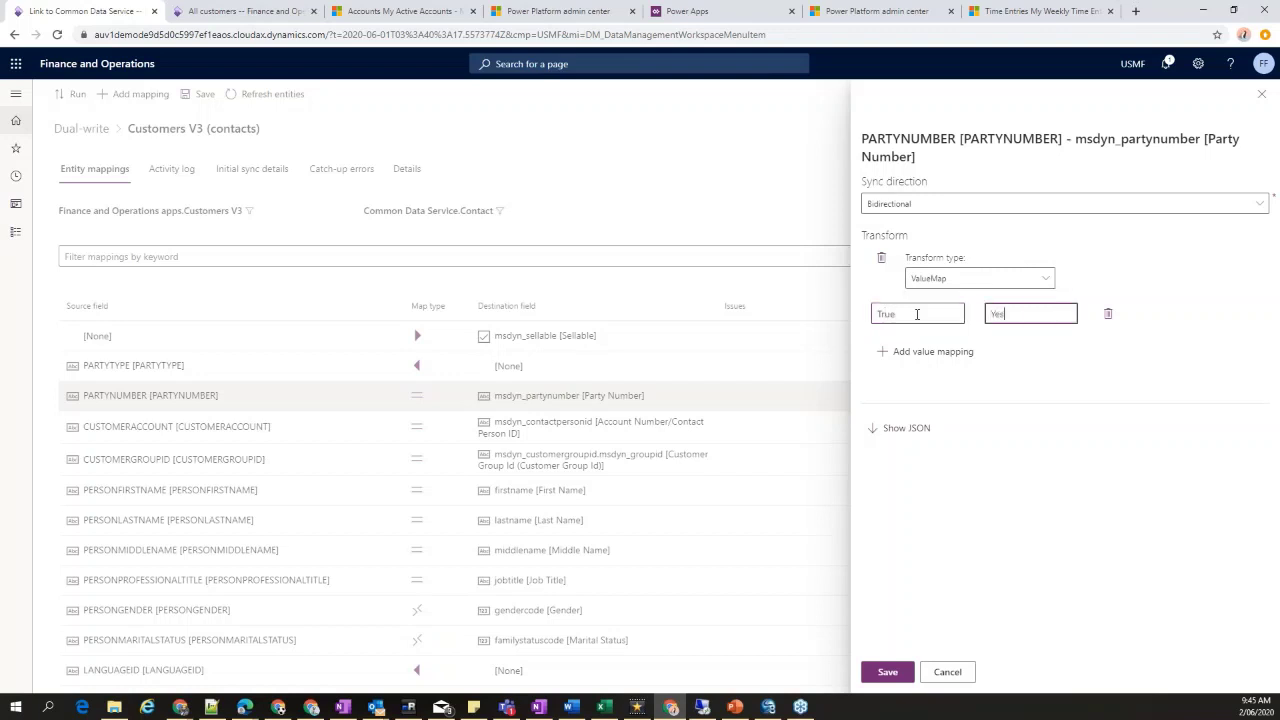
click(912, 351)
click(911, 349)
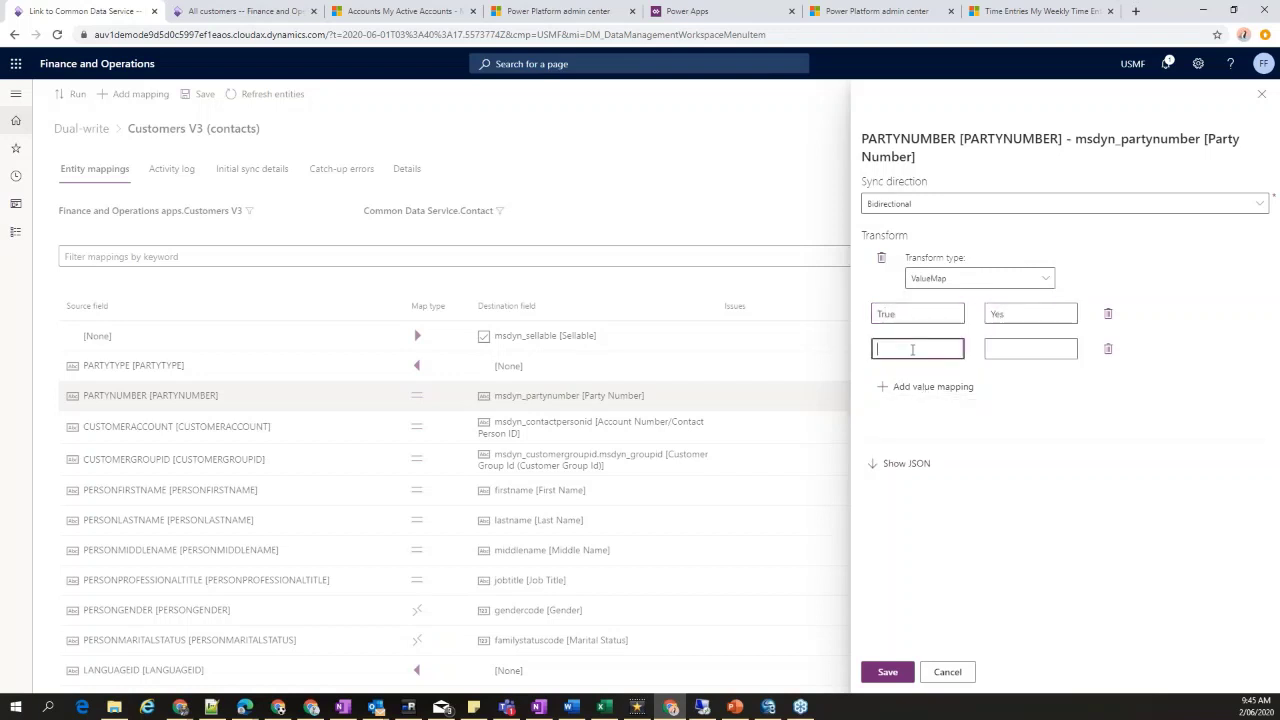
text(False)
key(Tab)
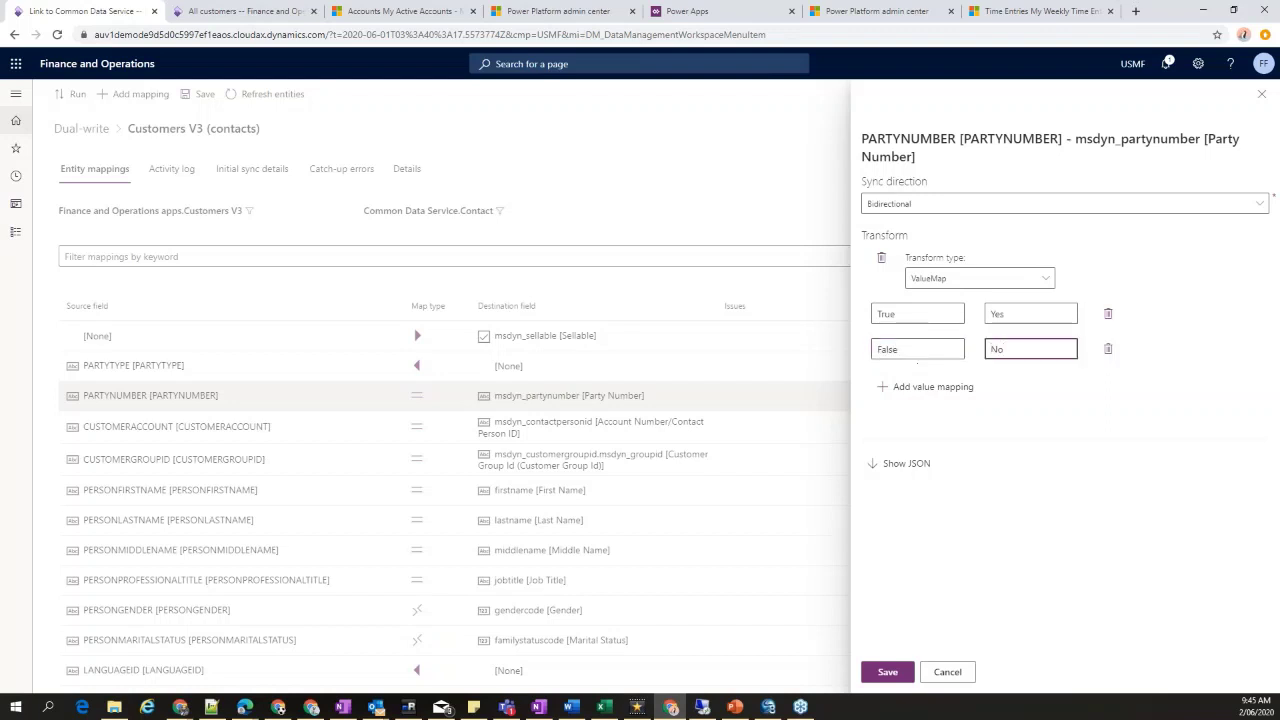
Switch the PARTYNUMBER transform to Default with the value 1245, and cancel the mapping without saving
click(1060, 279)
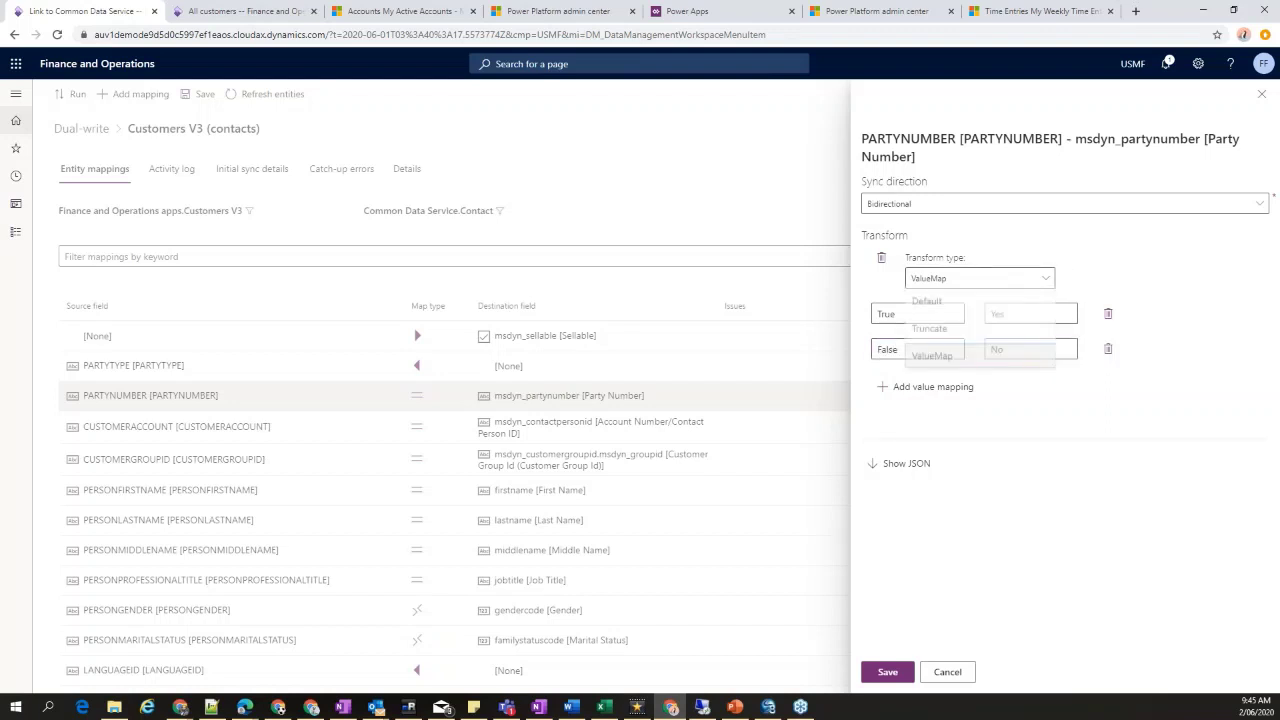
click(945, 306)
click(1085, 278)
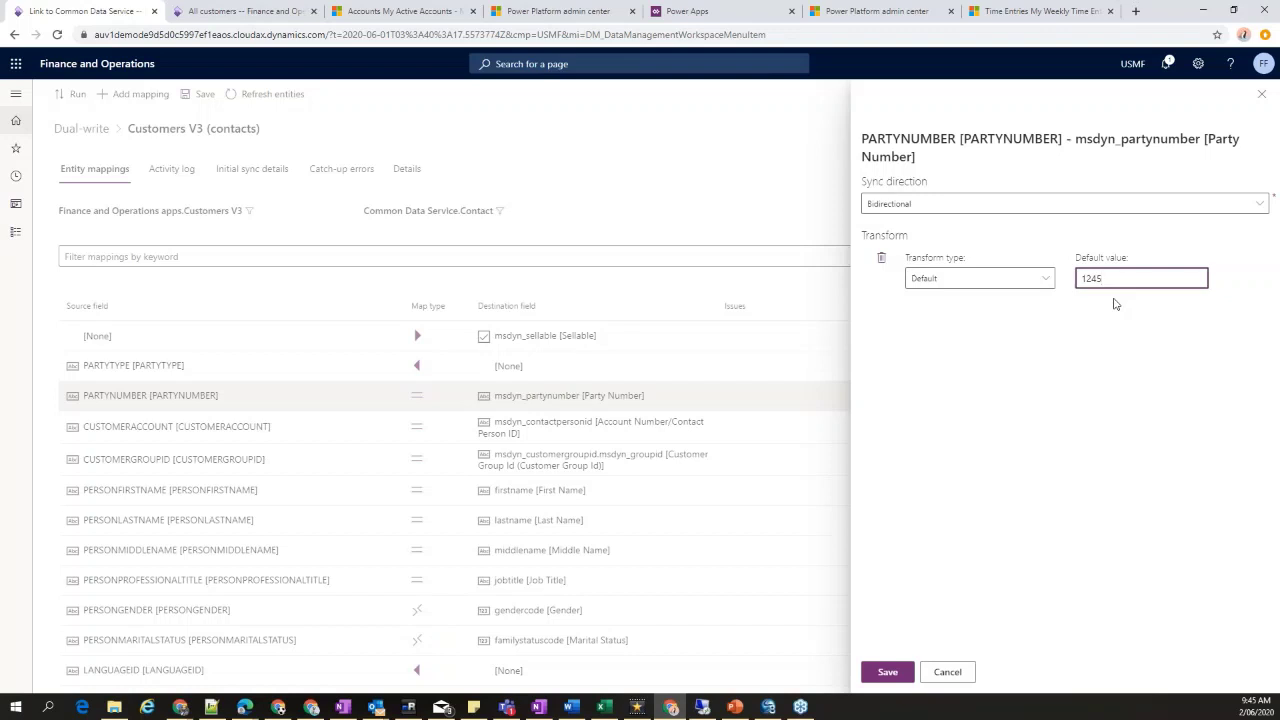
text(Ssss)
click(966, 676)
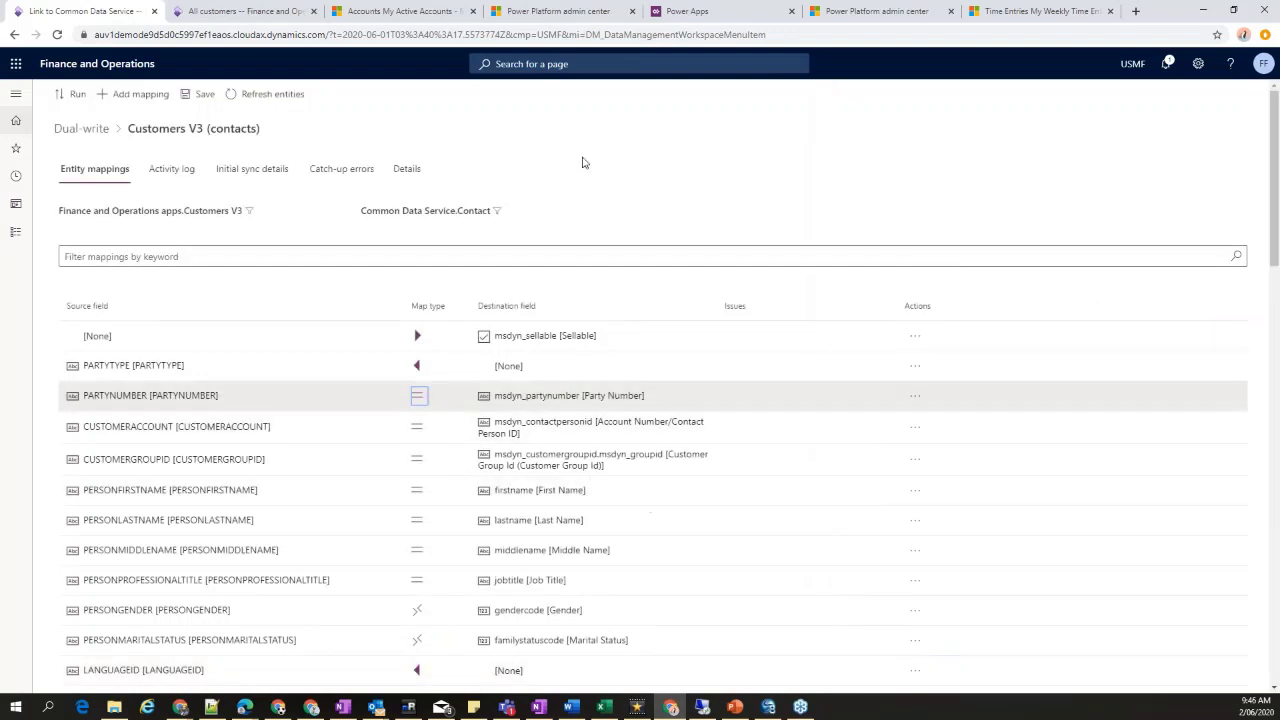
Return to the Dual-write entity map list and view only the Running maps, only the Paused maps, and all maps again
click(84, 129)
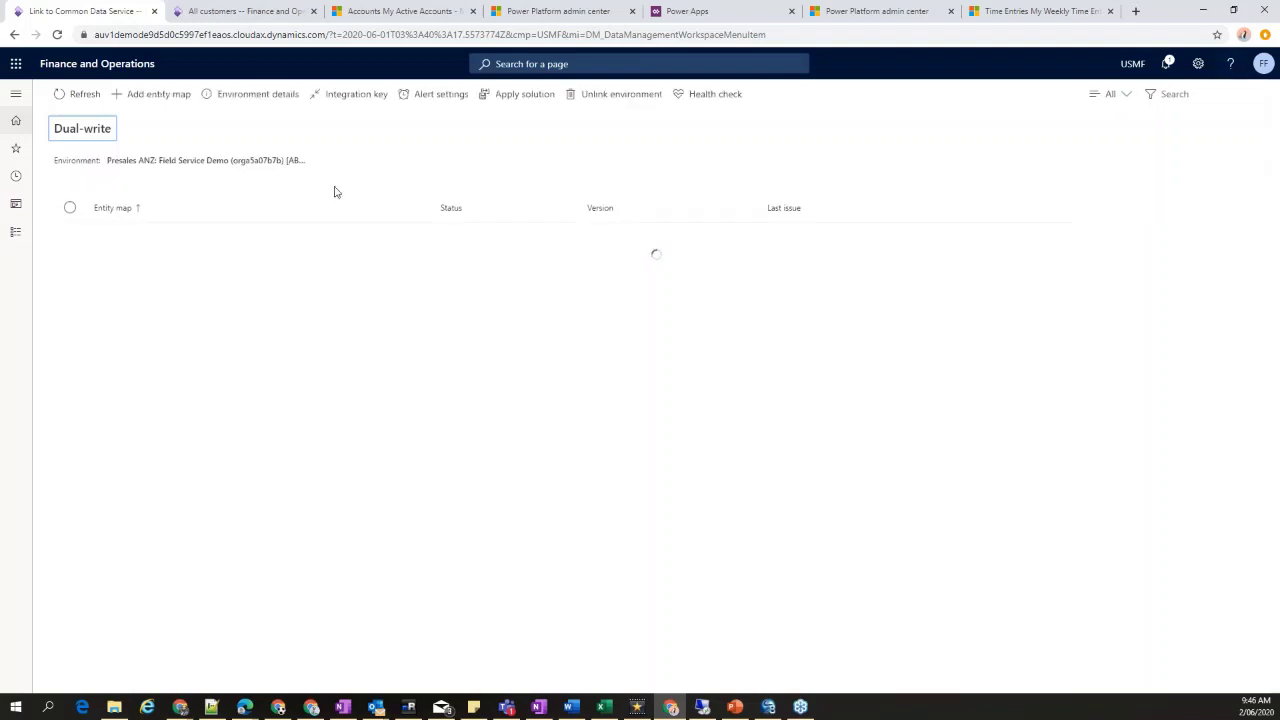
click(1129, 97)
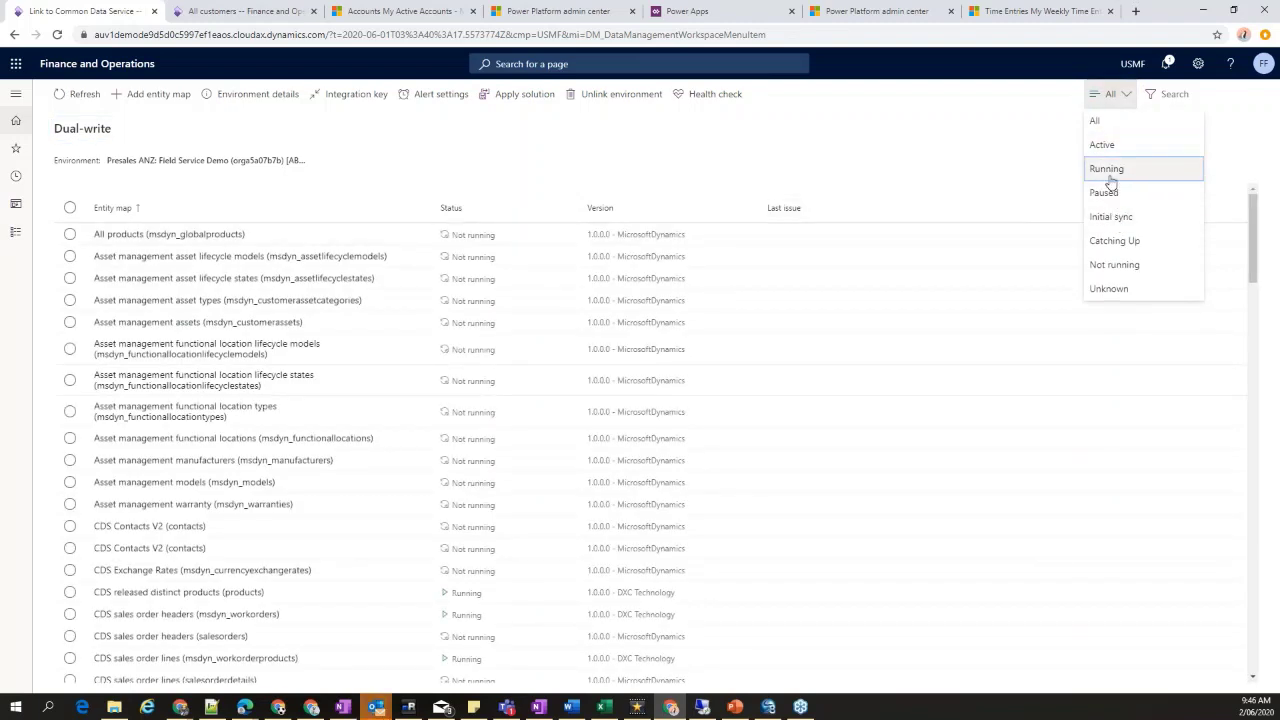
click(1150, 170)
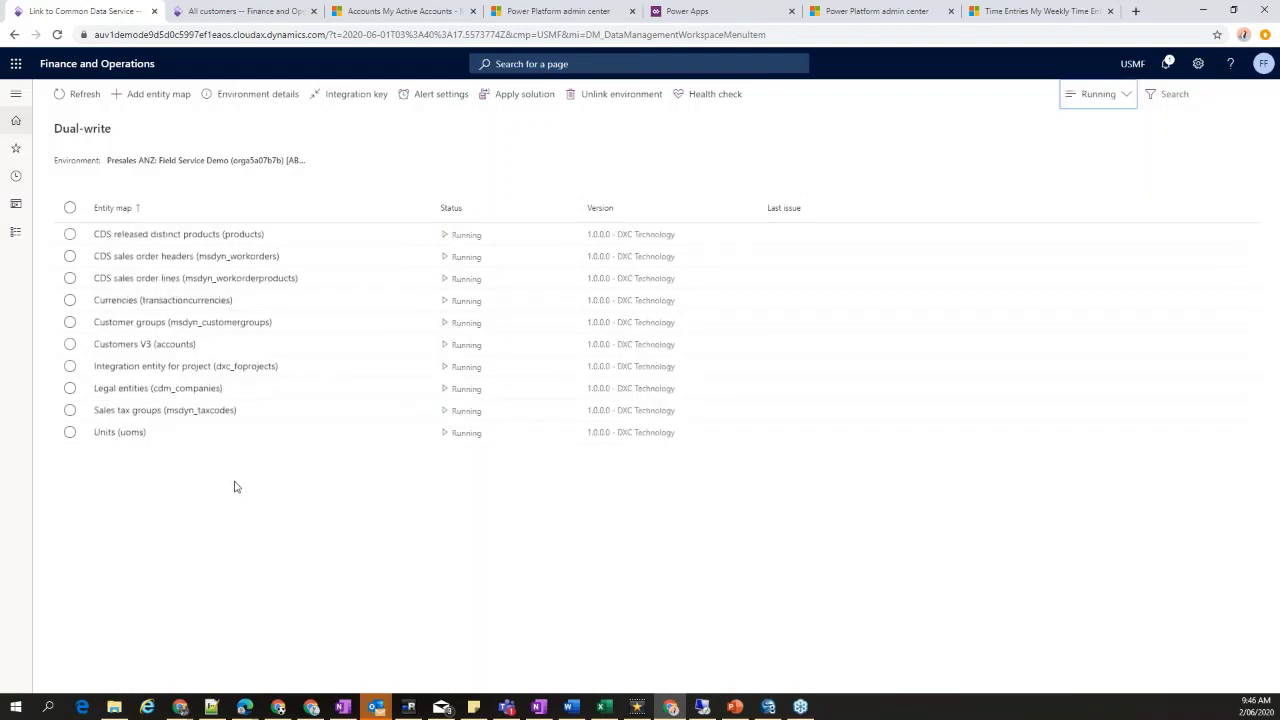
click(1127, 94)
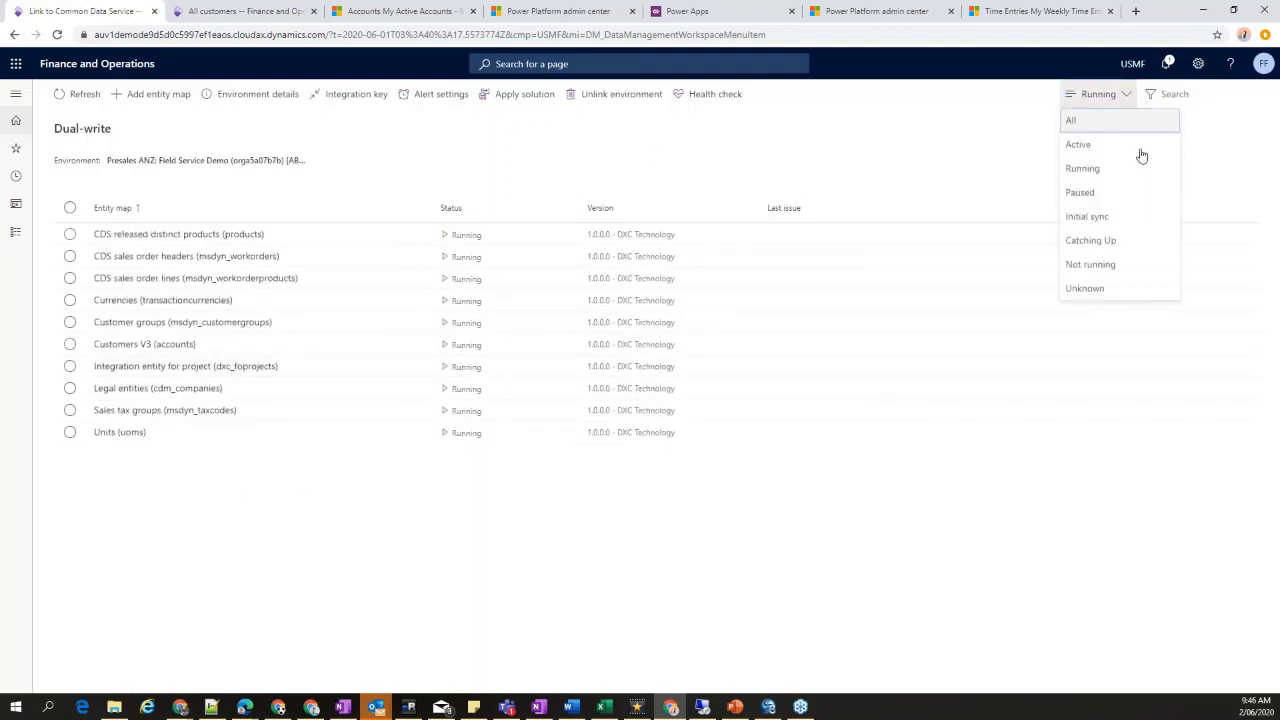
click(1103, 195)
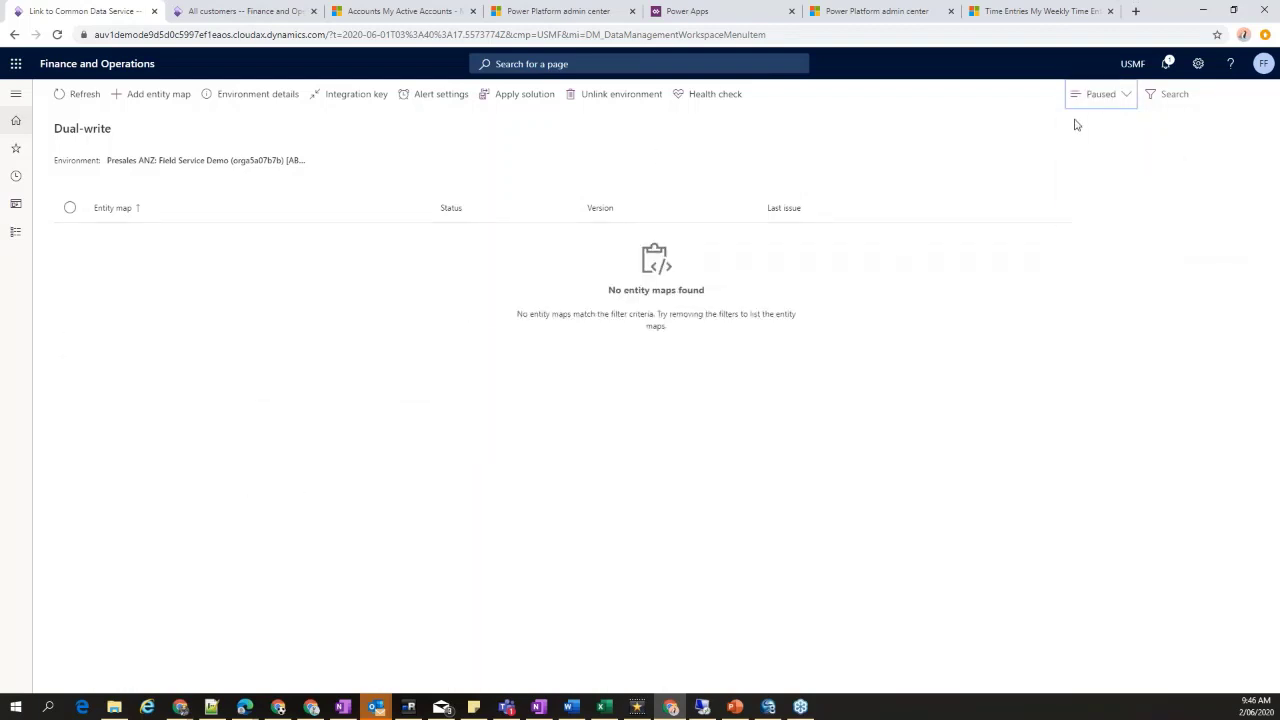
click(1125, 95)
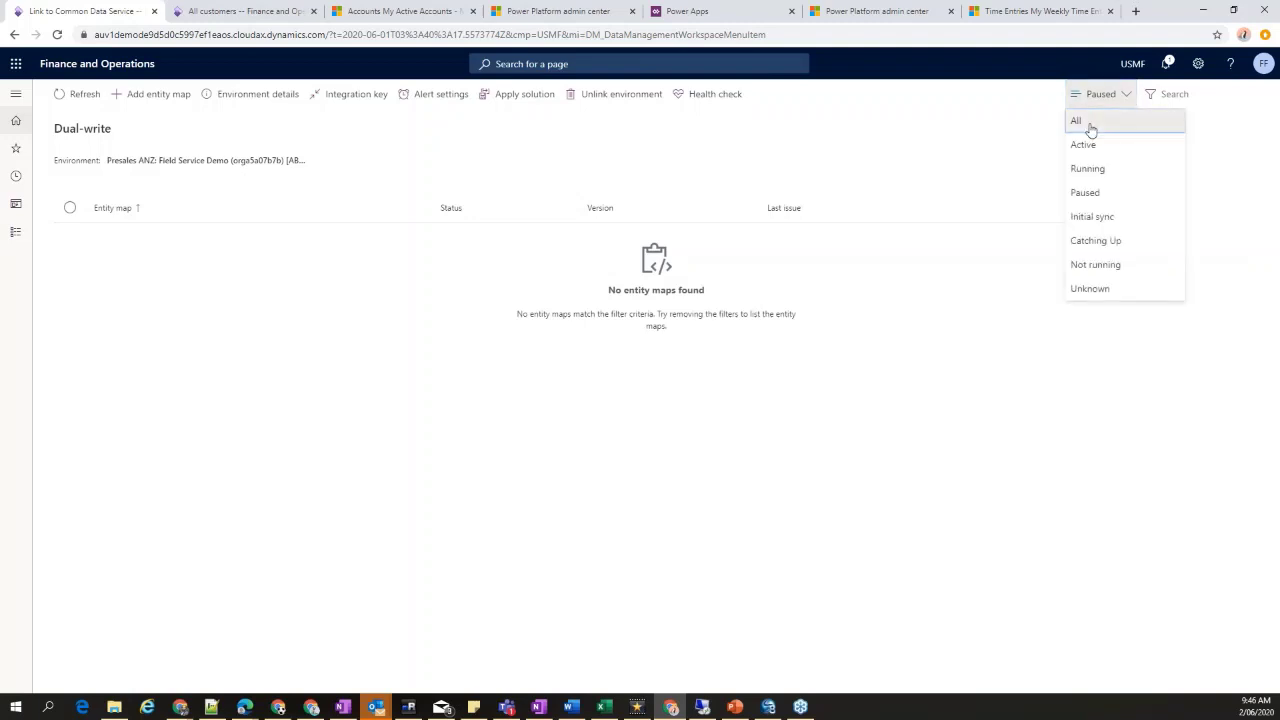
click(1090, 122)
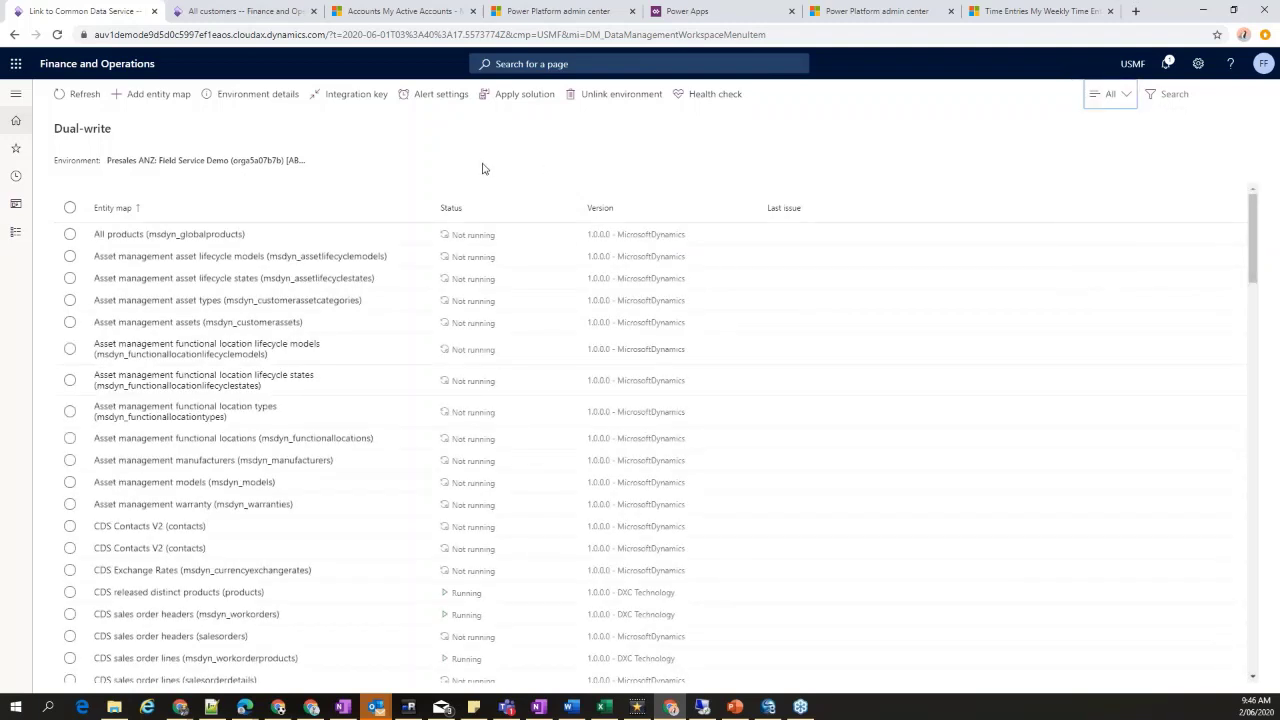
Search the entity maps for "Sales order", then clear the search
click(1200, 91)
text(Sales)
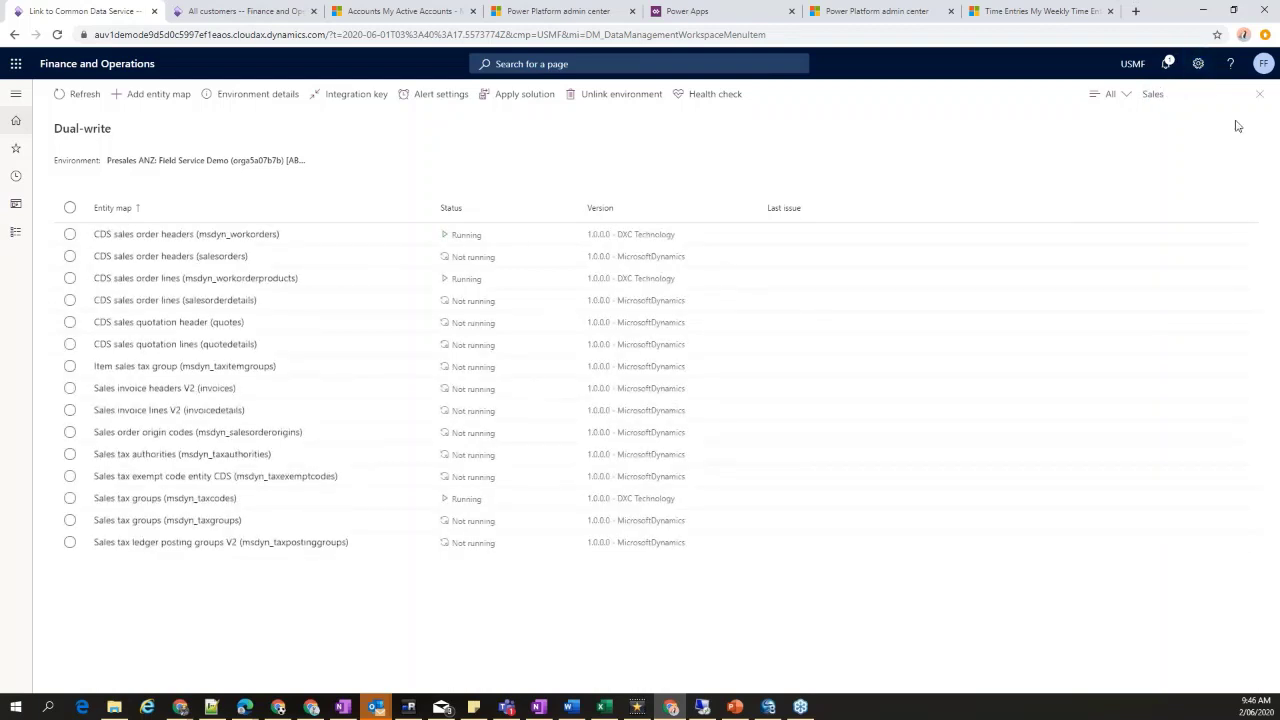
text( order)
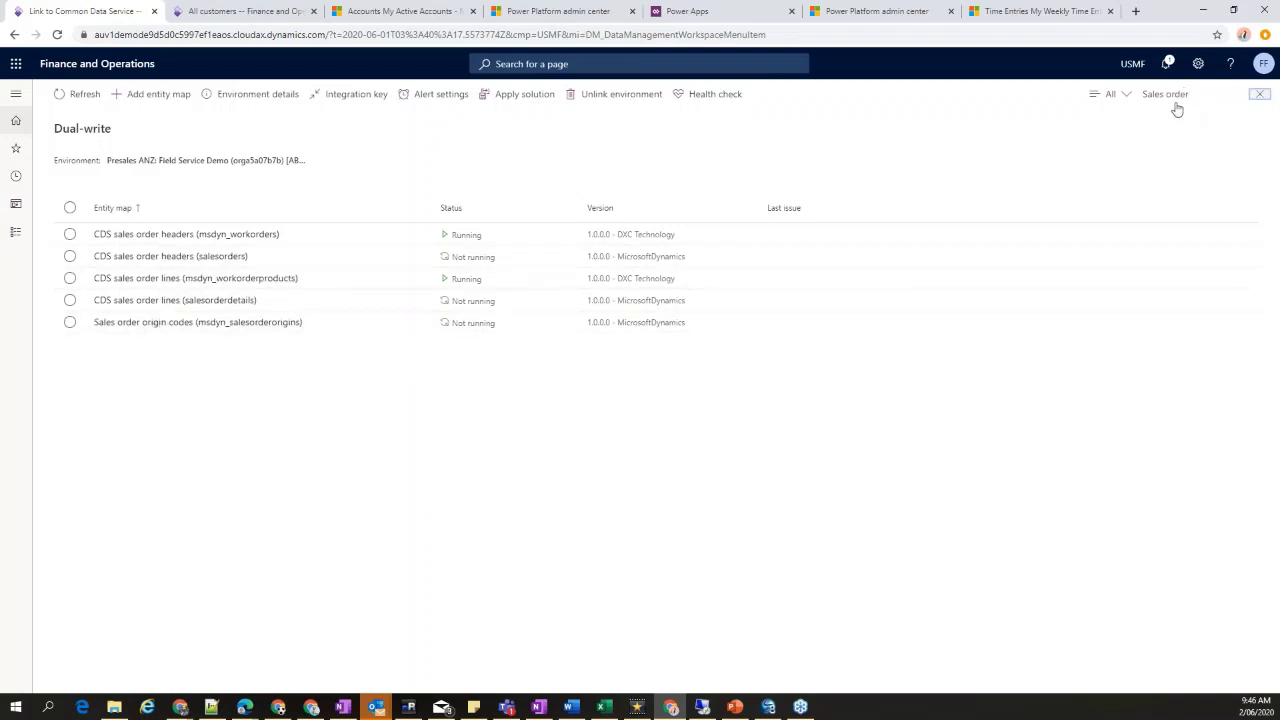
click(1259, 93)
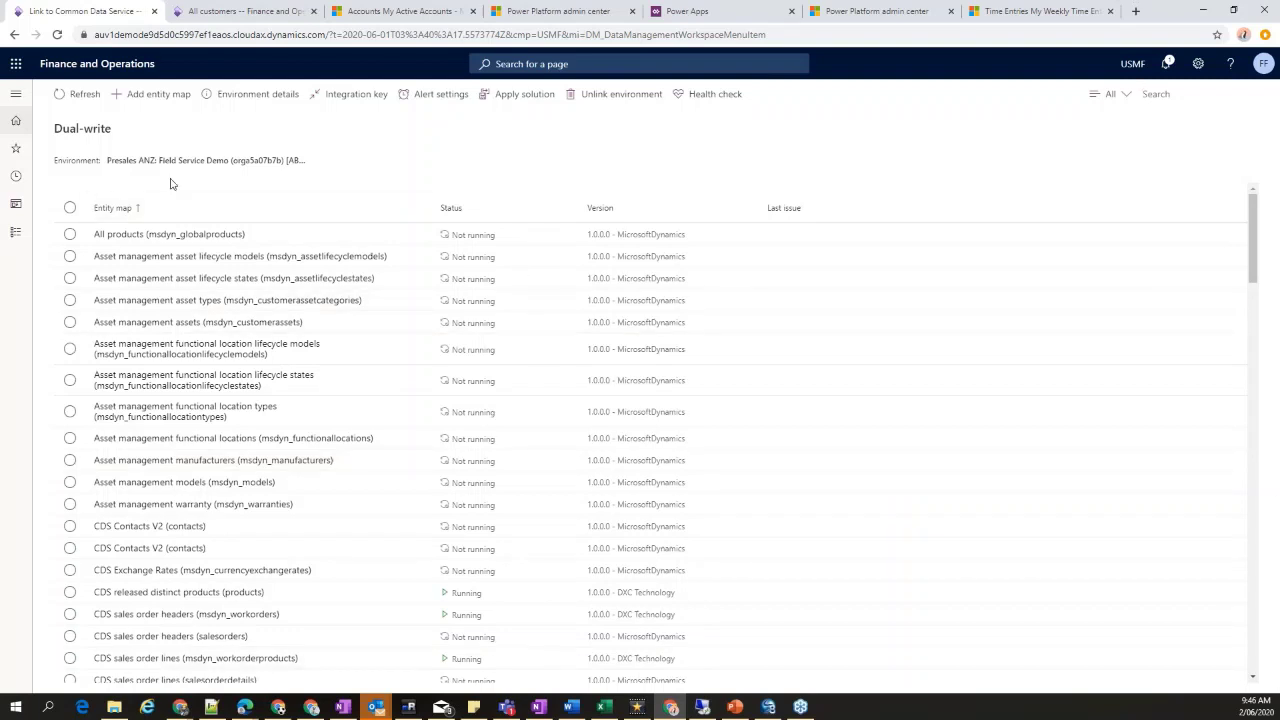
Try to add an entity map, reopening the form to examine its error message, and close it without saving
click(160, 95)
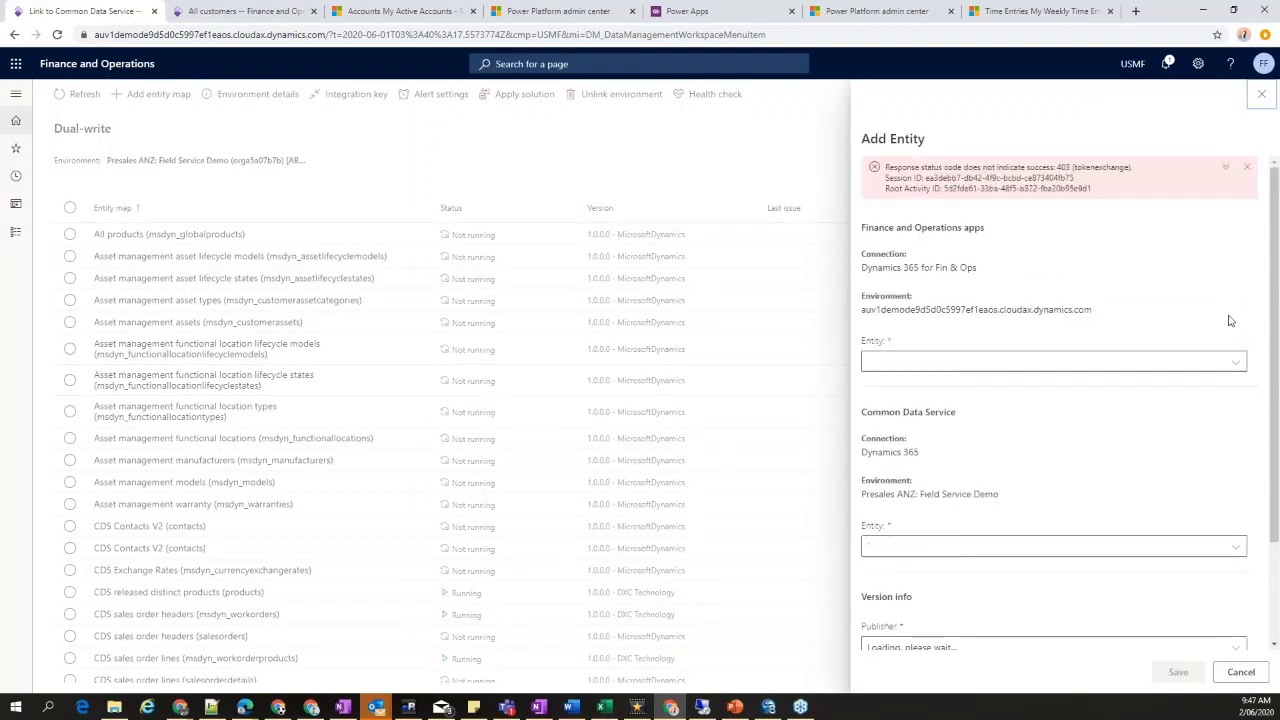
click(1237, 362)
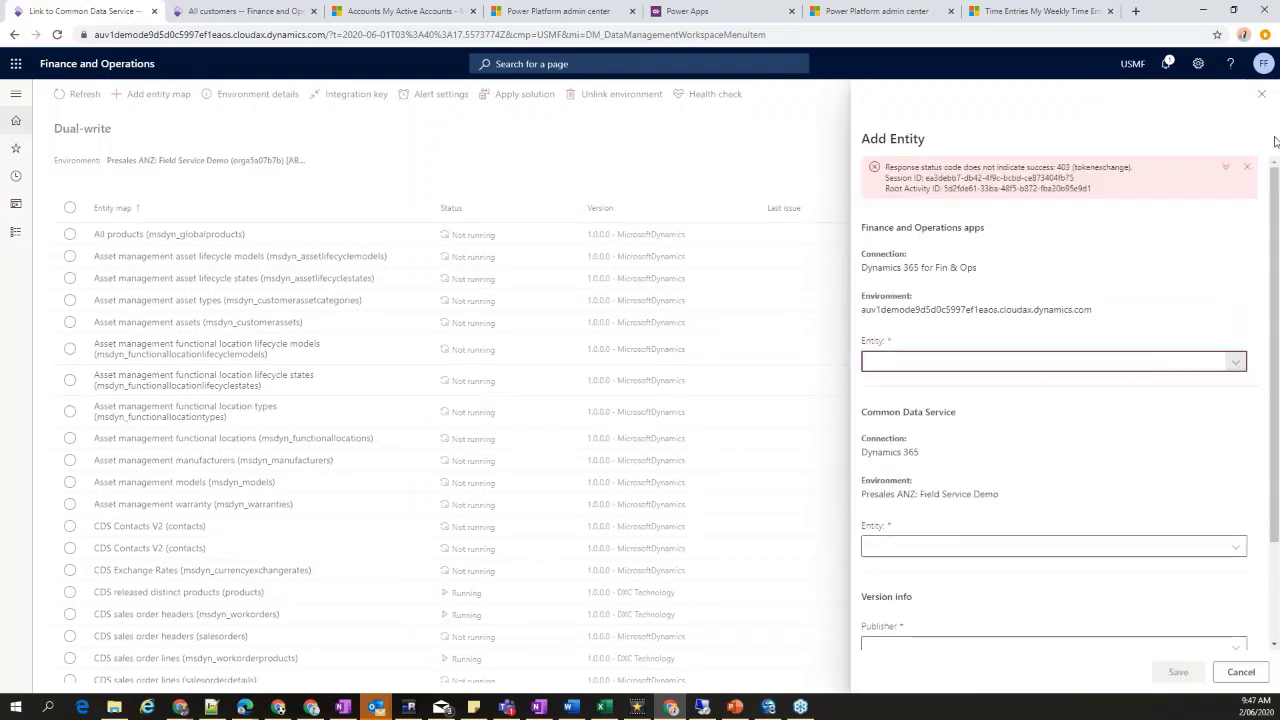
click(1264, 96)
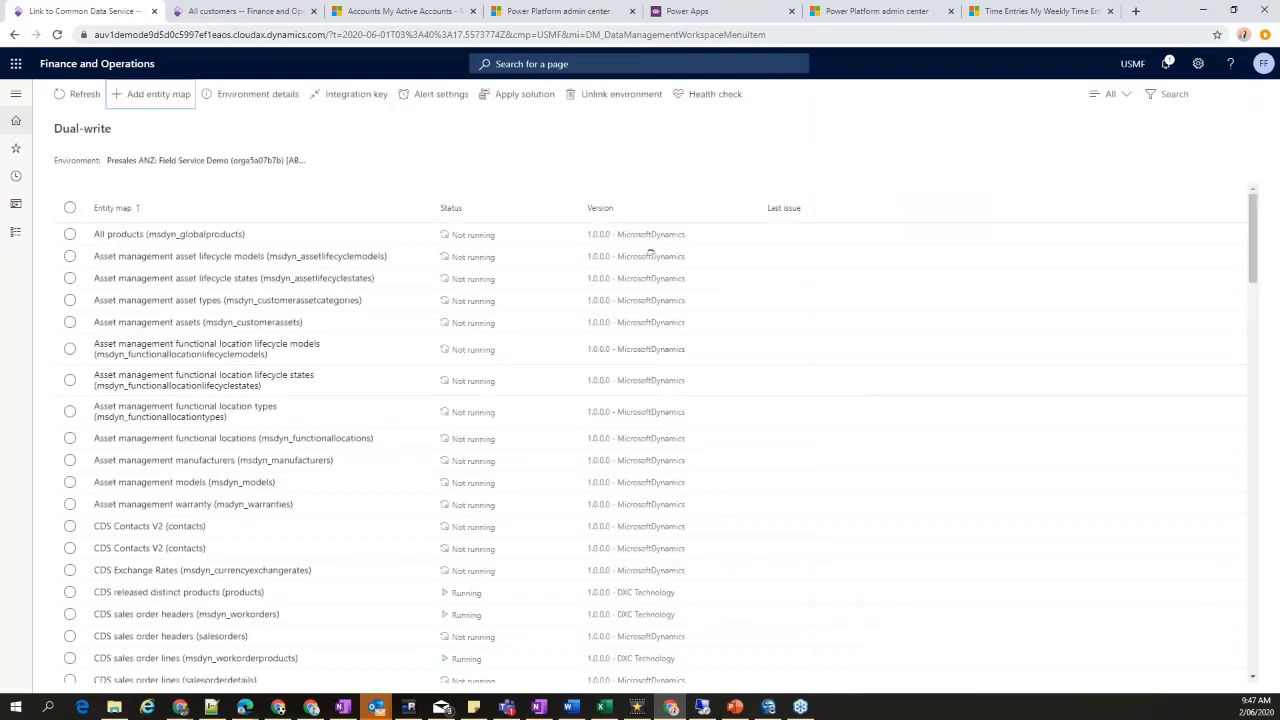
key(Return)
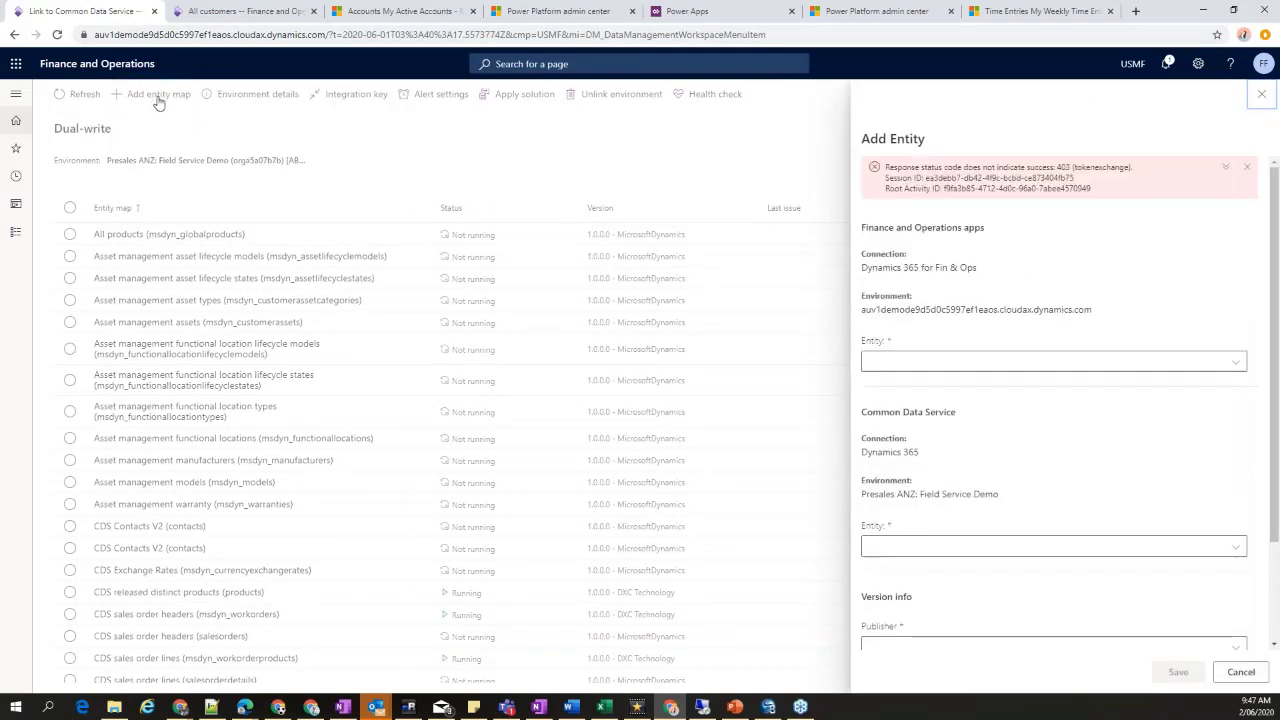
drag(1103, 192, 884, 166)
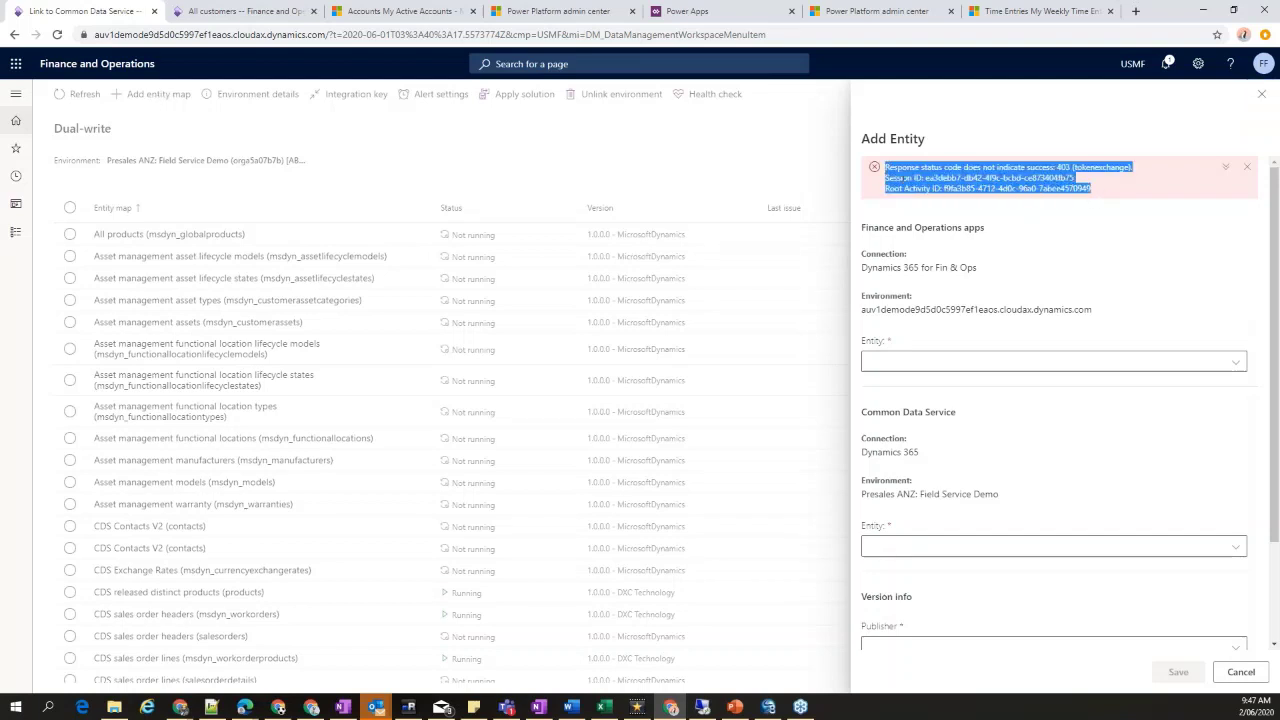
click(1128, 197)
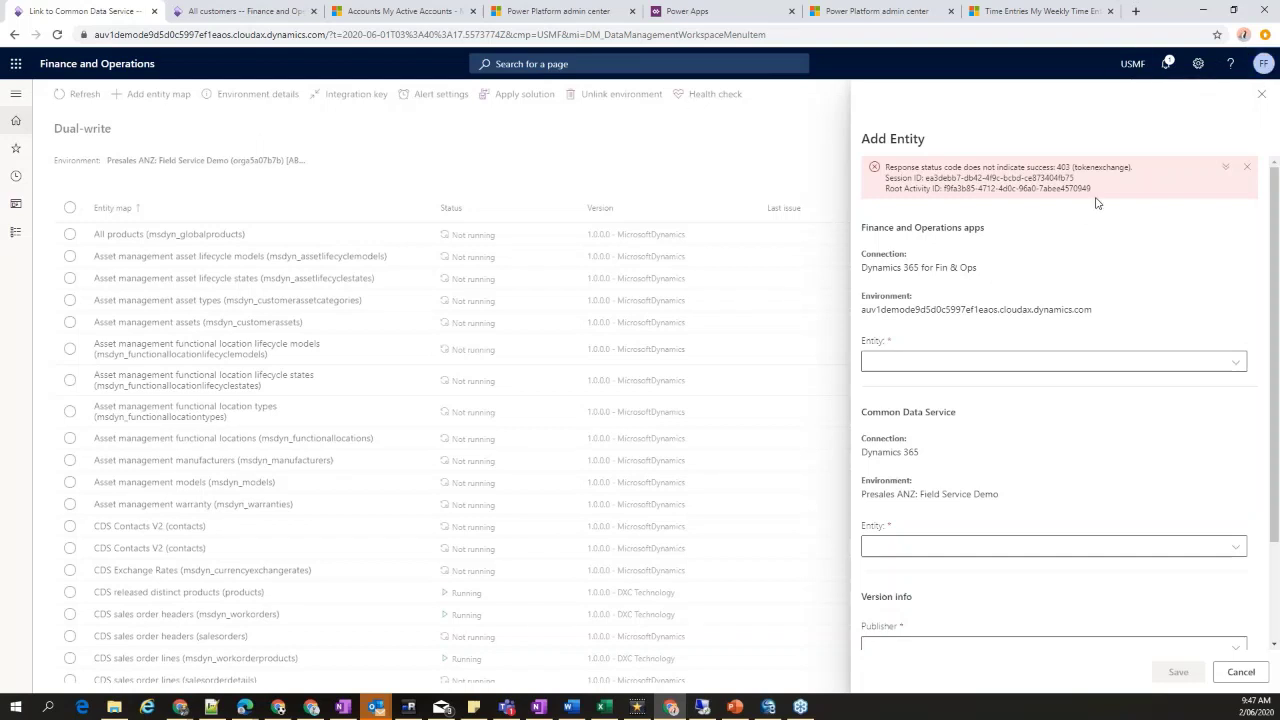
click(755, 650)
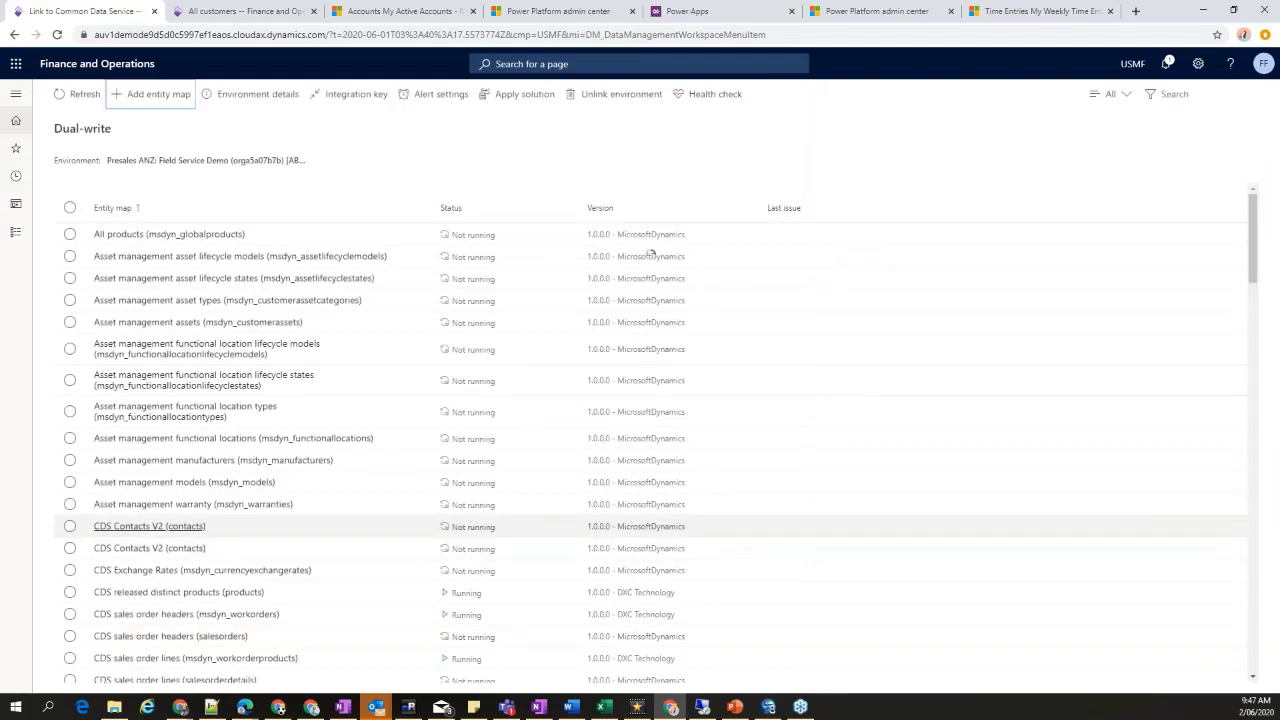
Switch to the Edge window with the PMSL-R4-DEV-02 Dual-write environment and clear the "customer" search from its entity map list
mouse_move(180, 707)
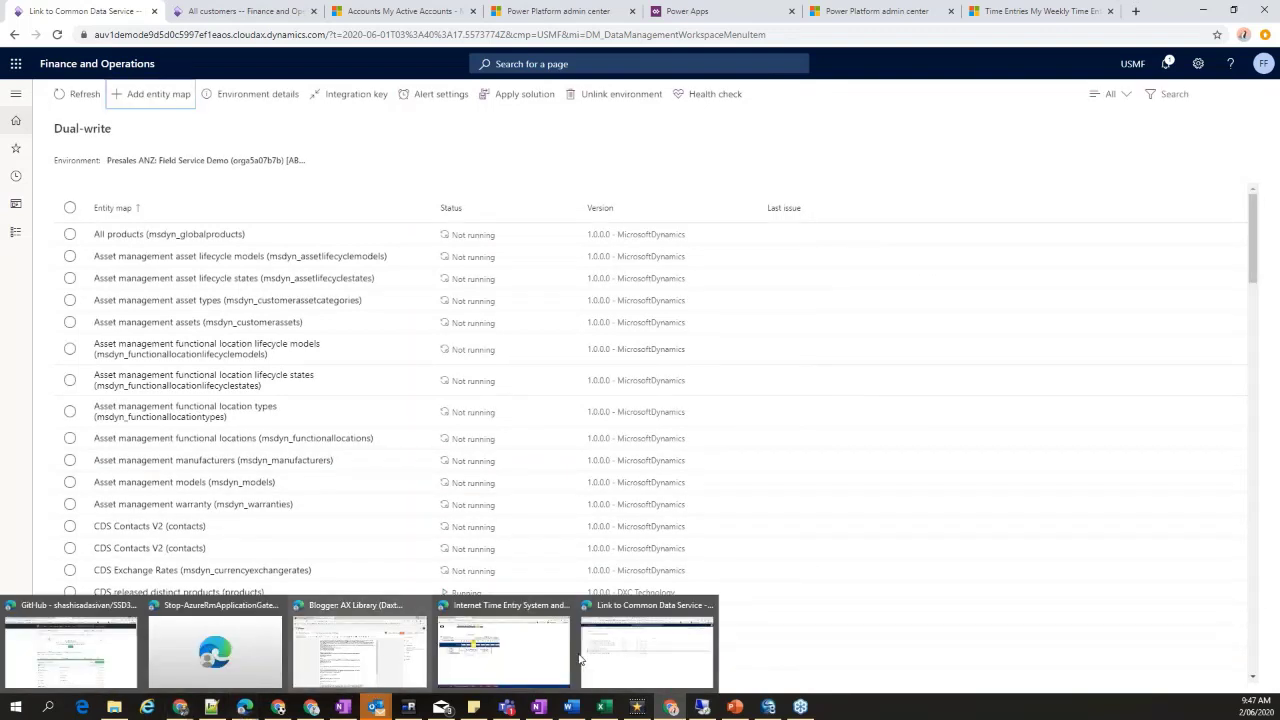
click(647, 645)
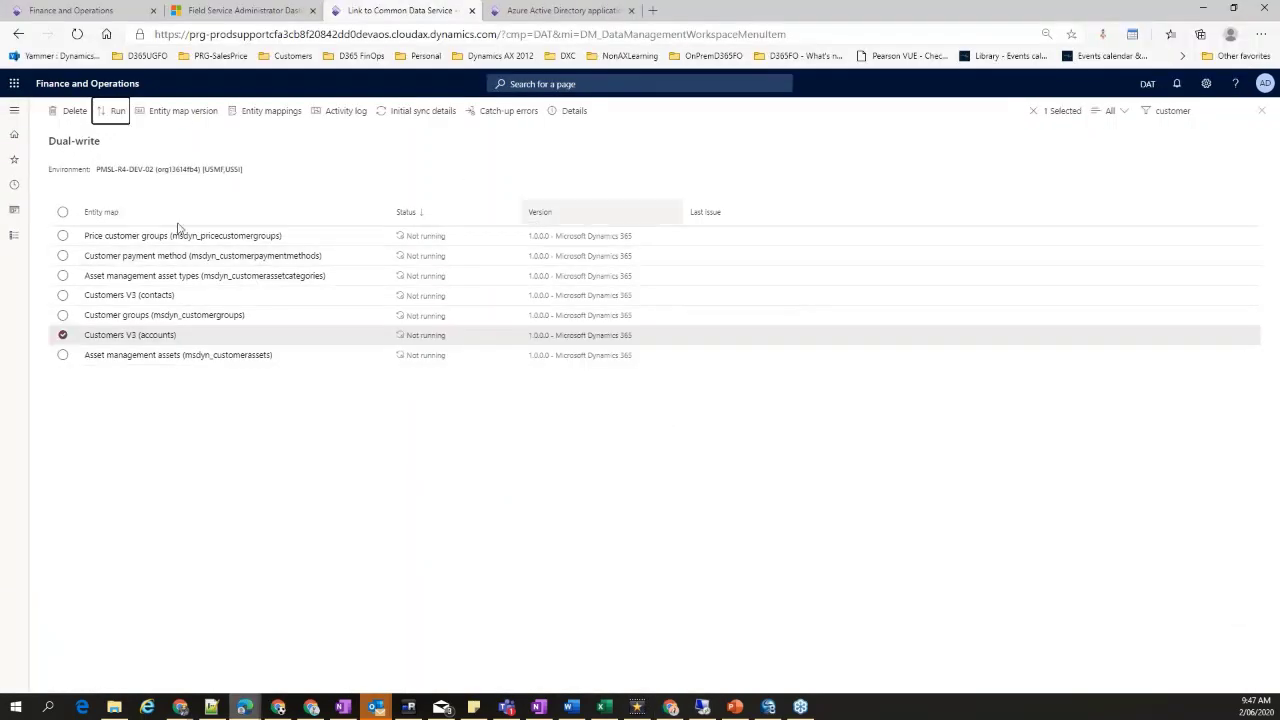
double_click(1160, 111)
key(BackSpace)
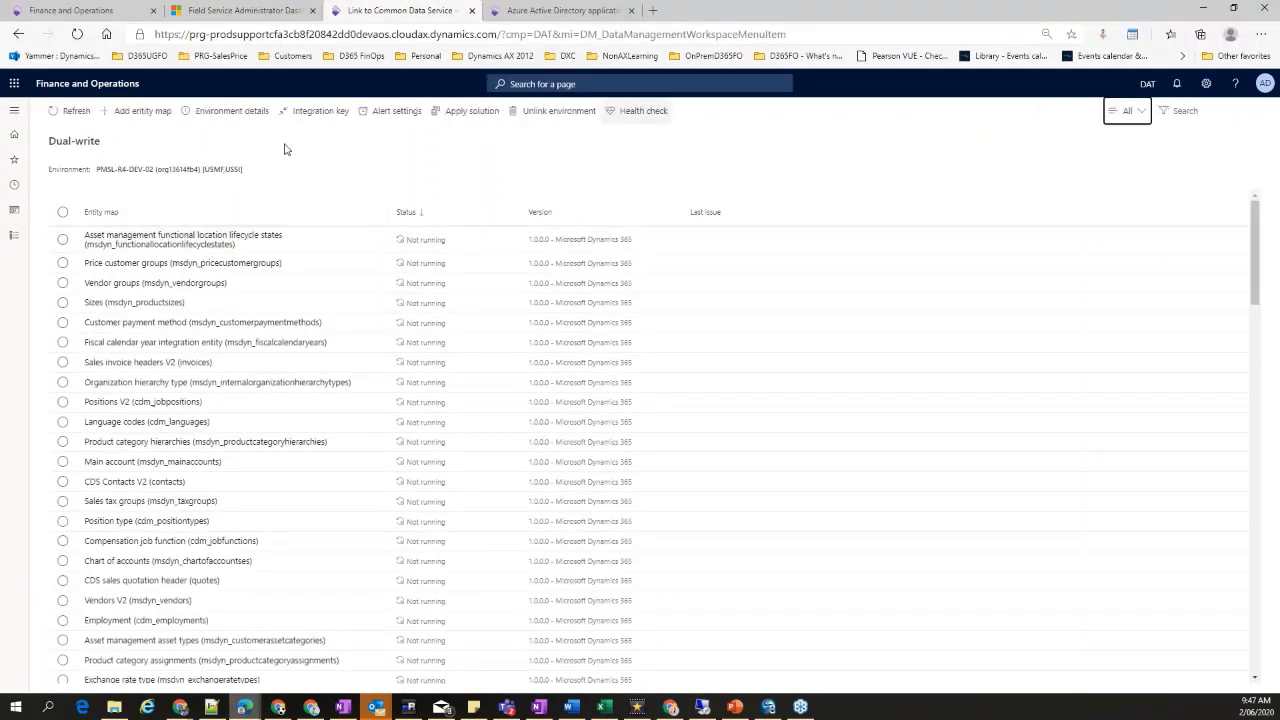
Start a new entity map and choose Audit trail as the Finance and Operations entity
click(135, 112)
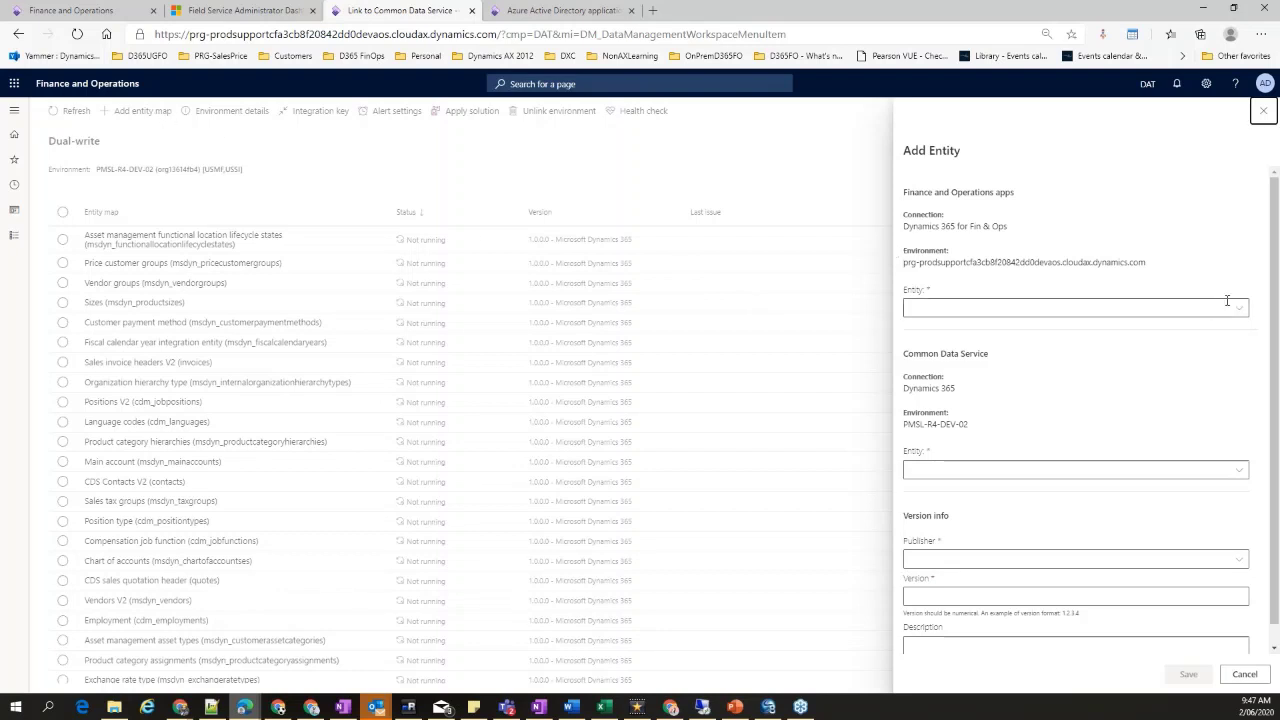
click(1239, 307)
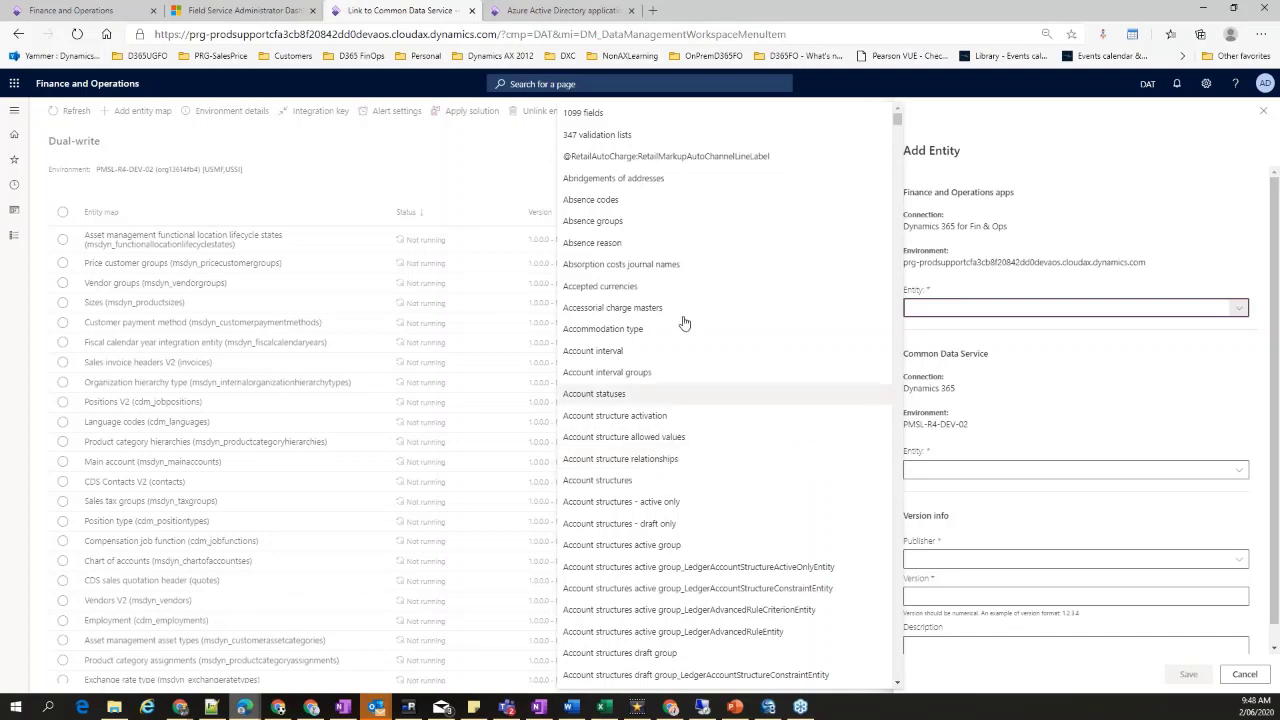
scroll(683, 315, down, 4)
scroll(685, 316, down, 20)
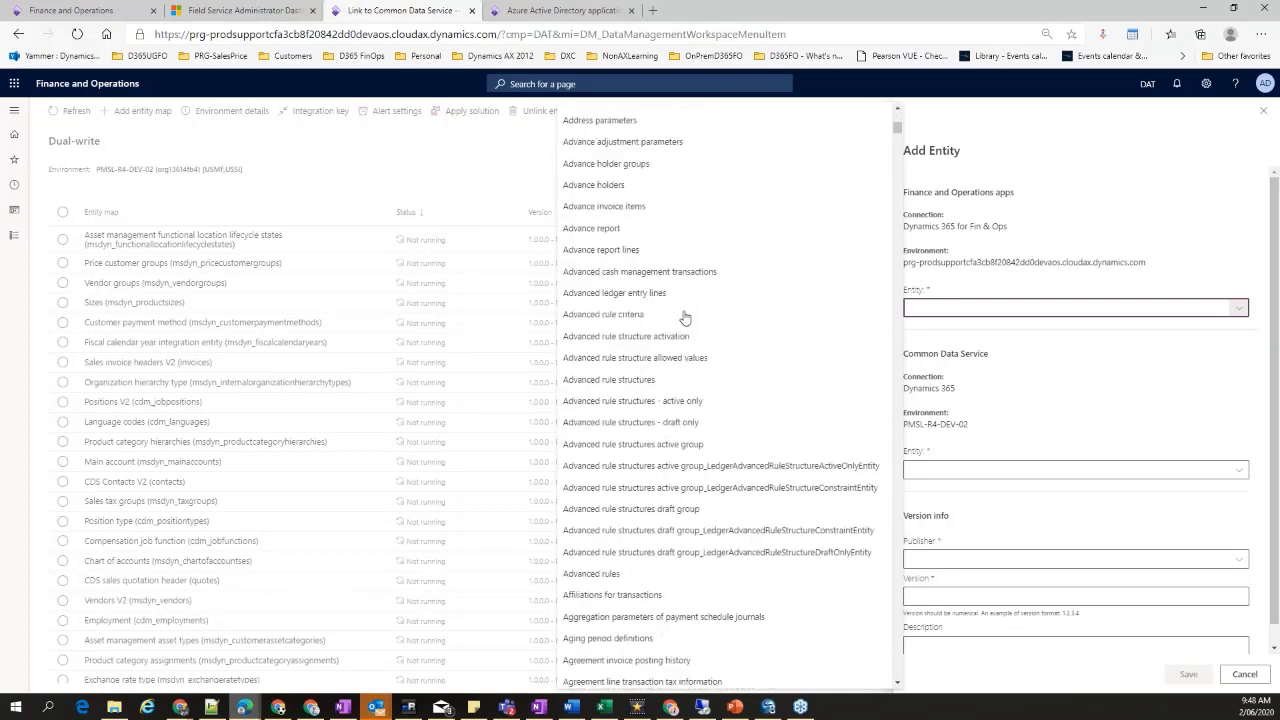
scroll(685, 316, down, 12)
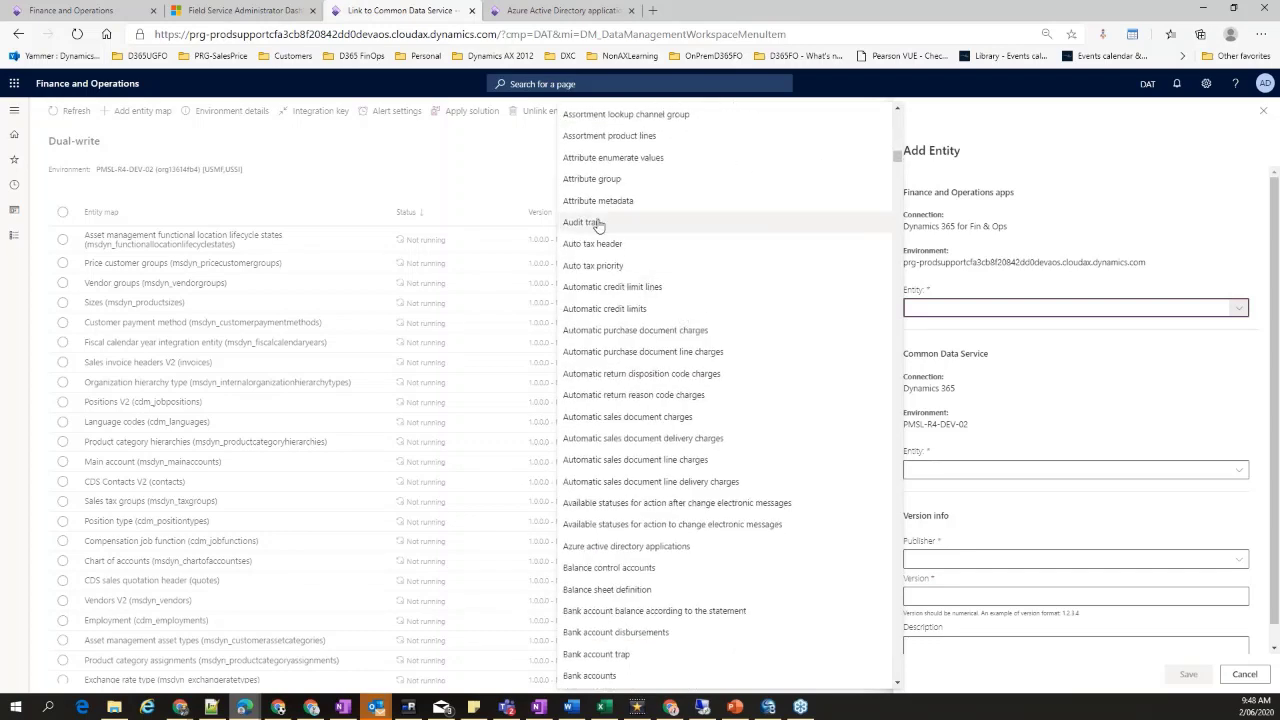
click(631, 221)
Choose Audits as the Common Data Service entity for the new map
click(1238, 470)
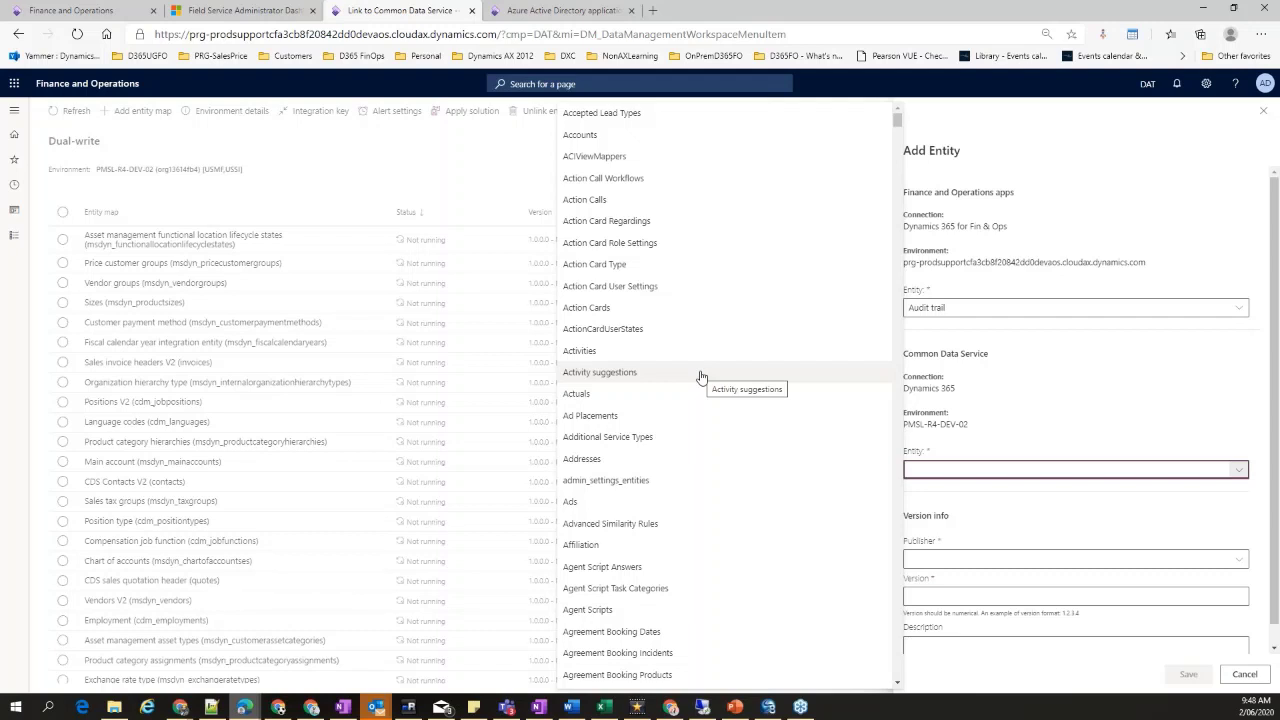
scroll(701, 377, down, 5)
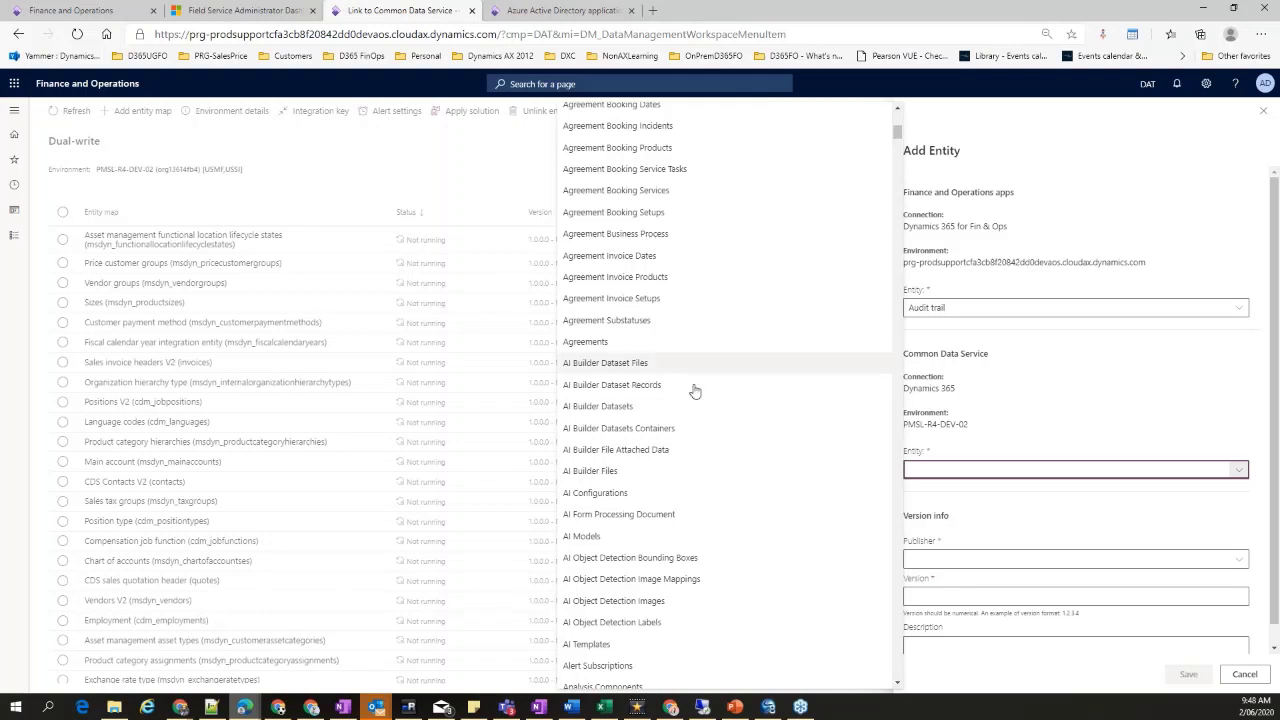
scroll(705, 549, down, 6)
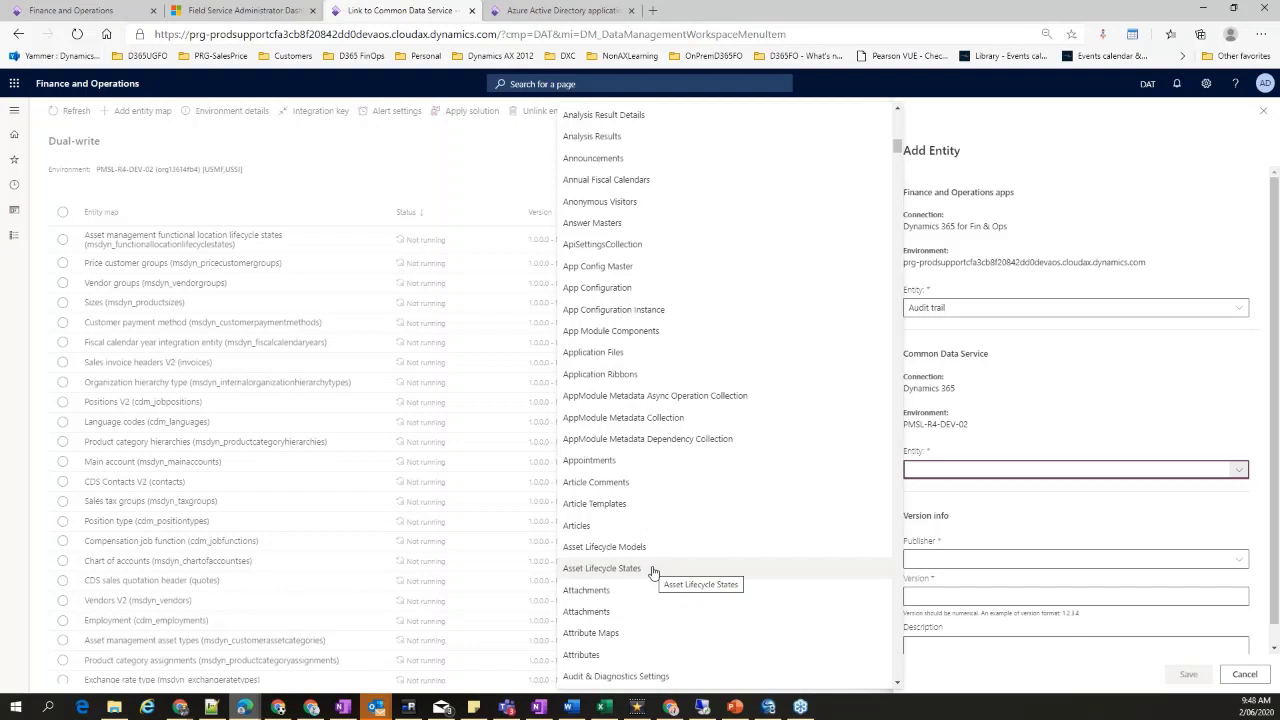
text(Aud)
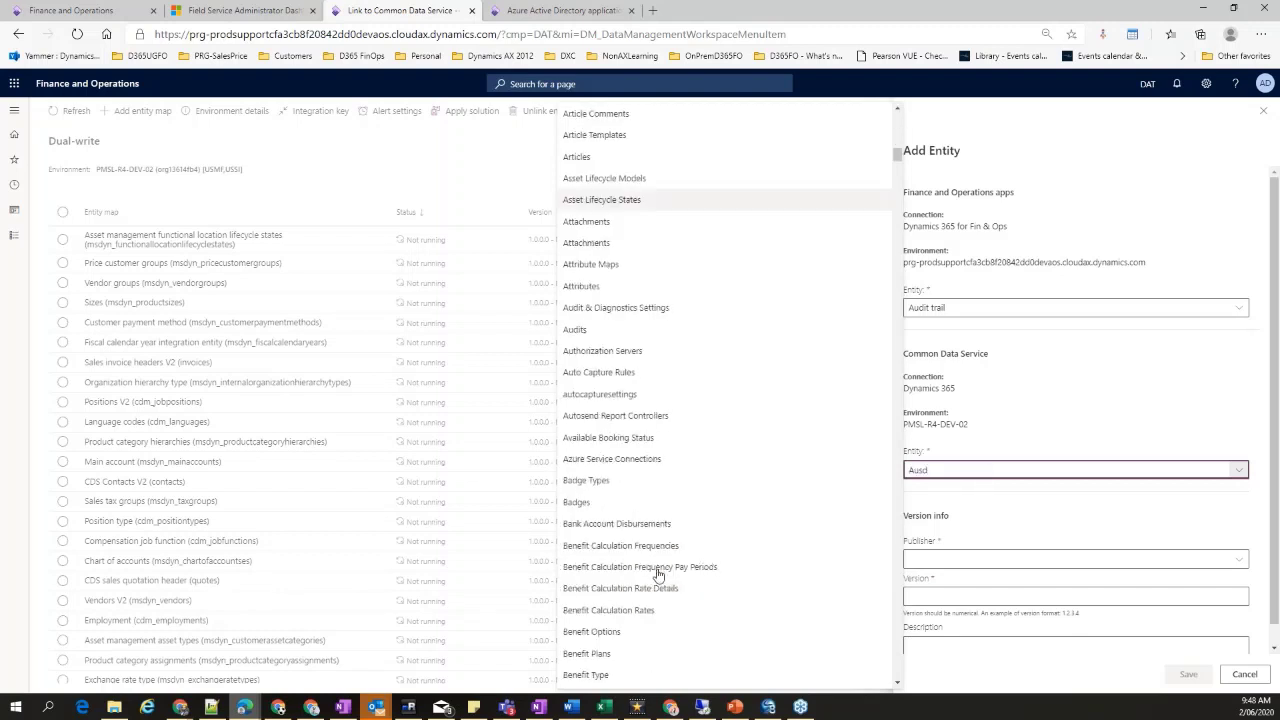
click(597, 331)
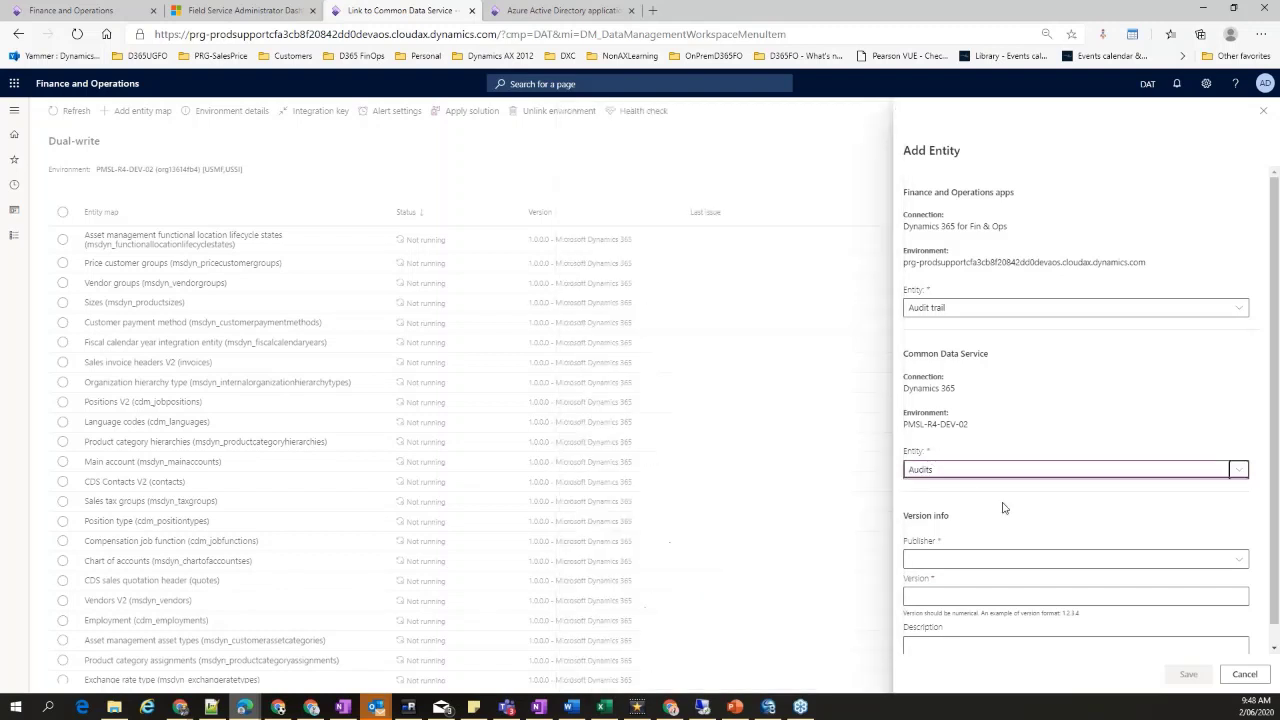
Set the publisher to Default Publisher for org2bf8f8f4 and the version to 1.0.0.1, and save the entity map
click(1140, 560)
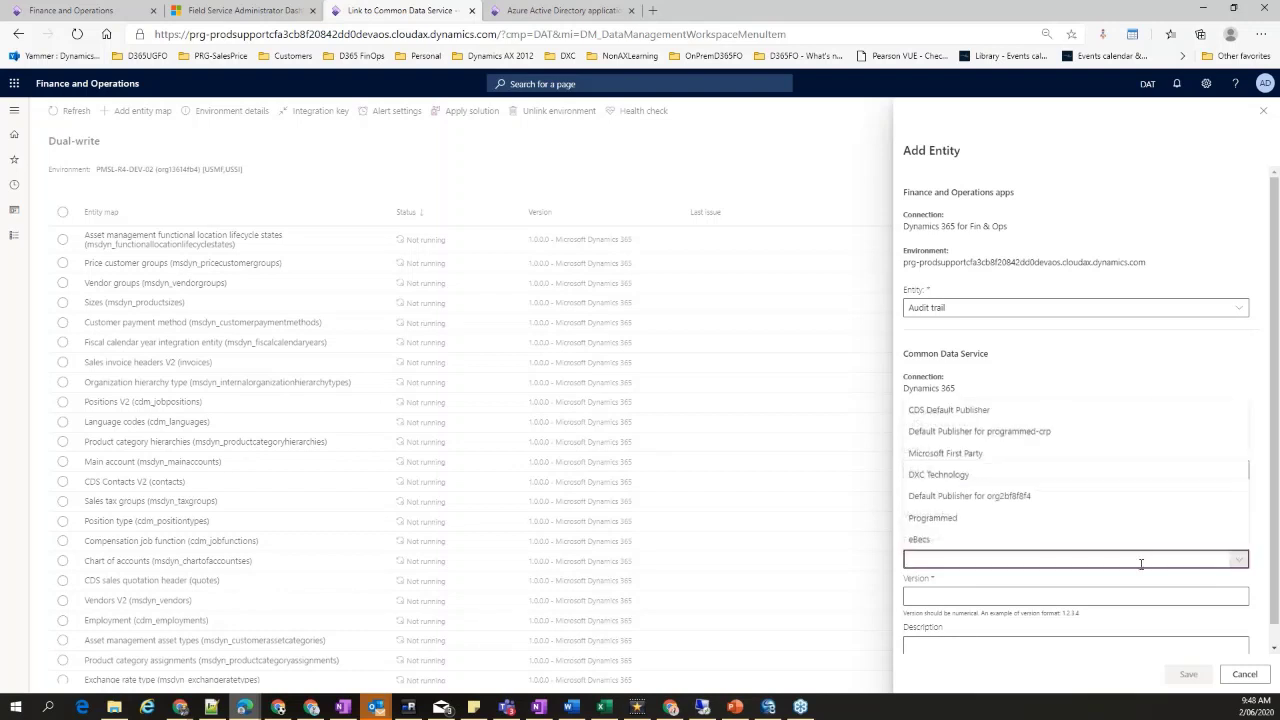
click(1030, 494)
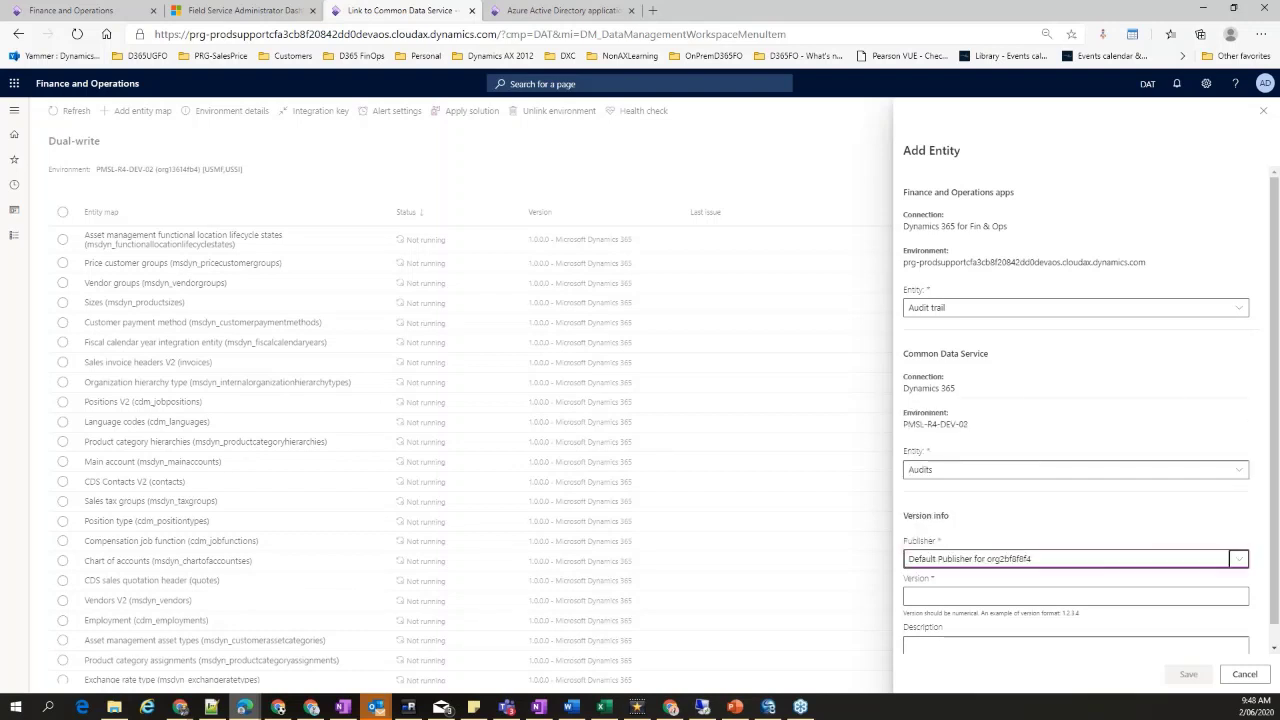
scroll(1100, 620, down, 1)
click(1065, 577)
text(1.0.0)
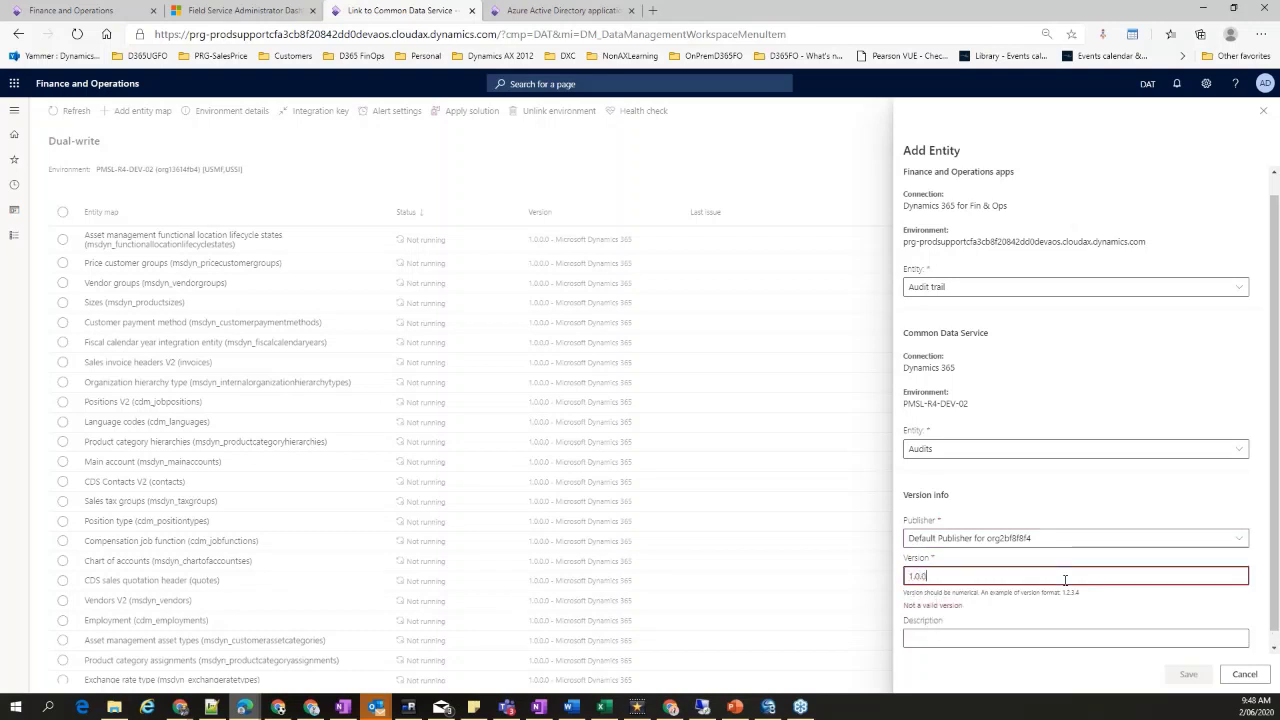
text(.1)
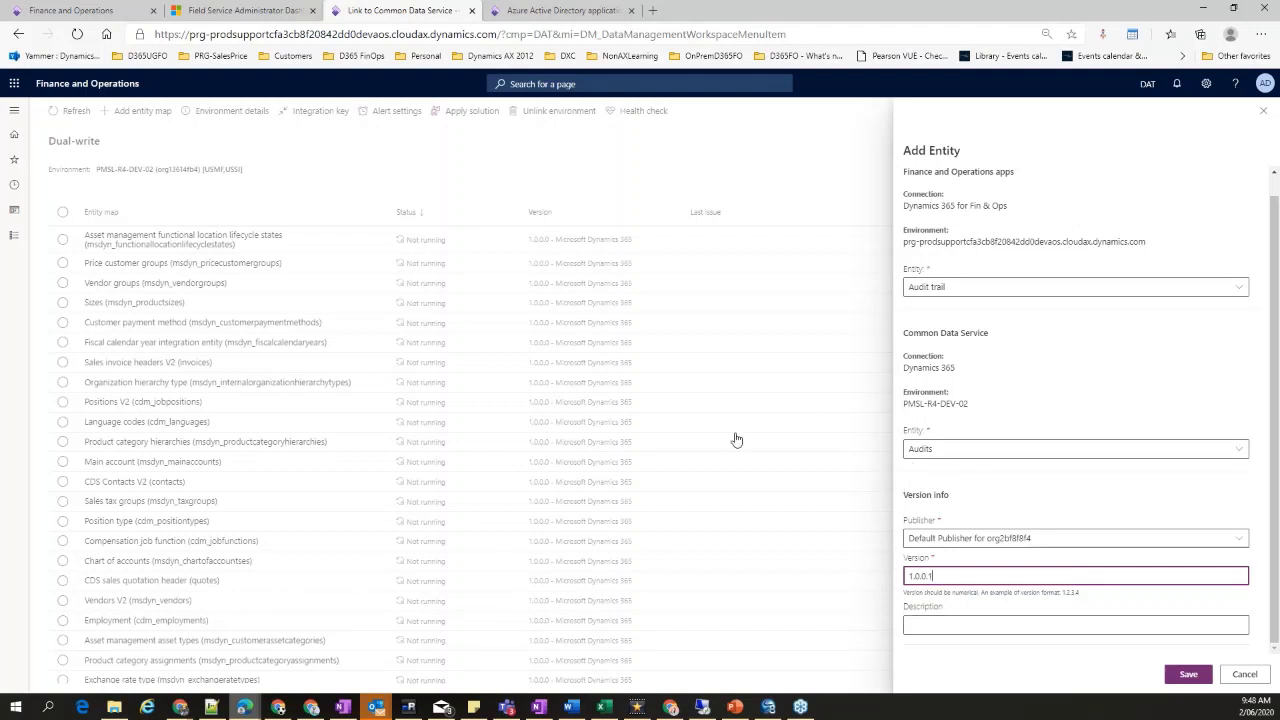
click(1186, 675)
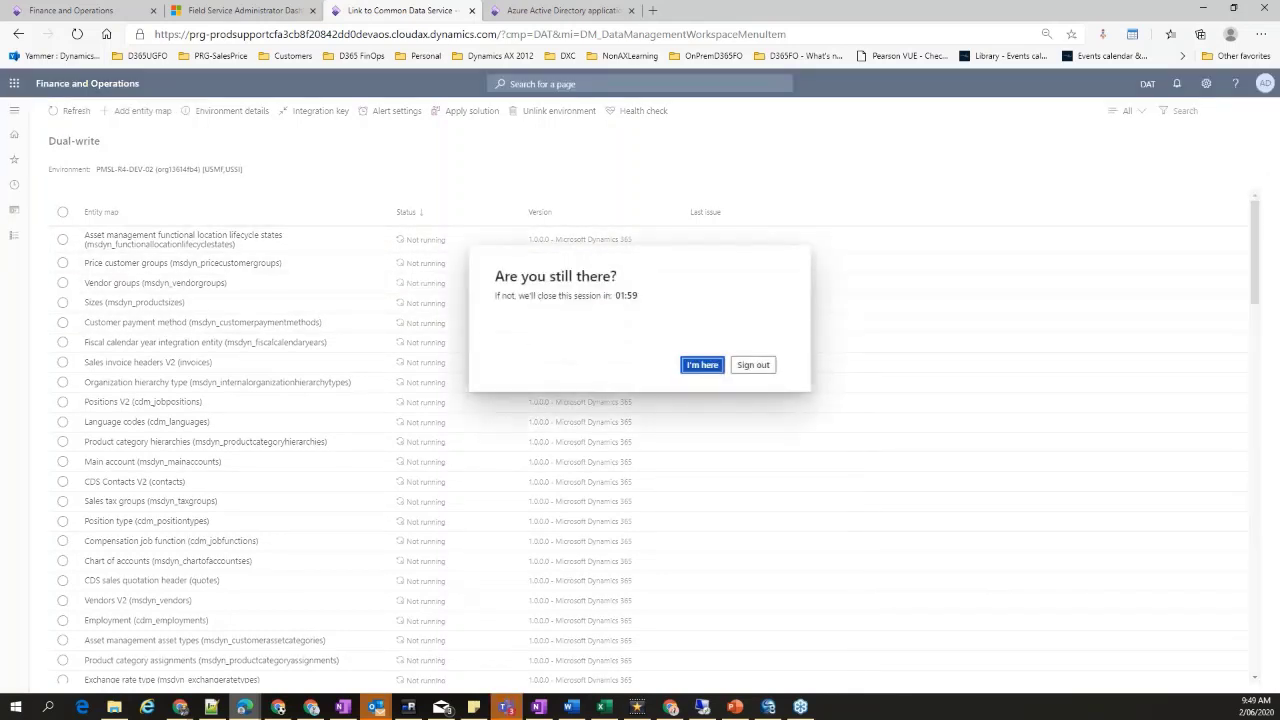
Keep the session active, search the entity maps for "aud" and open the Audit trail (audits) map
click(702, 365)
text(aud)
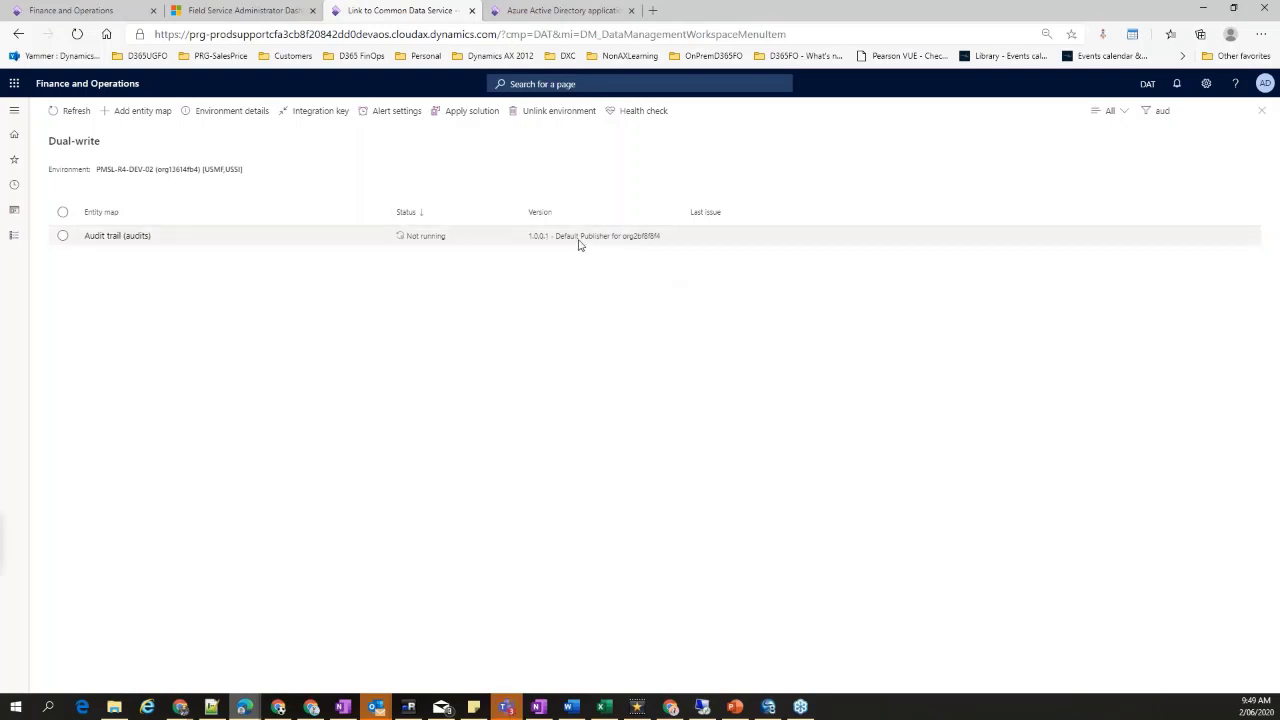
click(99, 238)
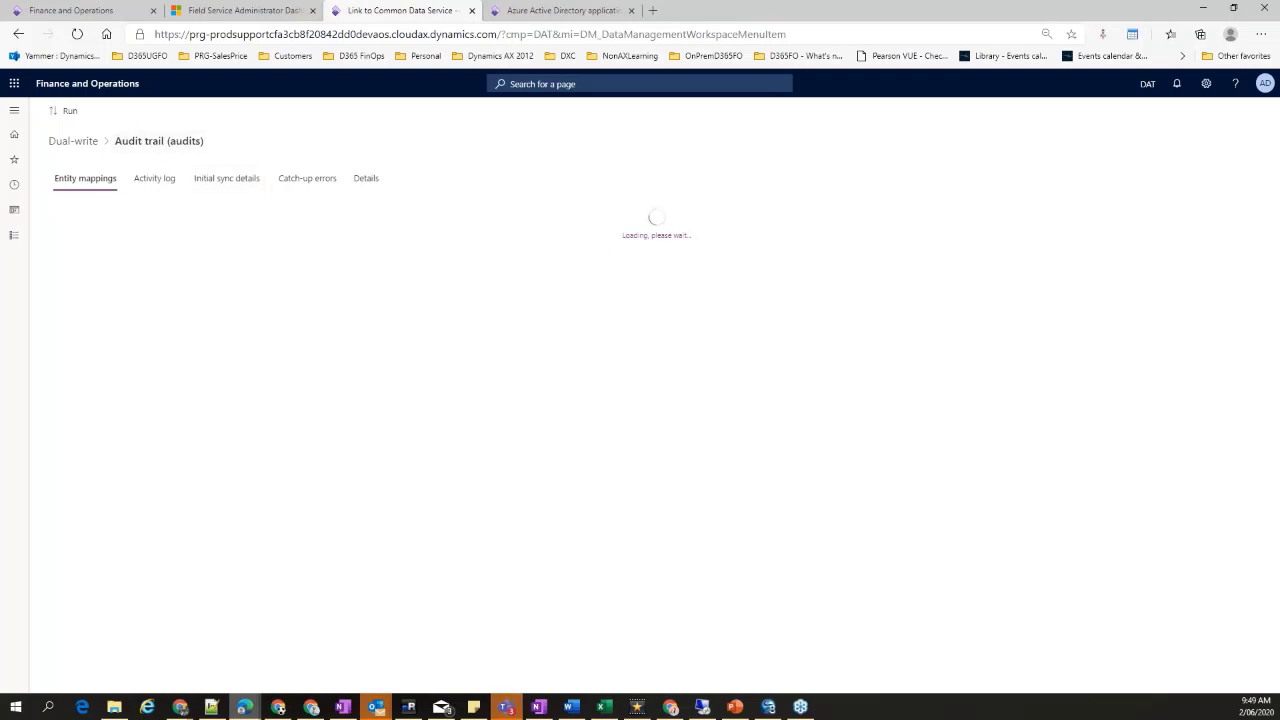
click(237, 314)
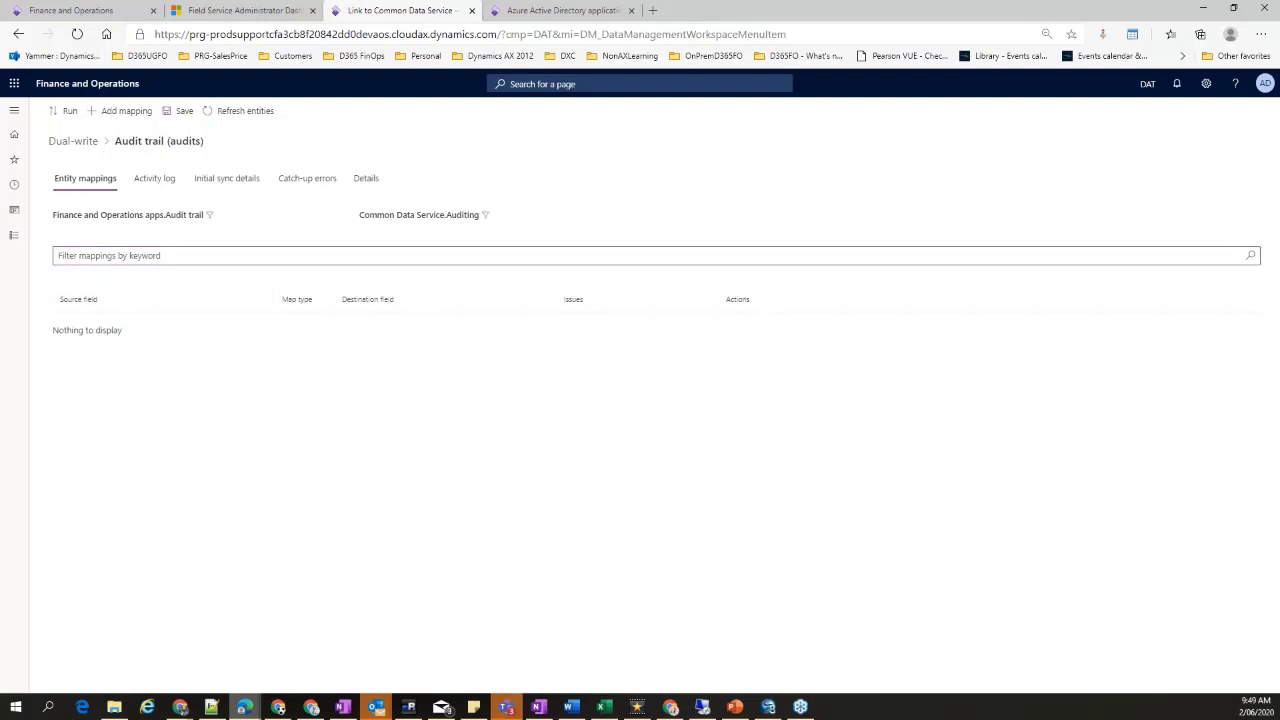
Add a field mapping from DESCRIPTION to operation [Operation] in the Audit trail map and save it
click(125, 112)
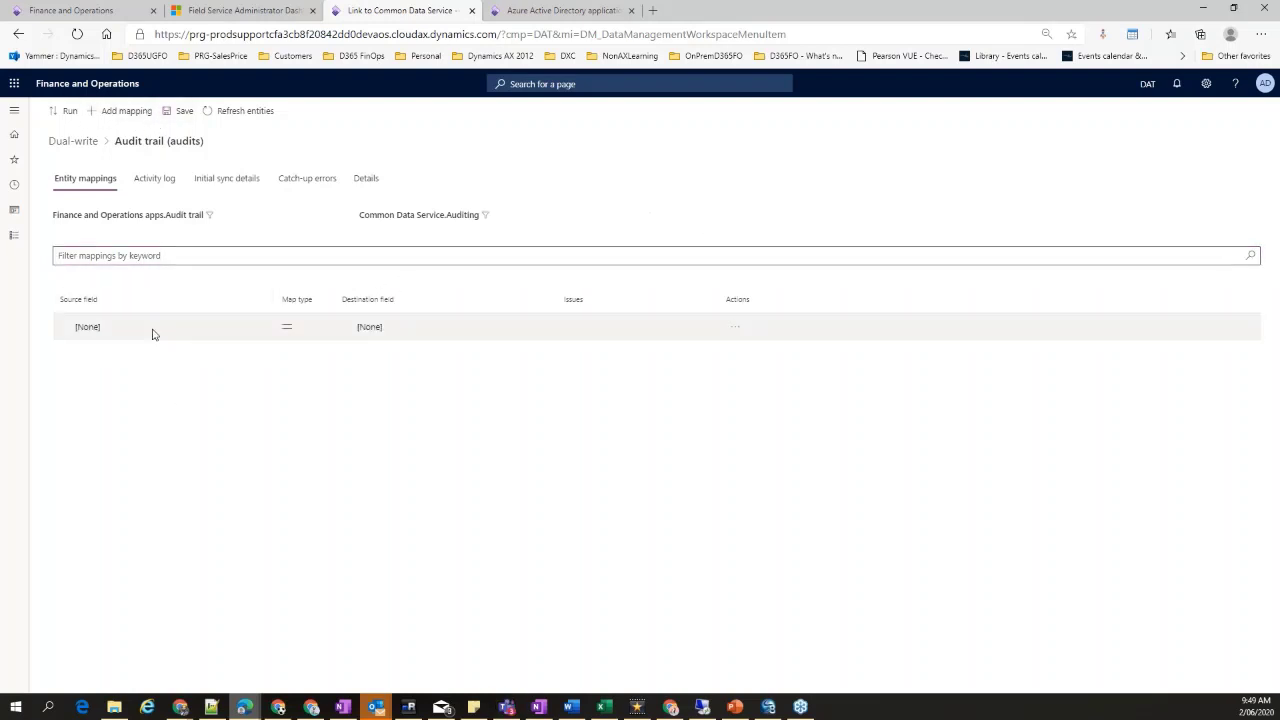
click(83, 329)
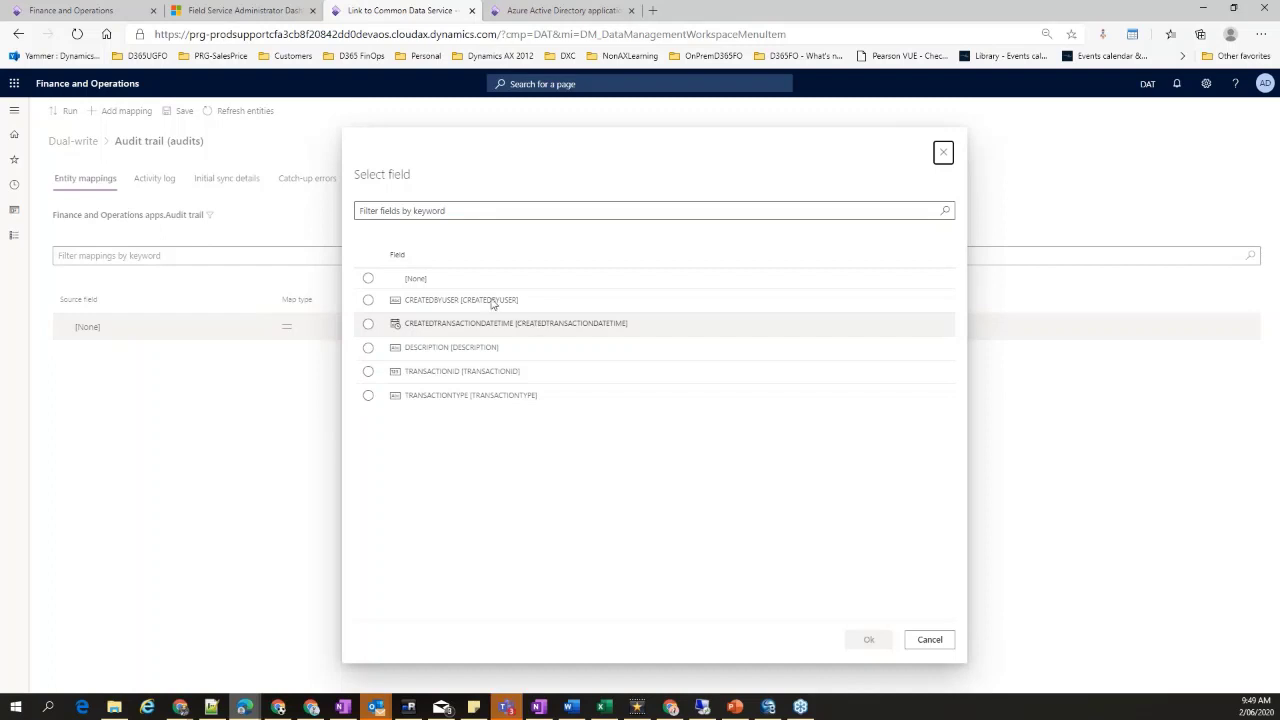
click(470, 349)
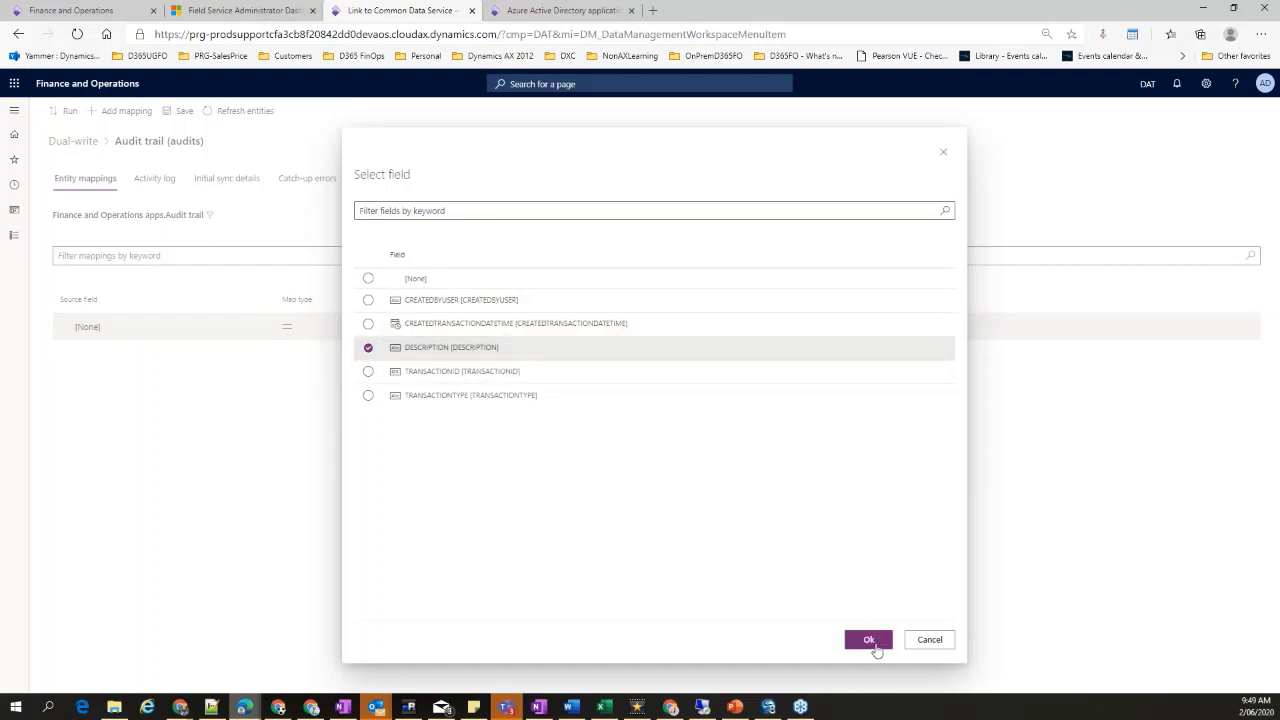
click(869, 640)
click(366, 330)
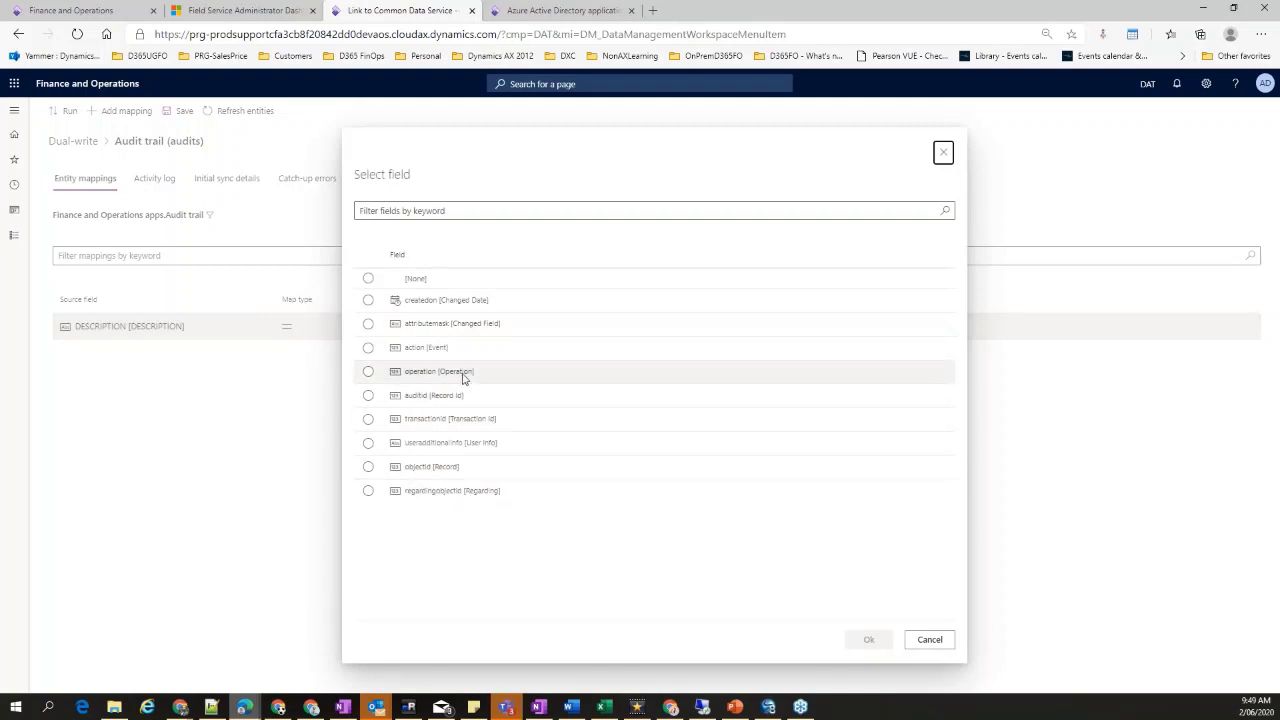
click(464, 375)
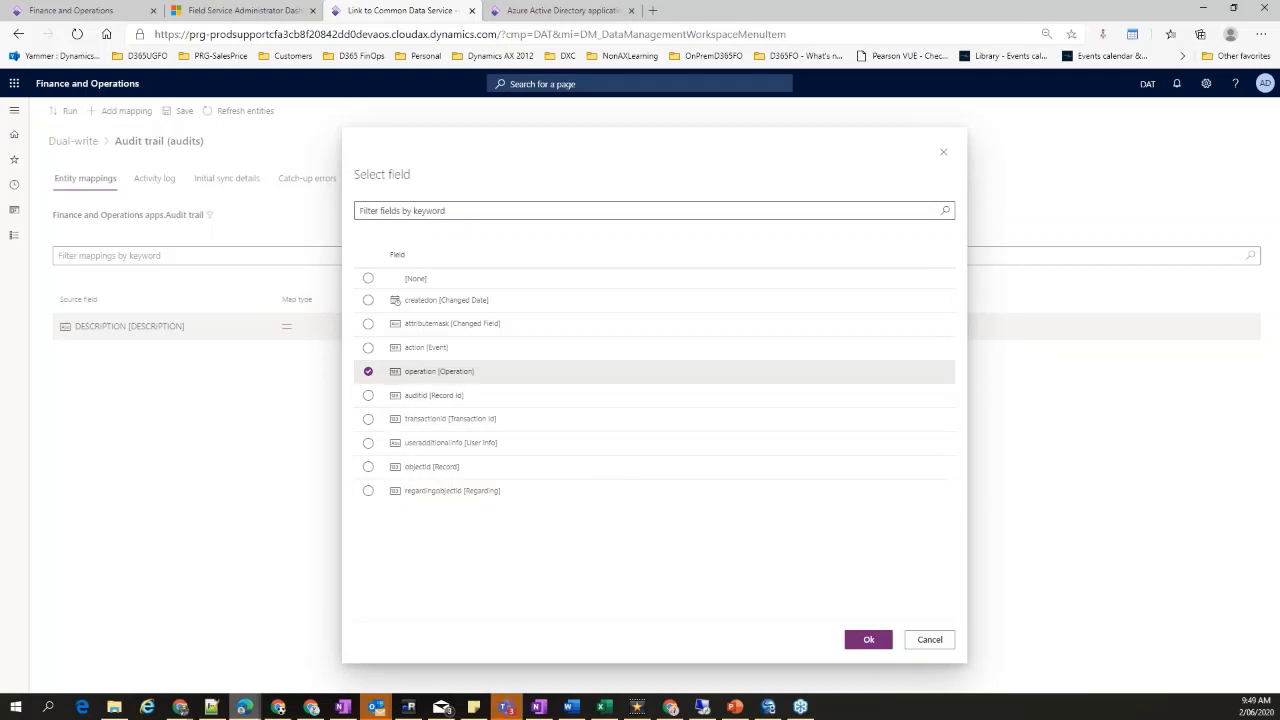
click(860, 640)
click(180, 111)
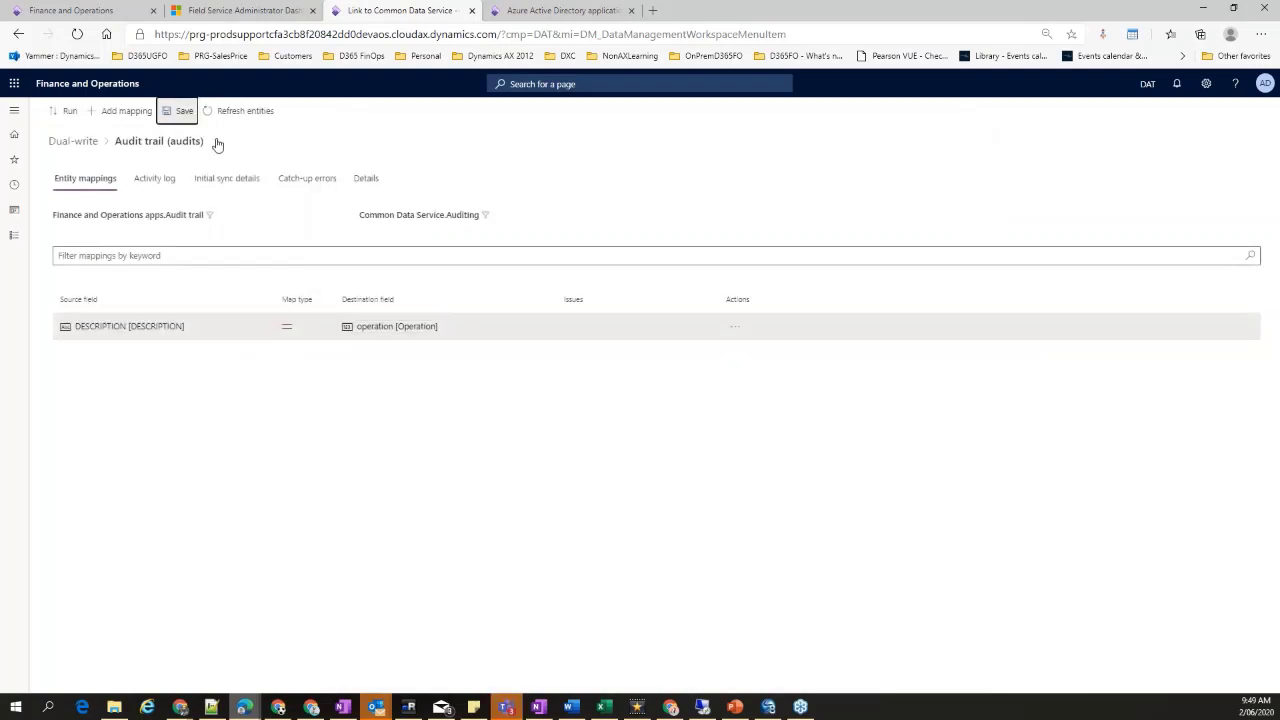
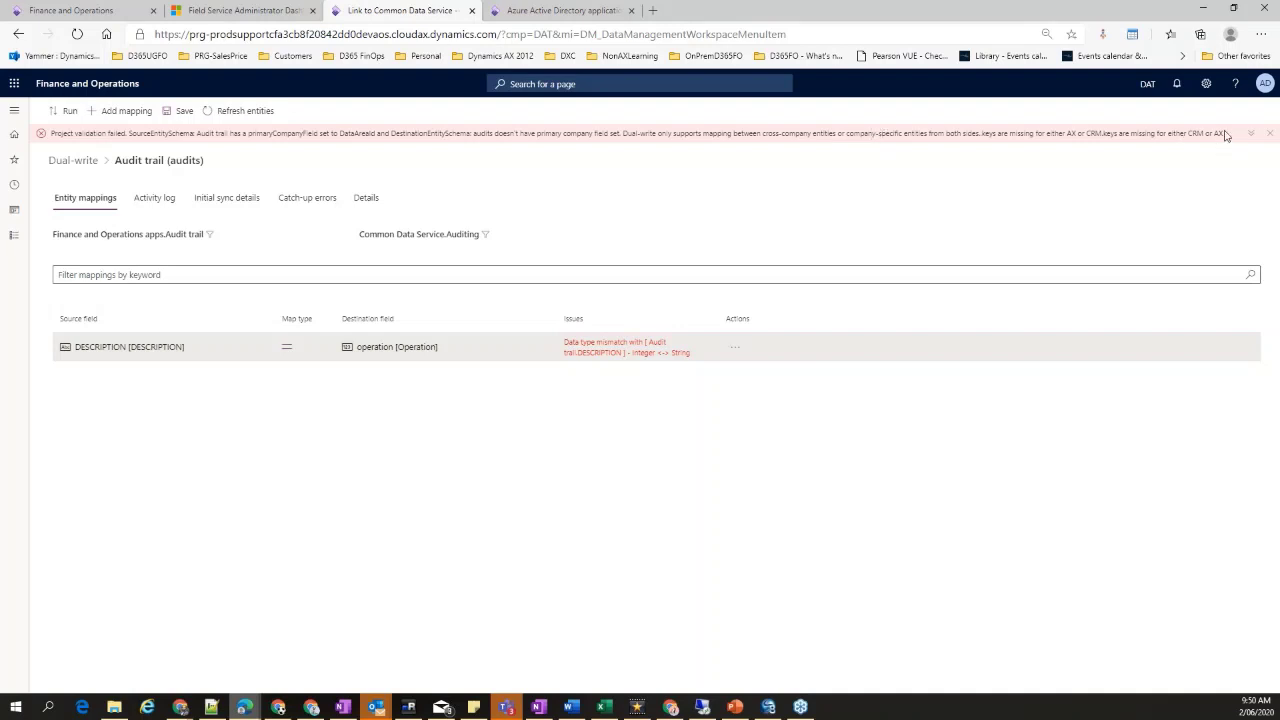
Review the validation error message, return to the Dual-write entity map list and search it for "customer"
triple_click(414, 128)
click(73, 160)
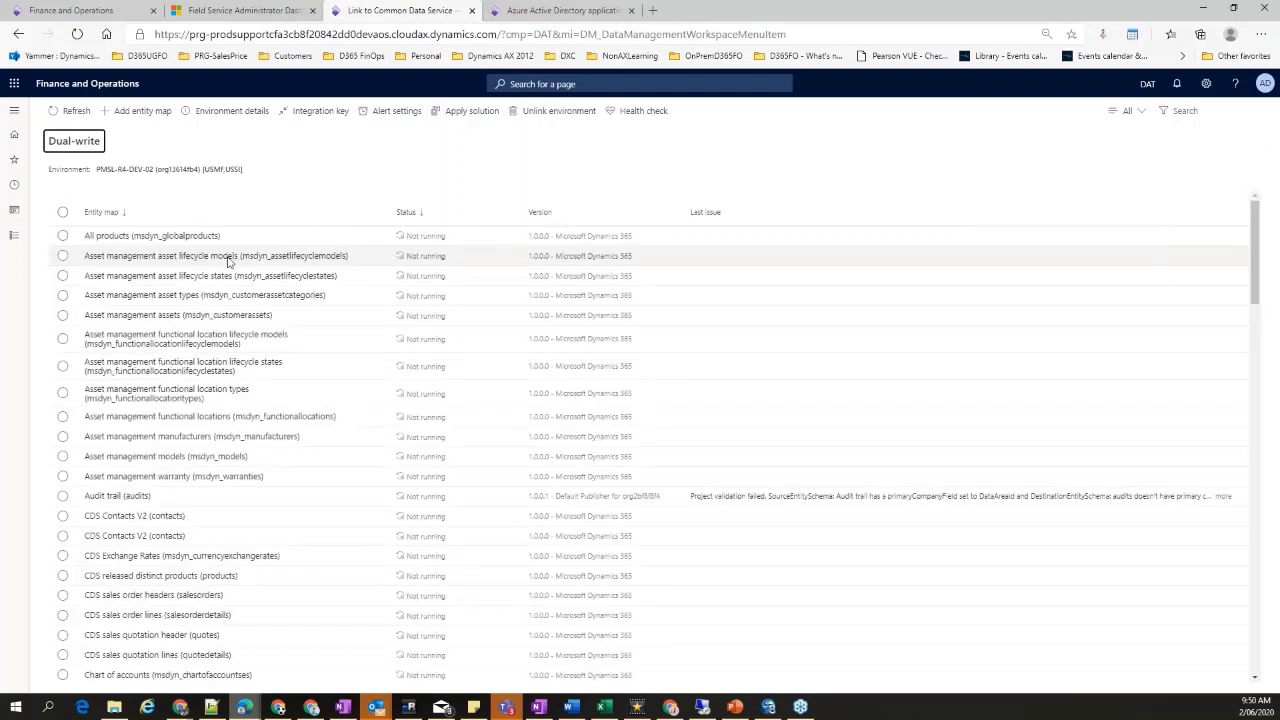
click(1200, 110)
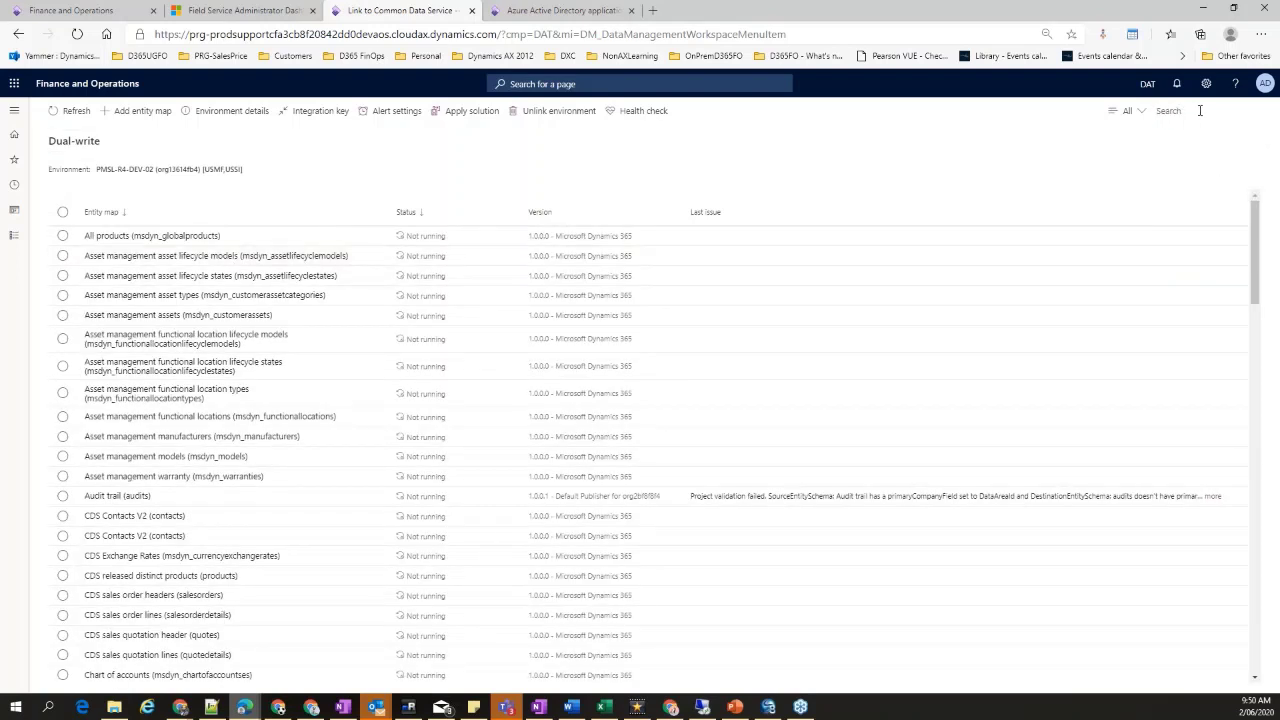
text(customer)
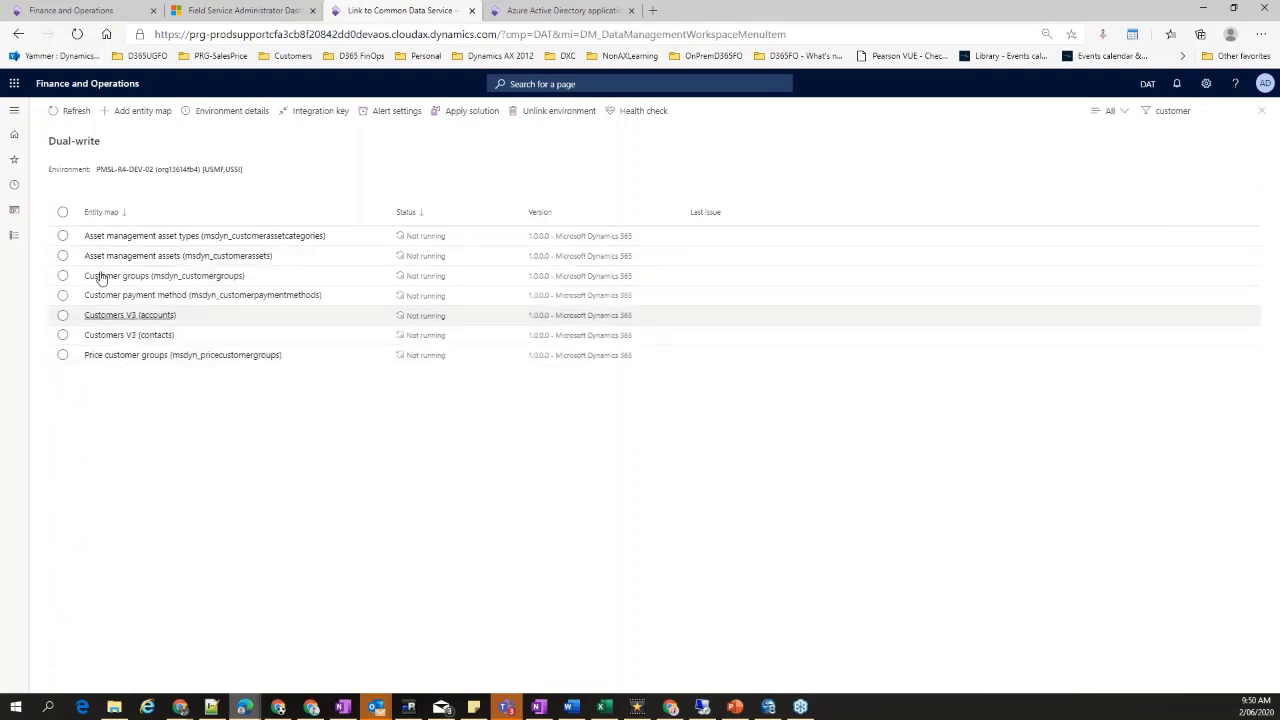
Open the environment details and examine the integration keys of the listed entities, such as Account, Auditing and Bookable Resource
click(229, 113)
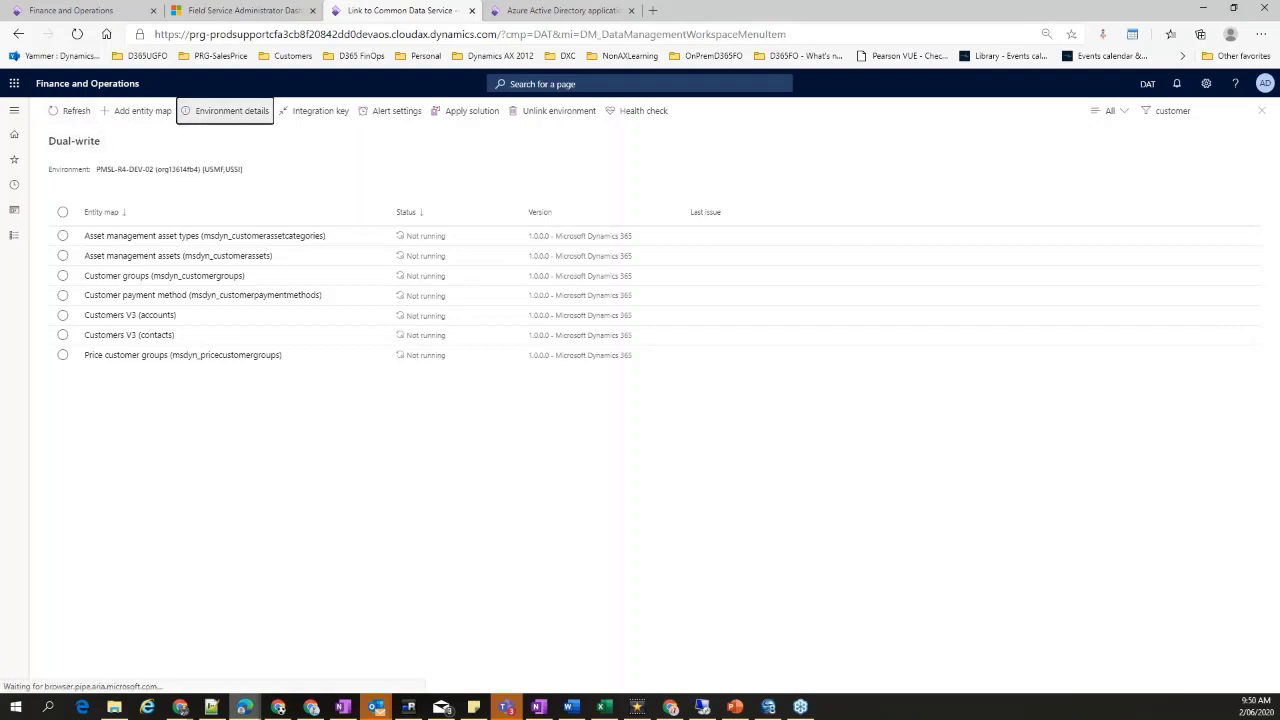
click(213, 181)
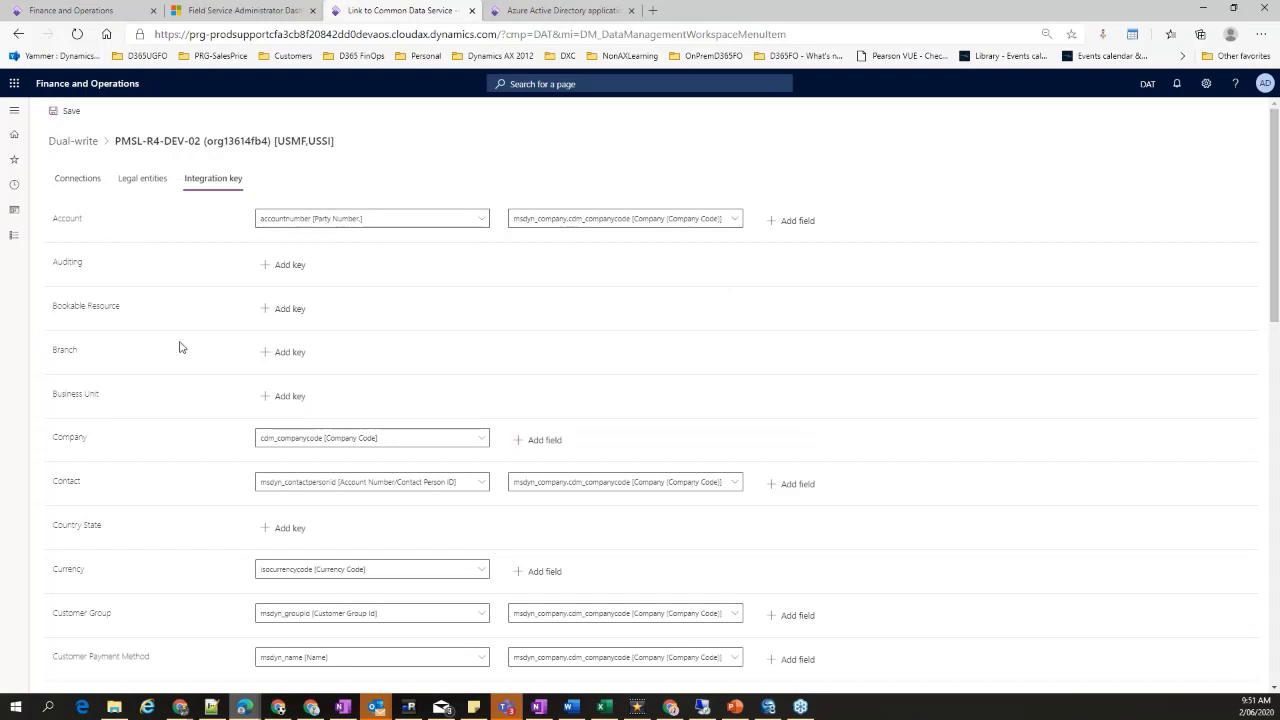
double_click(68, 220)
double_click(68, 264)
double_click(78, 310)
scroll(470, 460, down, 4)
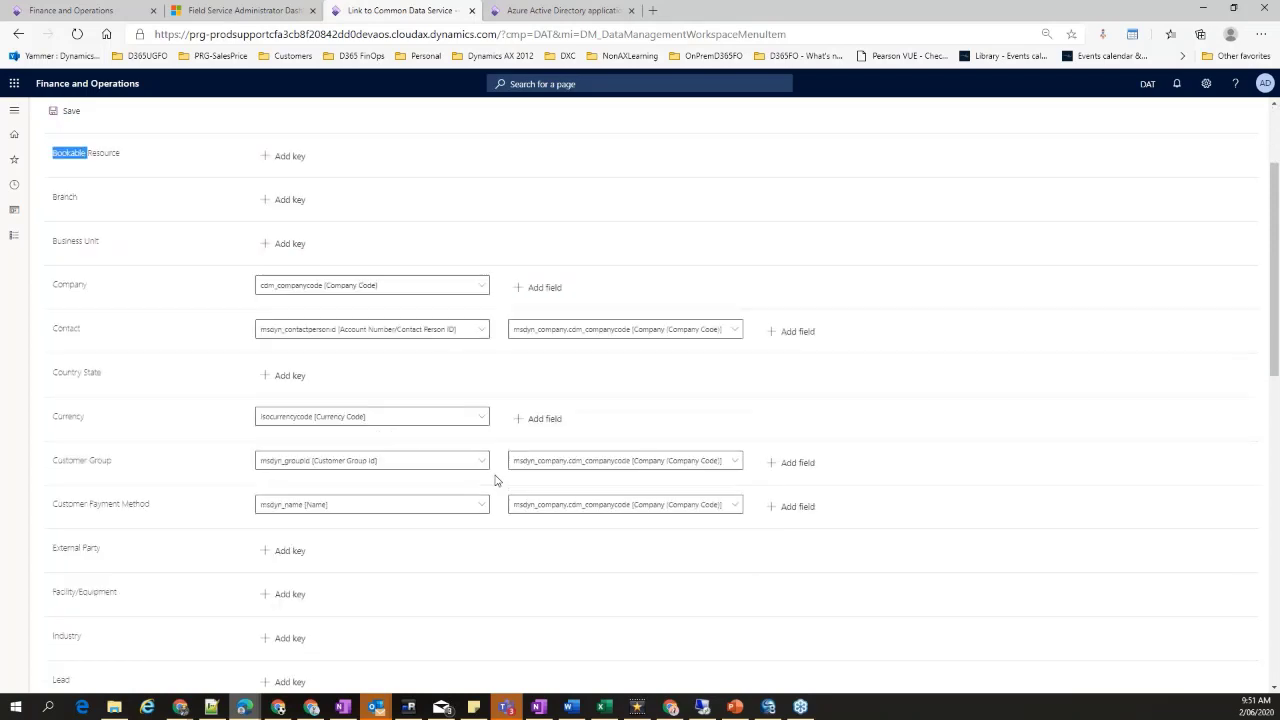
scroll(475, 420, down, 5)
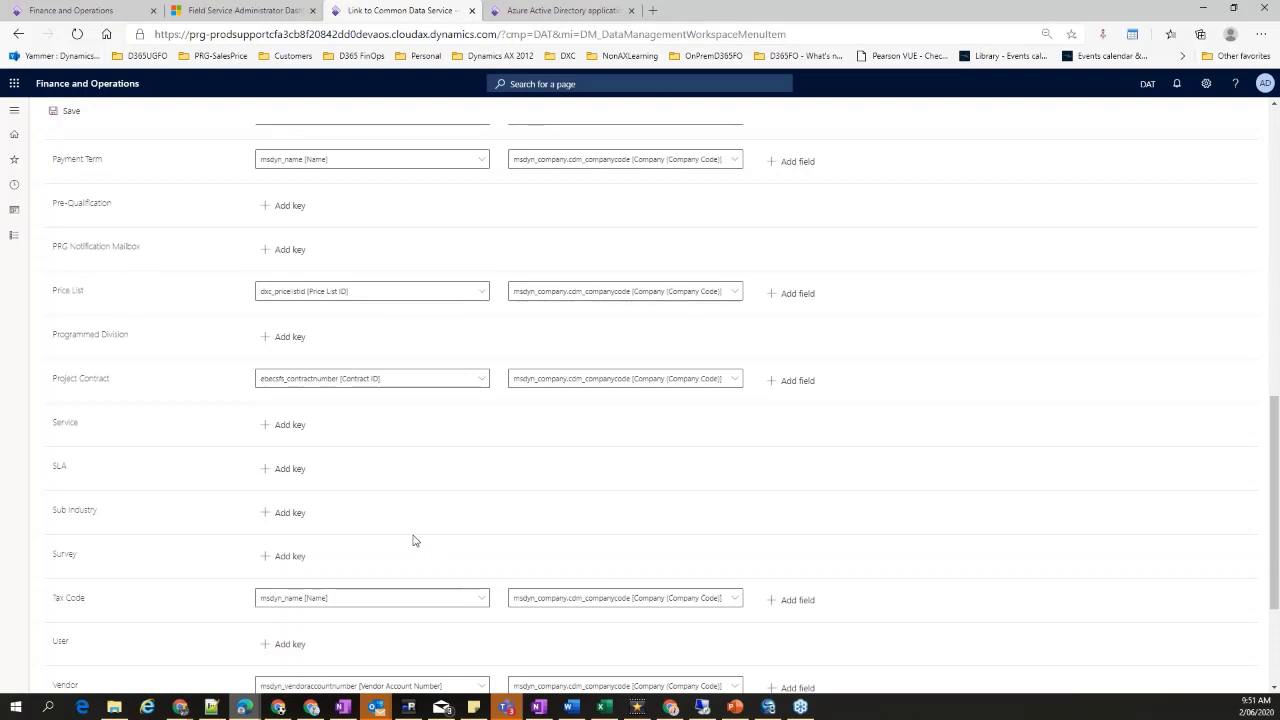
scroll(414, 540, up, 10)
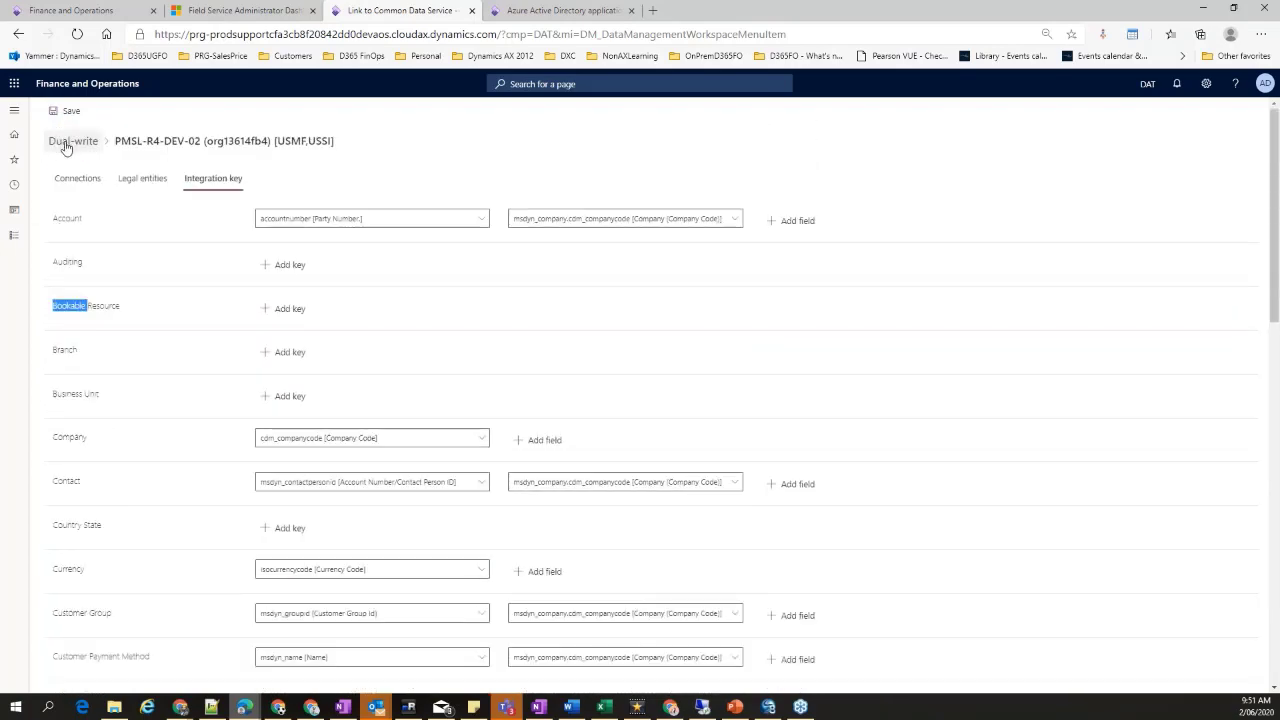
Return to the entity map list, view the field mappings of the All products map, and go back to the list
click(66, 143)
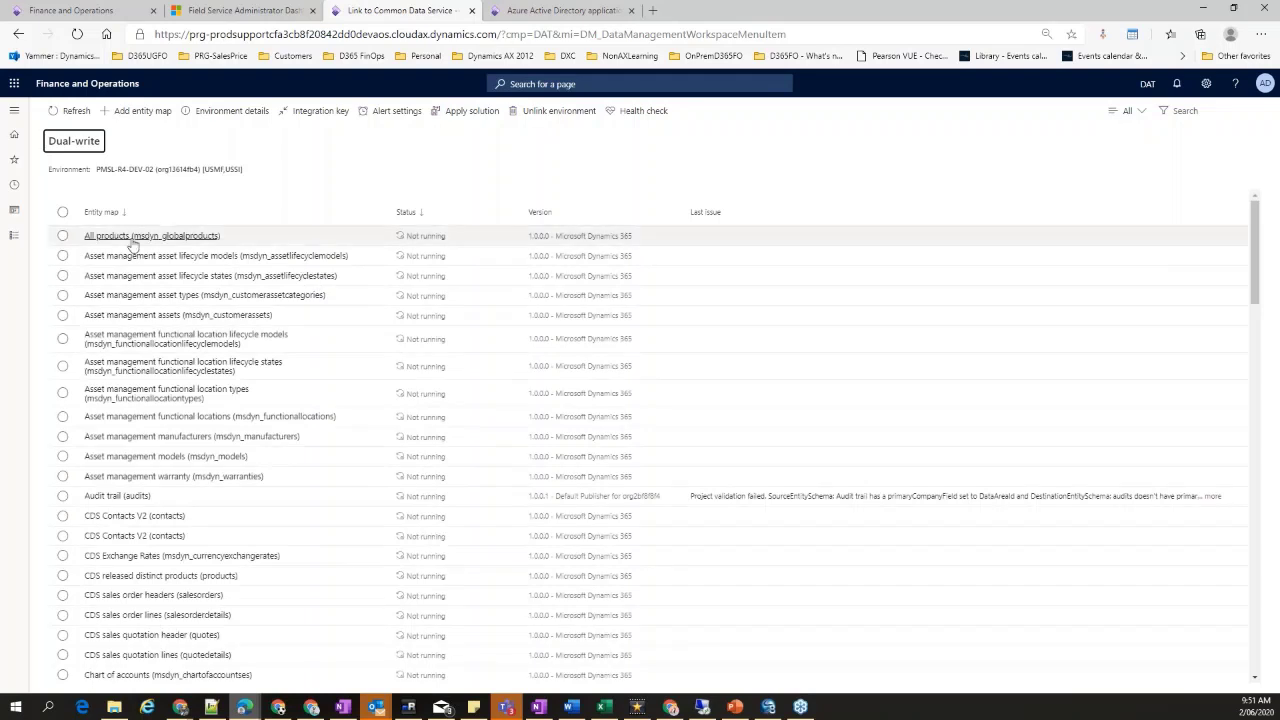
click(155, 236)
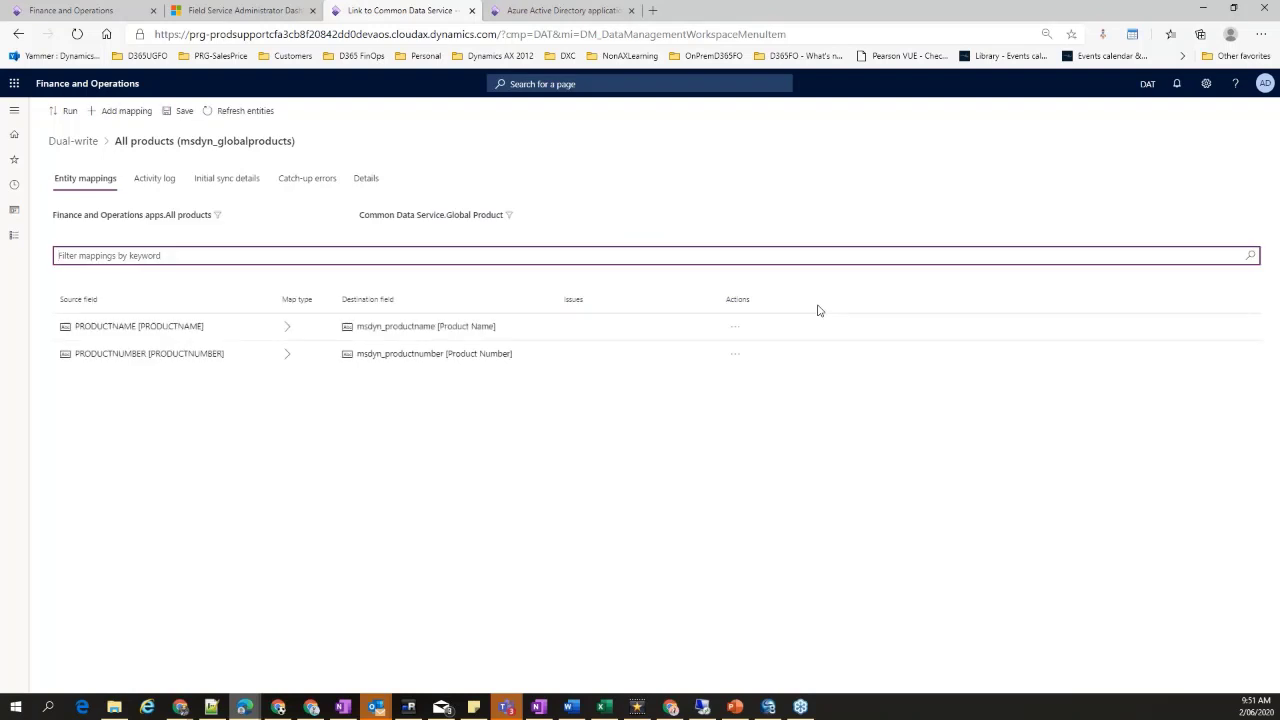
click(76, 143)
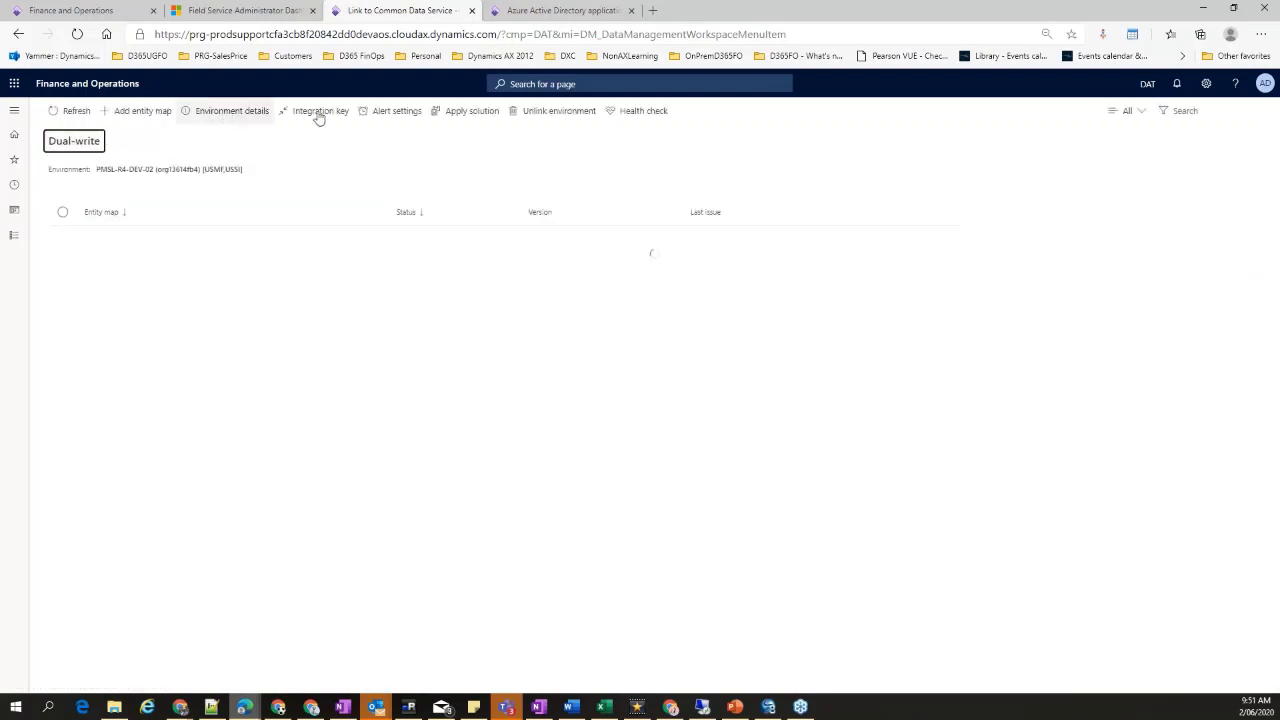
Open the environment's integration keys, examine the keys of all listed entities, and return to the entity map list
click(320, 112)
click(142, 180)
click(216, 188)
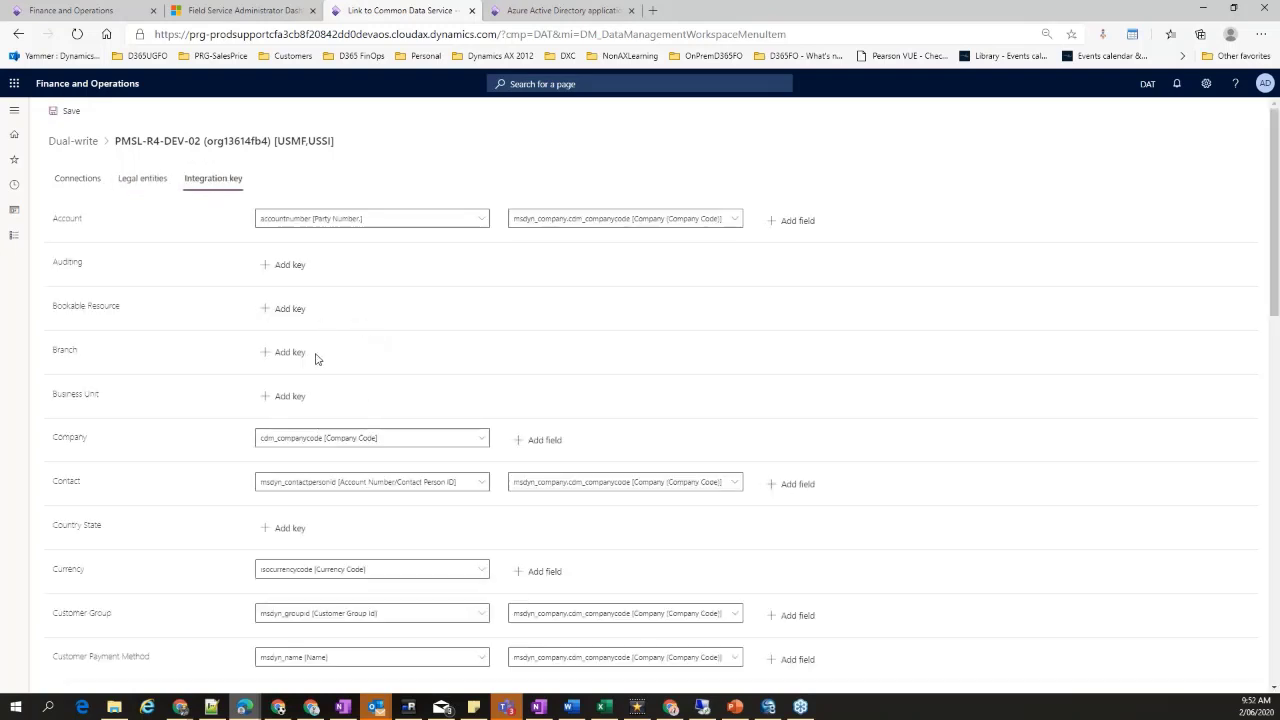
scroll(314, 355, down, 10)
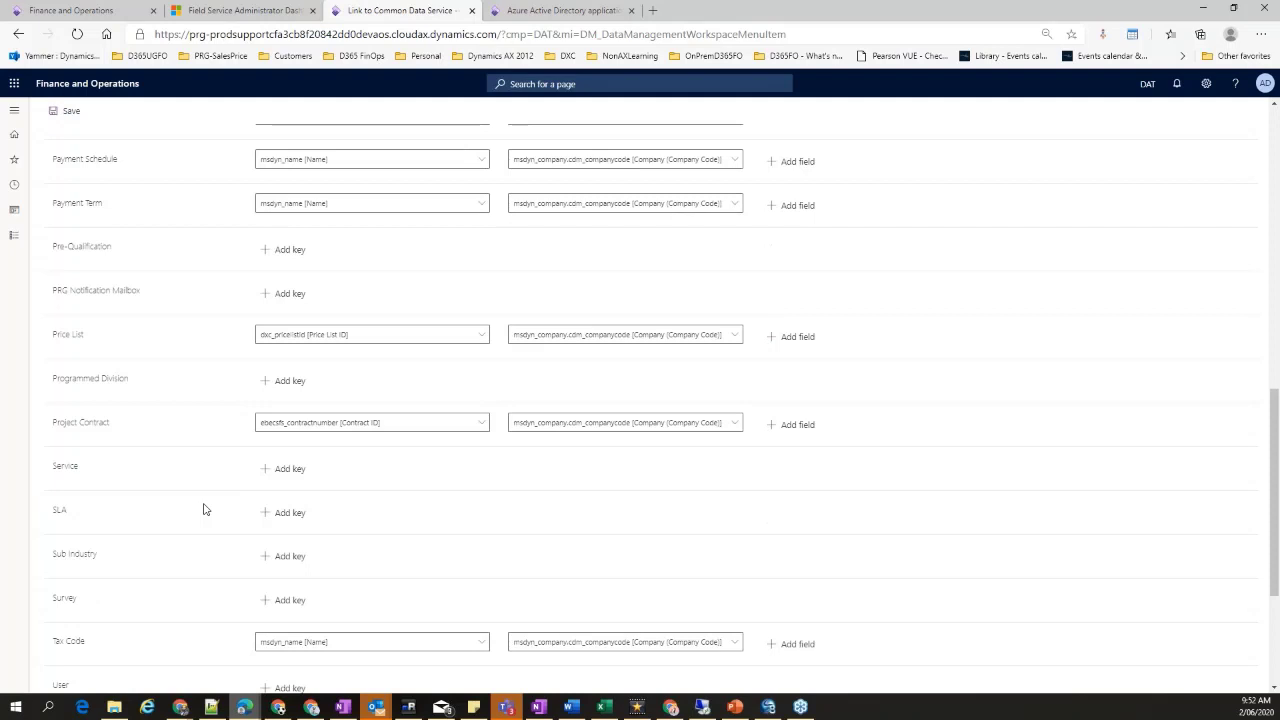
scroll(203, 509, up, 3)
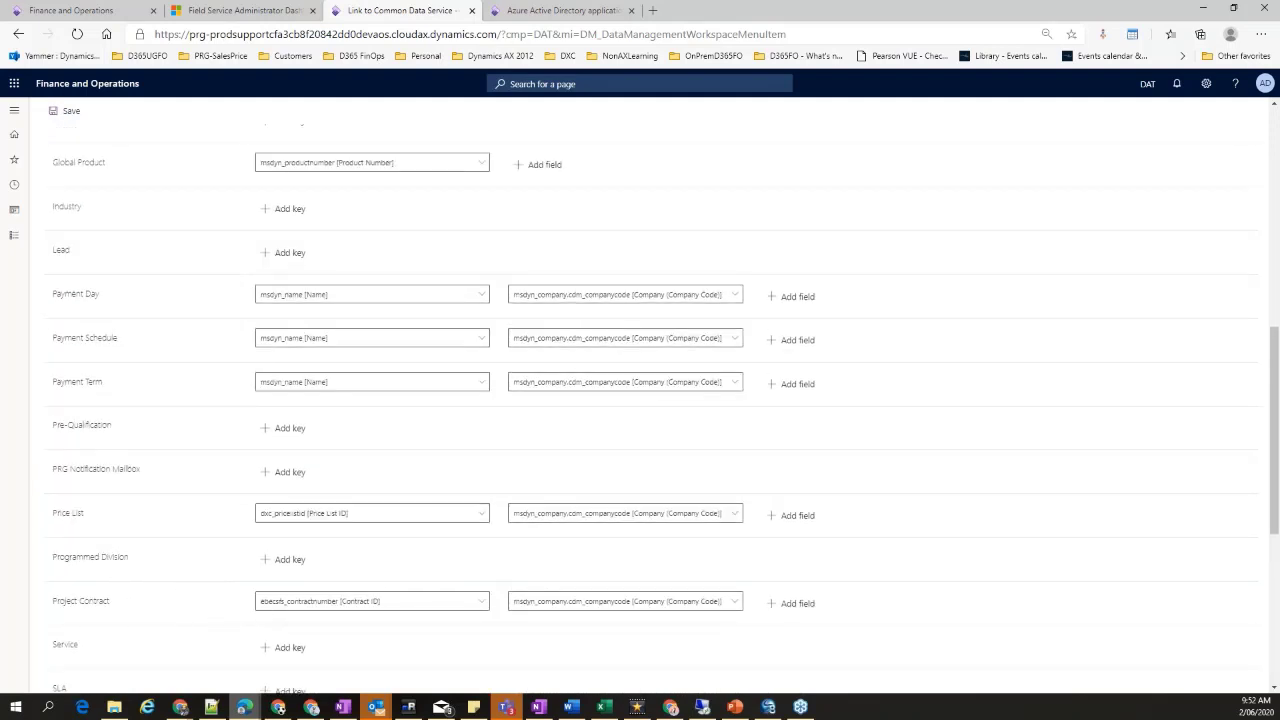
scroll(183, 474, down, 5)
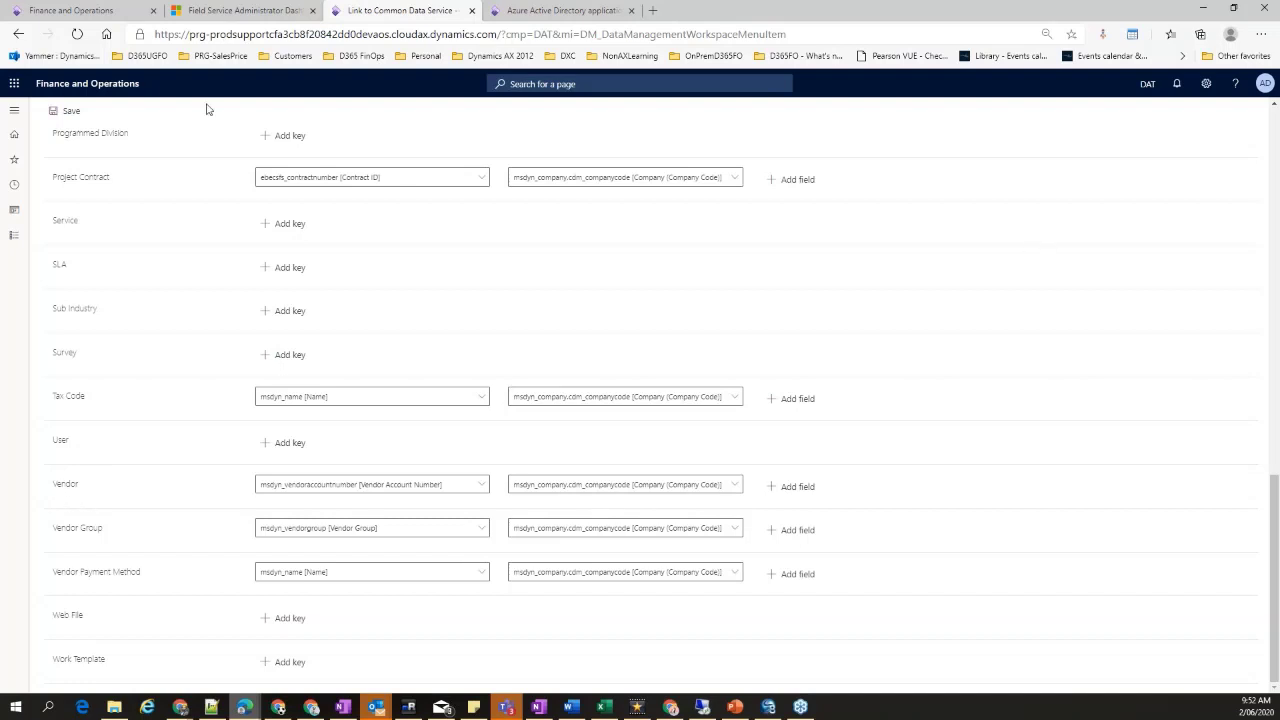
scroll(286, 206, up, 15)
click(74, 141)
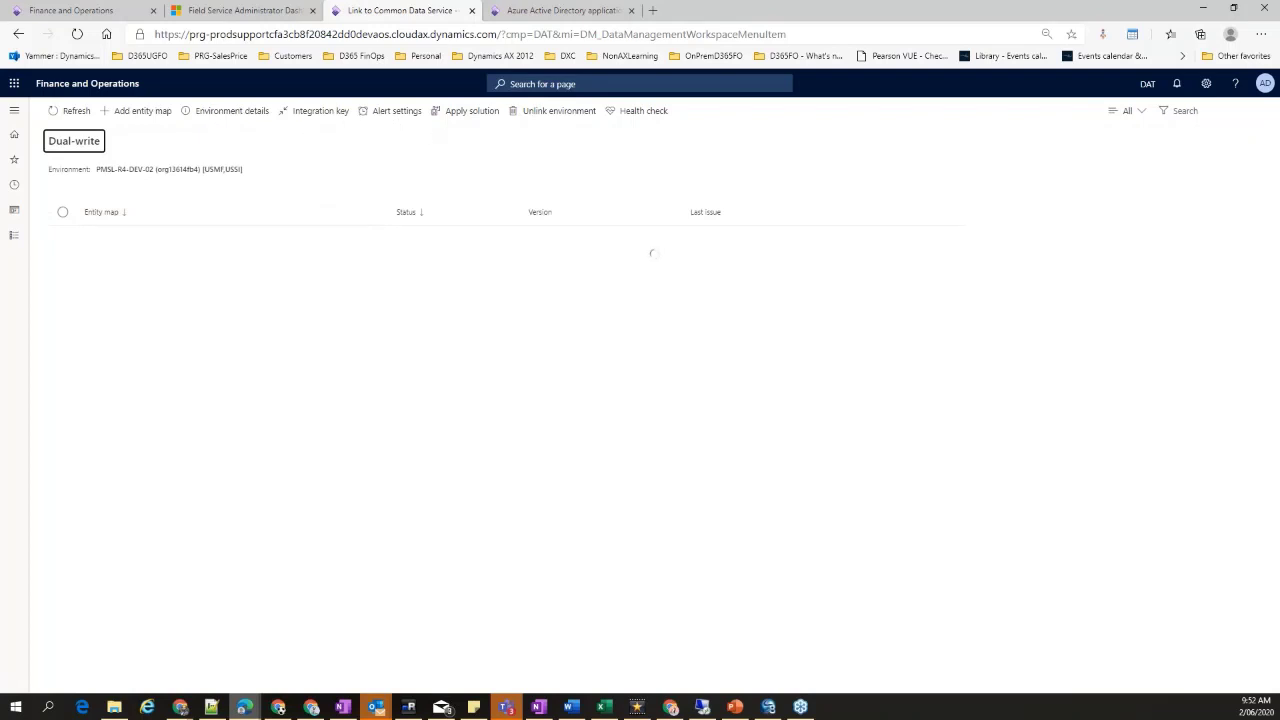
Create a new alert setting and choose 403 Forbidden and 401 Unauthorized as its error types
click(391, 110)
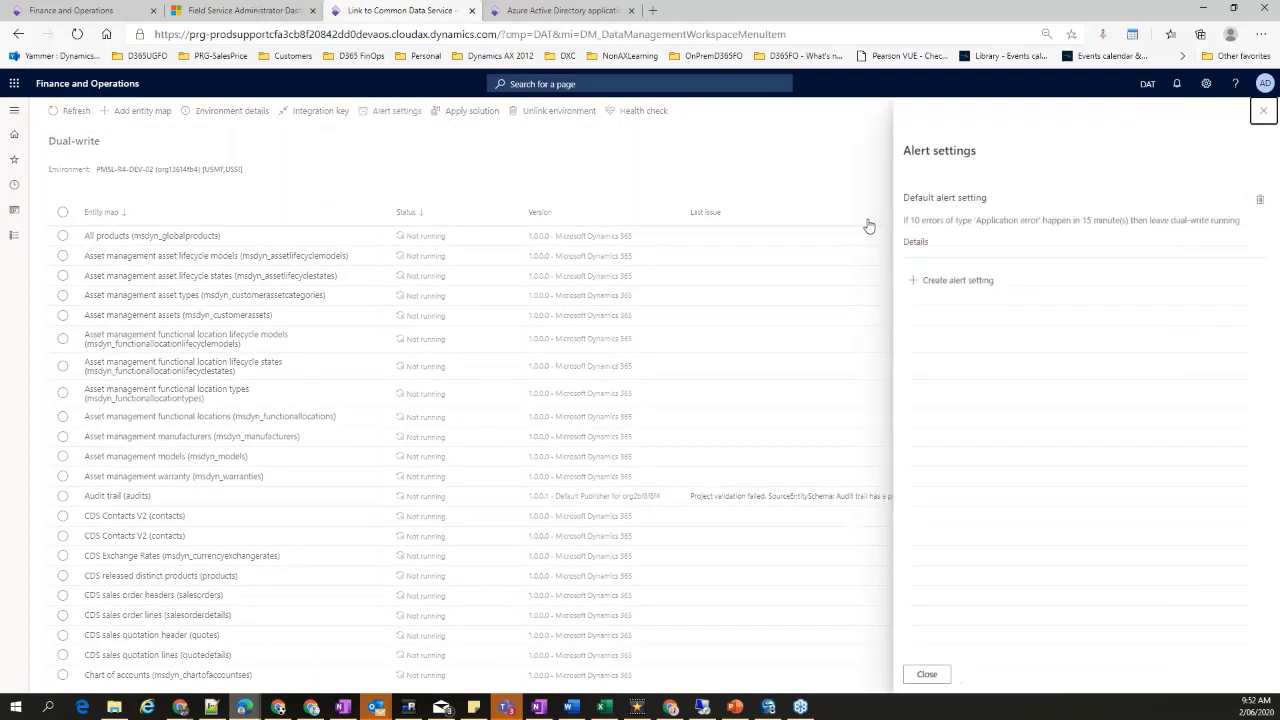
click(953, 287)
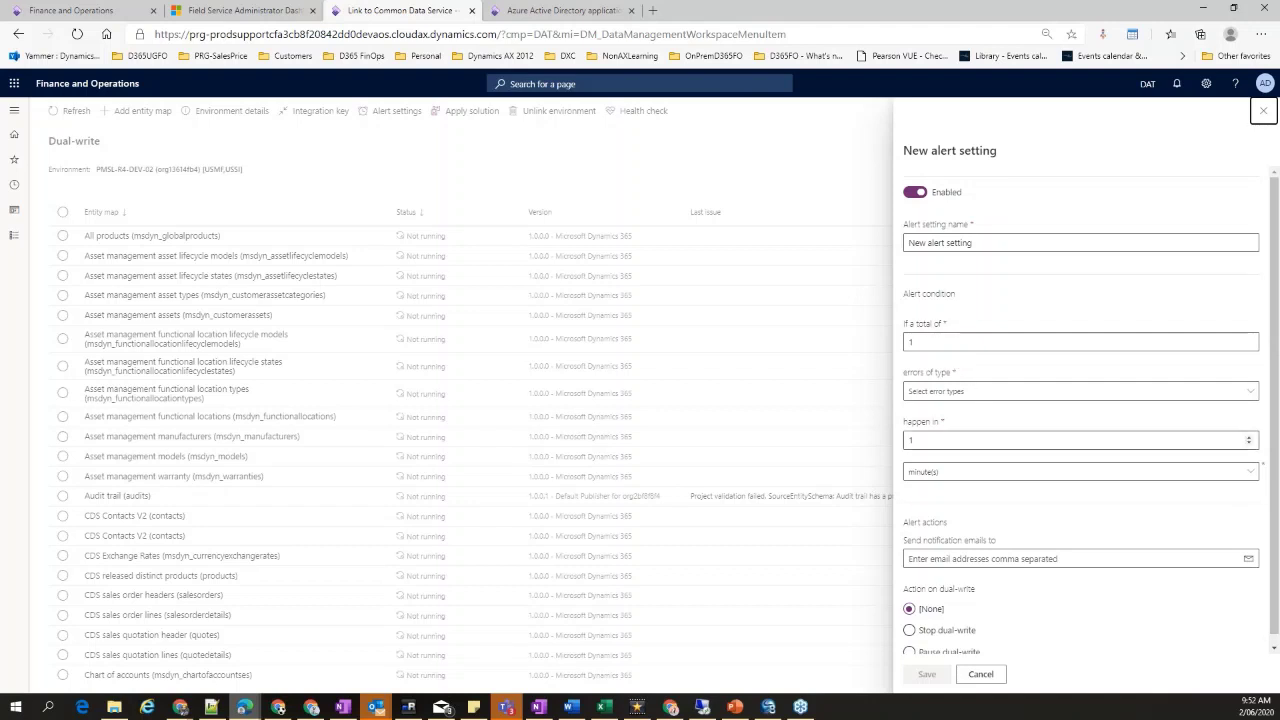
click(1222, 396)
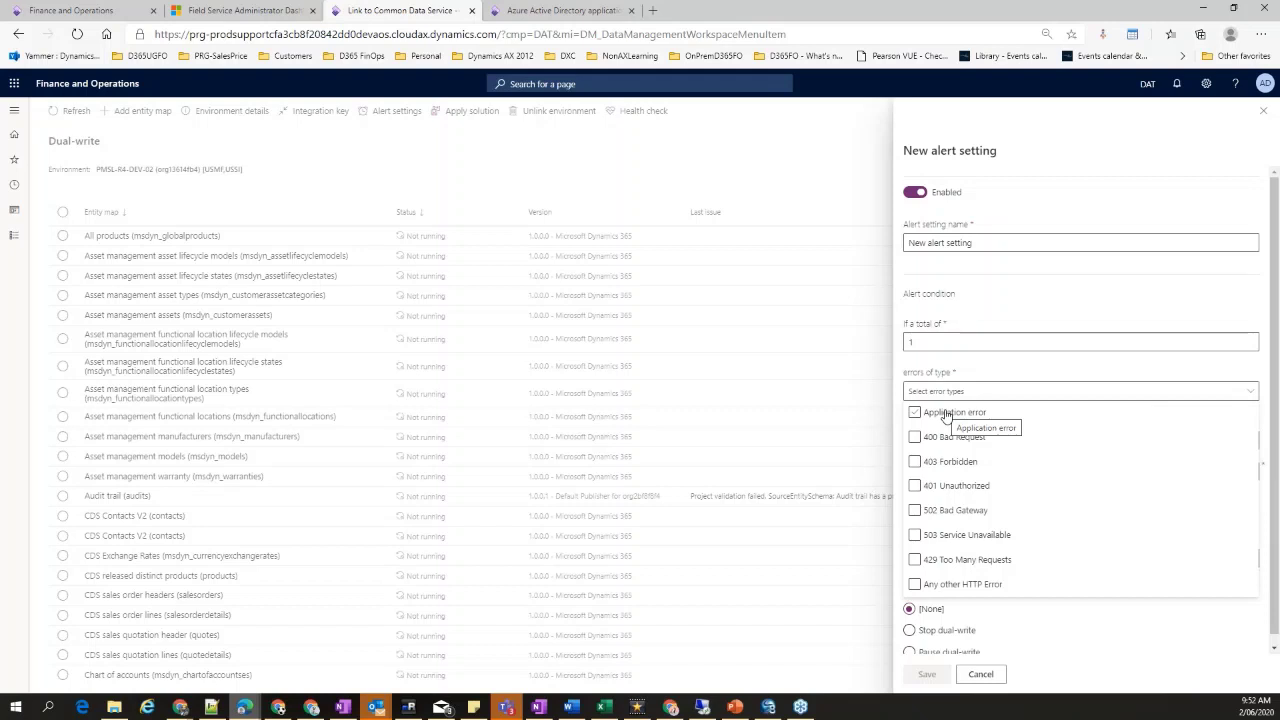
click(962, 414)
click(968, 478)
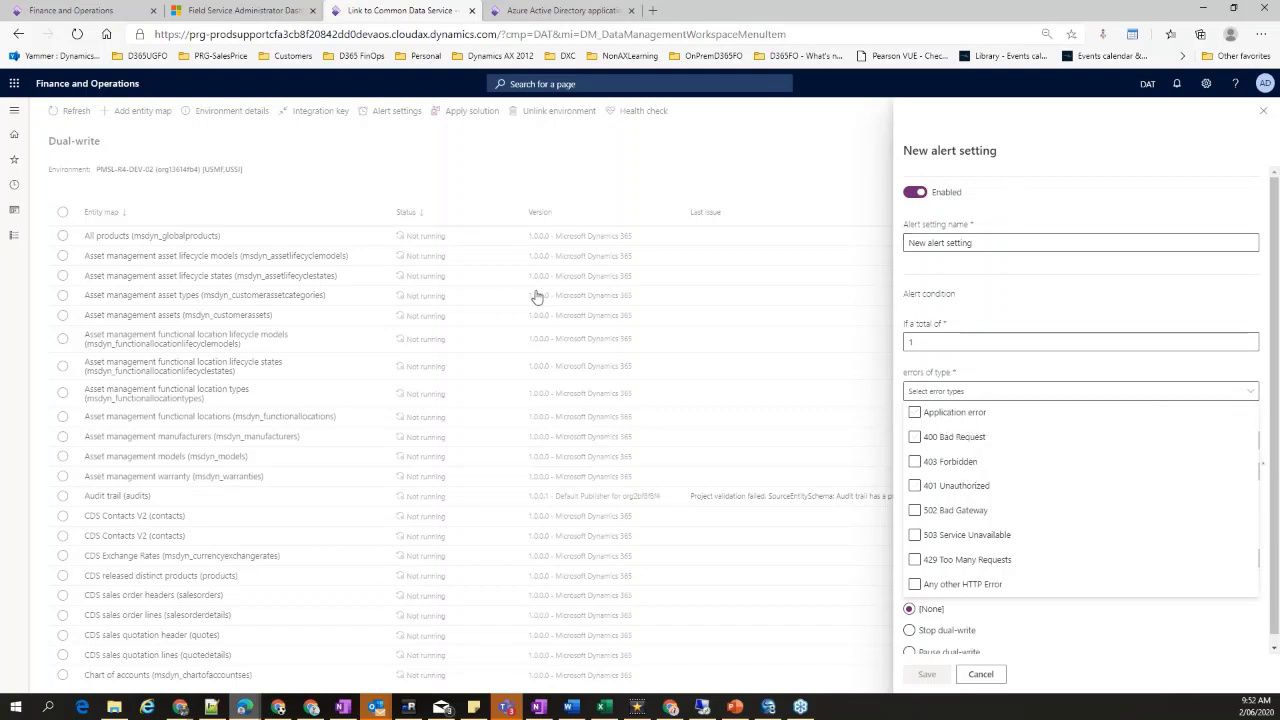
click(1020, 412)
click(990, 510)
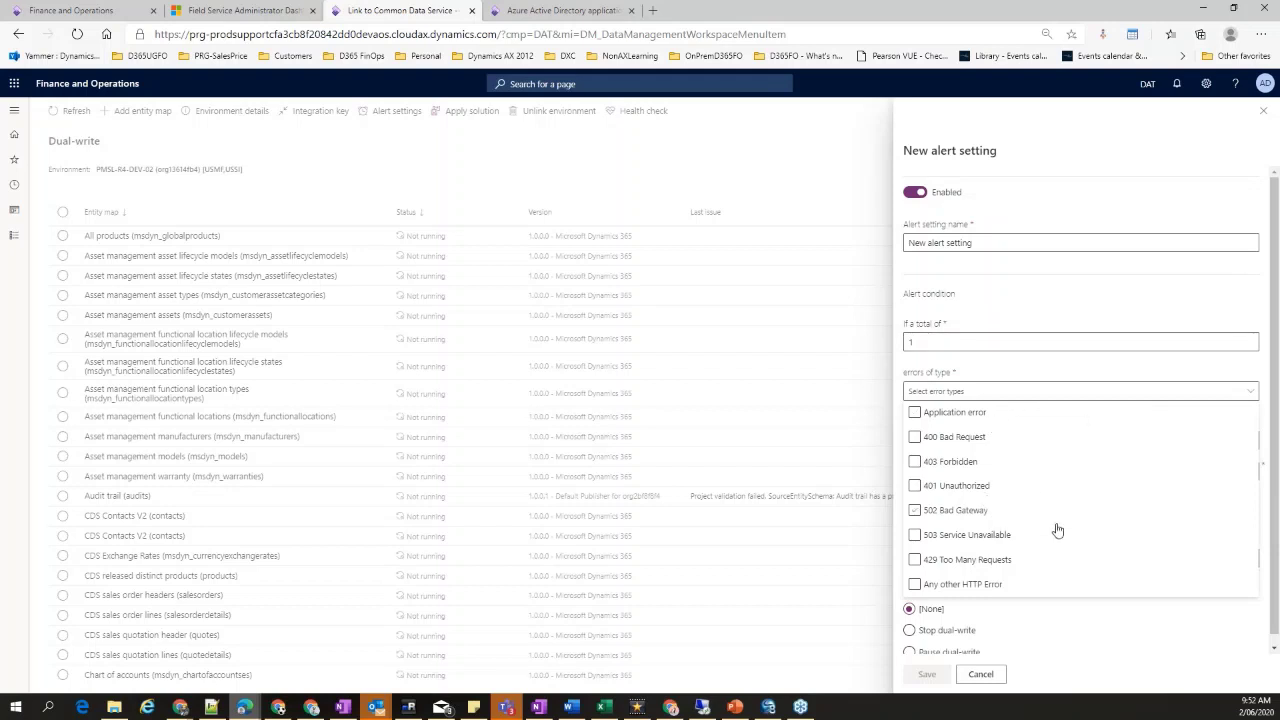
click(947, 468)
click(947, 468)
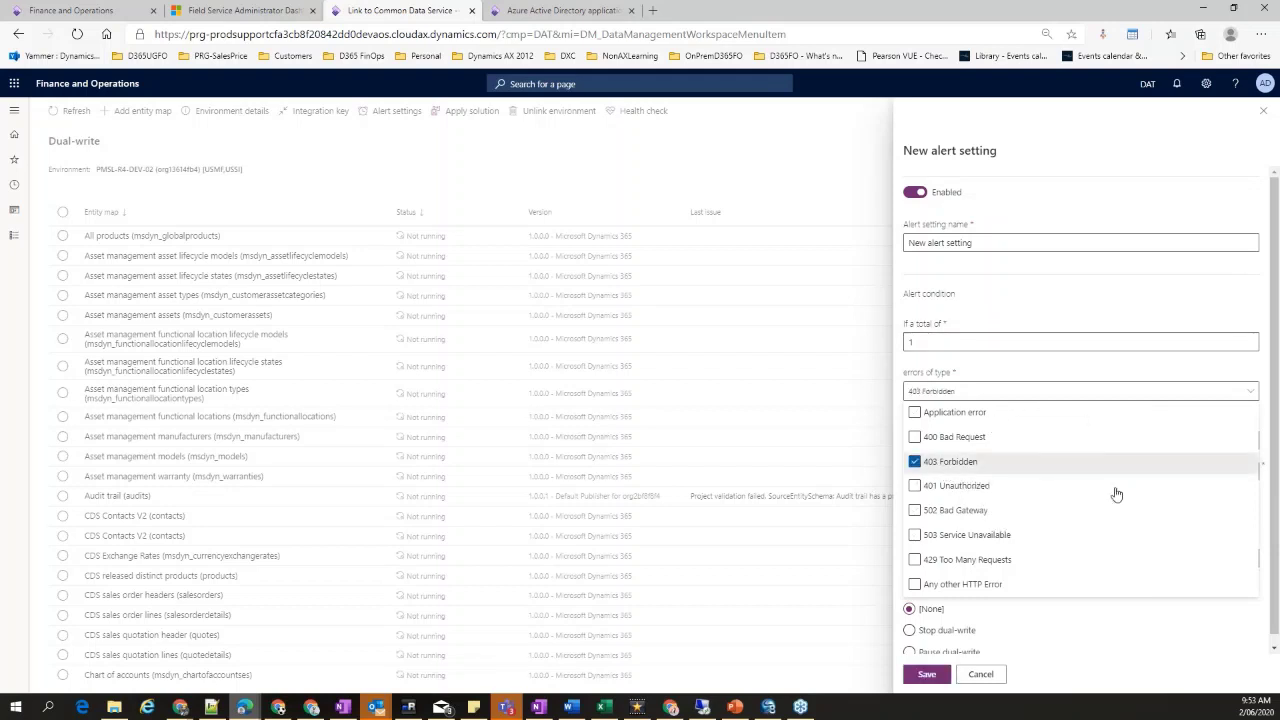
click(915, 487)
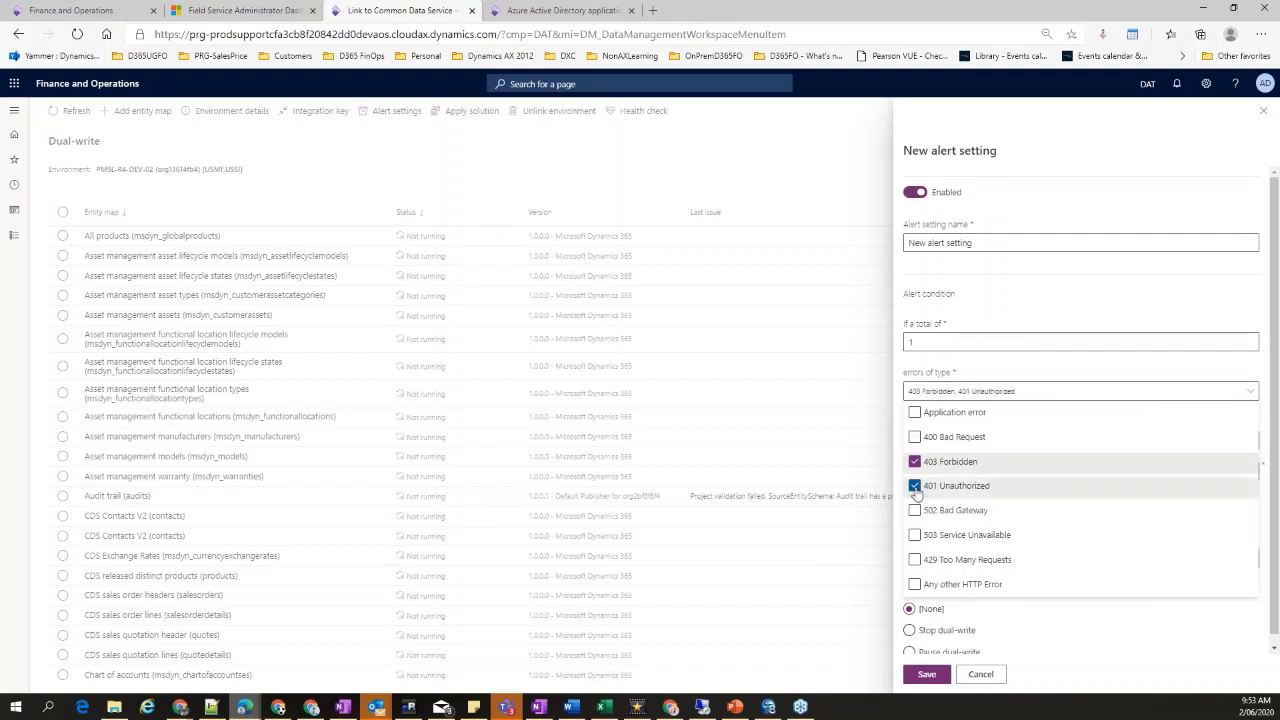
click(1181, 303)
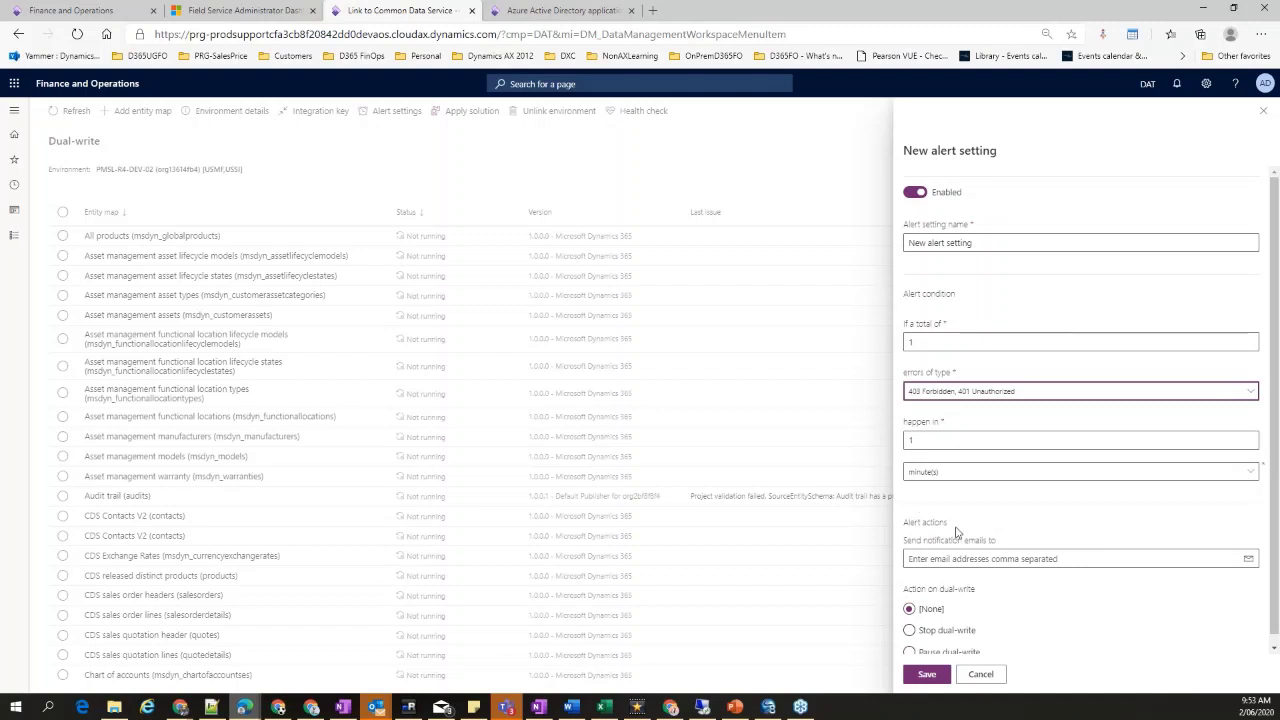
Try a 3-minute period and the Stop dual-write action for the new alert setting, and discard it without saving
scroll(953, 531, down, 1)
double_click(910, 431)
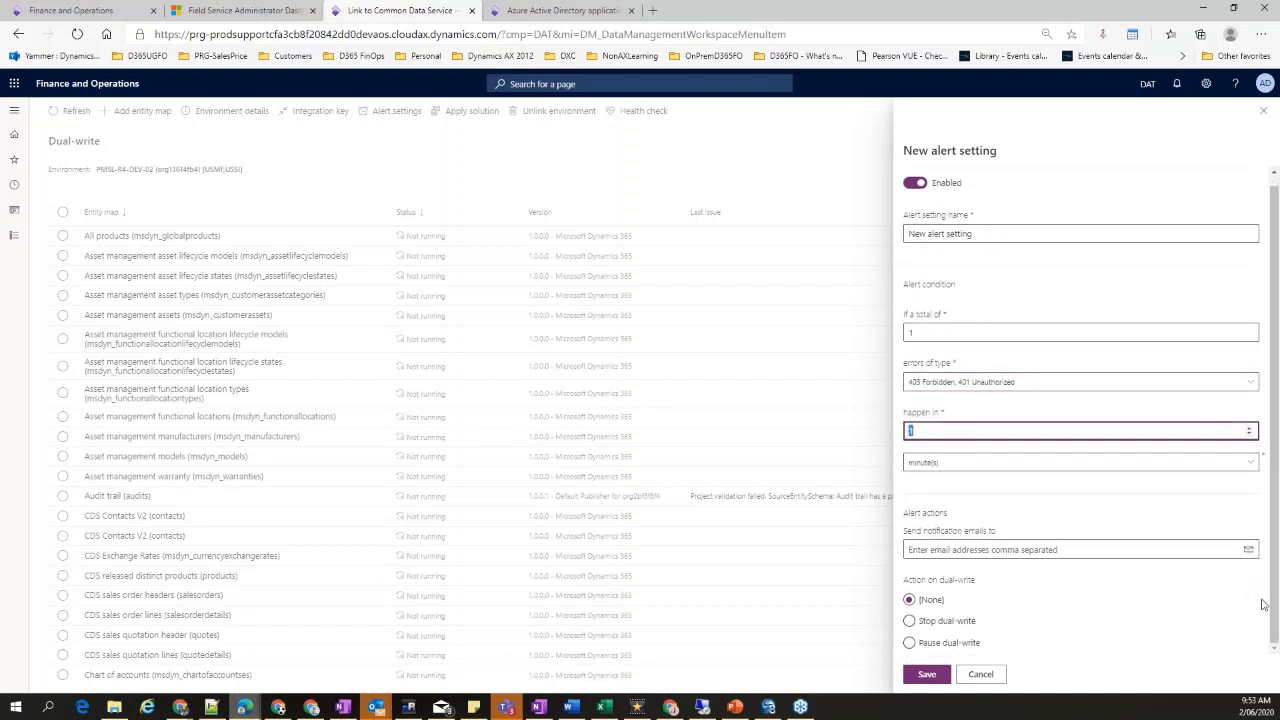
text(3)
click(972, 550)
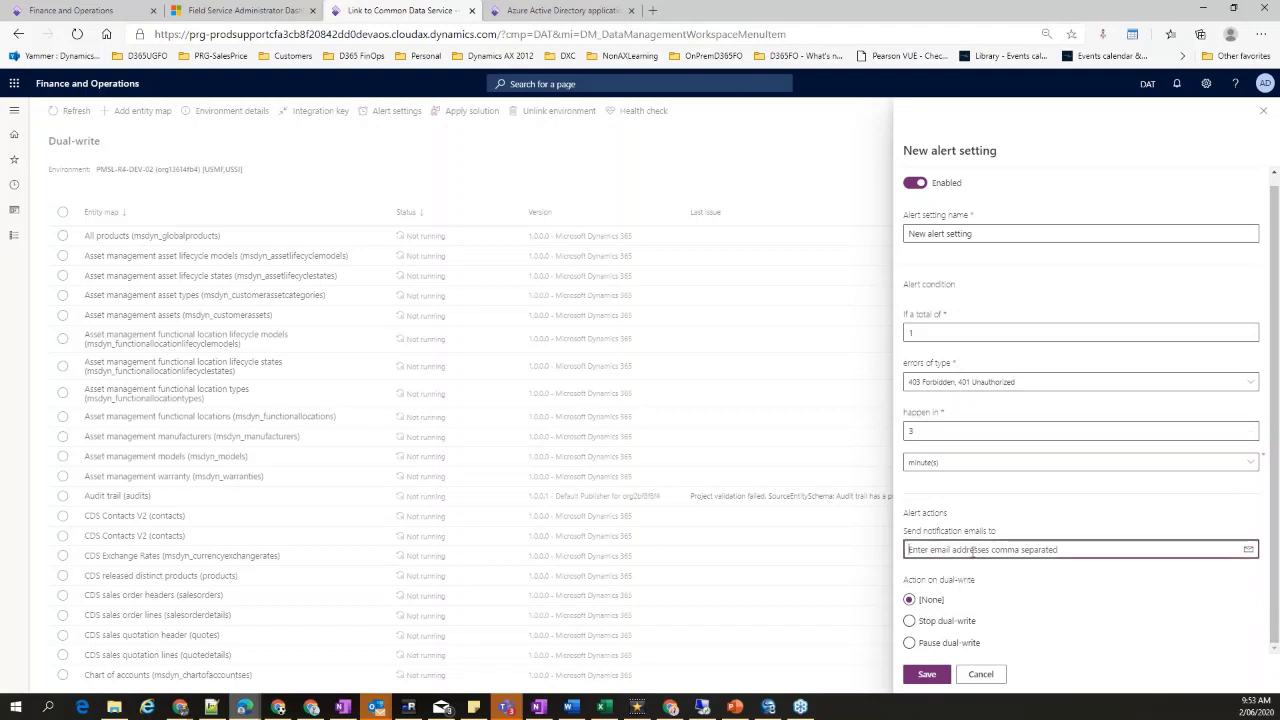
click(955, 628)
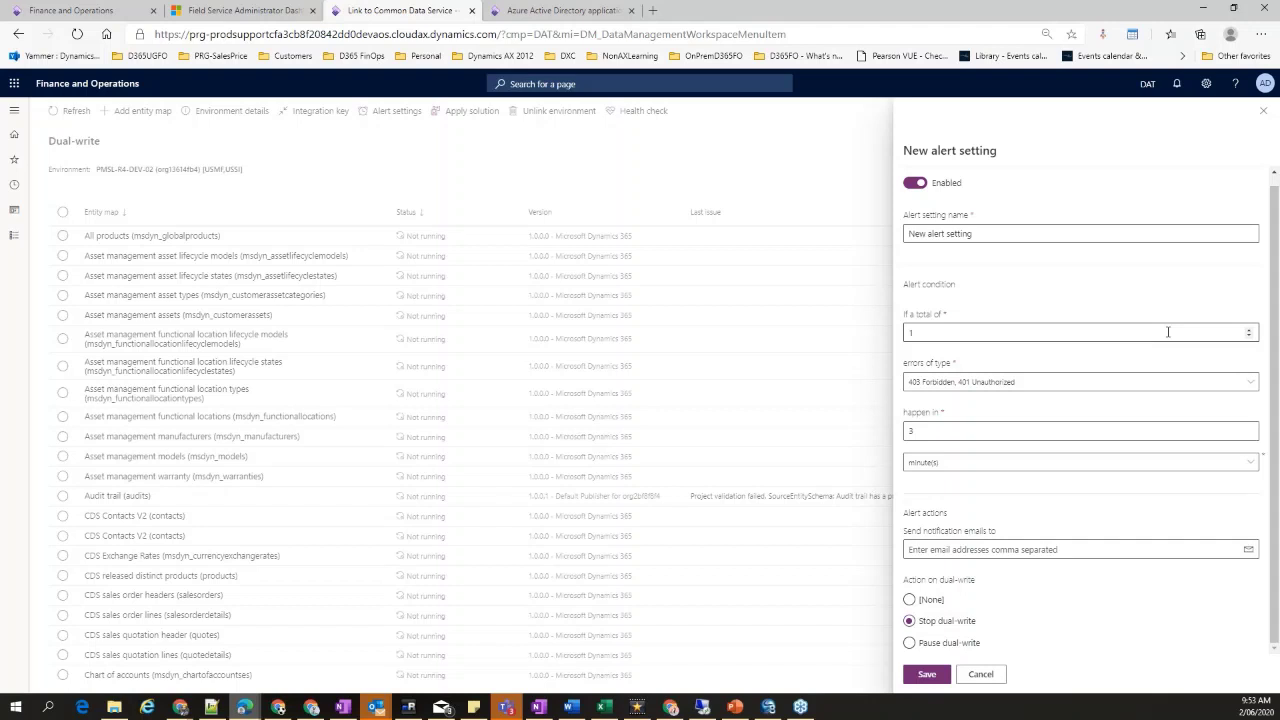
scroll(1166, 331, up, 1)
scroll(1100, 450, down, 1)
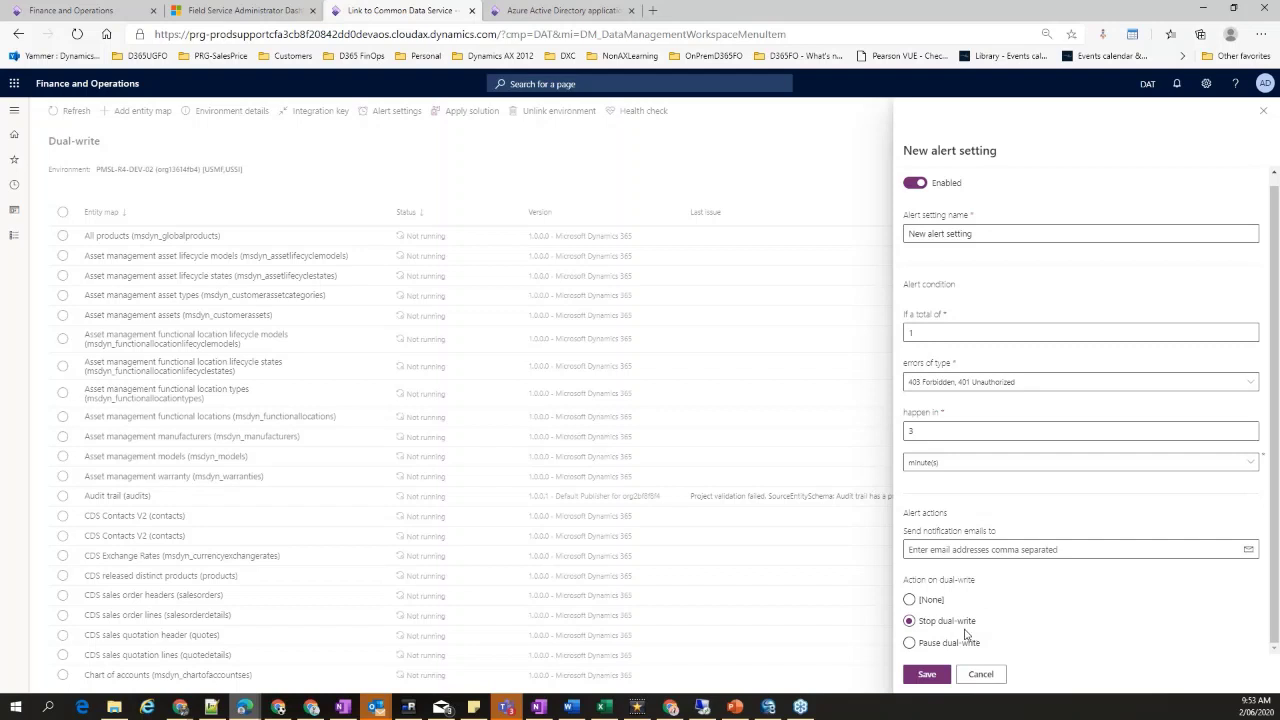
click(984, 672)
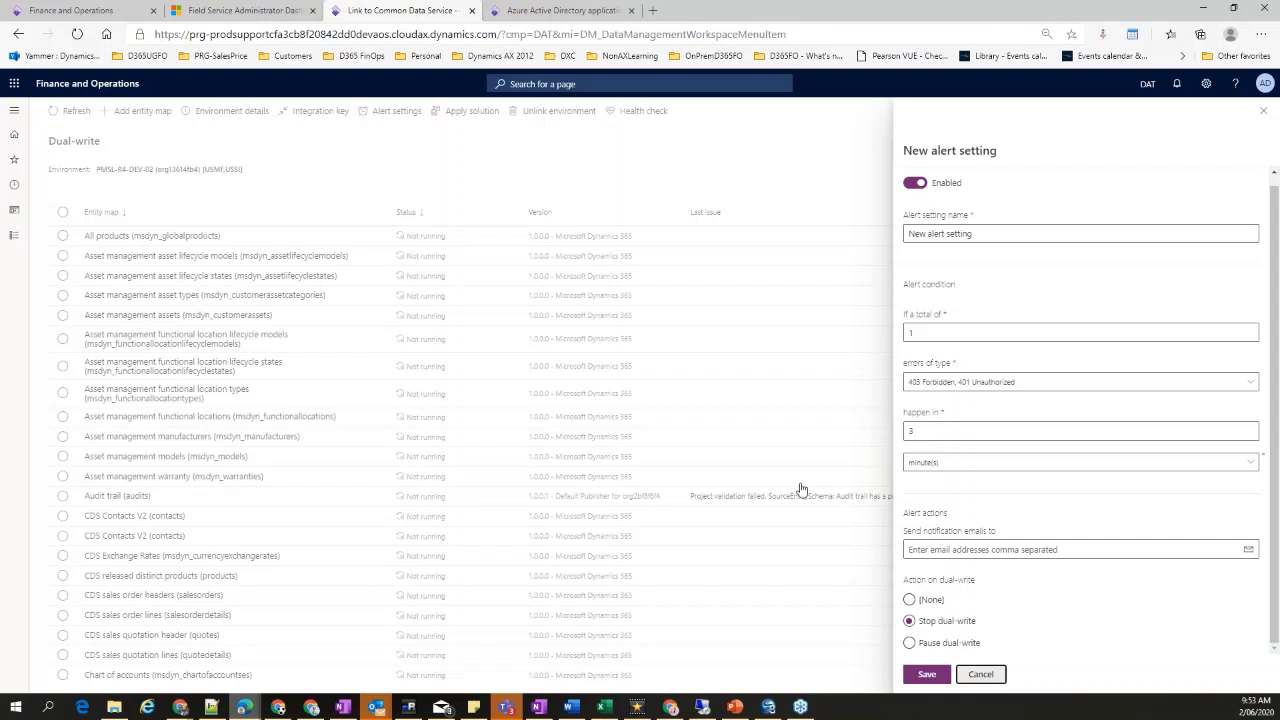
click(1262, 110)
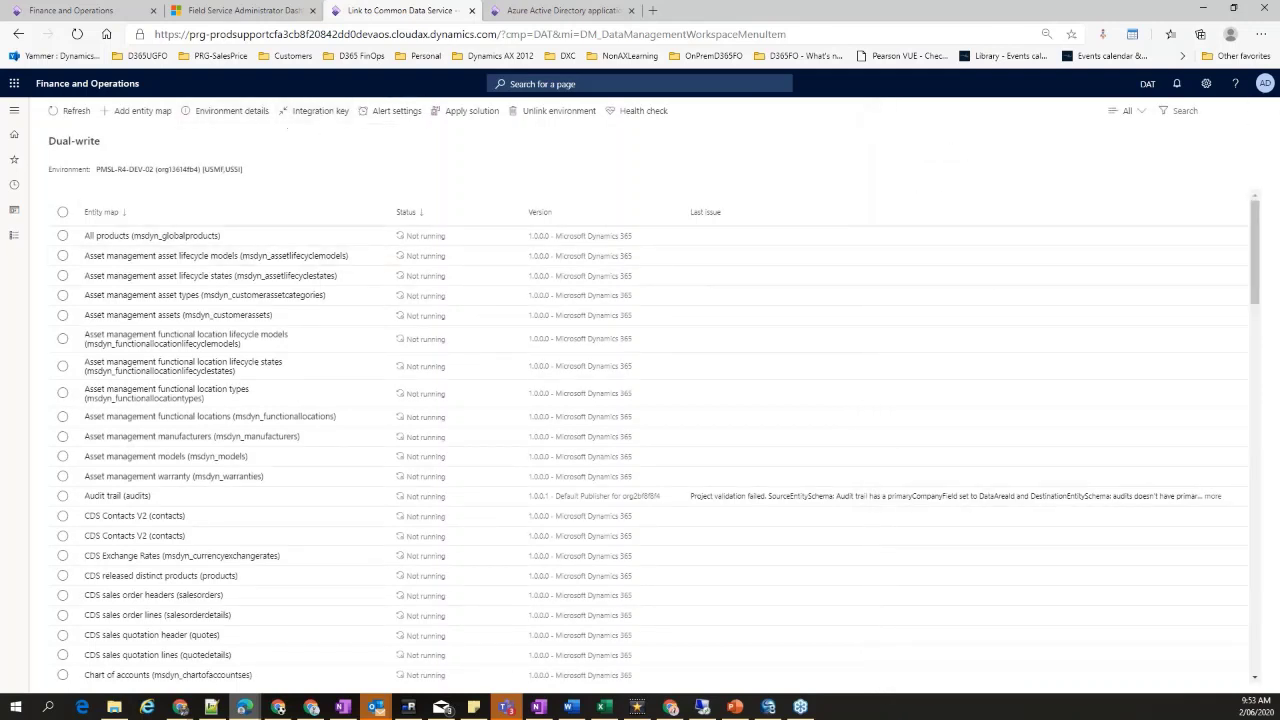
Search the entity maps for "customer", and repeat the search in the Chrome window with the Field Service Demo environment
click(1180, 110)
text(customer)
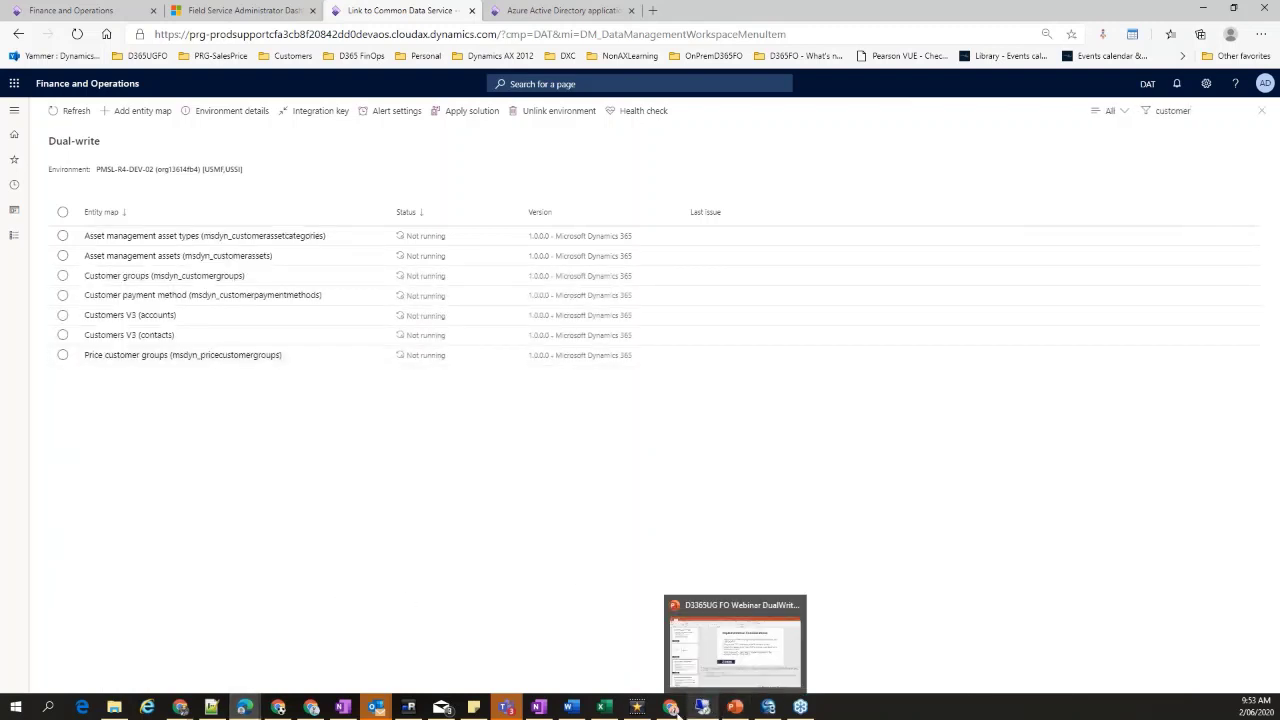
mouse_move(676, 713)
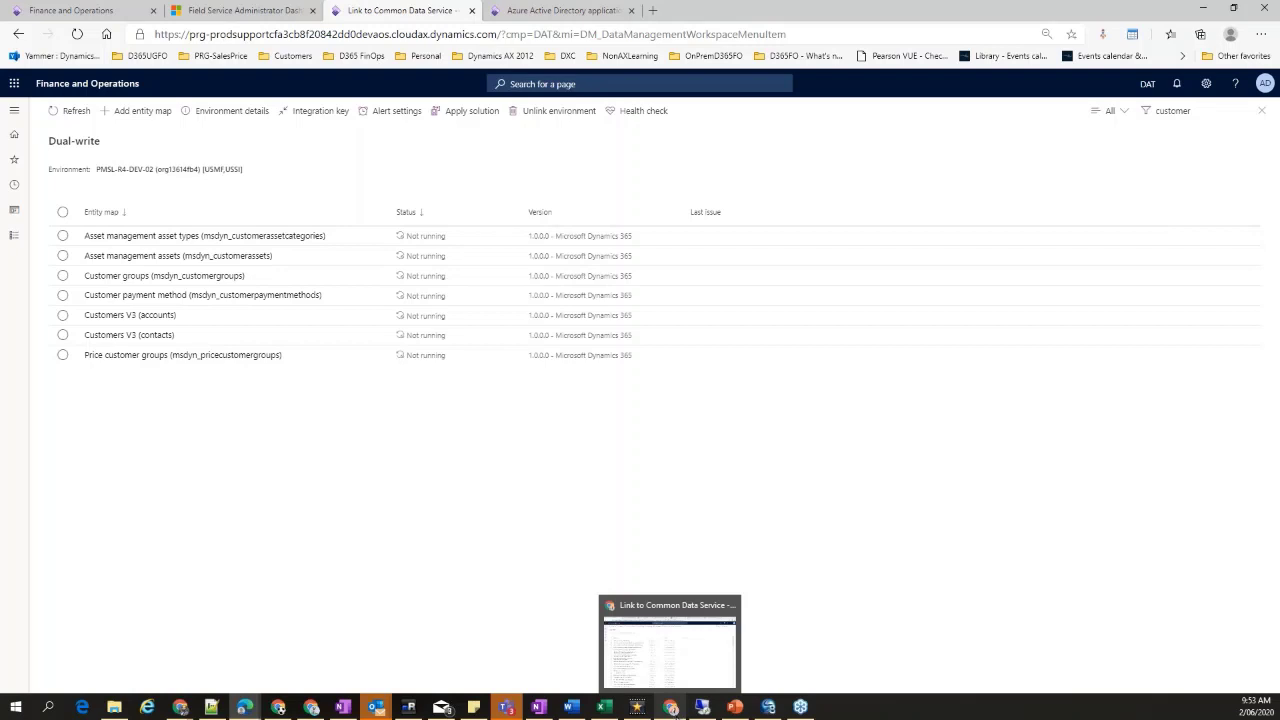
click(673, 662)
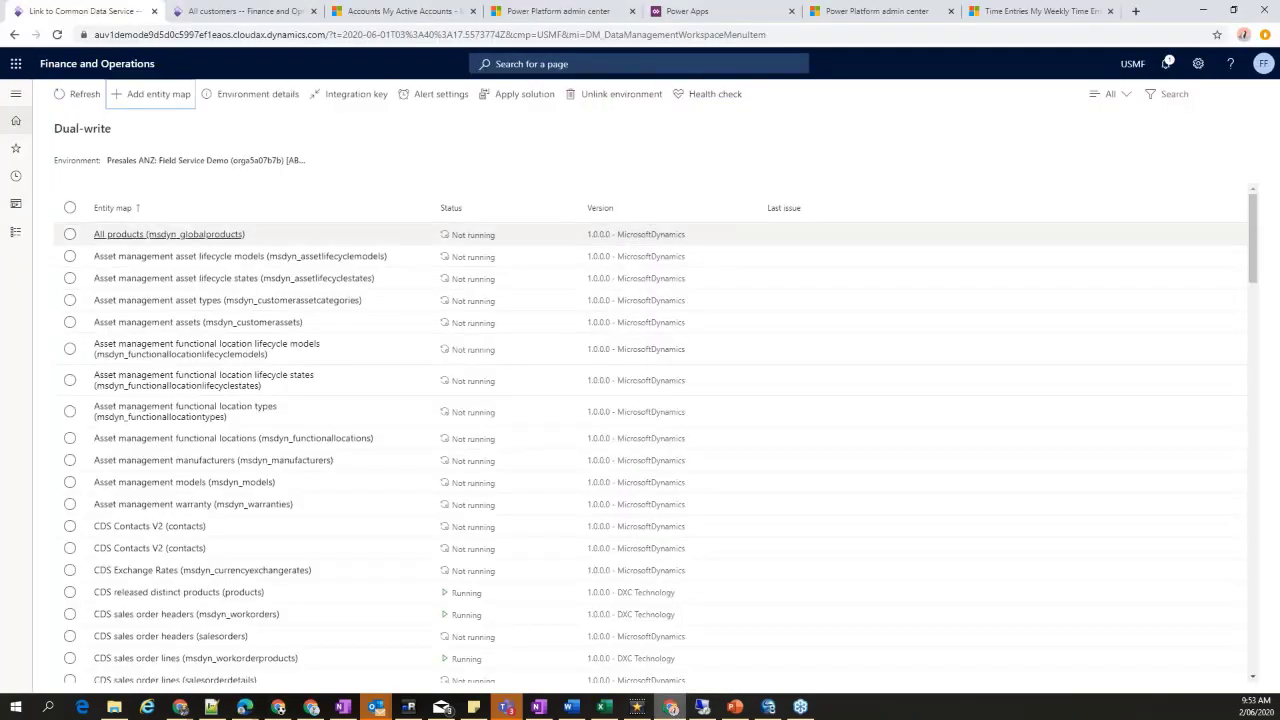
click(1211, 99)
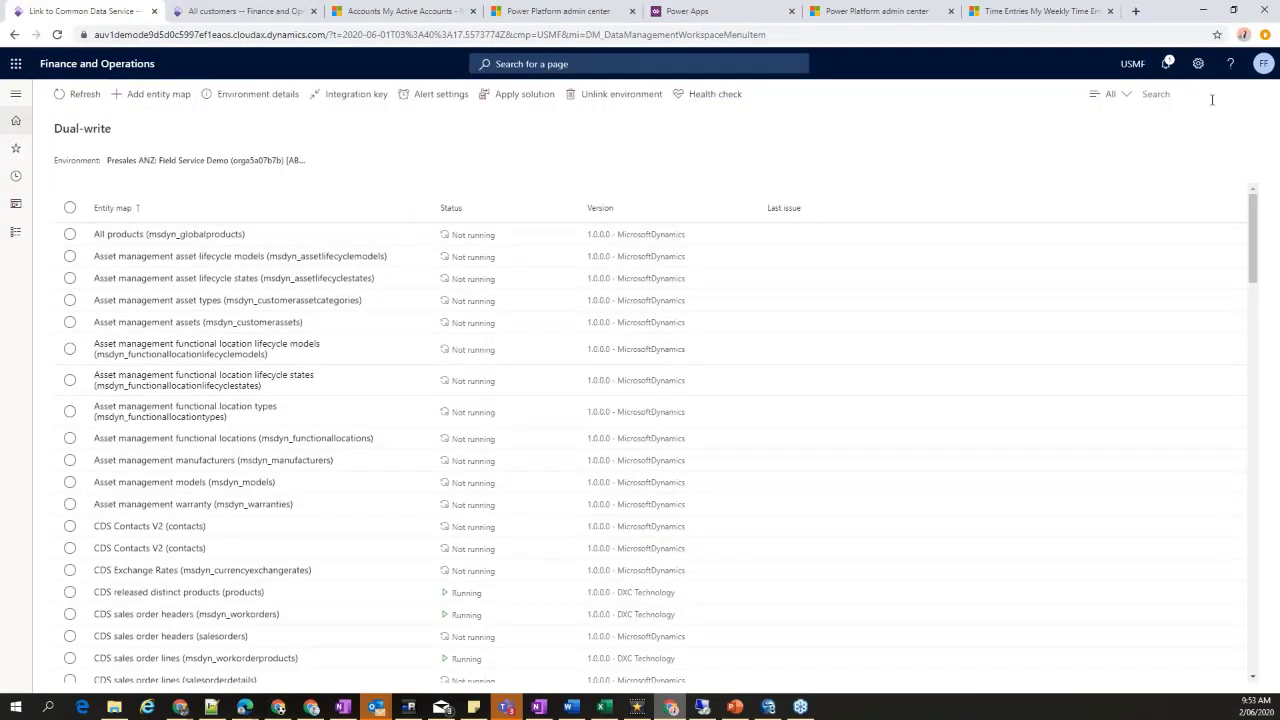
text(customer)
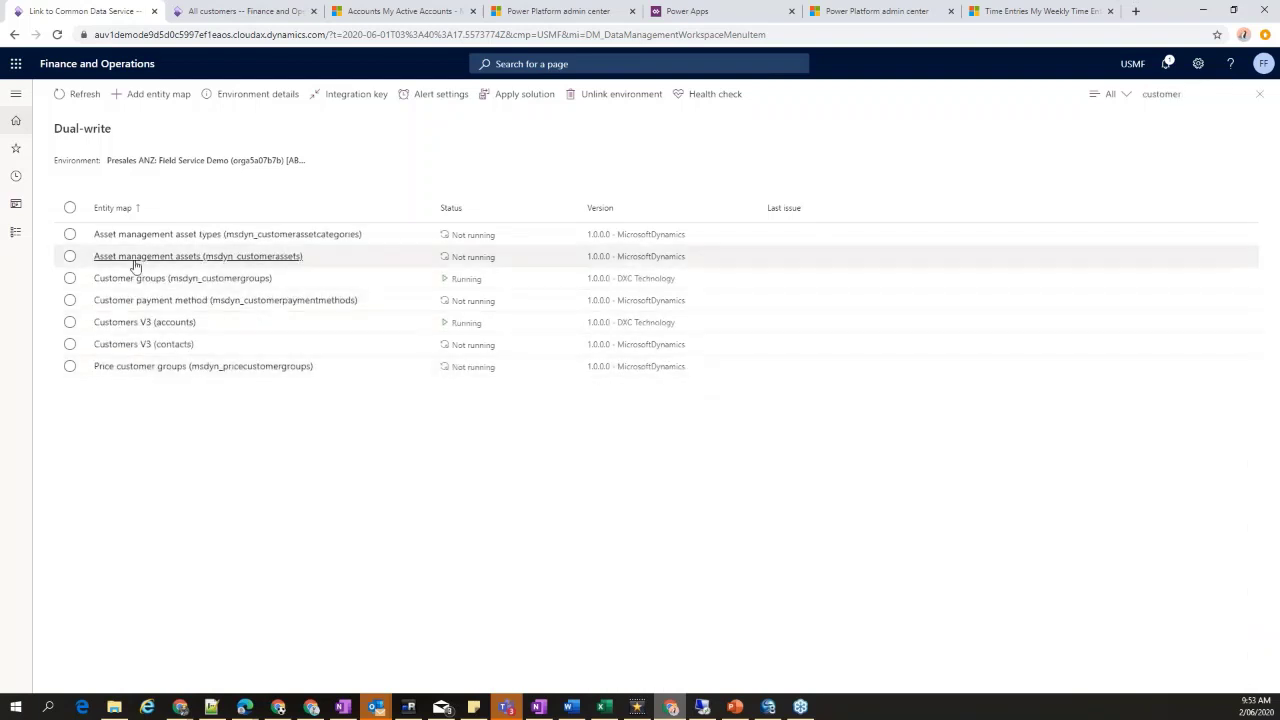
Examine the Customer groups map's initial sync details, activity log and catch-up errors, and return to the entity map list
click(70, 278)
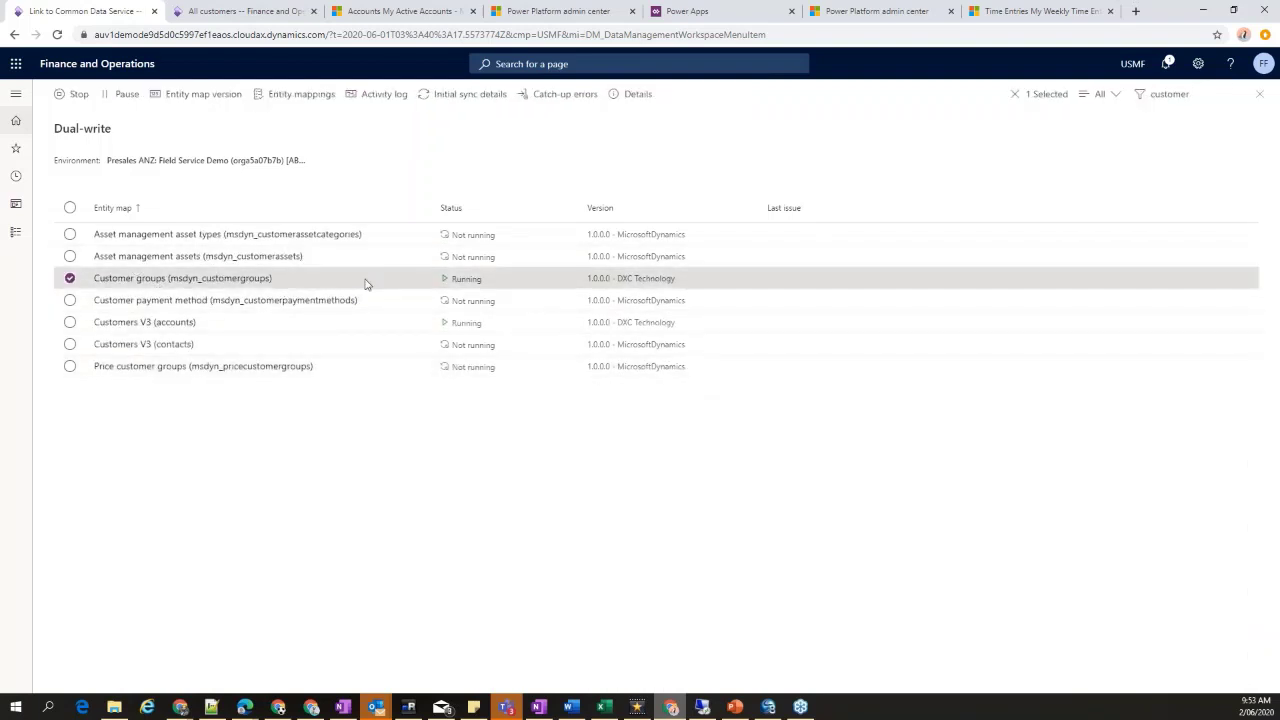
click(472, 97)
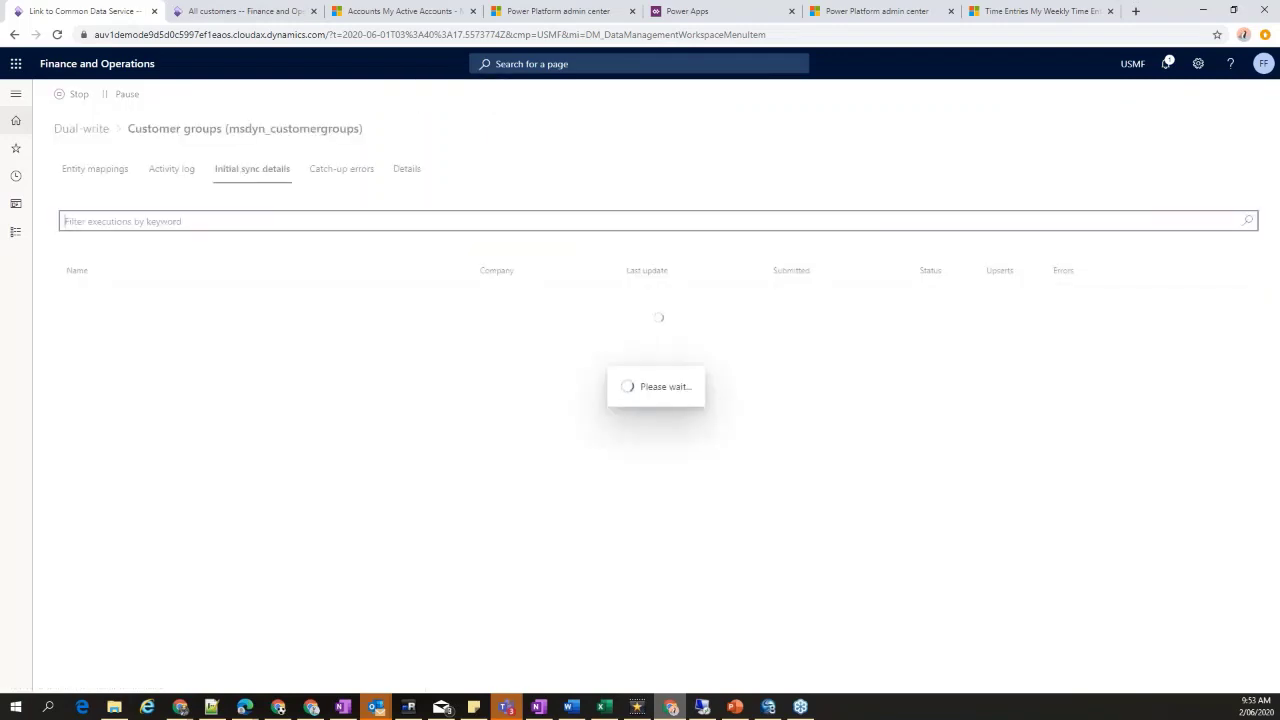
click(175, 172)
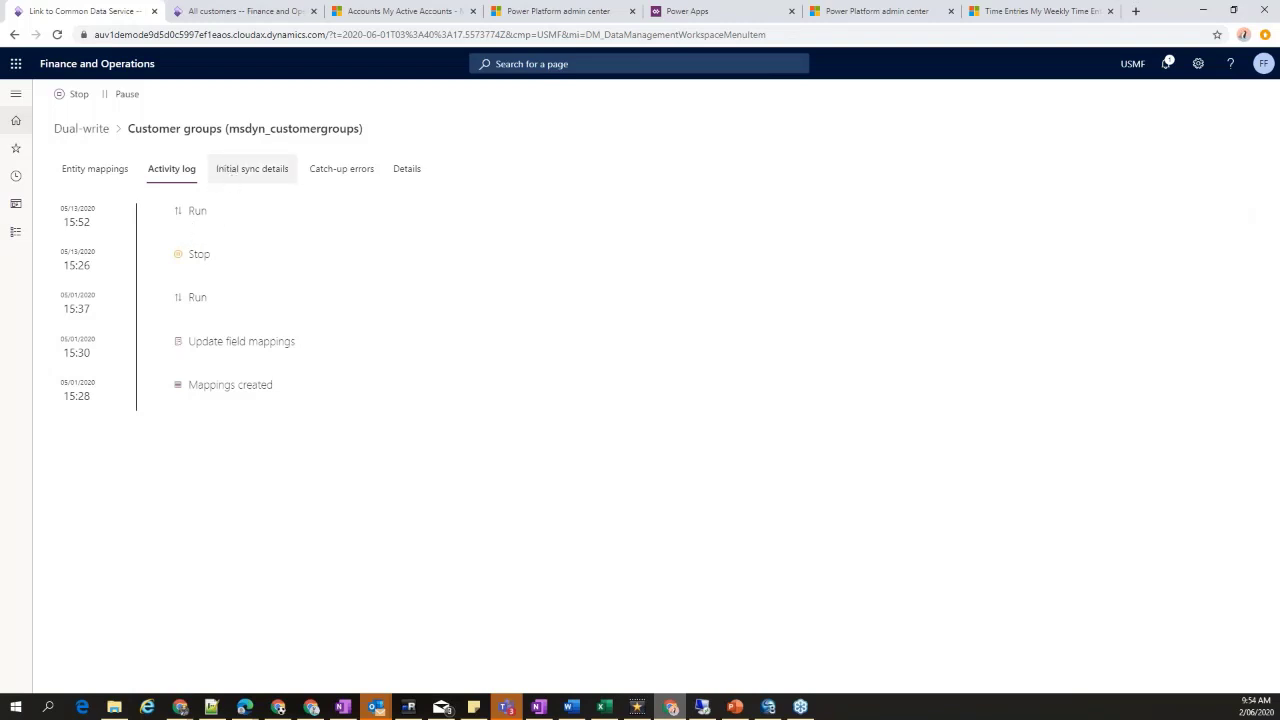
click(340, 176)
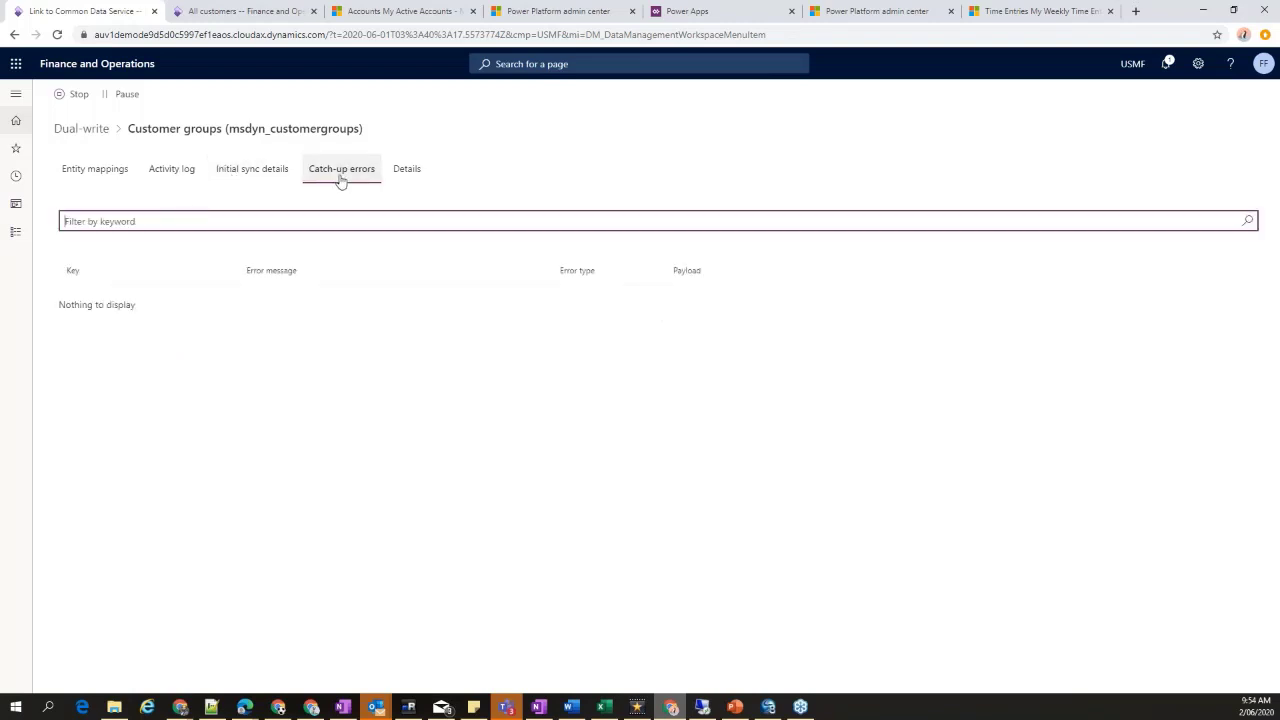
click(81, 130)
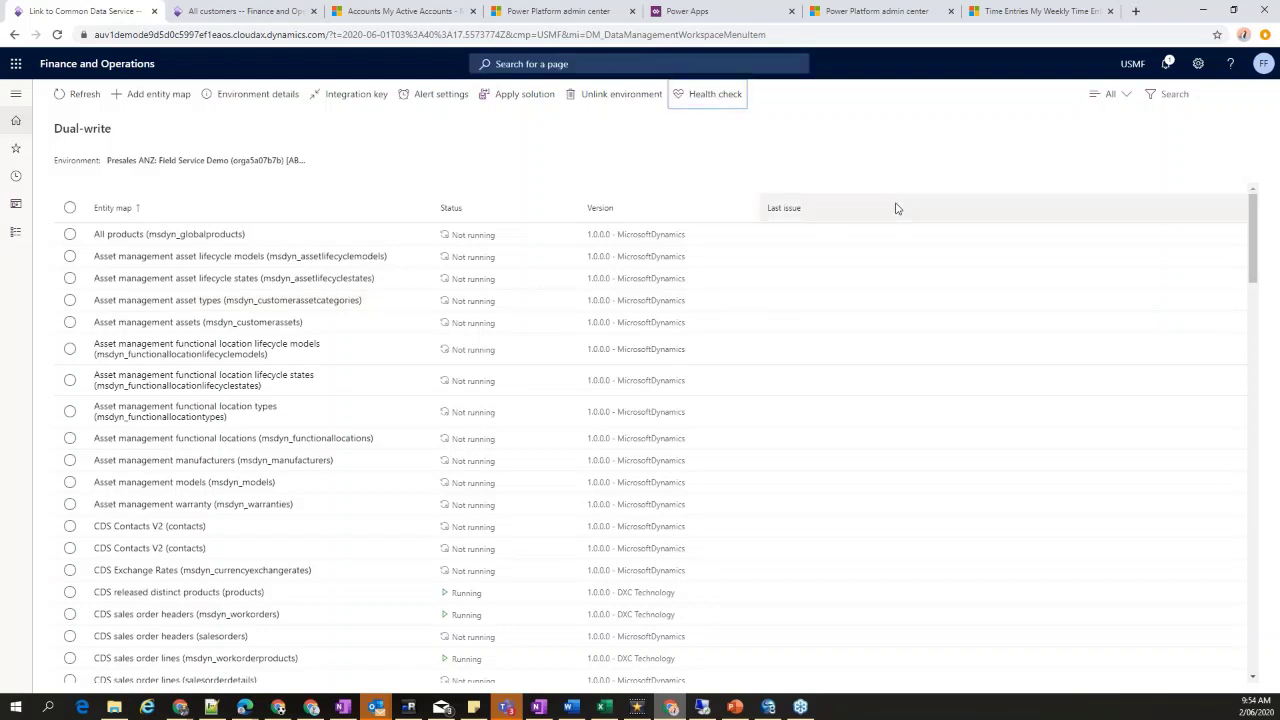
Review the dual-write health check, including the app user IDs, close it and search the entity maps for "customer"
click(692, 102)
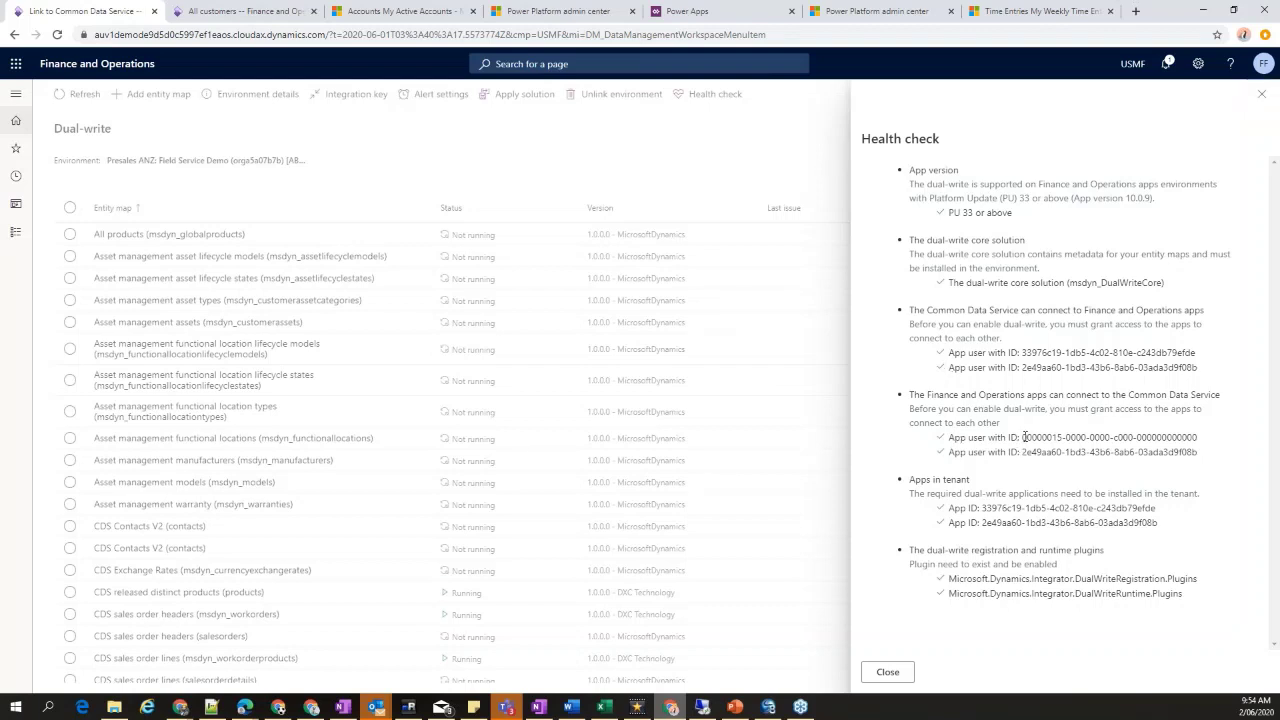
drag(1021, 438, 1205, 442)
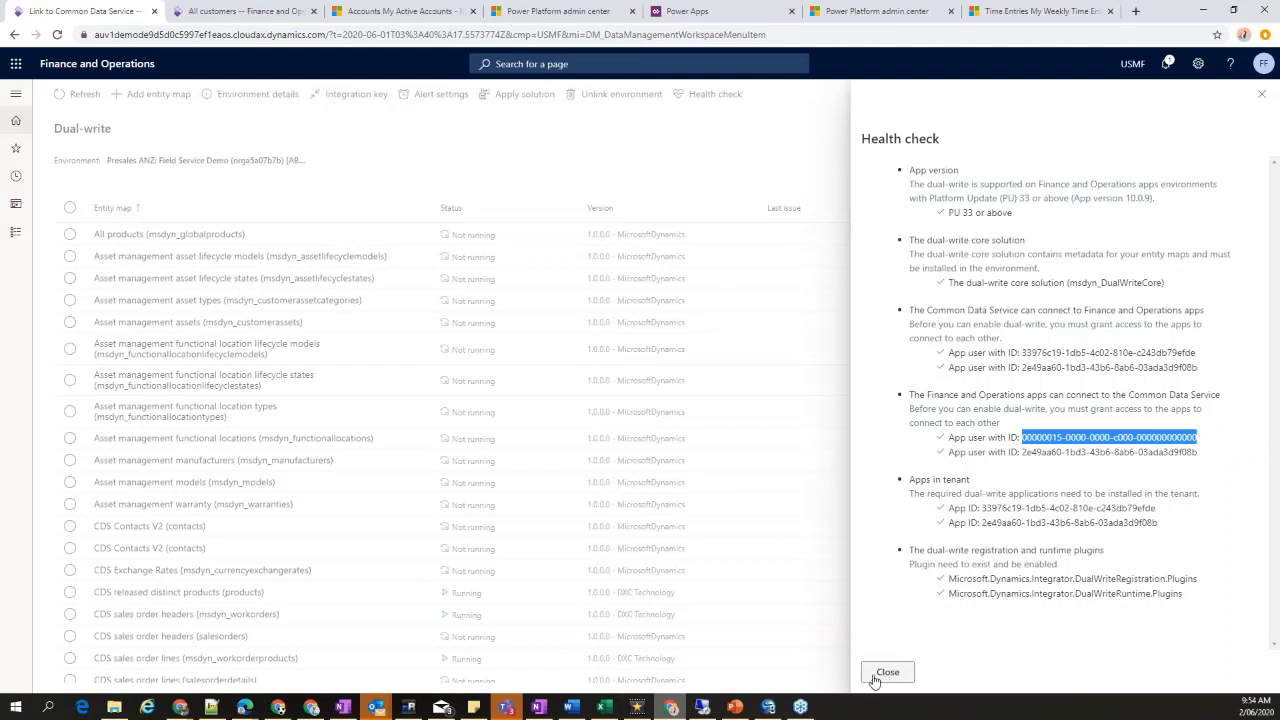
click(850, 212)
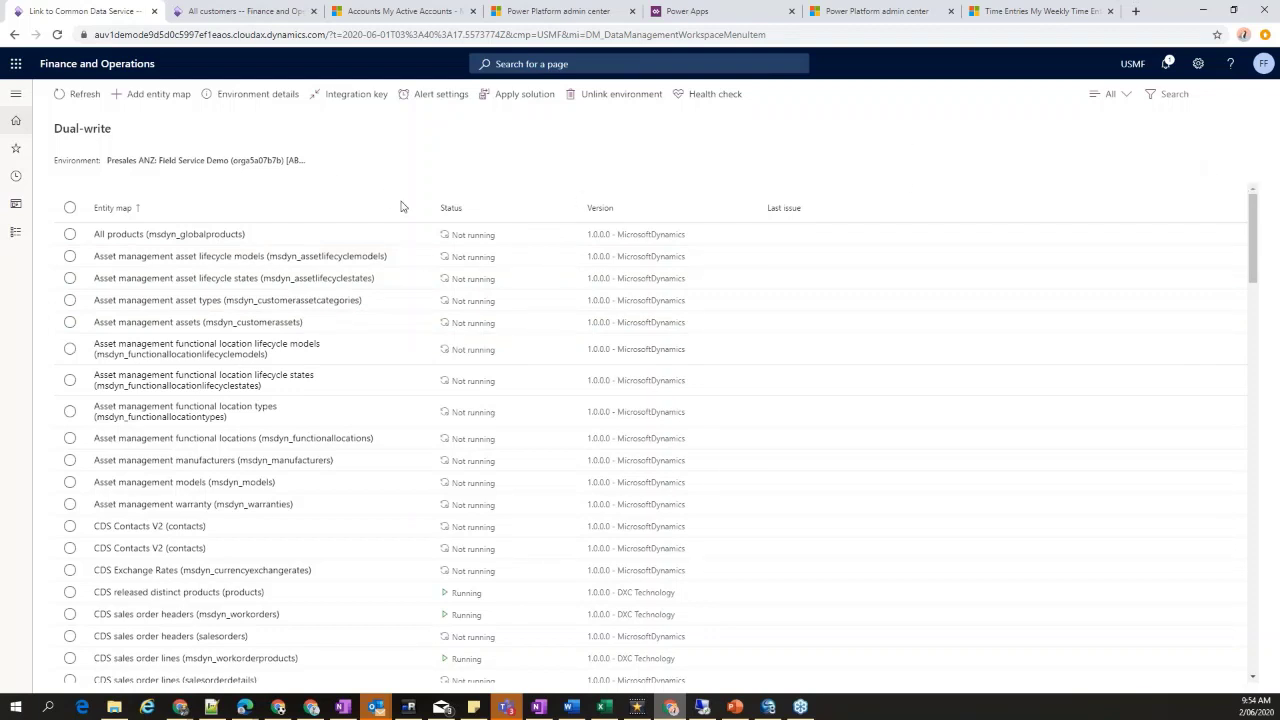
click(1175, 93)
text(customer)
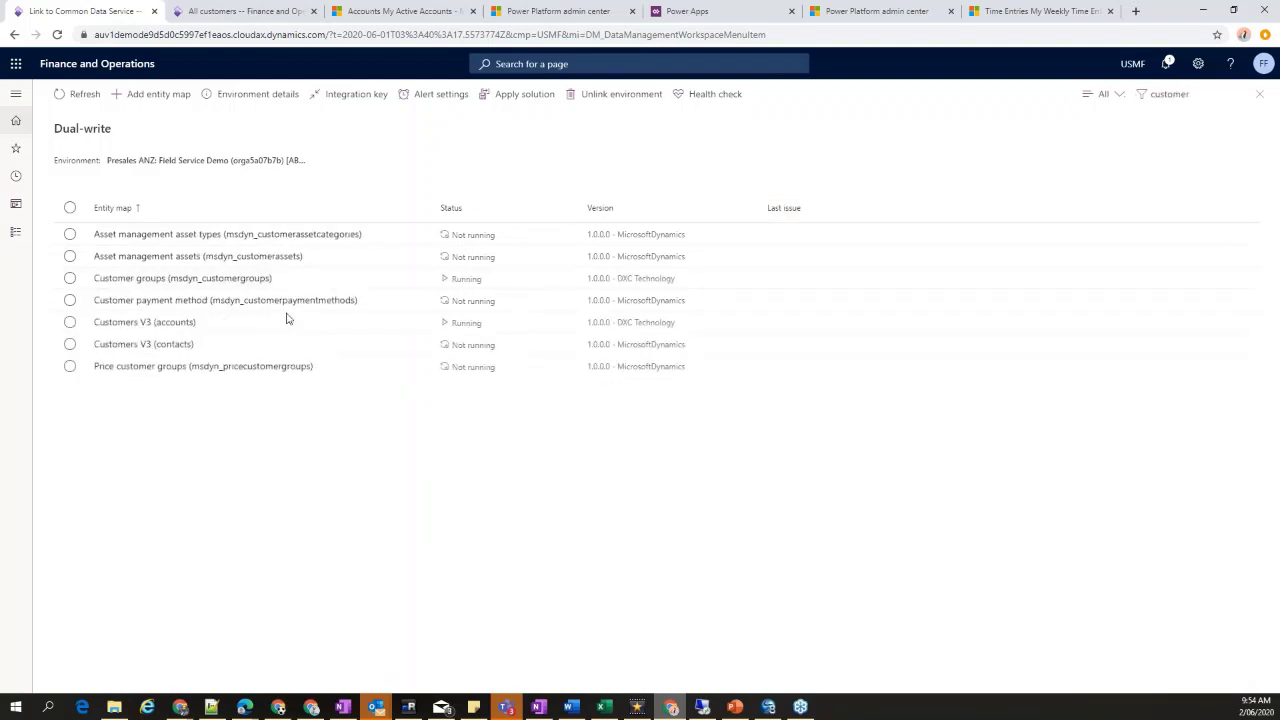
Start a new customer in the Finance and Operations customer list, entering its account number and setting the type to Person
click(248, 13)
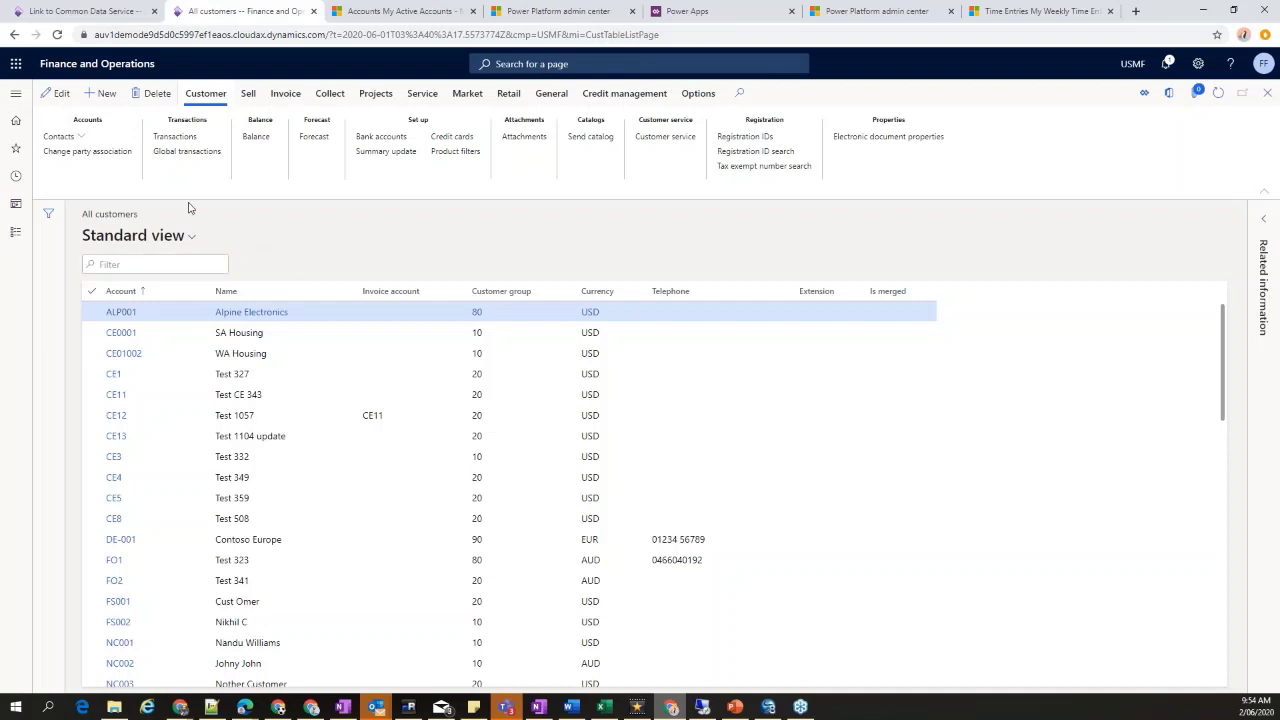
click(100, 93)
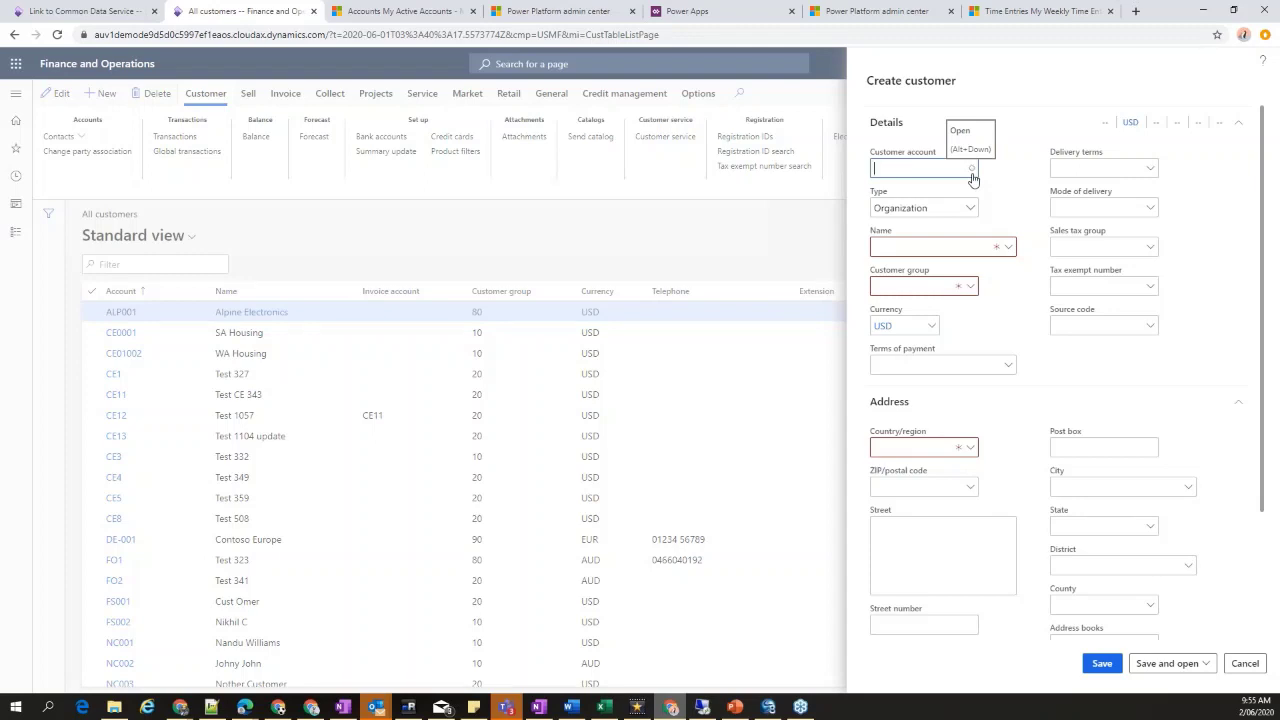
text(D365UG)
key(Tab)
click(968, 209)
click(887, 228)
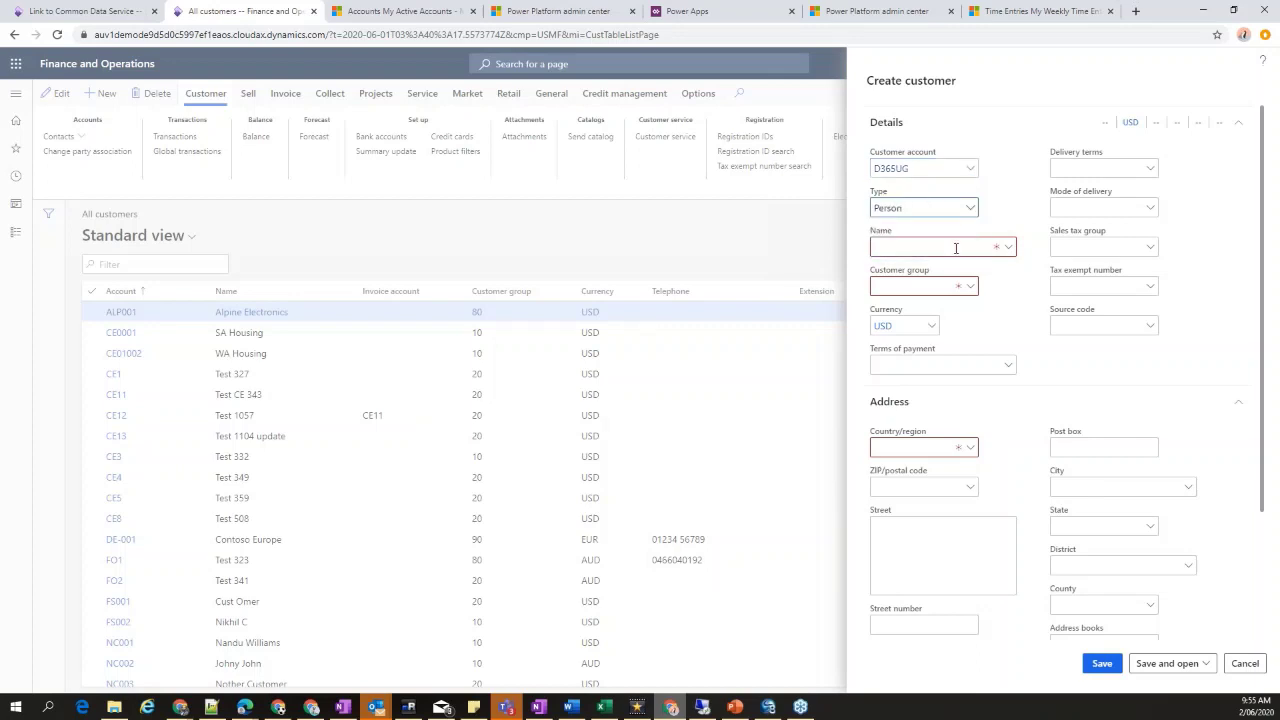
click(937, 166)
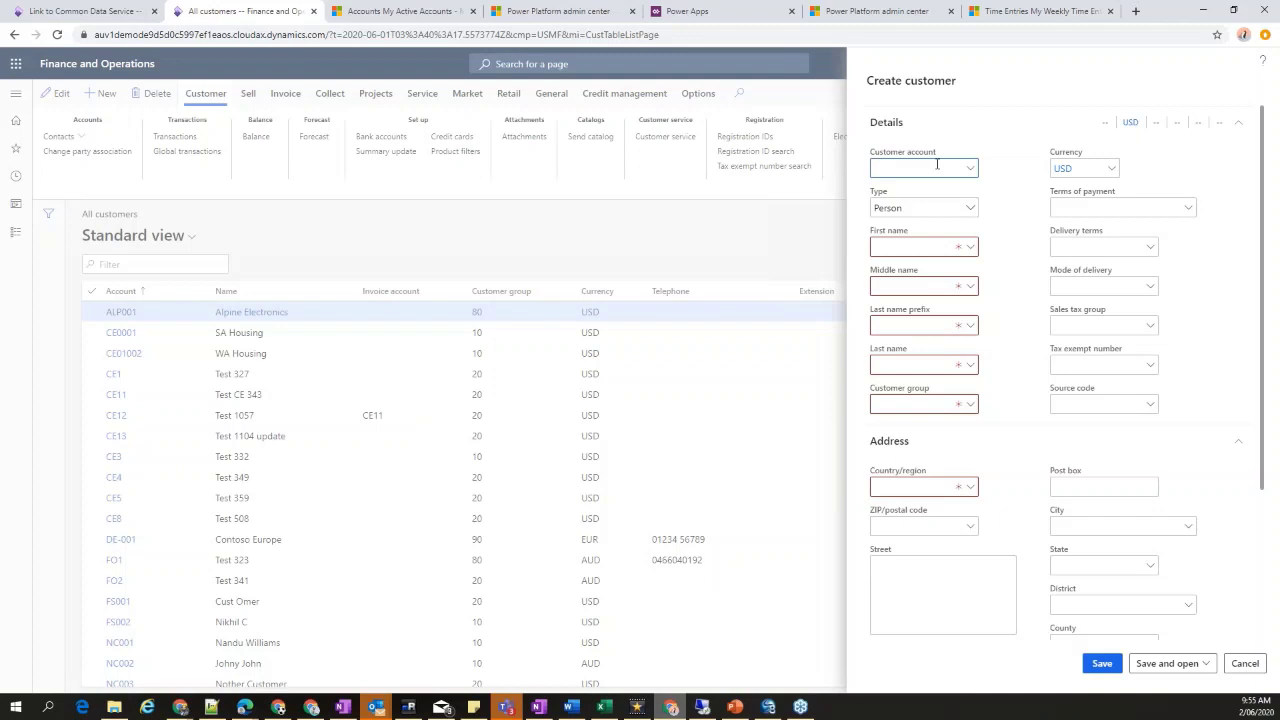
key(Tab)
Enter the new customer's first and middle names and assign customer group 10
click(912, 249)
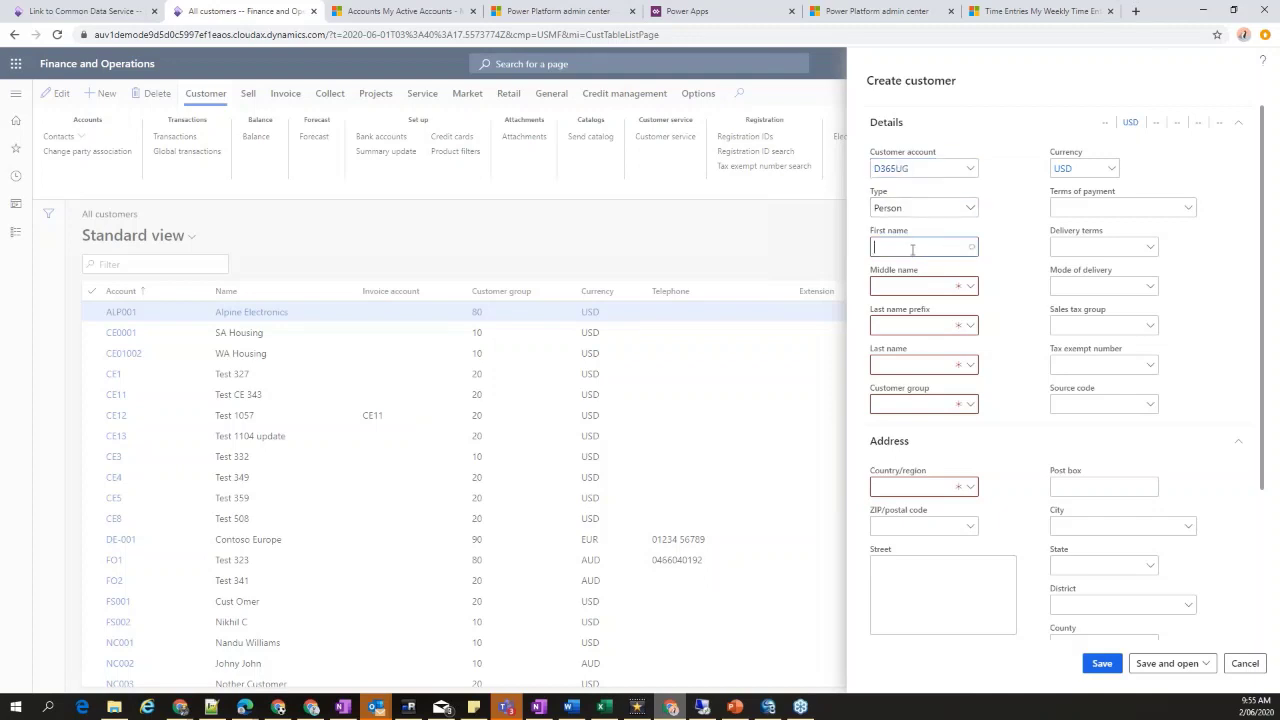
text(EE)
key(Tab)
text(Demo)
key(Tab)
click(961, 406)
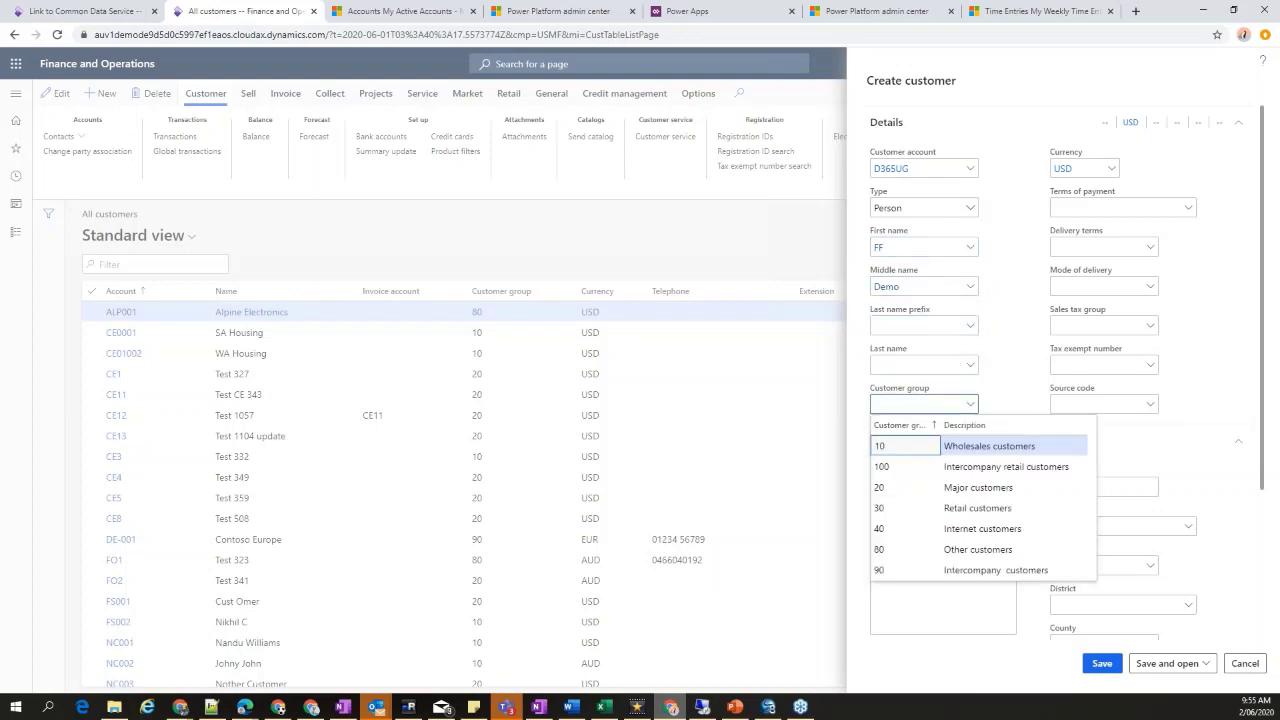
key(Tab)
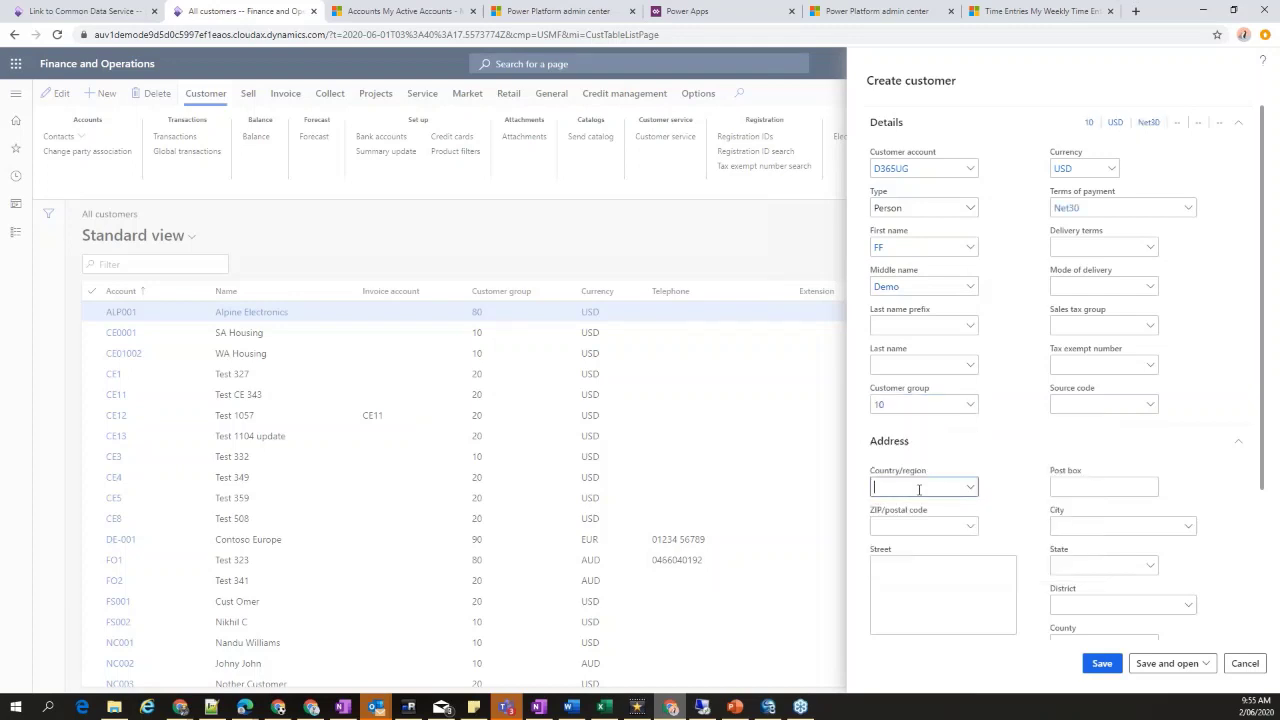
Set the customer's country/region to AUS and save the new record
click(919, 489)
text(AU)
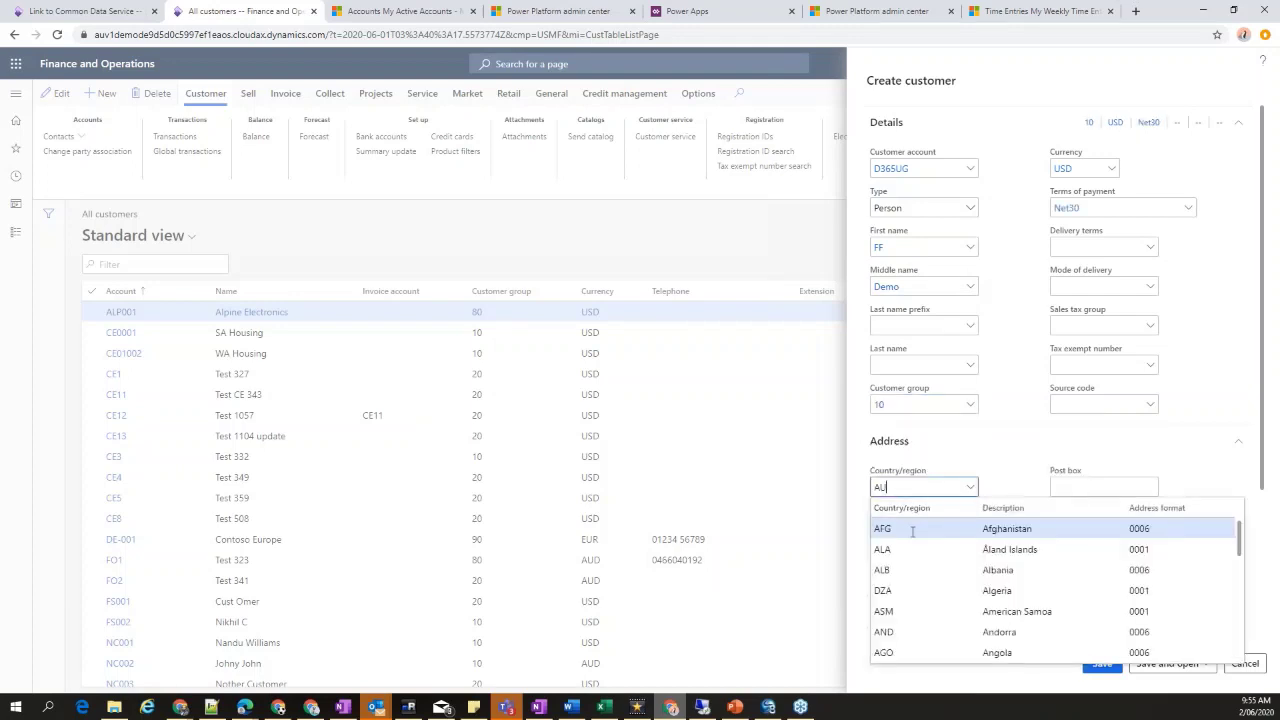
key(Return)
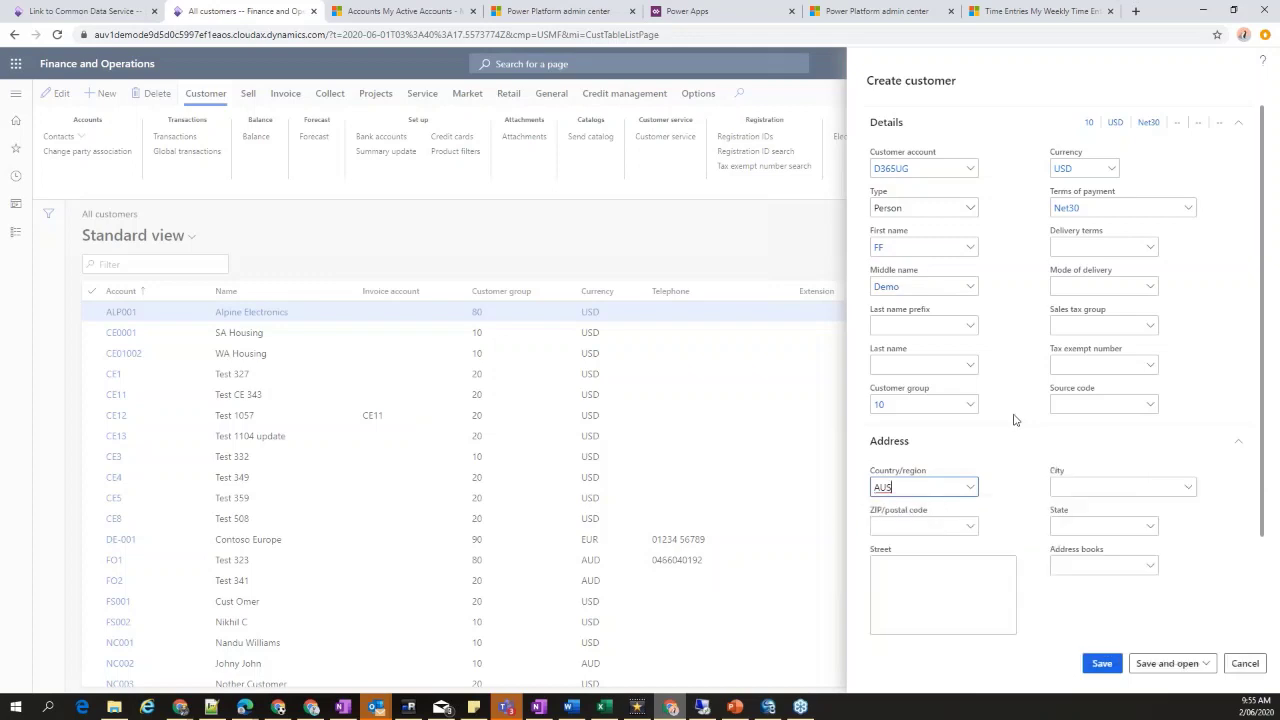
scroll(1011, 417, down, 2)
click(1102, 663)
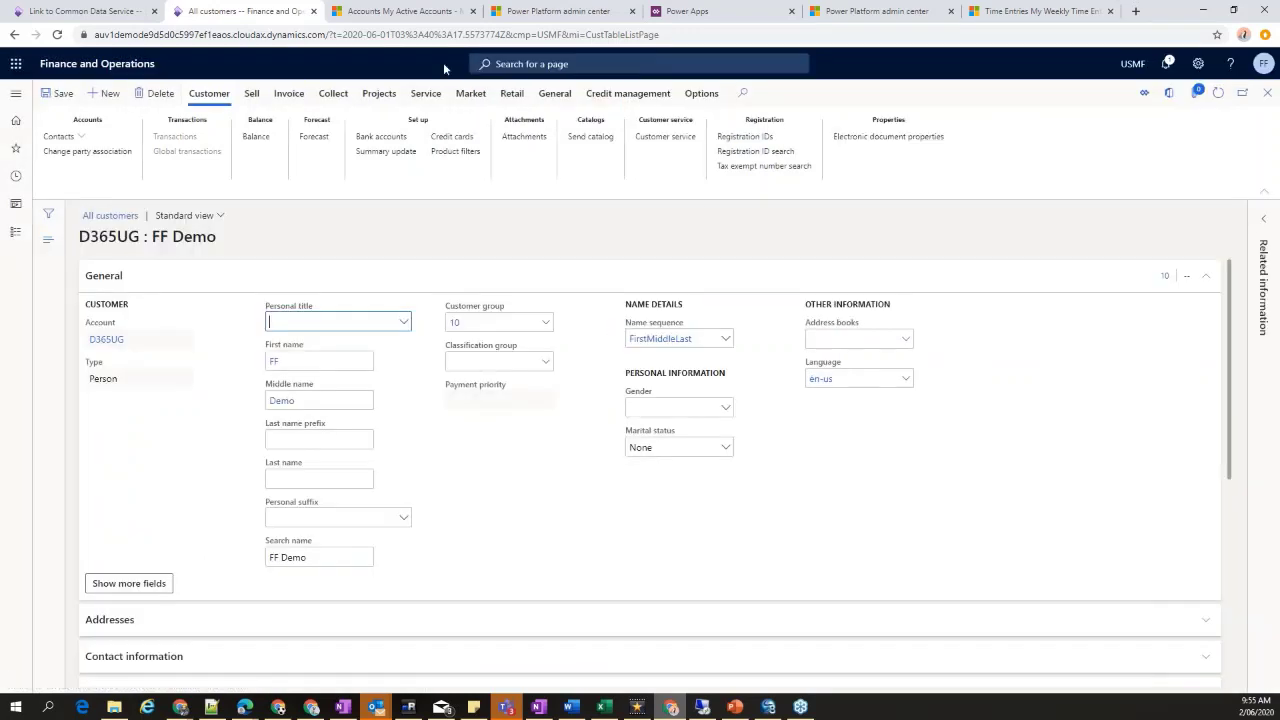
Examine the field mappings of the Customers V3 (accounts) entity map, widening the source field column
click(133, 16)
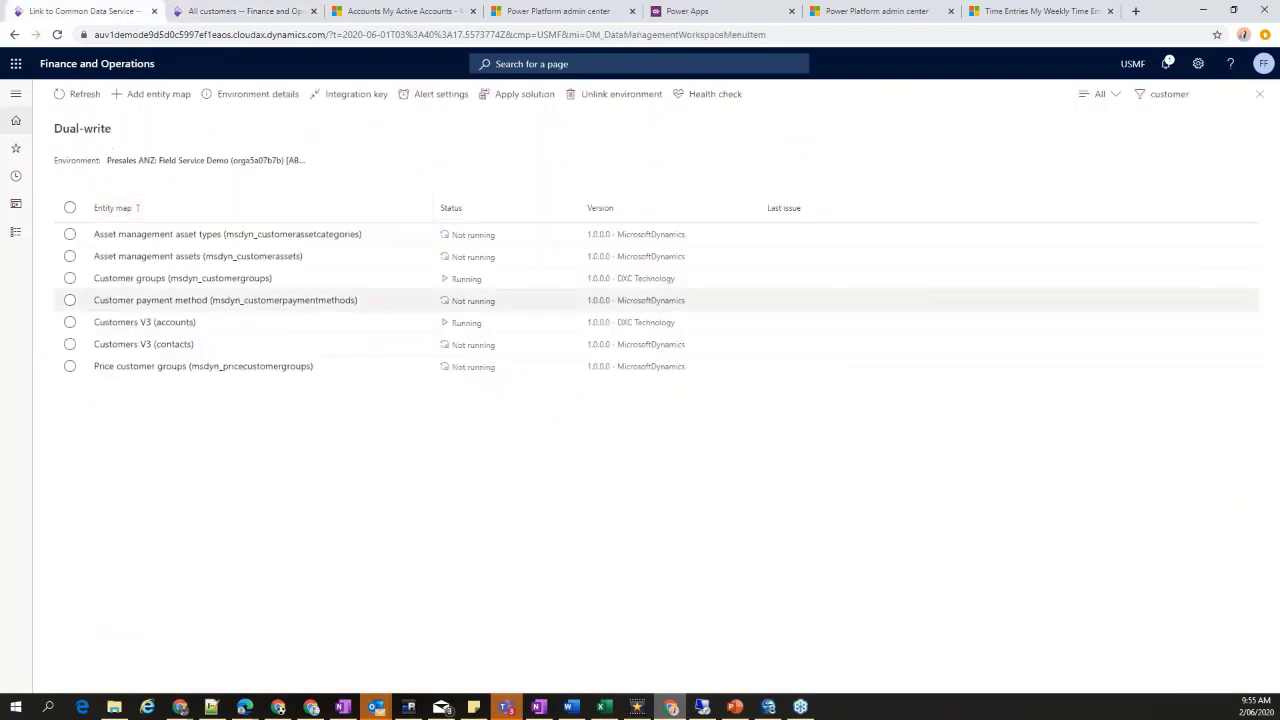
click(105, 323)
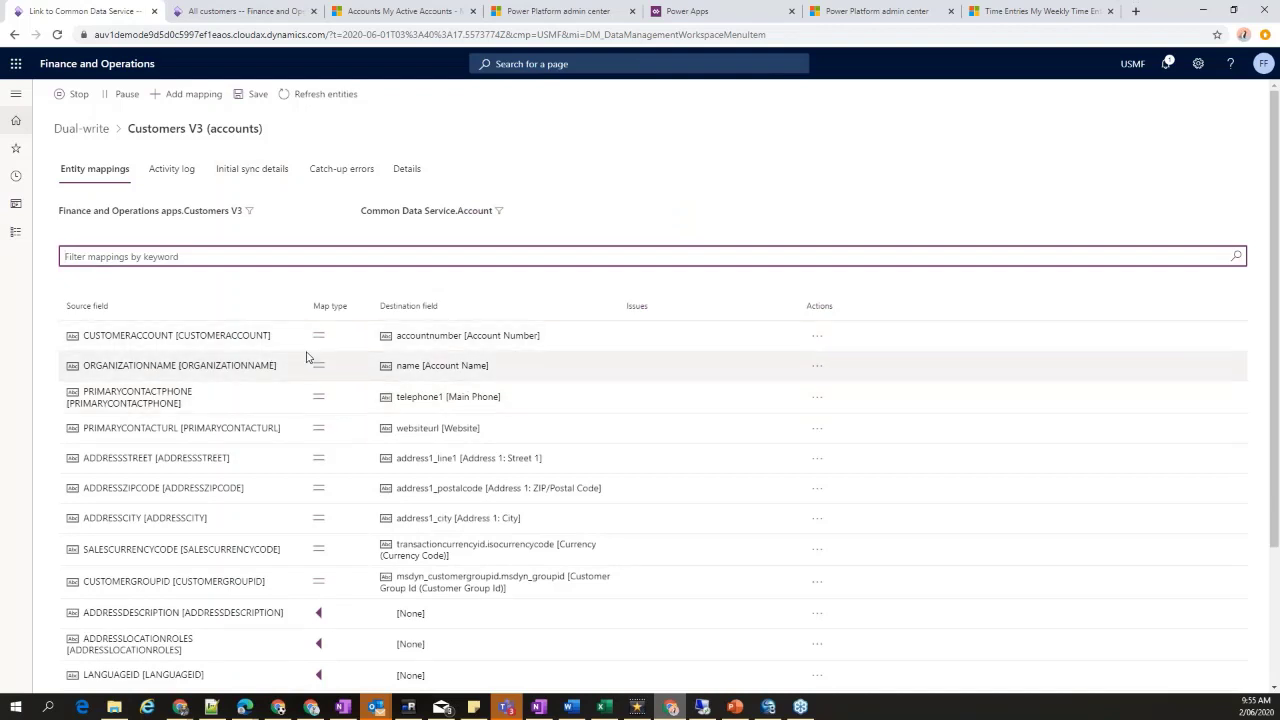
drag(303, 302, 390, 302)
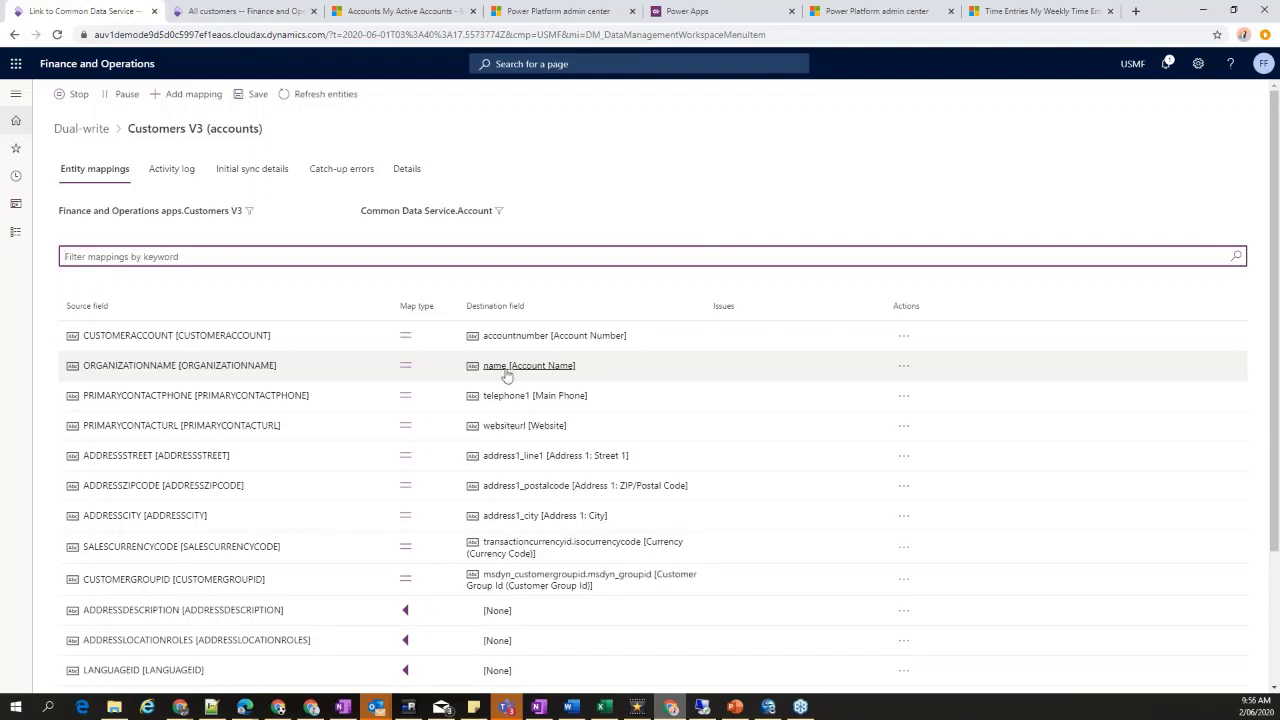
scroll(505, 373, down, 2)
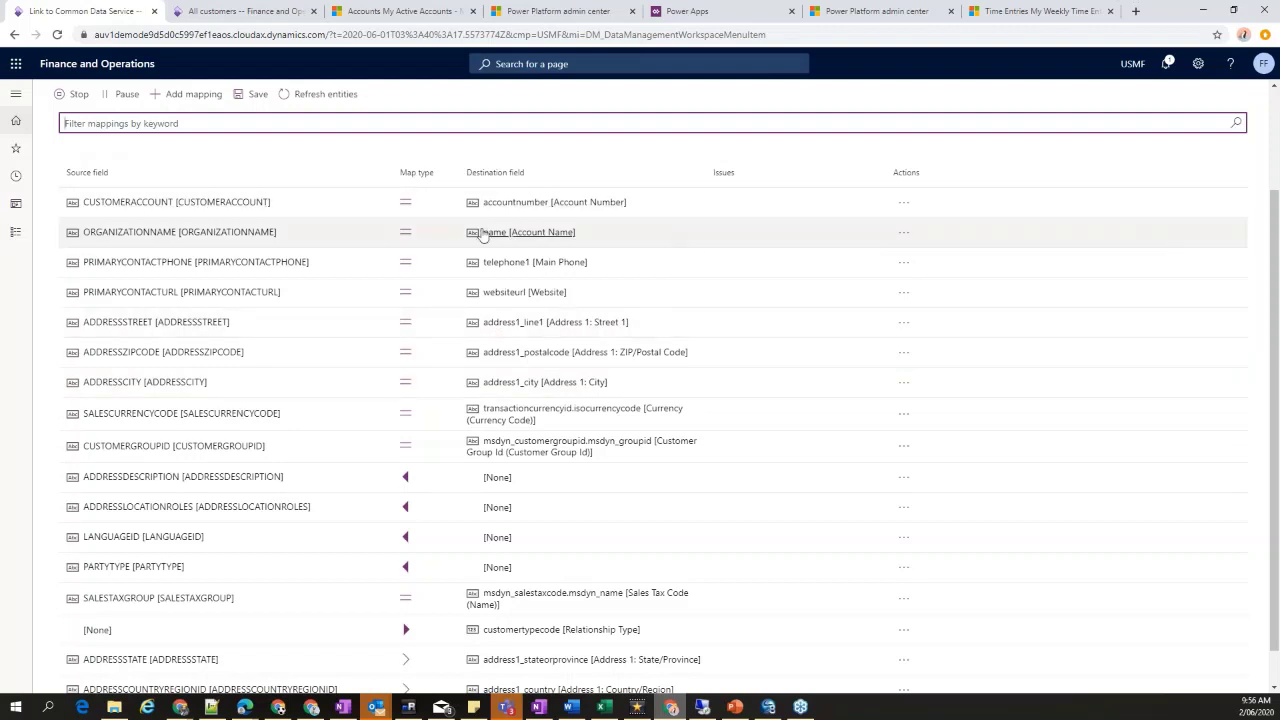
Compare the new customer's customer group with the Customers V3 (accounts) field mappings
click(256, 14)
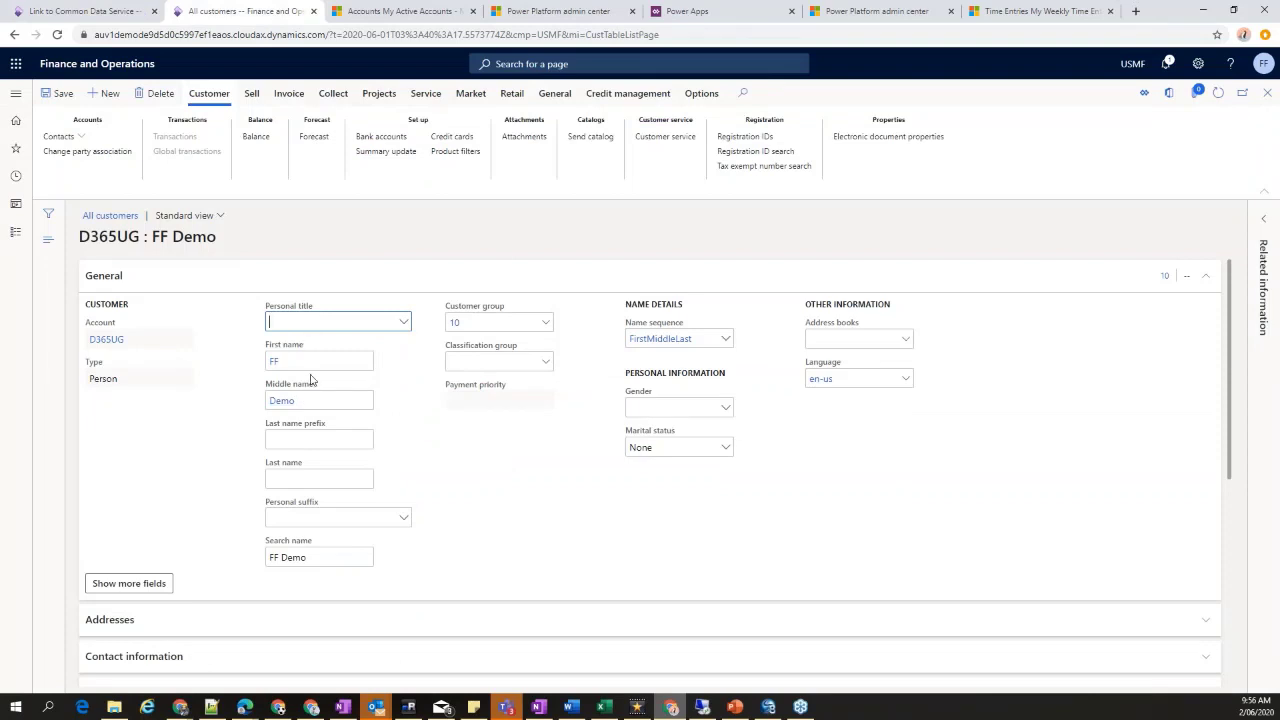
click(483, 325)
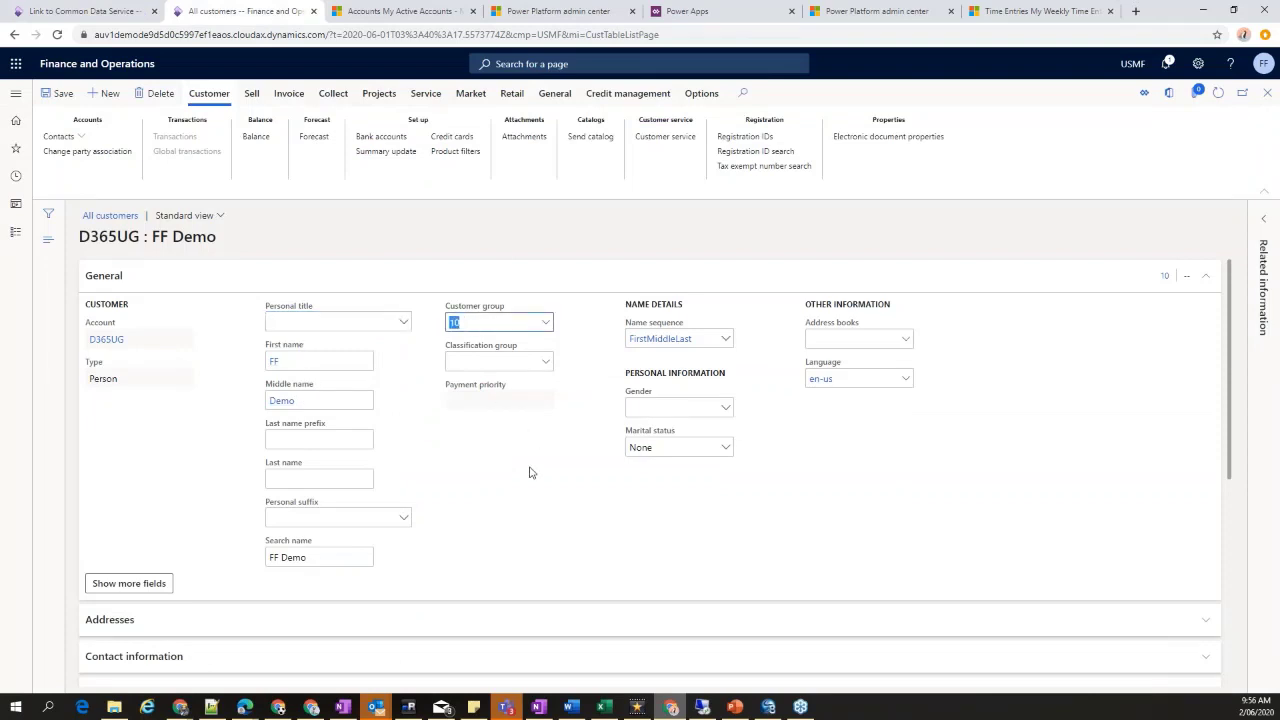
click(100, 11)
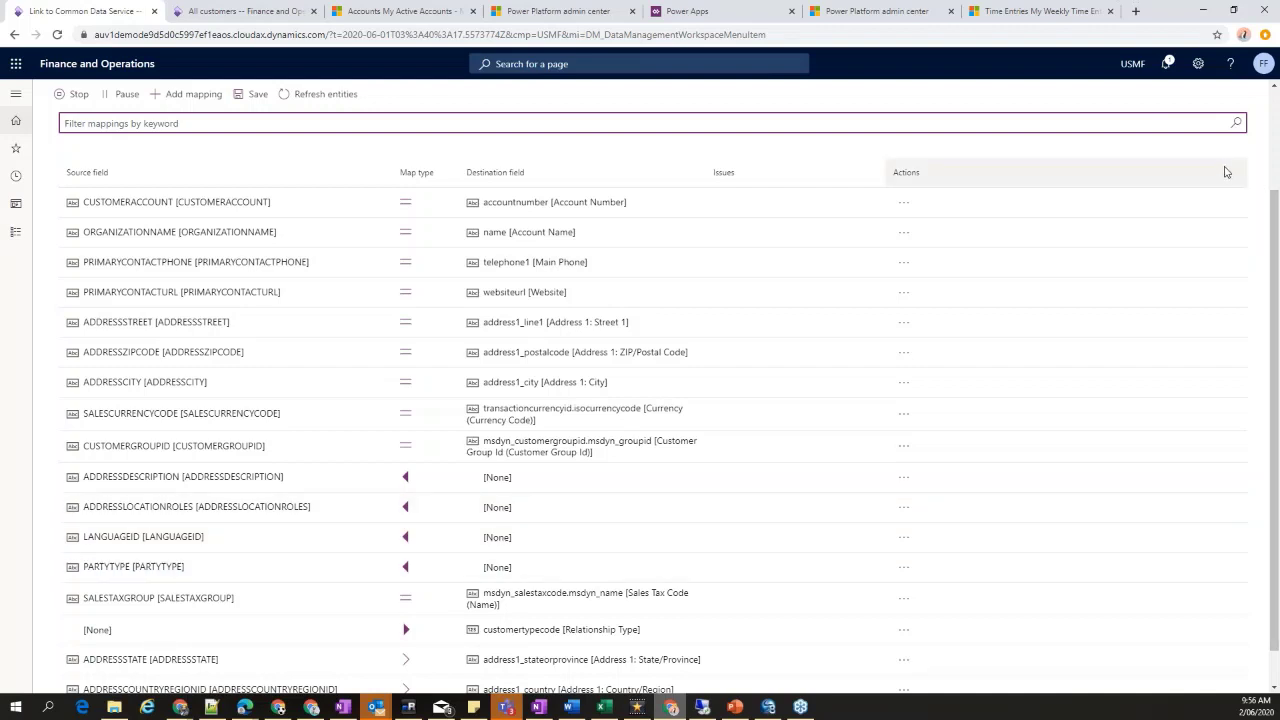
click(240, 11)
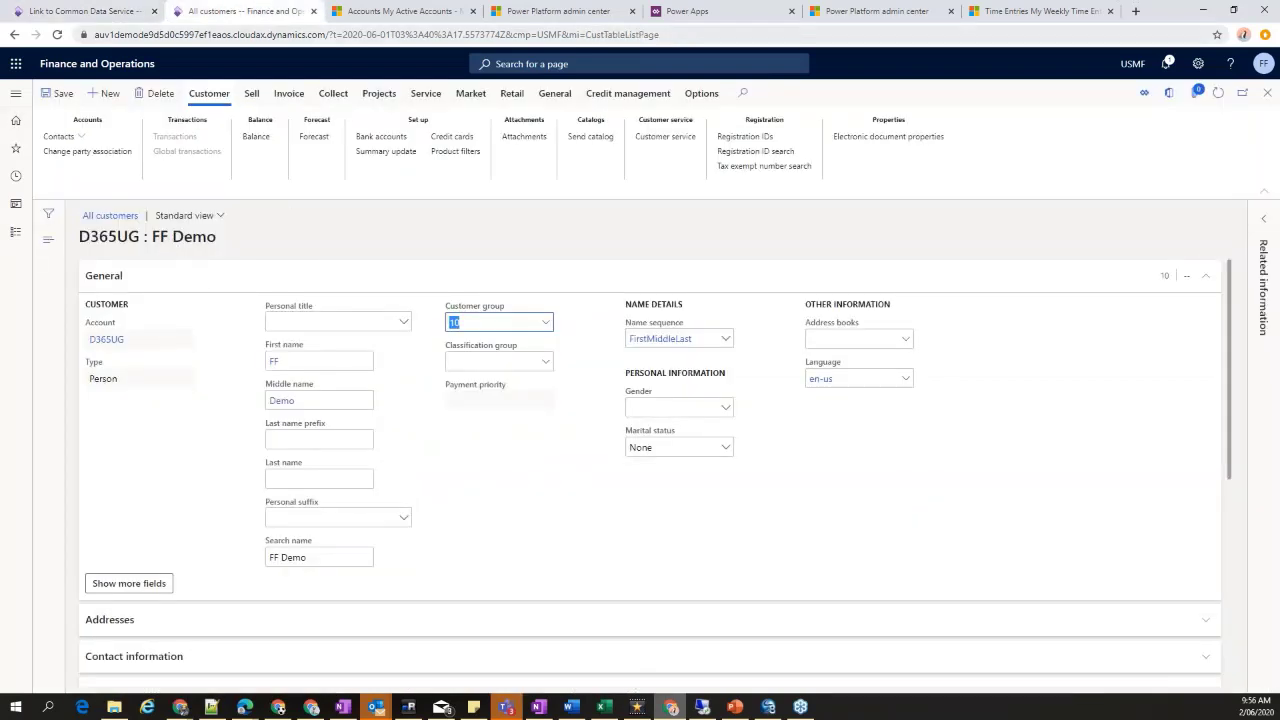
Switch to the Customer Service accounts list and display the Active Accounts view, followed by All Accounts
click(395, 11)
click(286, 151)
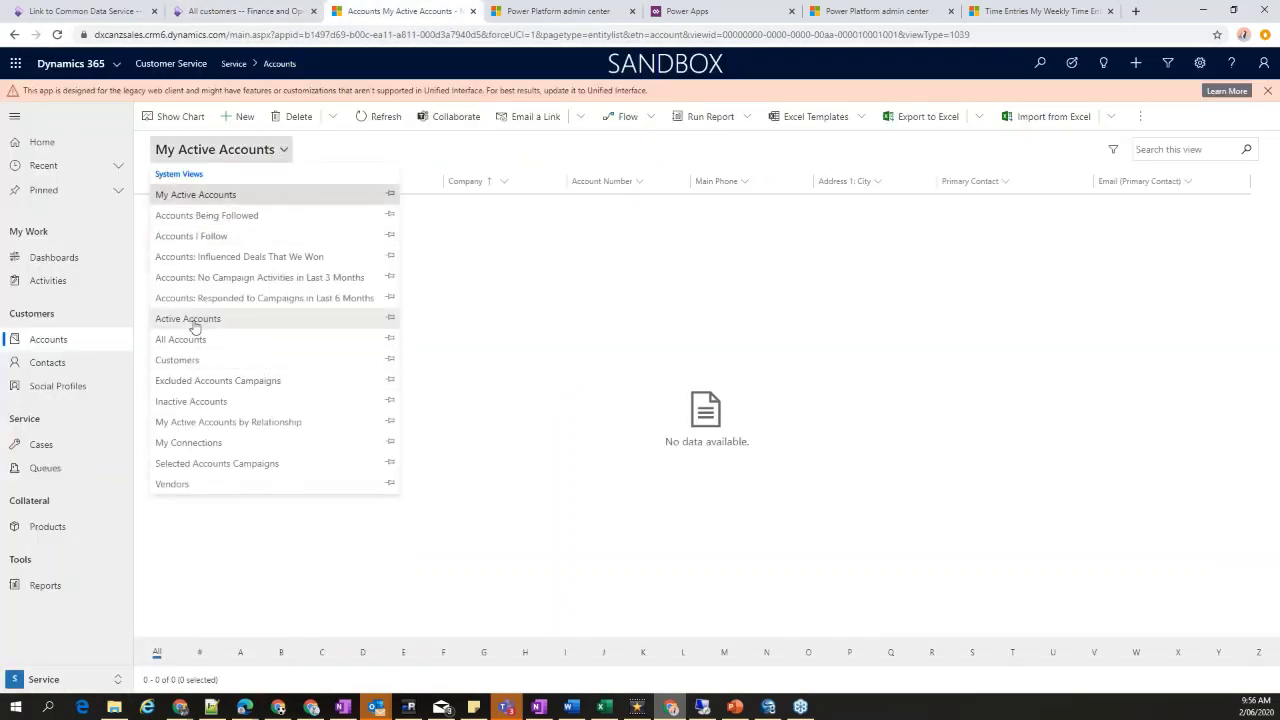
click(190, 320)
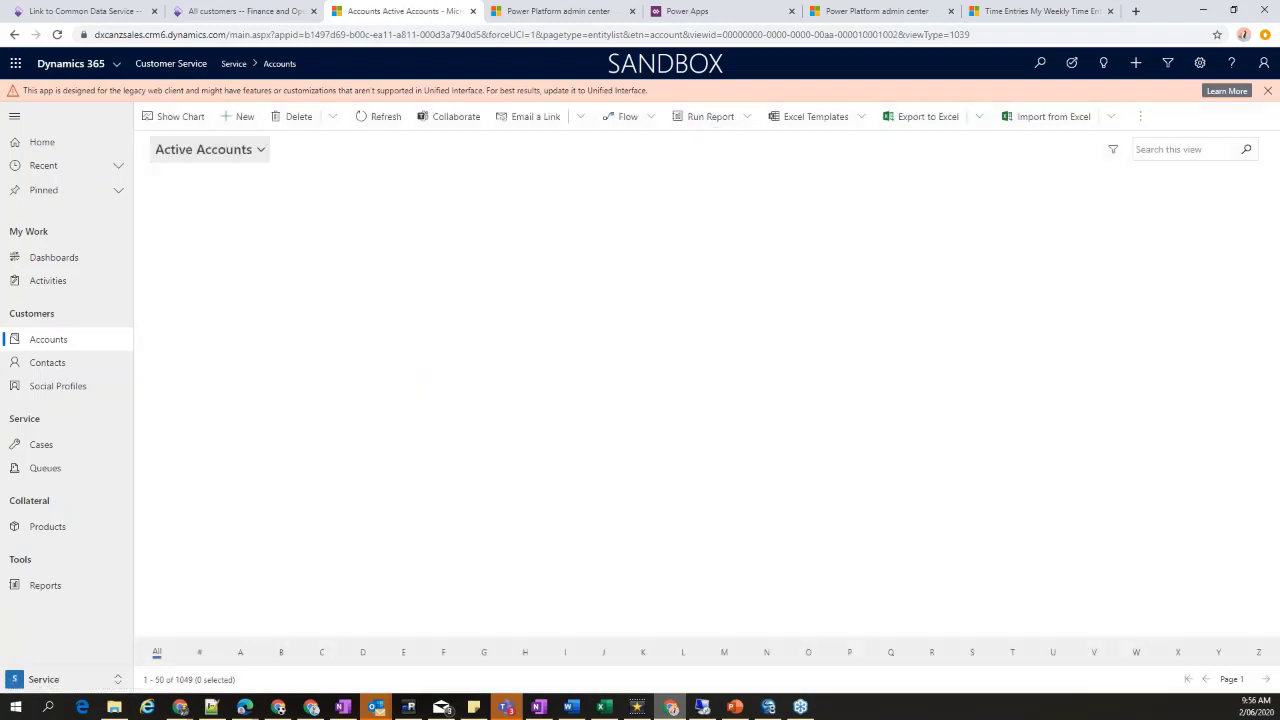
click(205, 149)
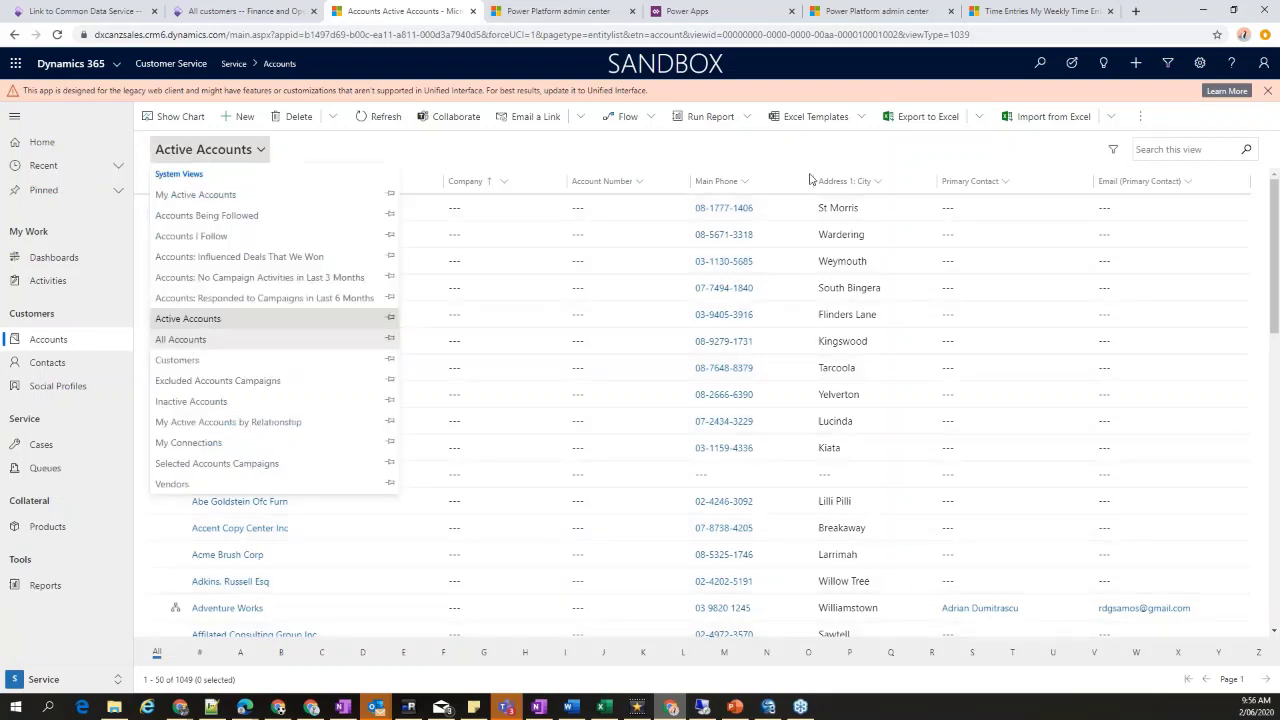
click(190, 339)
Copy the new customer's name from the Finance and Operations record and search the All Accounts view for it
click(283, 8)
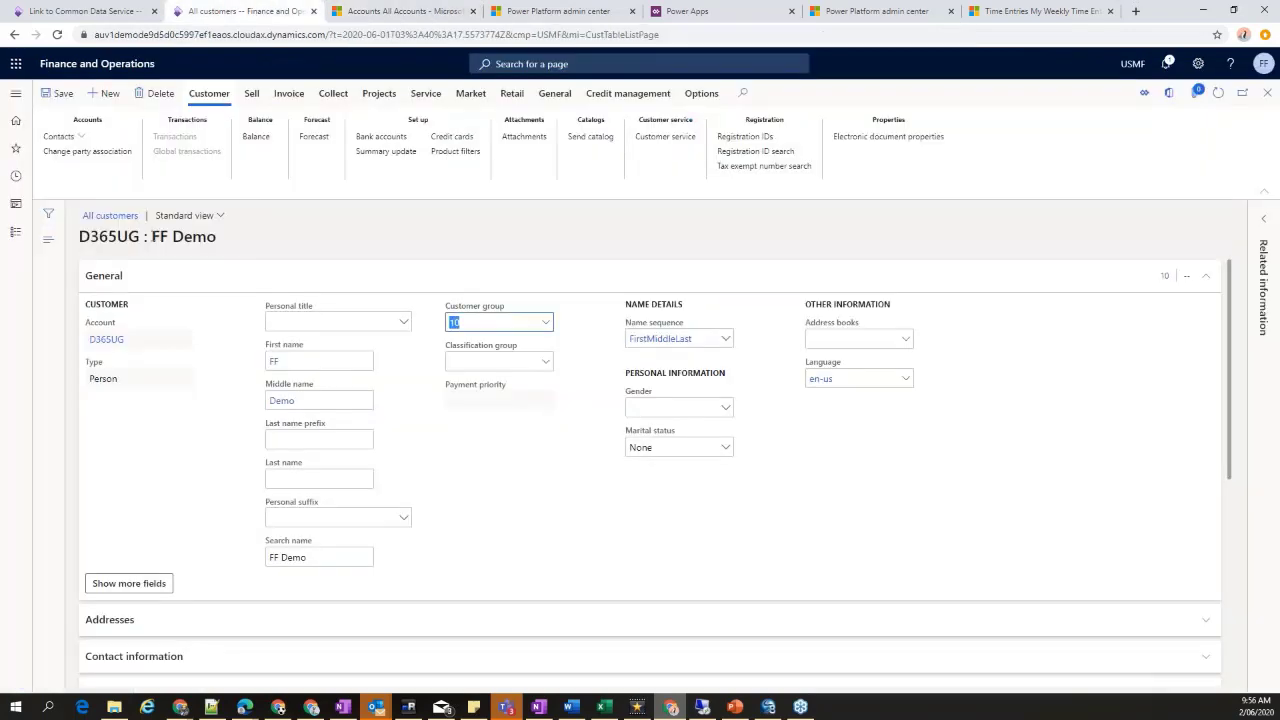
drag(211, 237, 224, 241)
key(ctrl+c)
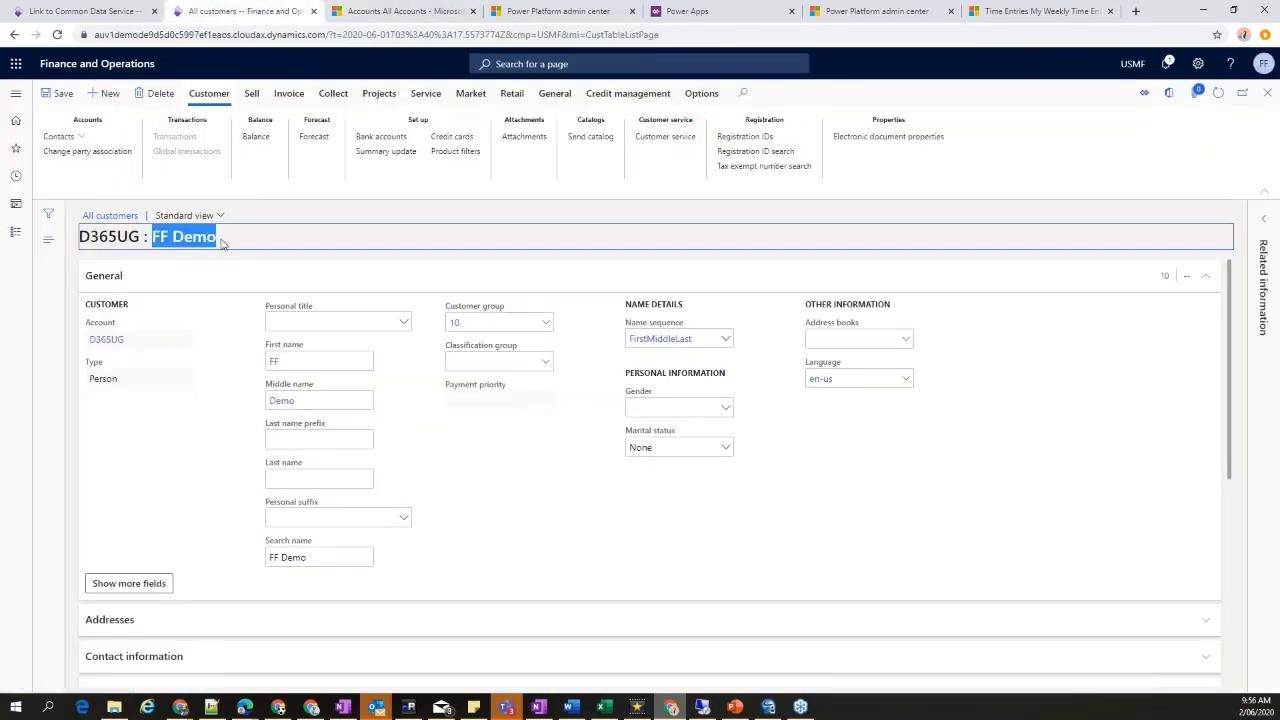
click(385, 11)
click(1190, 149)
key(ctrl+v)
key(Return)
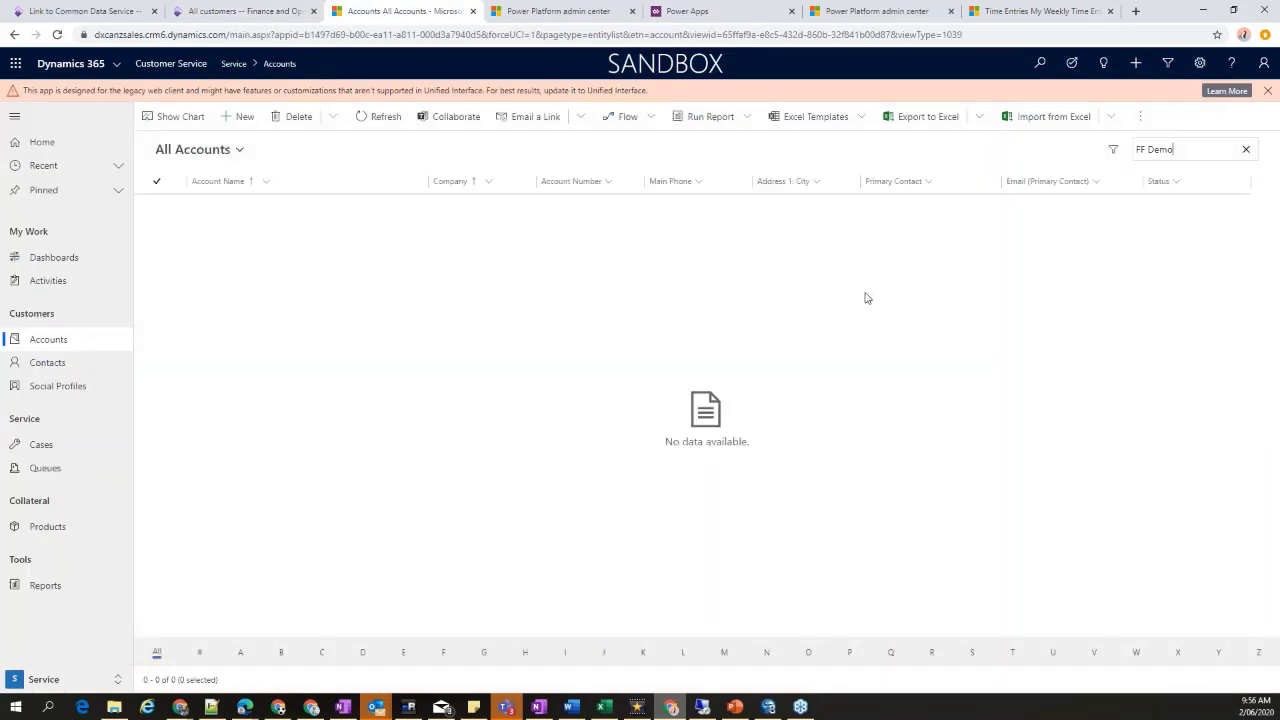
Change to the Active Accounts view and search it for the new customer's name
click(240, 150)
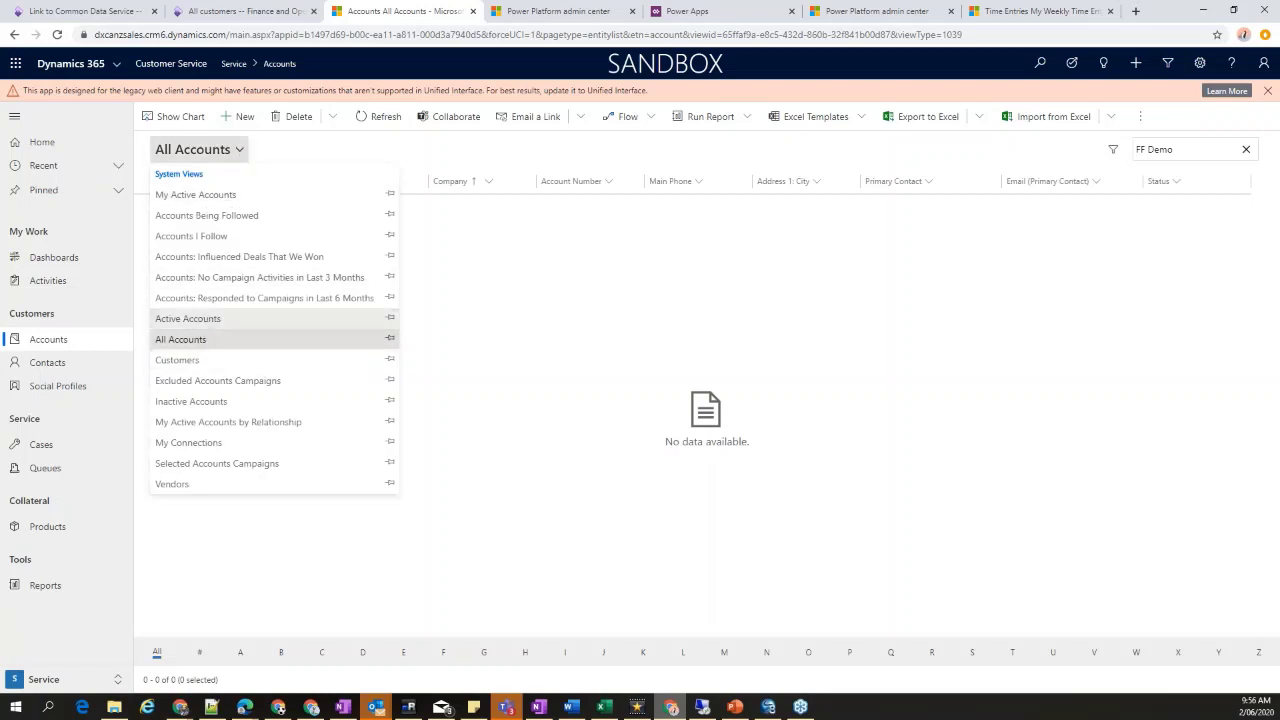
click(188, 318)
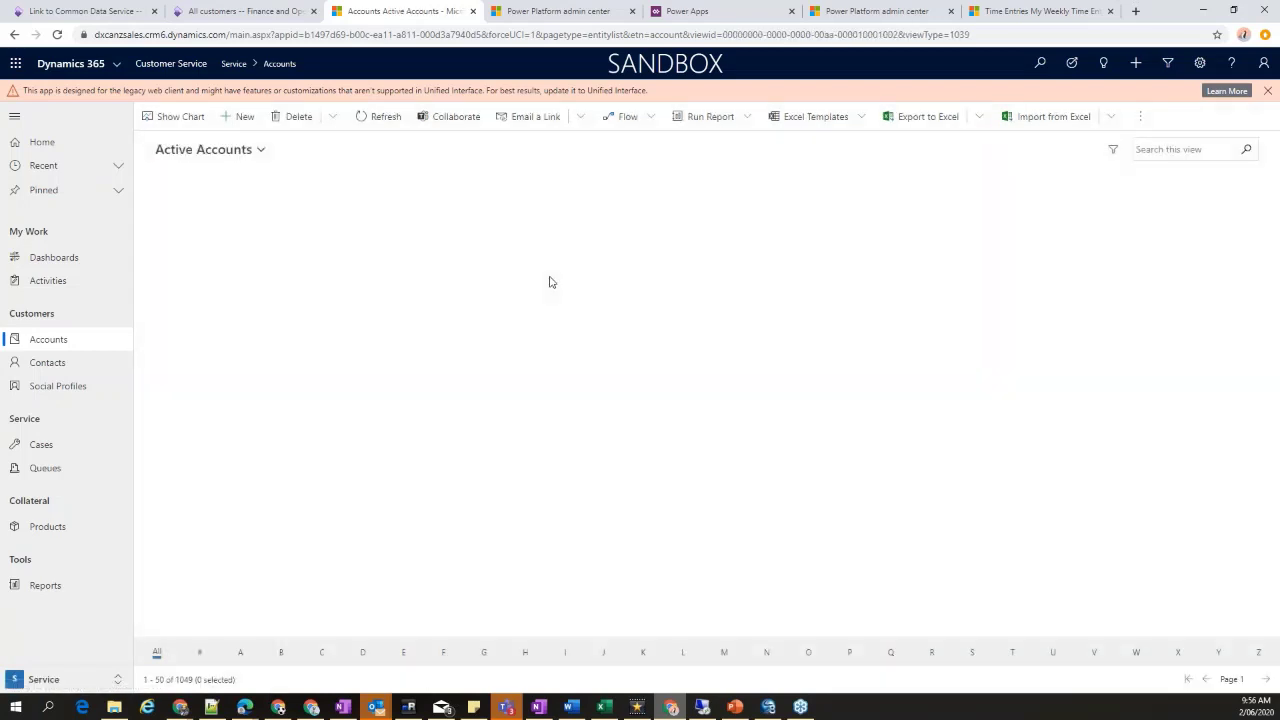
click(1178, 149)
text(FF Demo)
key(Return)
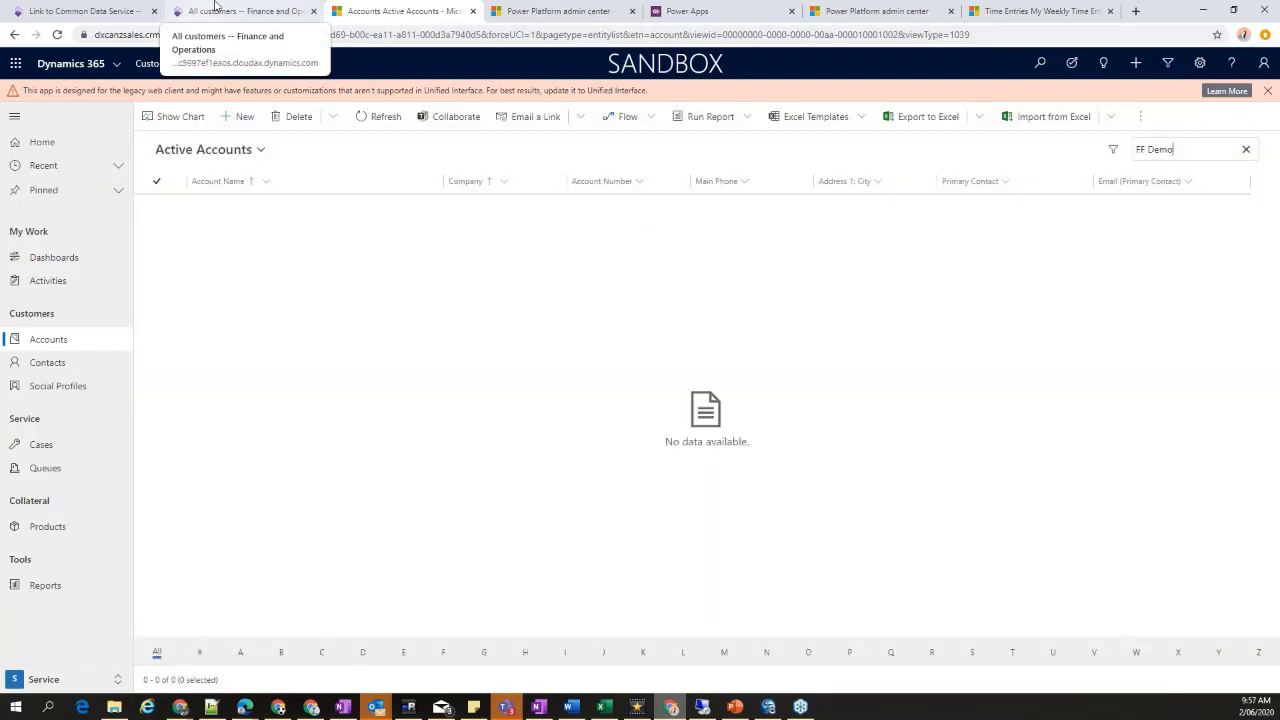
Recheck the customer record, search the Customers accounts view for its name, and return to the record to highlight the name
click(218, 11)
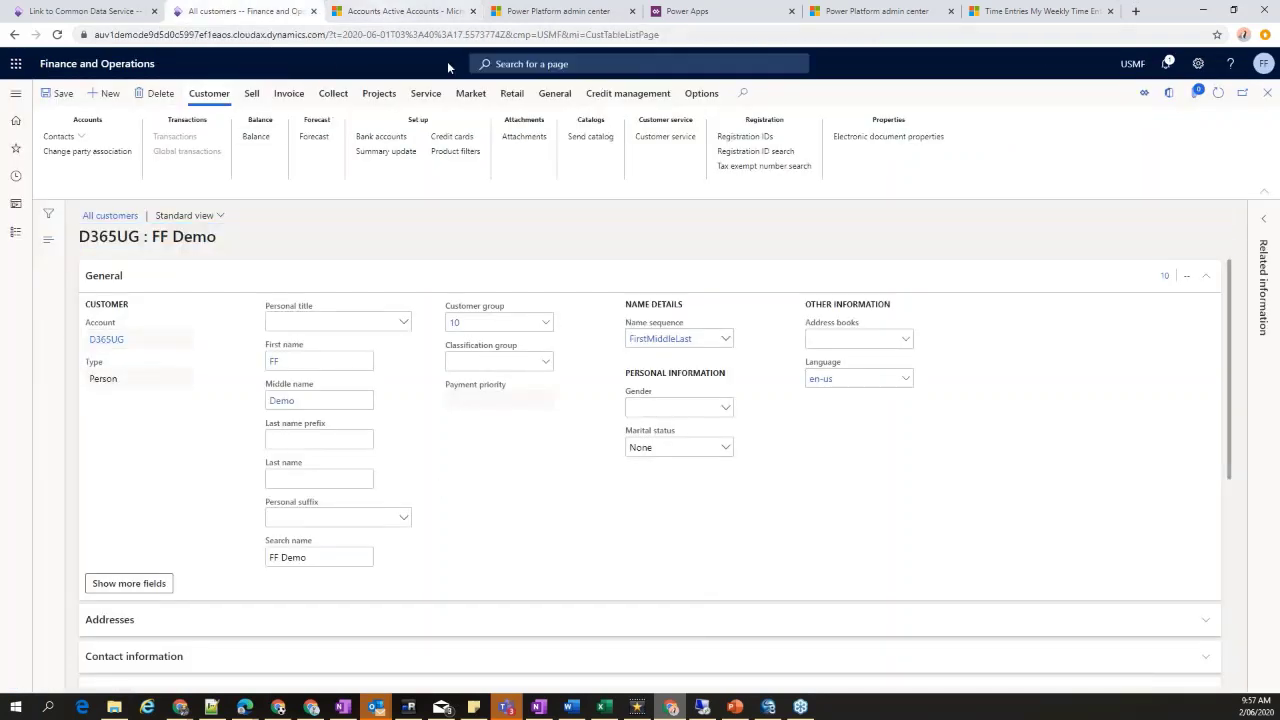
click(388, 12)
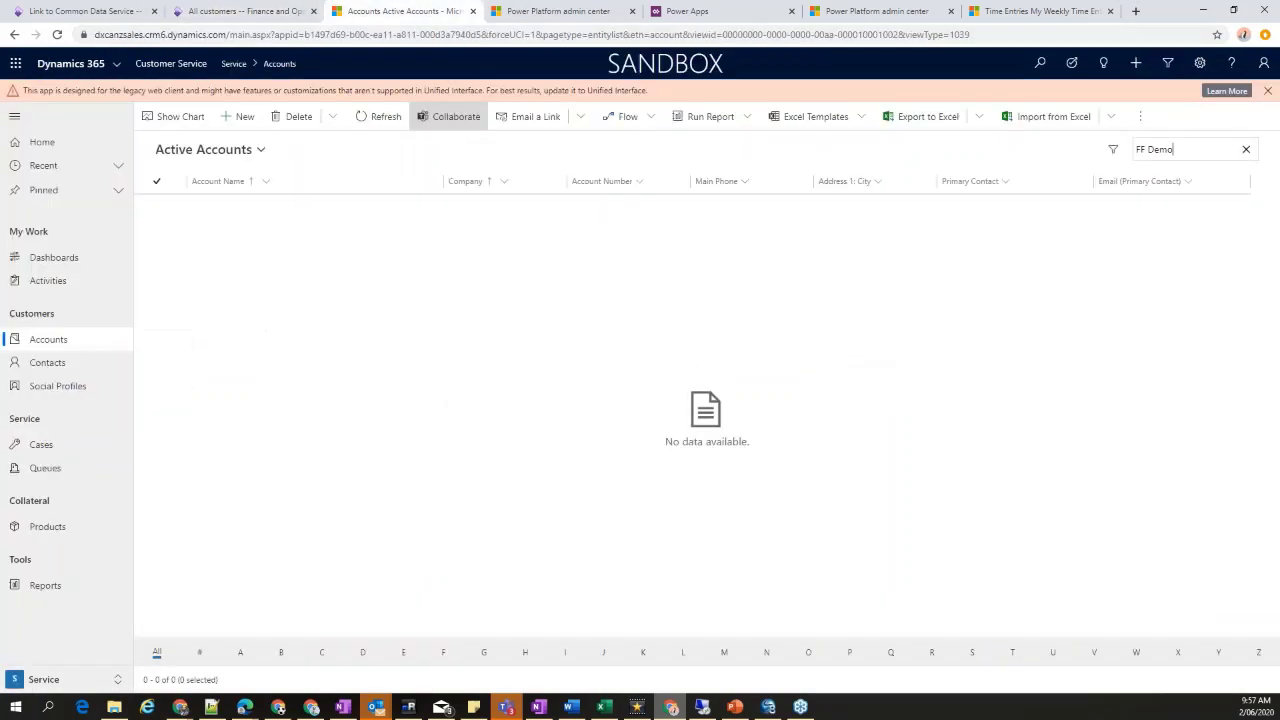
click(257, 150)
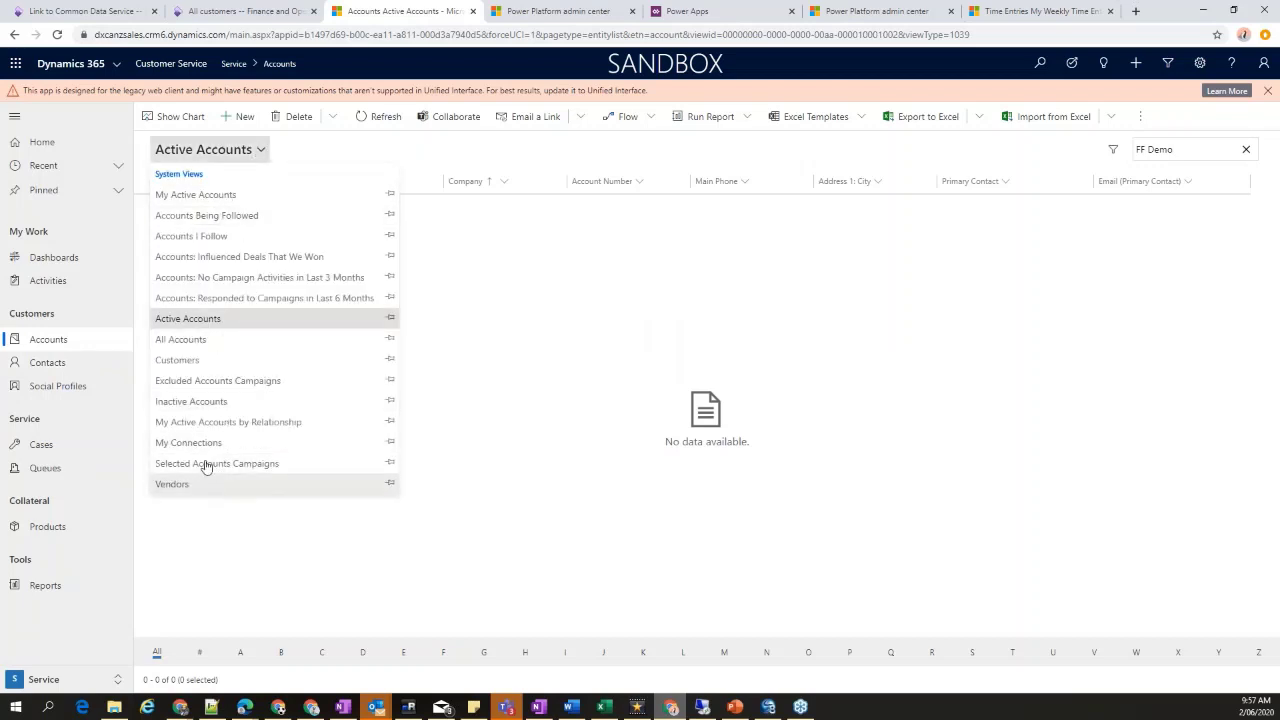
click(180, 339)
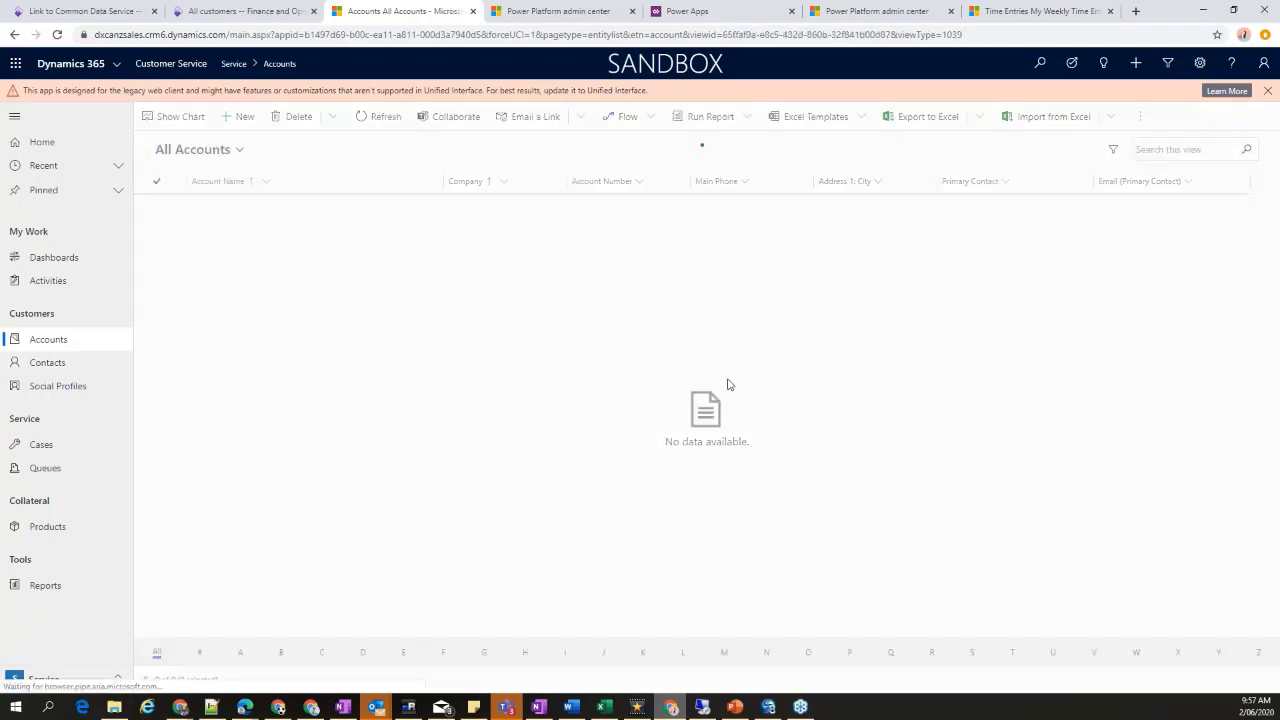
click(199, 149)
click(172, 360)
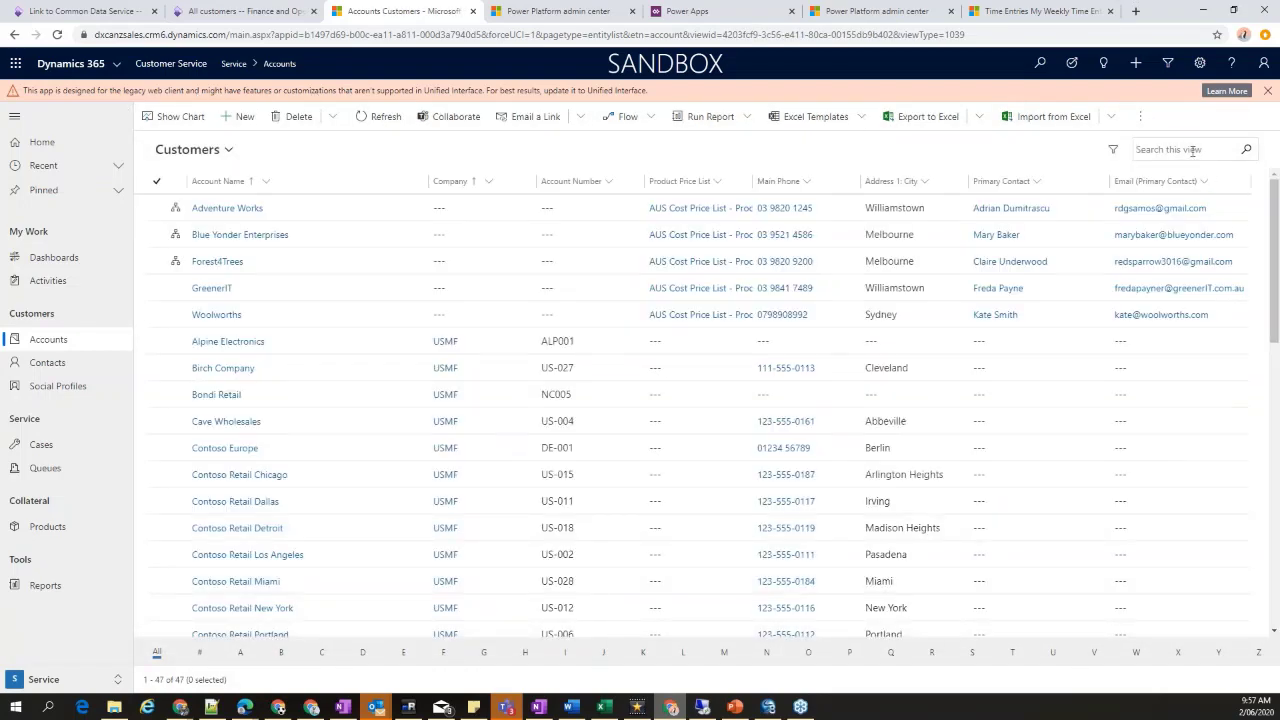
text(FF Demo)
key(Return)
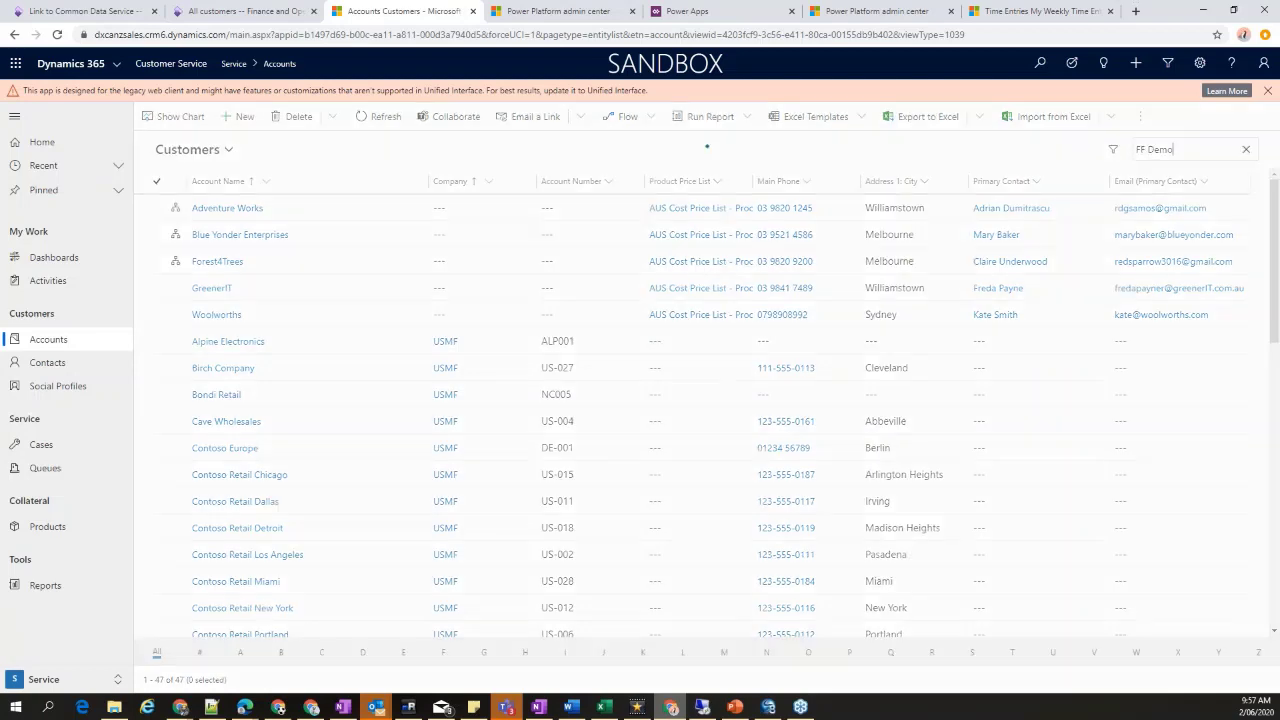
click(245, 11)
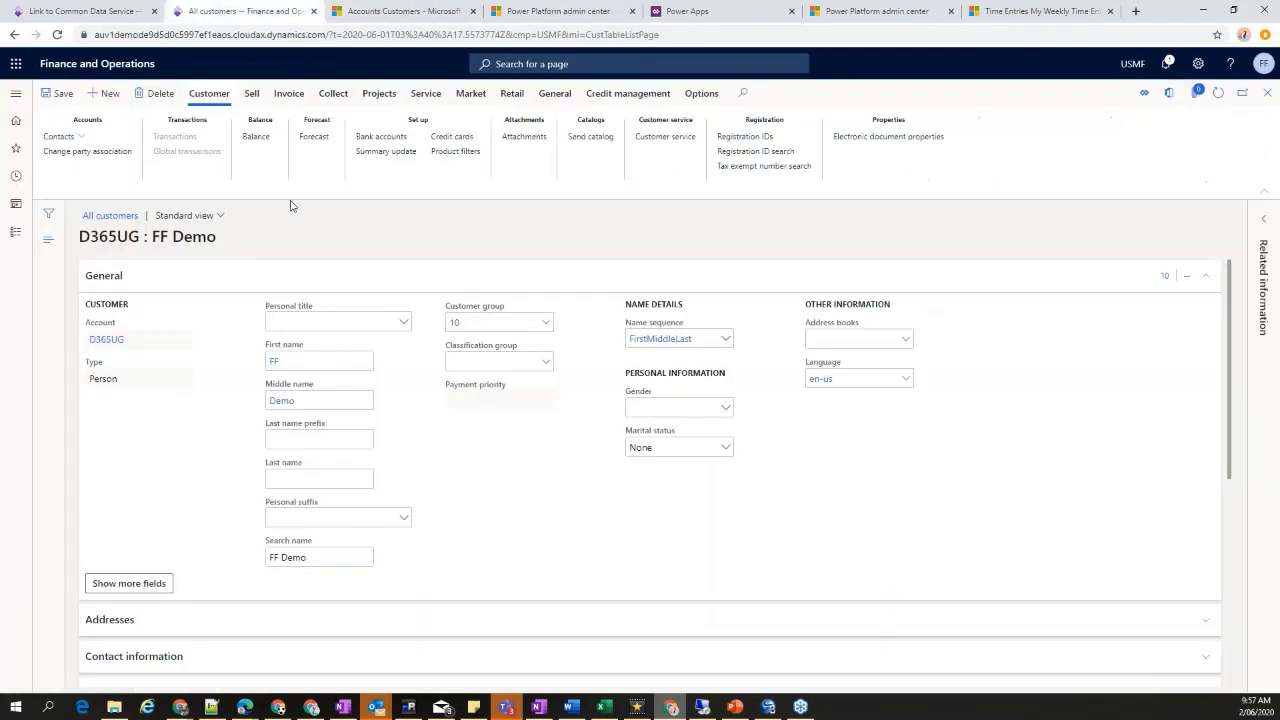
drag(154, 236, 215, 236)
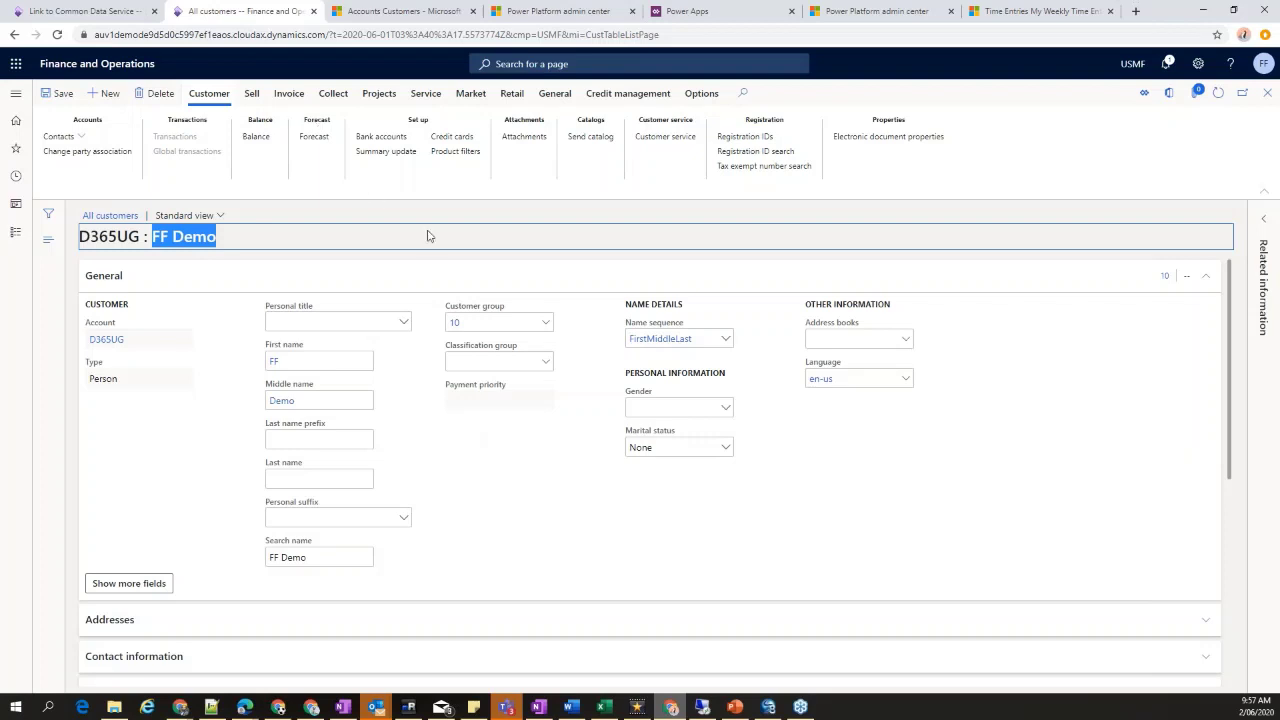
click(673, 212)
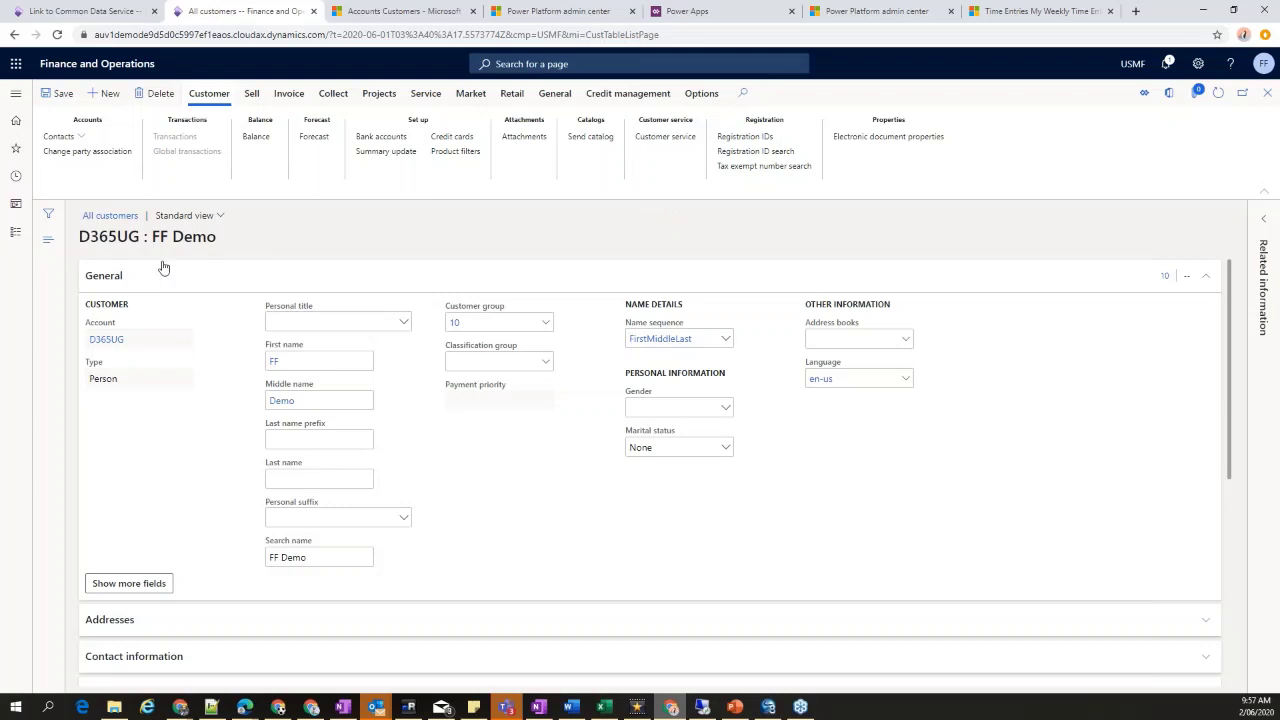
drag(155, 238, 216, 238)
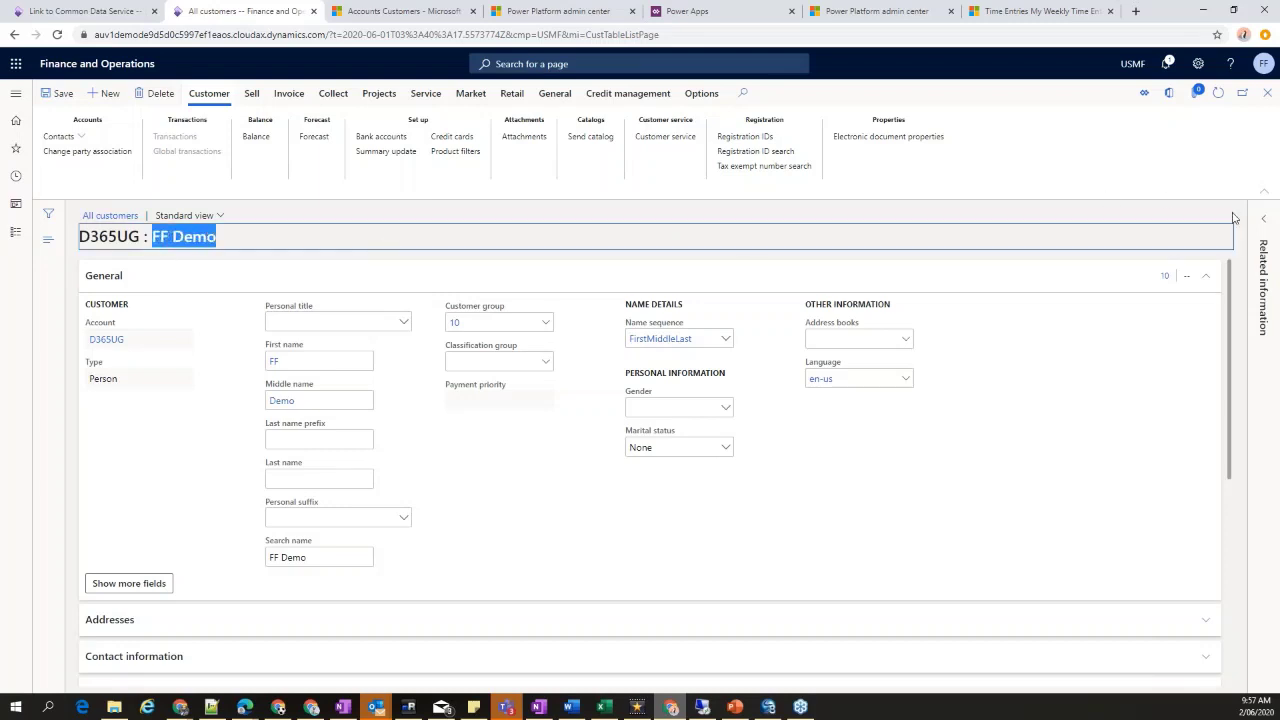
click(374, 215)
drag(153, 238, 216, 237)
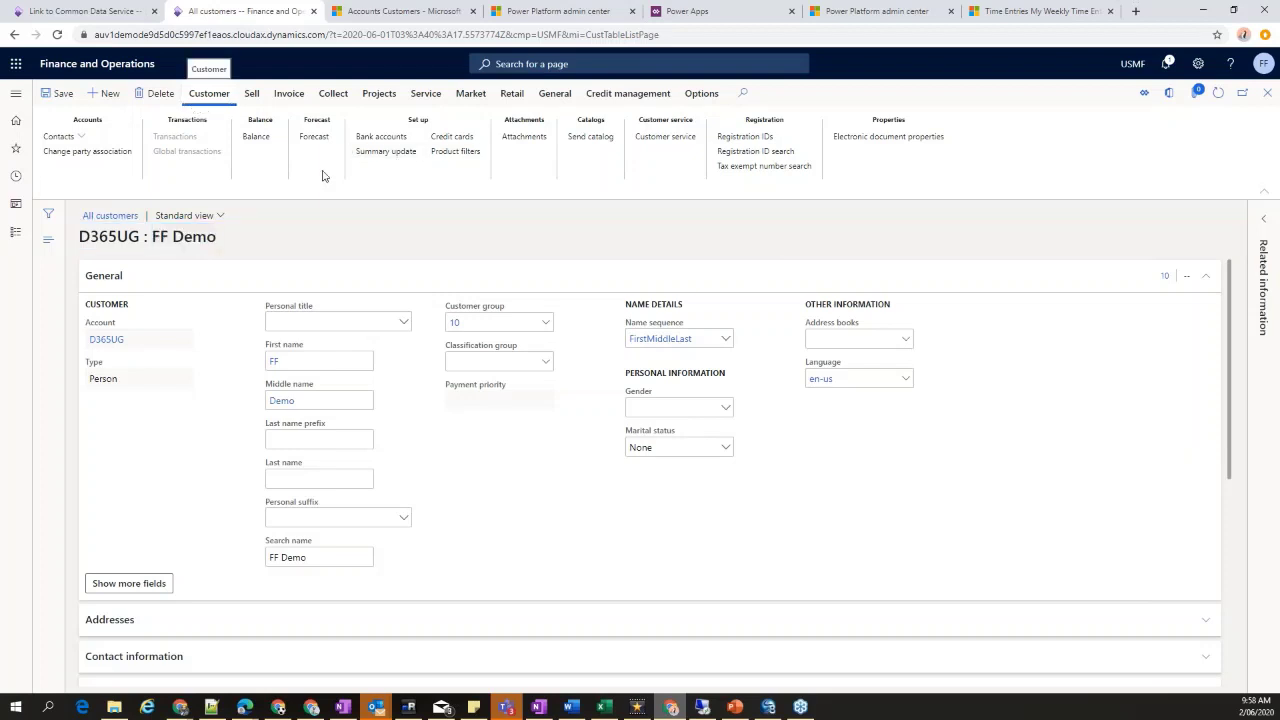
Recheck the Customers accounts search in Customer Service, the Finance and Operations customer record, and the dual-write customer field mappings
click(419, 12)
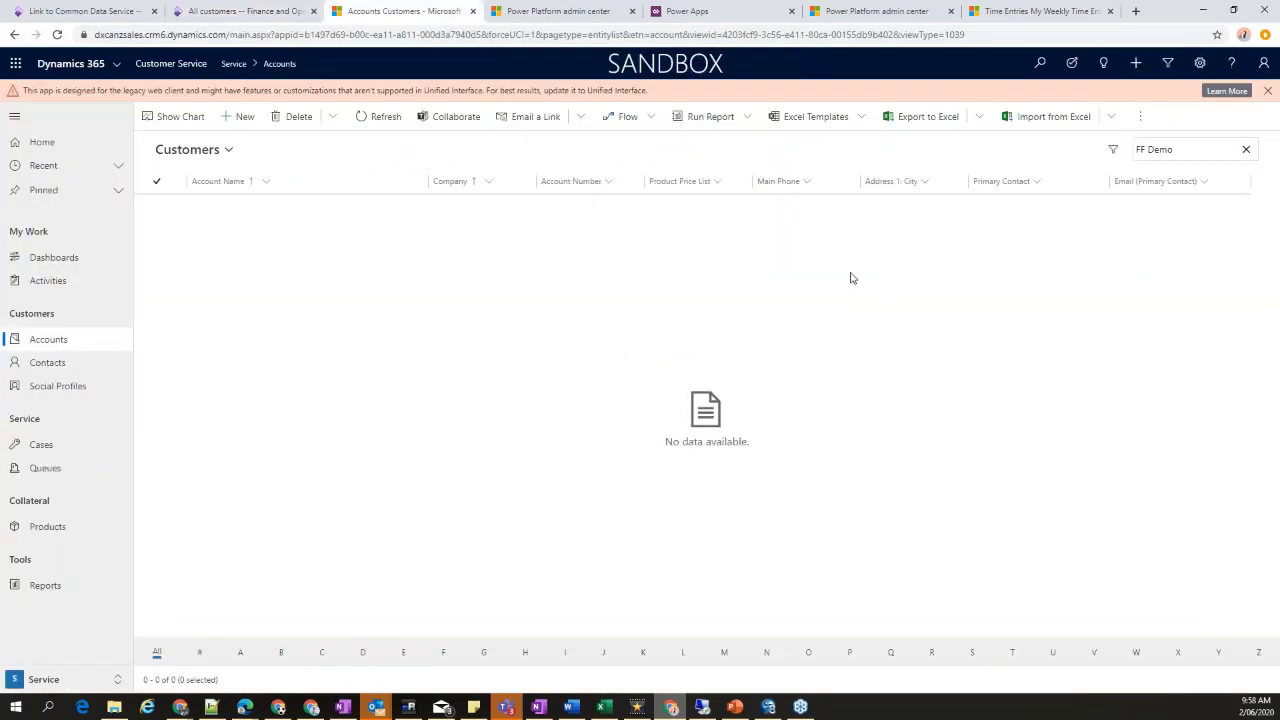
click(257, 11)
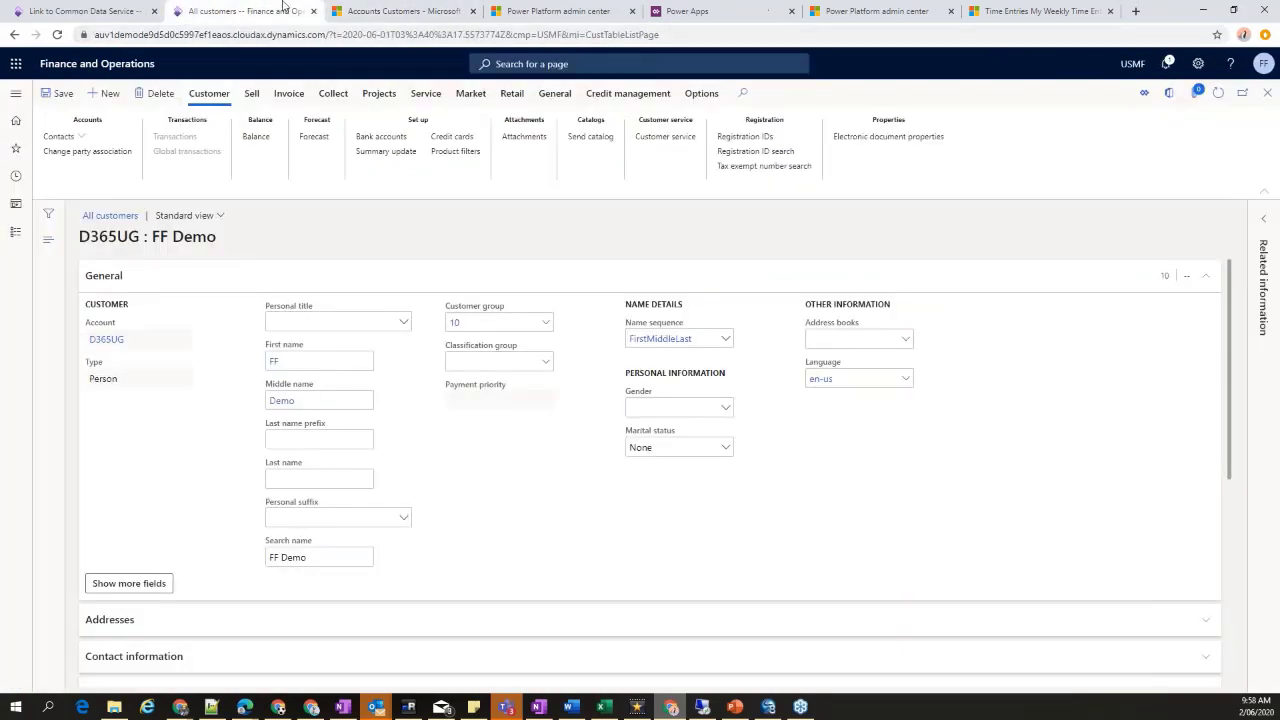
click(80, 12)
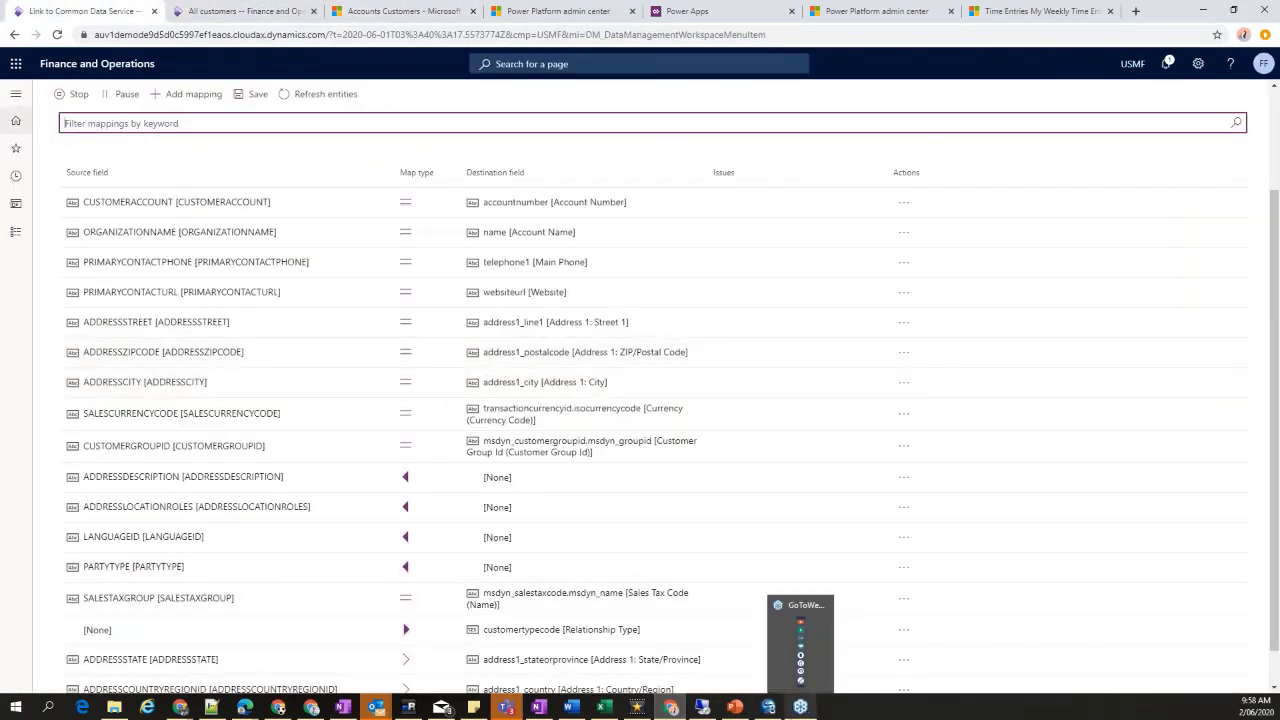
Switch to the dual-write webinar deck in PowerPoint and start the slide show from the current Implementation Considerations slide
mouse_move(735, 708)
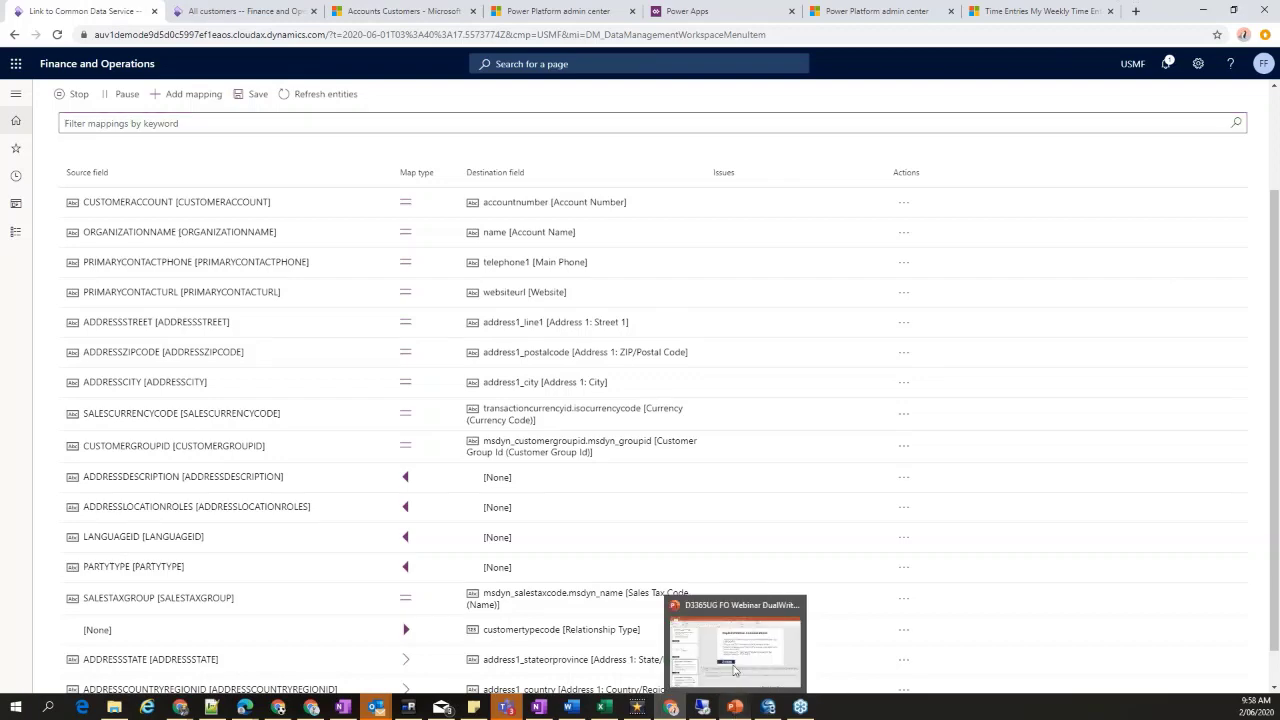
click(735, 660)
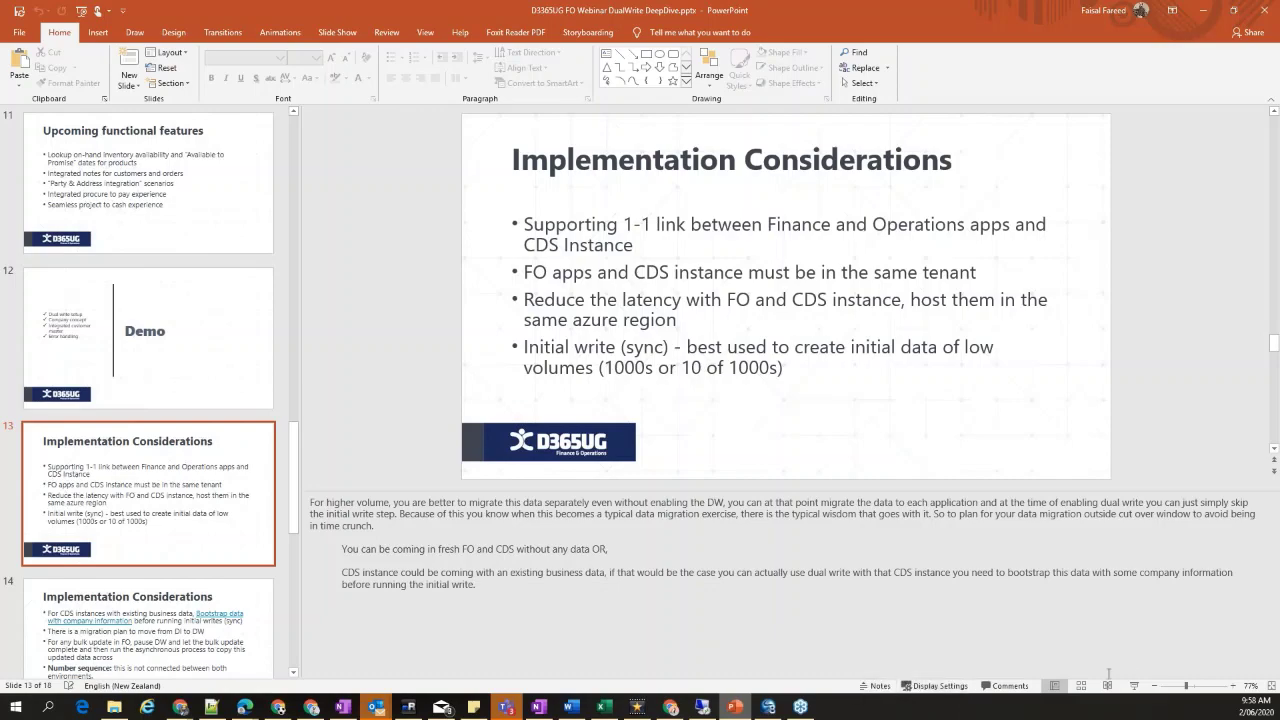
key(shift+F5)
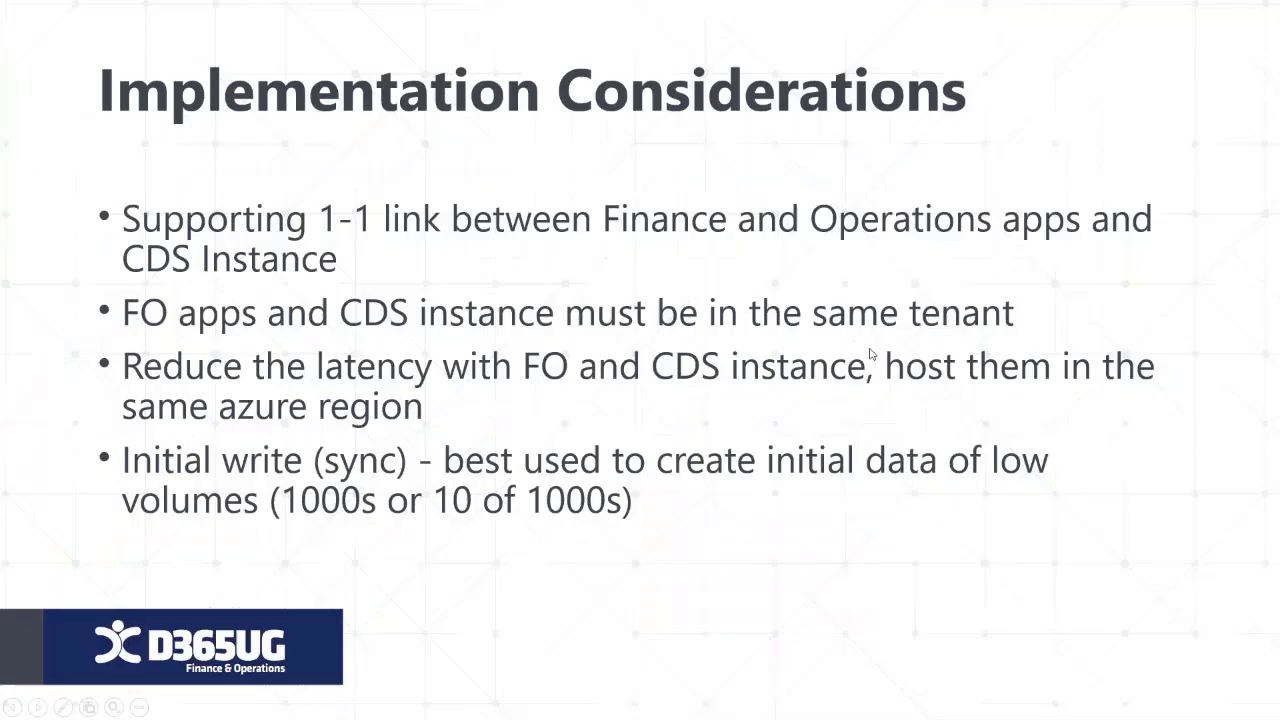